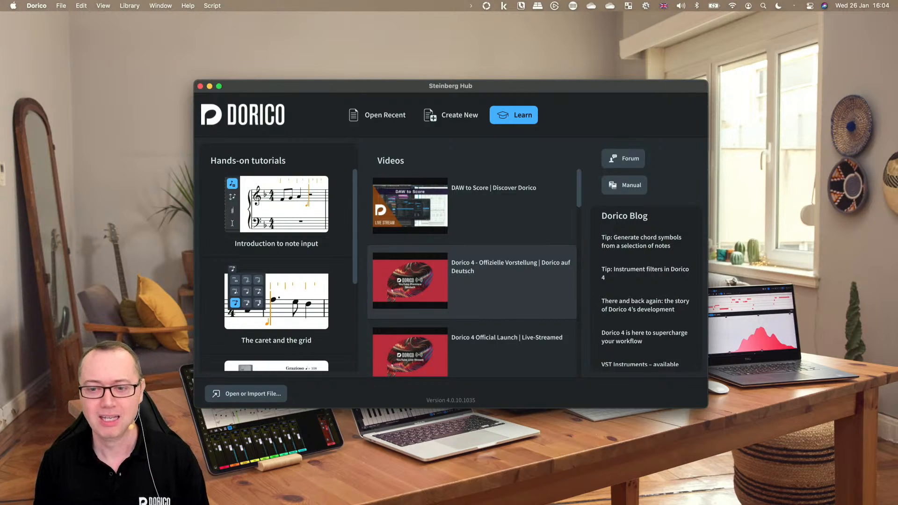
Step: Switch to Safari to view the composer's website
mouse_move(538, 503)
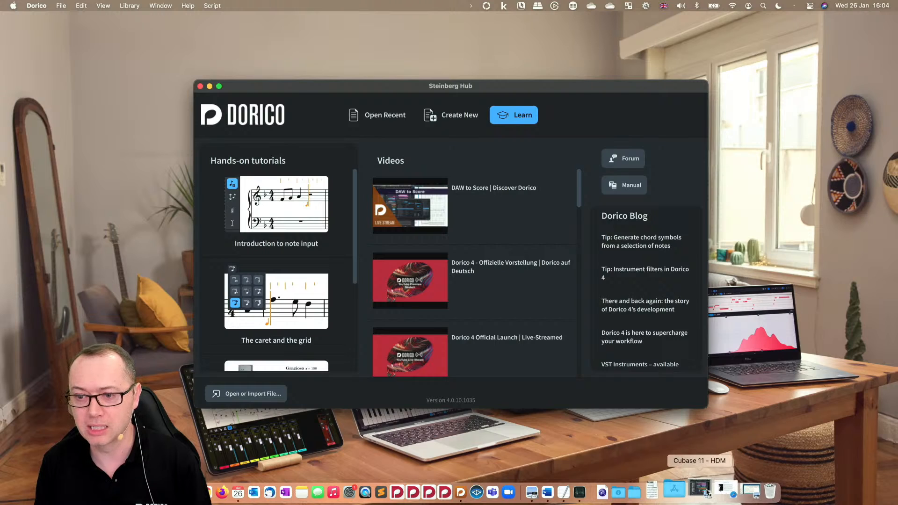
left_click(728, 492)
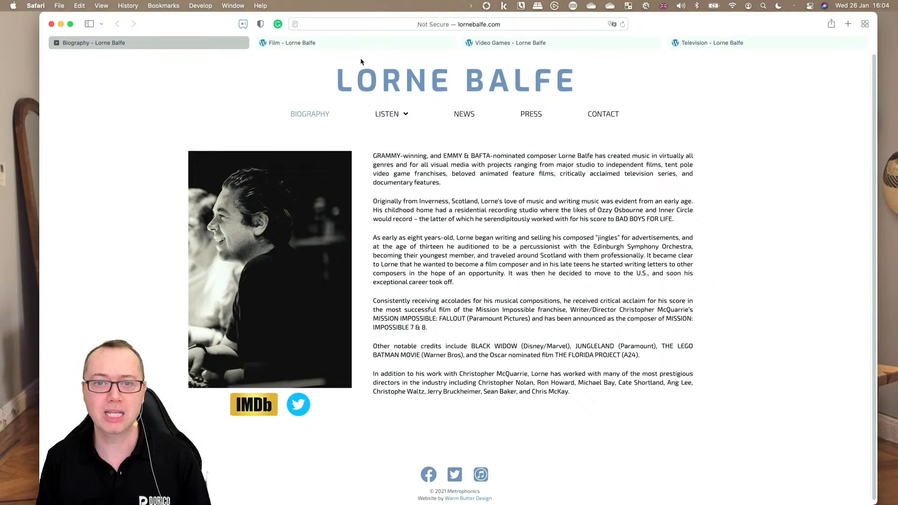
Step: Browse the Film, Video Games and Television pages of the Lorne Balfe website
left_click(347, 46)
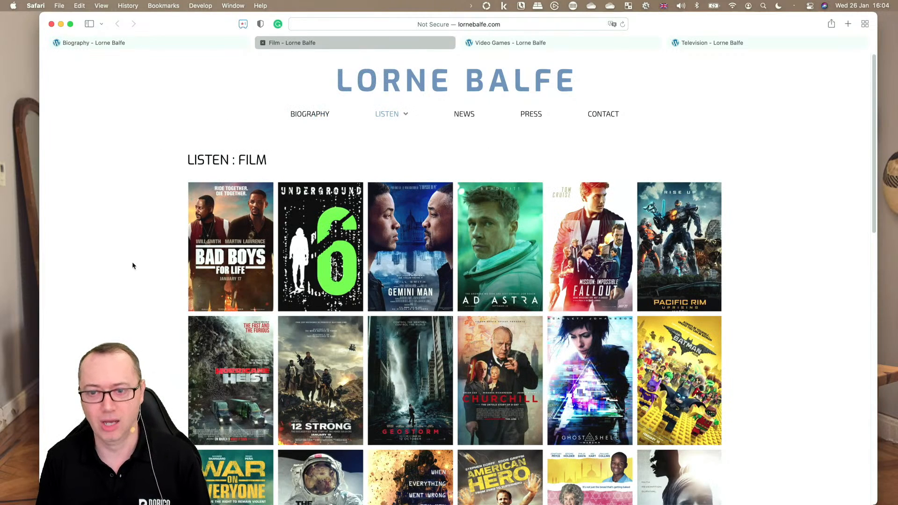
scroll(130, 265, "down", 1)
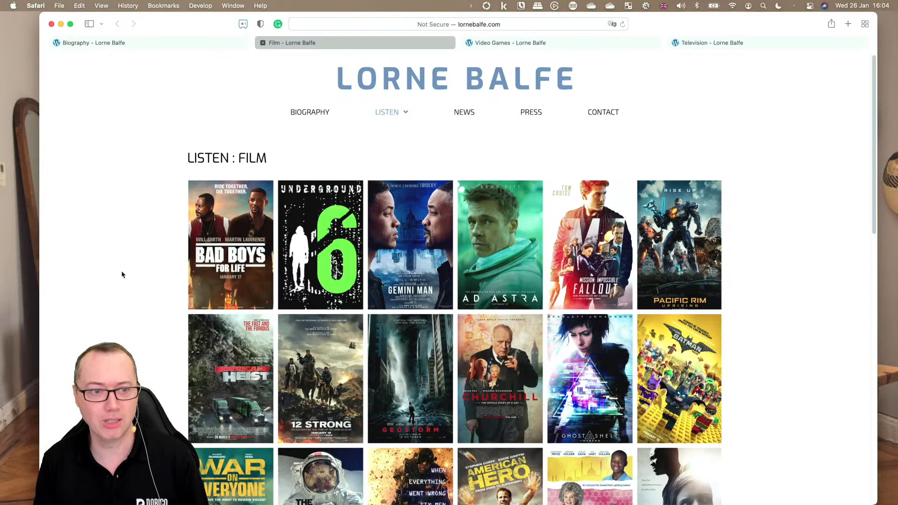
scroll(122, 272, "down", 1)
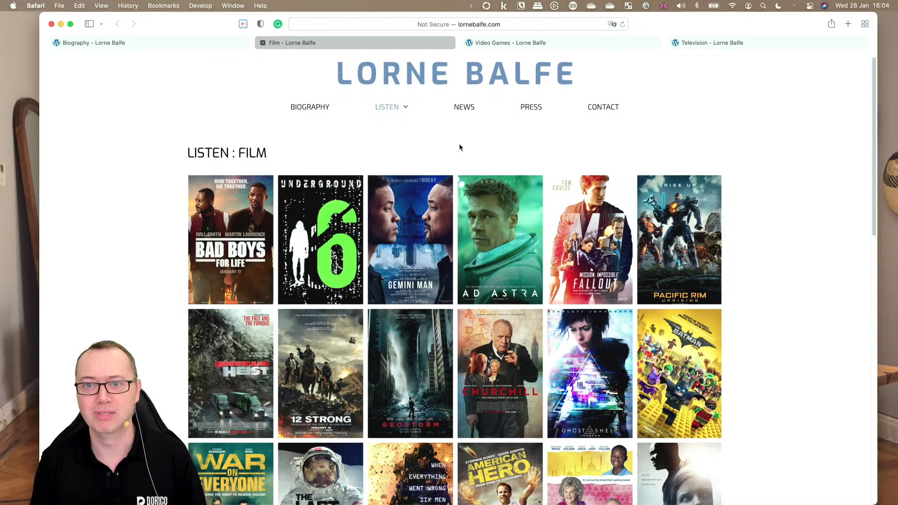
left_click(548, 44)
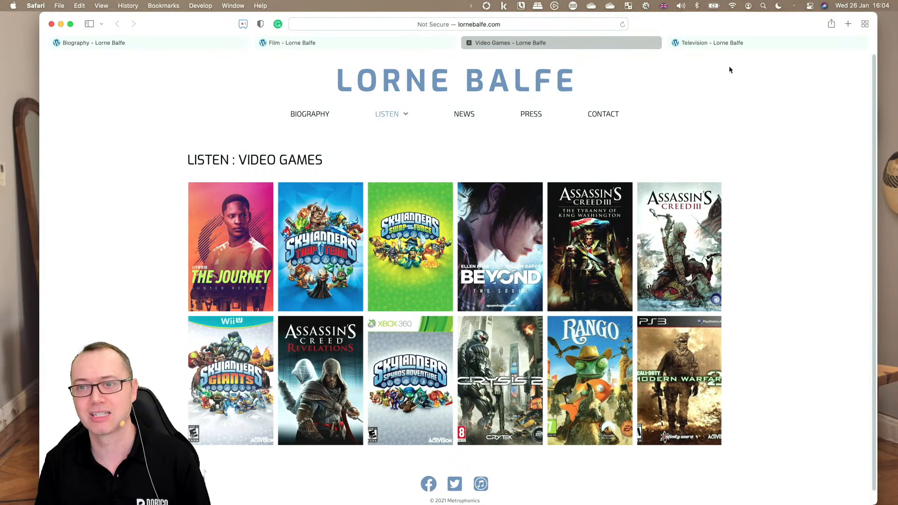
left_click(732, 42)
scroll(764, 335, "down", 3)
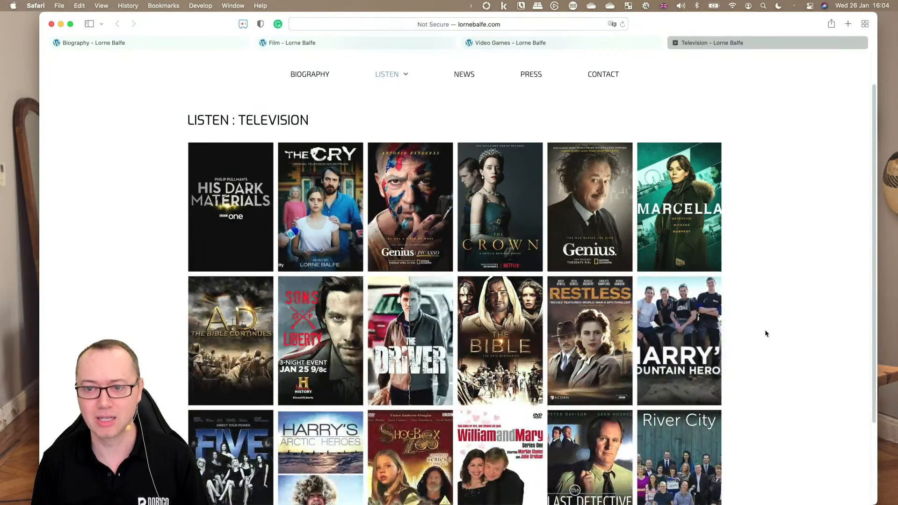
scroll(764, 329, "down", 2)
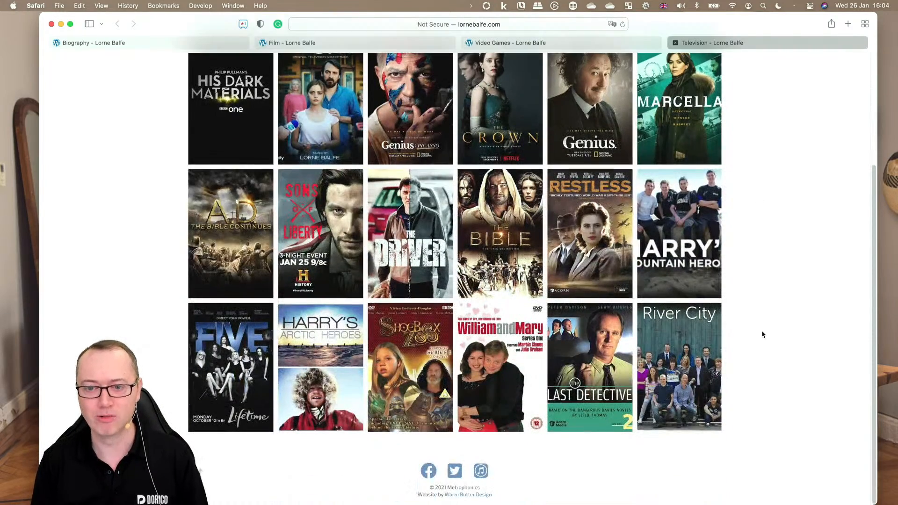
scroll(762, 331, "up", 5)
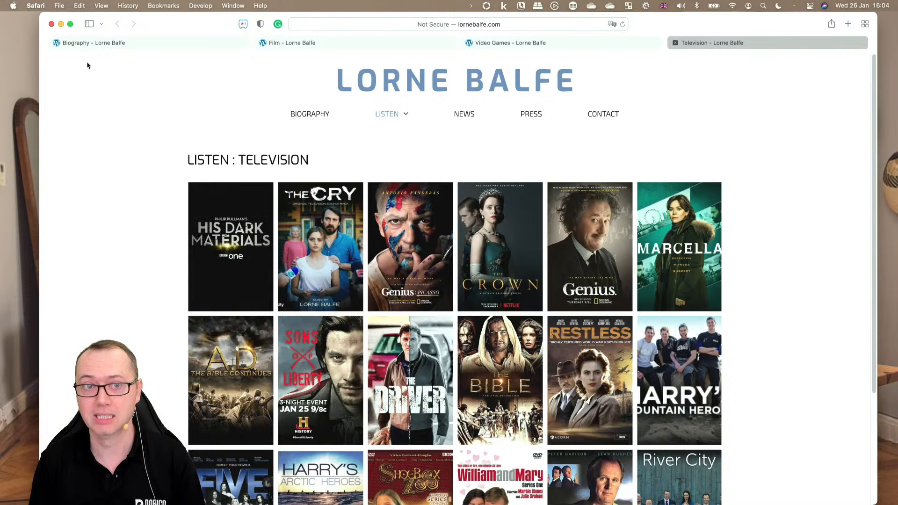
Step: Open the Cubase 11 – HDM project screenshot in Preview and examine its track list and arrangement
left_click(61, 24)
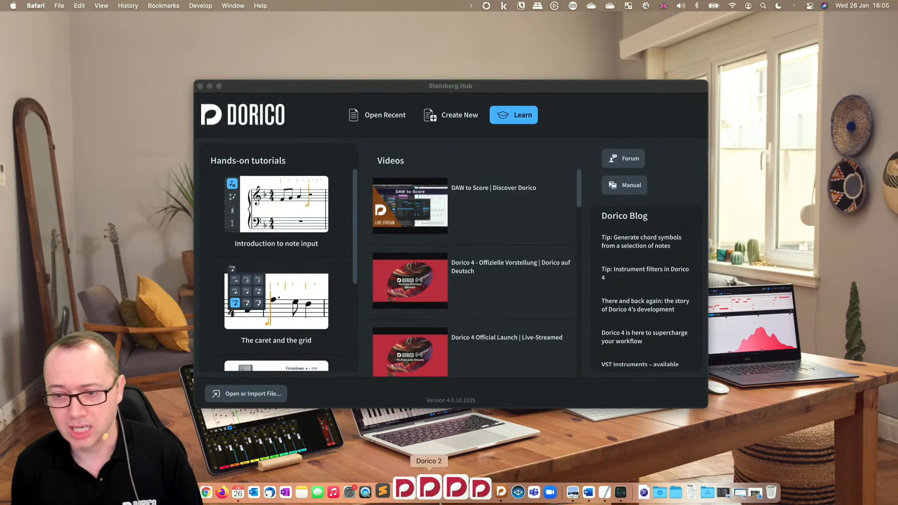
left_click(702, 492)
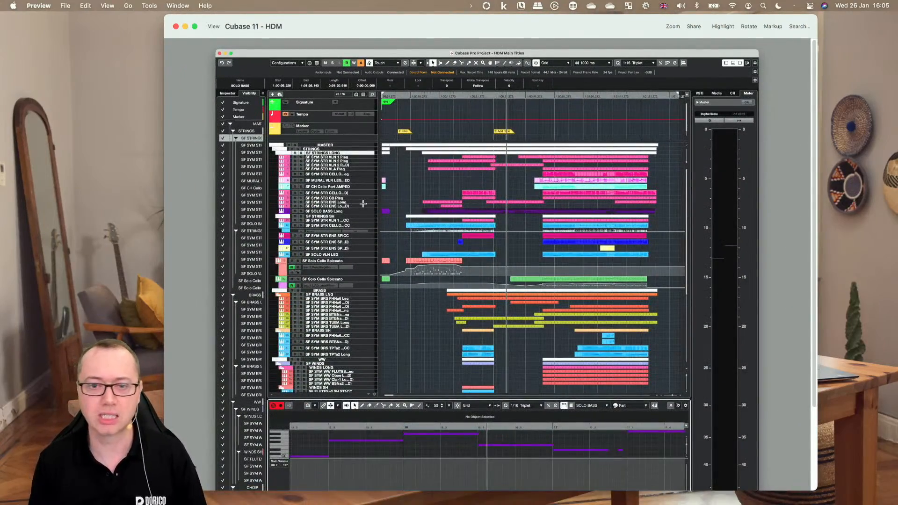
scroll(339, 193, "up", 3)
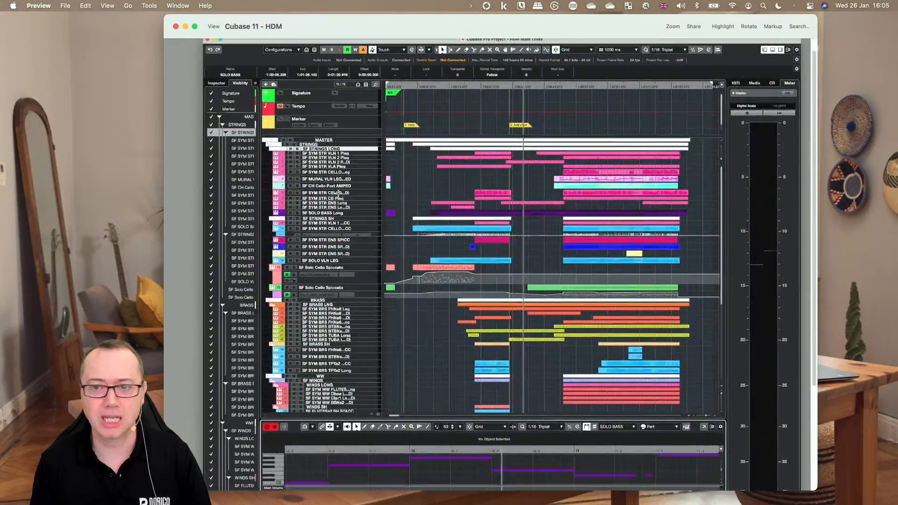
scroll(301, 157, "up", 3)
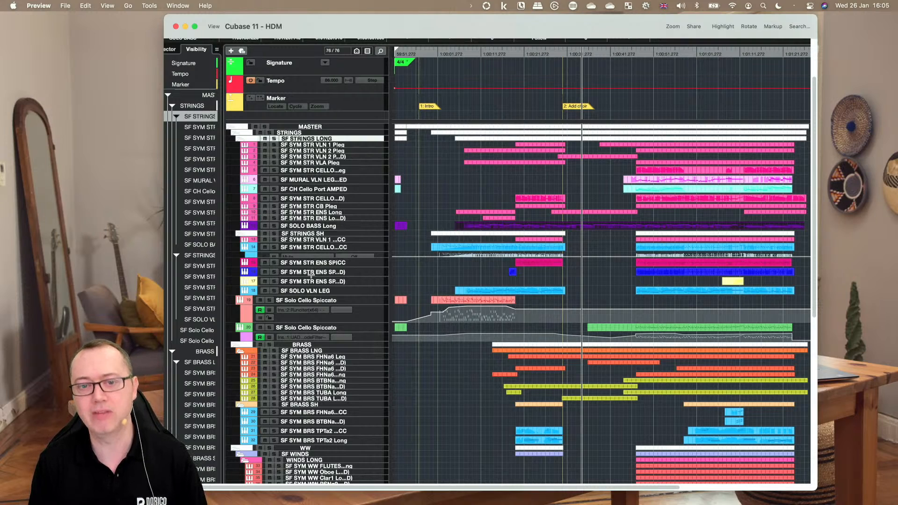
scroll(375, 300, "down", 5)
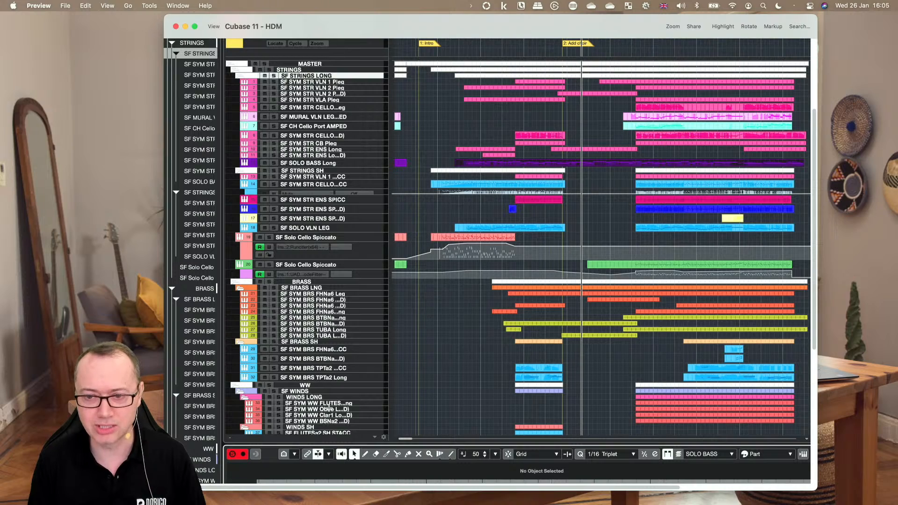
scroll(524, 369, "up", 5)
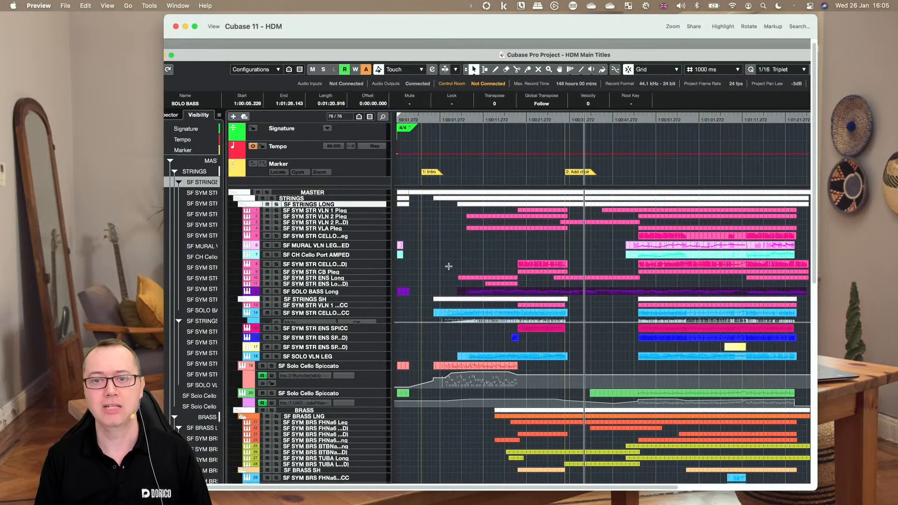
scroll(428, 224, "down", 3)
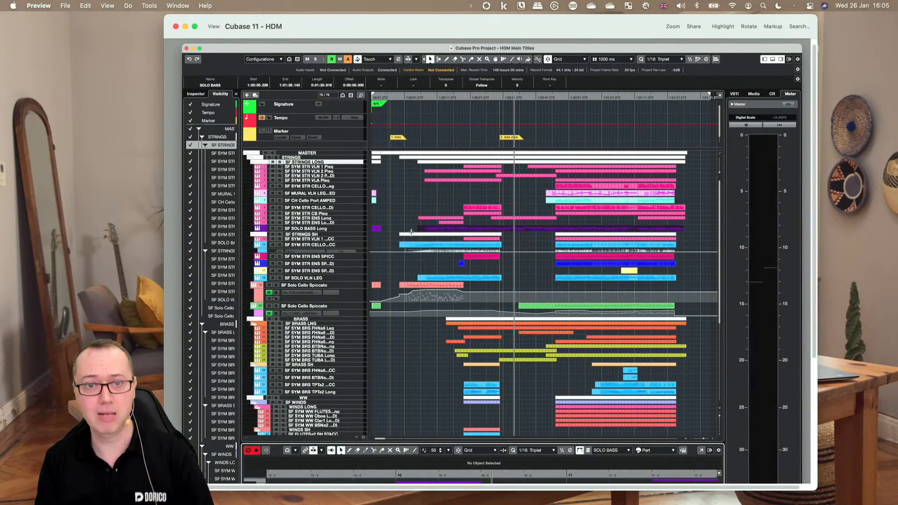
Step: Open the score images in Preview and read through the staff names on the '01 string names' page
left_click(185, 27)
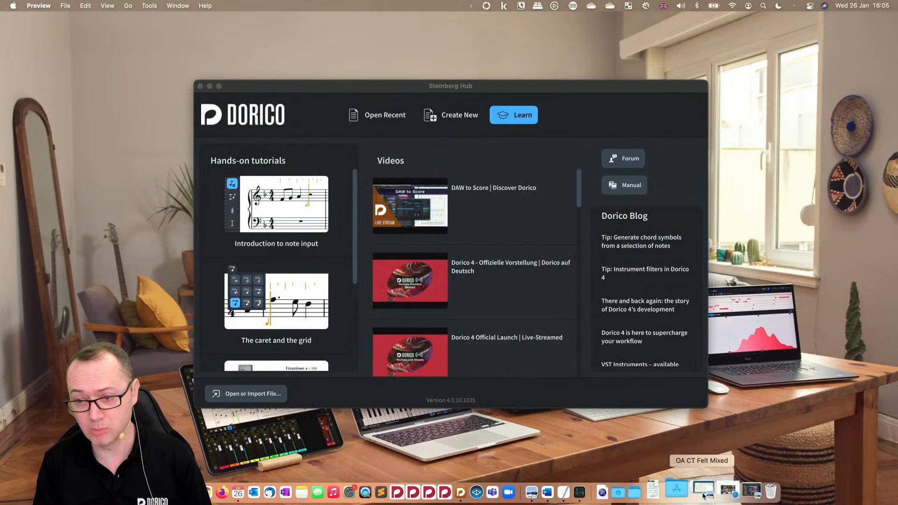
left_click(703, 491)
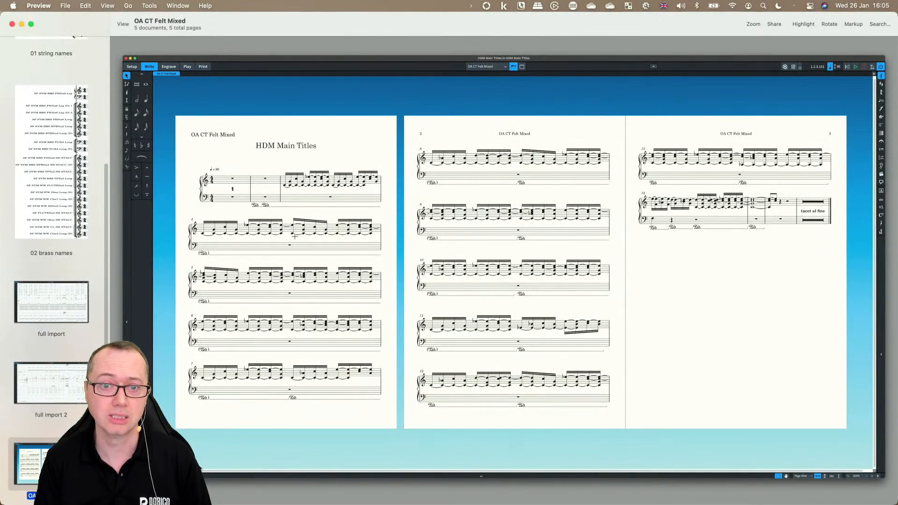
scroll(52, 131, "up", 5)
left_click(53, 126)
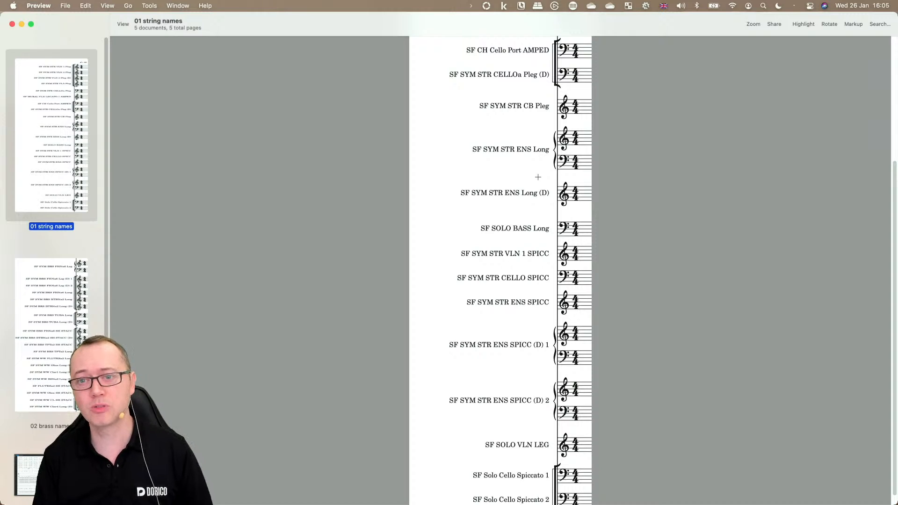
scroll(538, 177, "up", 5)
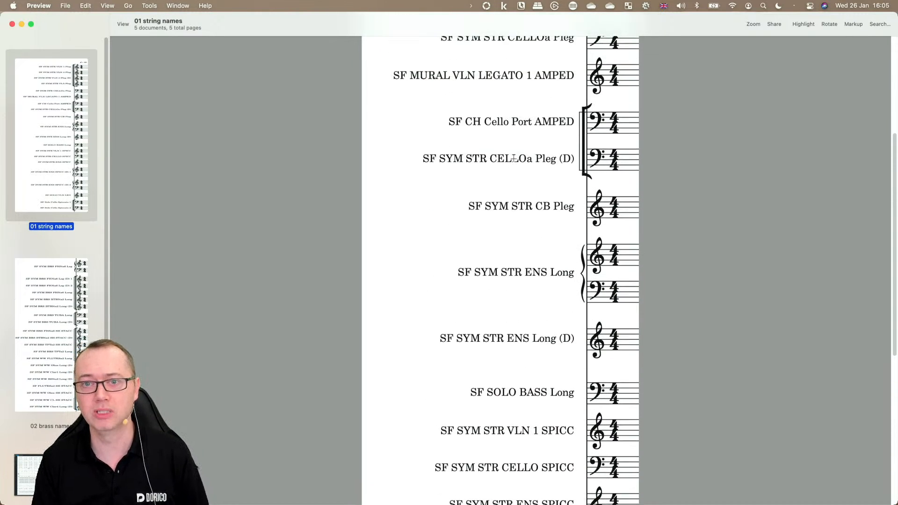
scroll(514, 158, "up", 8)
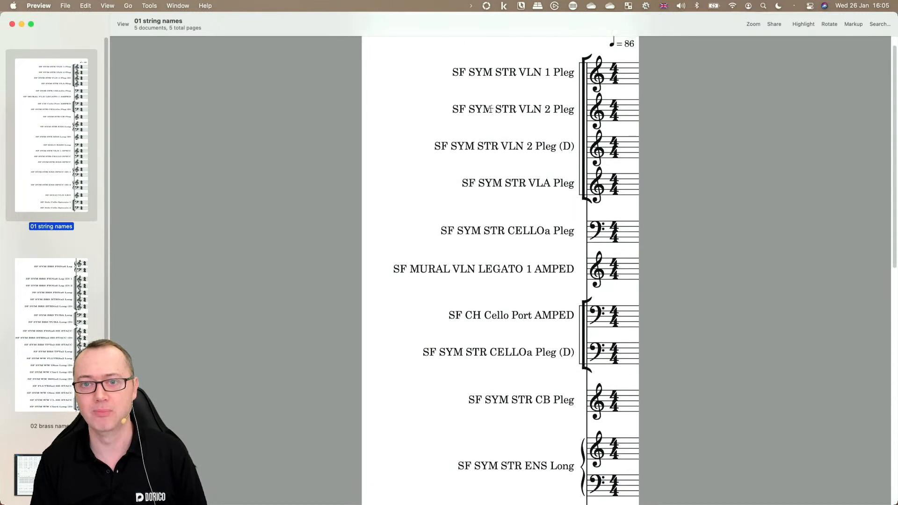
scroll(490, 109, "up", 2)
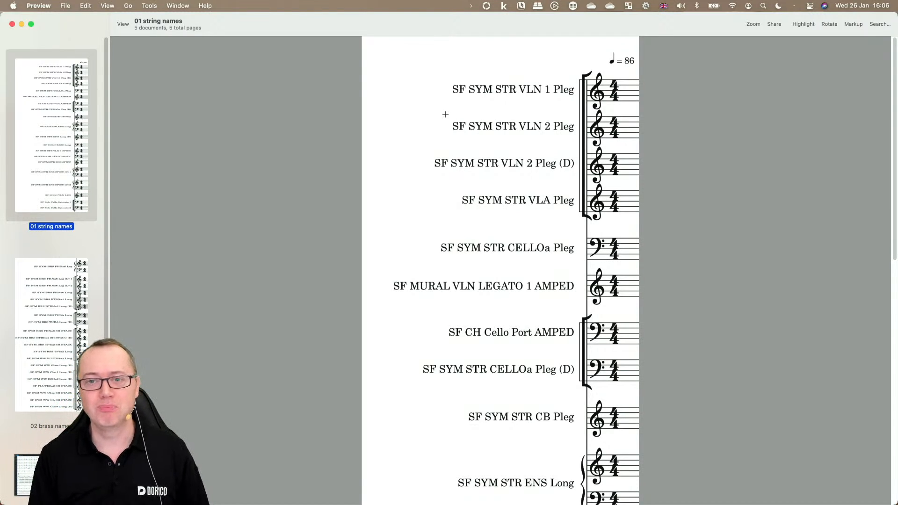
scroll(473, 275, "down", 5)
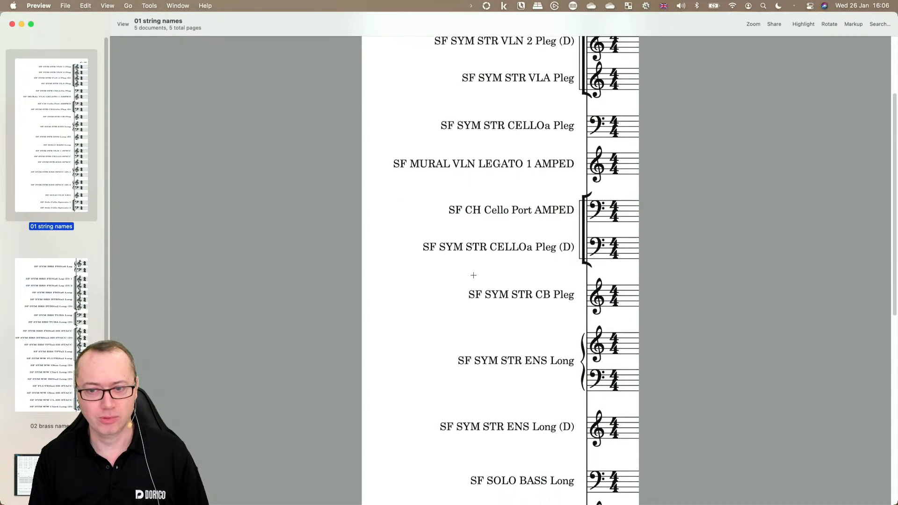
scroll(473, 275, "down", 5)
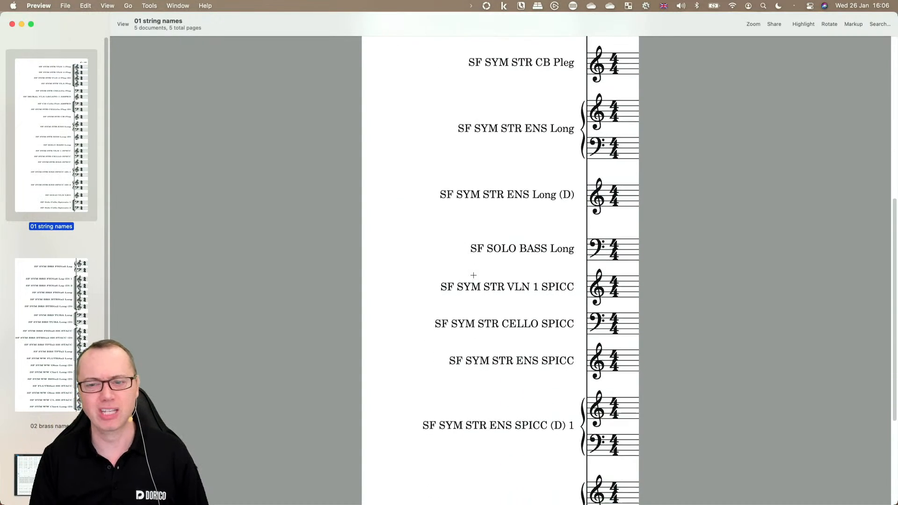
scroll(473, 275, "down", 3)
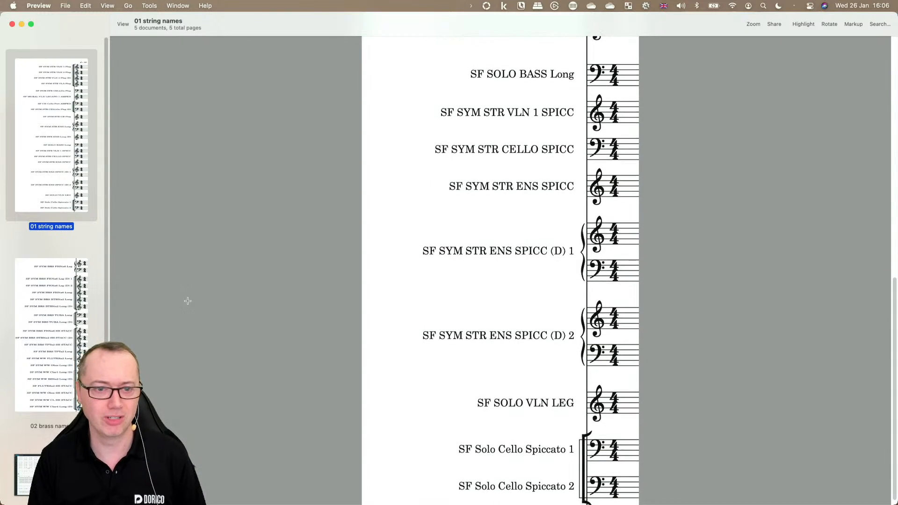
Step: Examine the brass and woodwind staff names on the '02 brass names' page
left_click(44, 304)
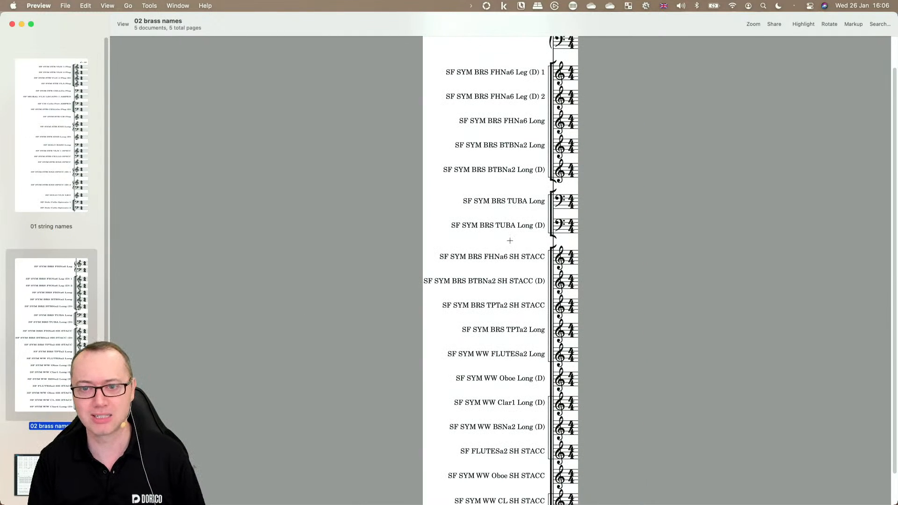
scroll(509, 241, "up", 3)
scroll(466, 209, "up", 1)
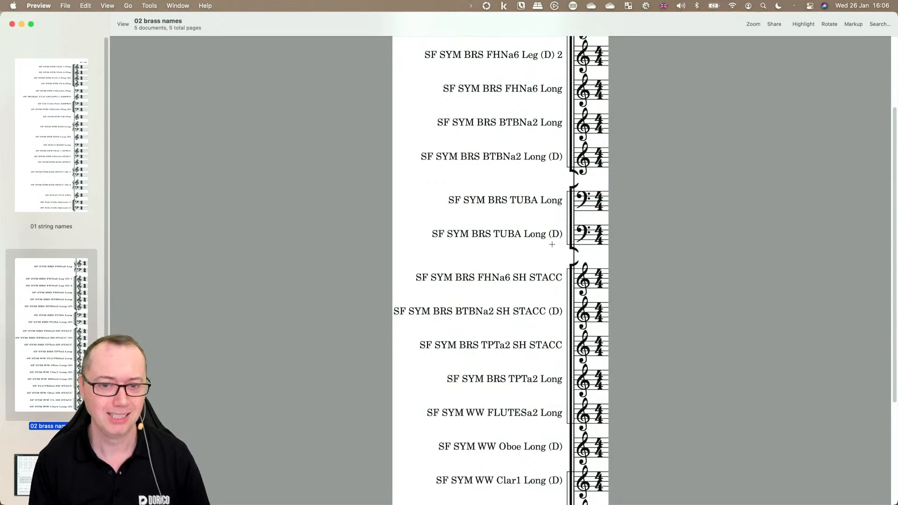
scroll(73, 318, "down", 5)
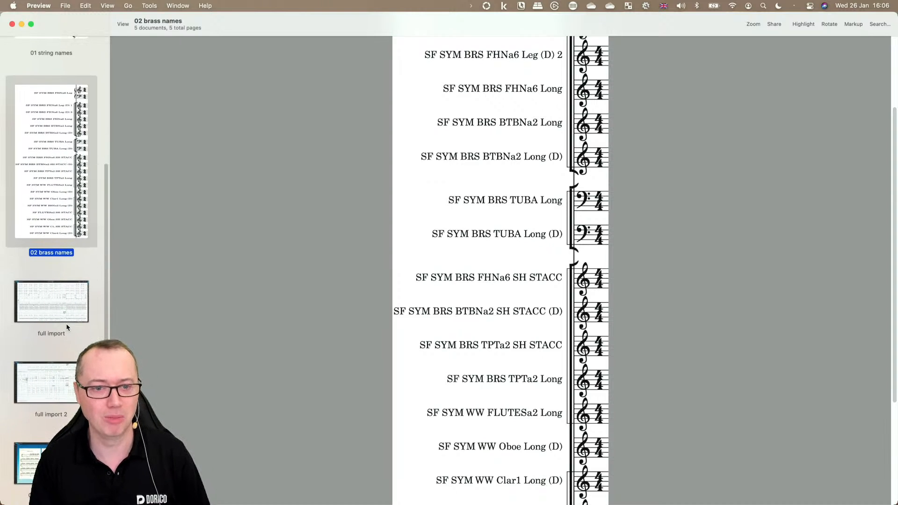
Step: Examine the 'full import' page showing the imported score in Dorico's Write mode
left_click(58, 304)
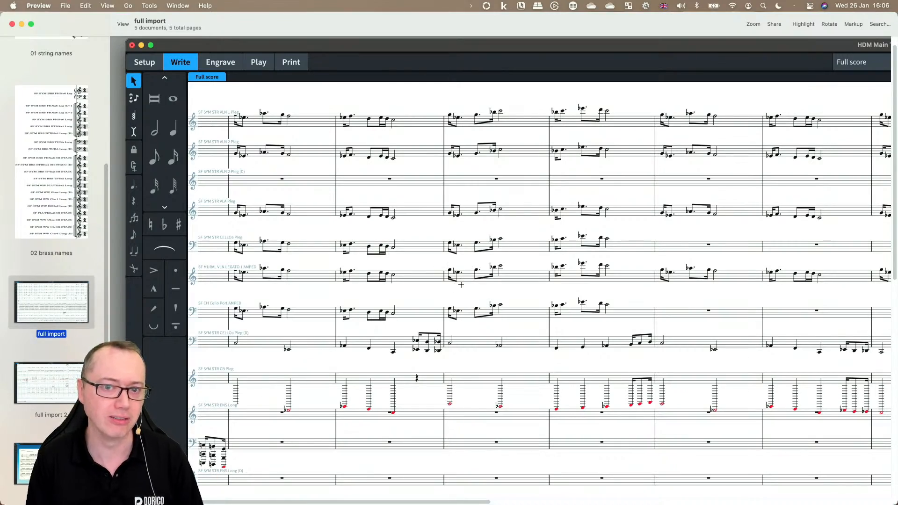
scroll(340, 294, "down", 4)
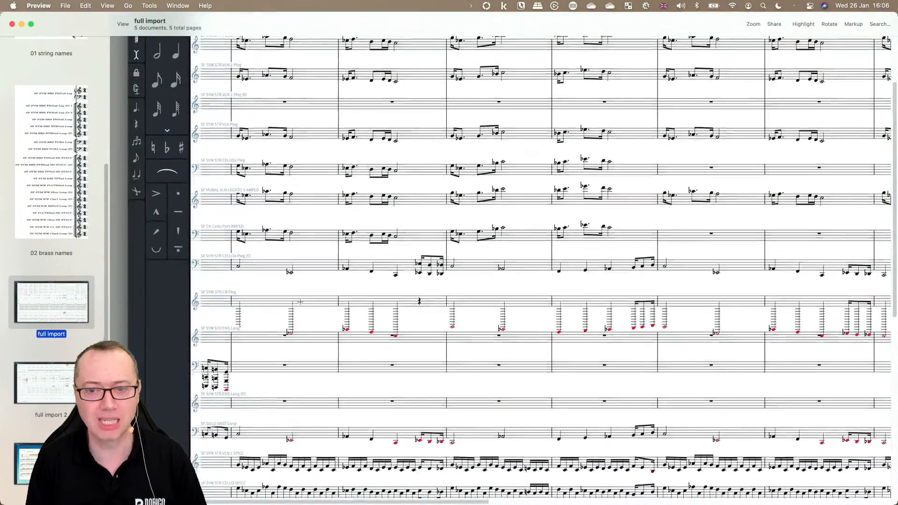
scroll(457, 310, "right", 6)
scroll(699, 318, "right", 2)
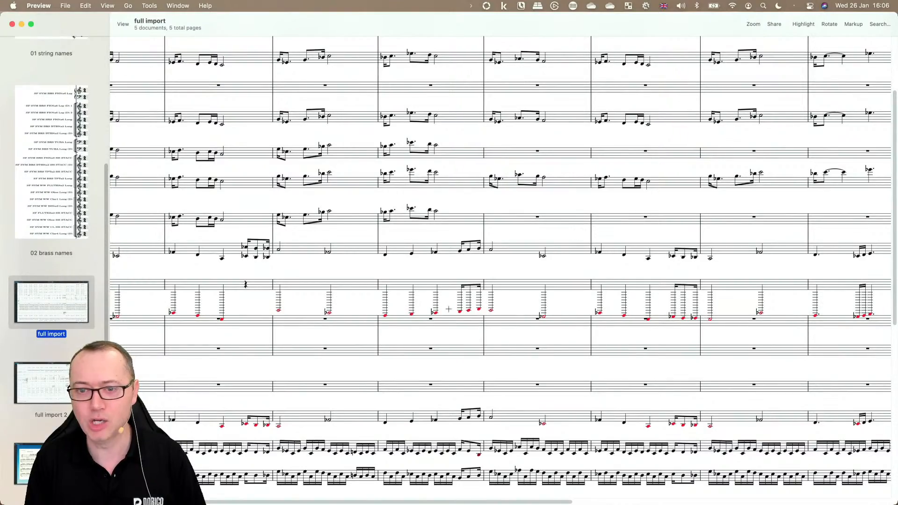
scroll(336, 304, "left", 10)
scroll(318, 308, "up", 5)
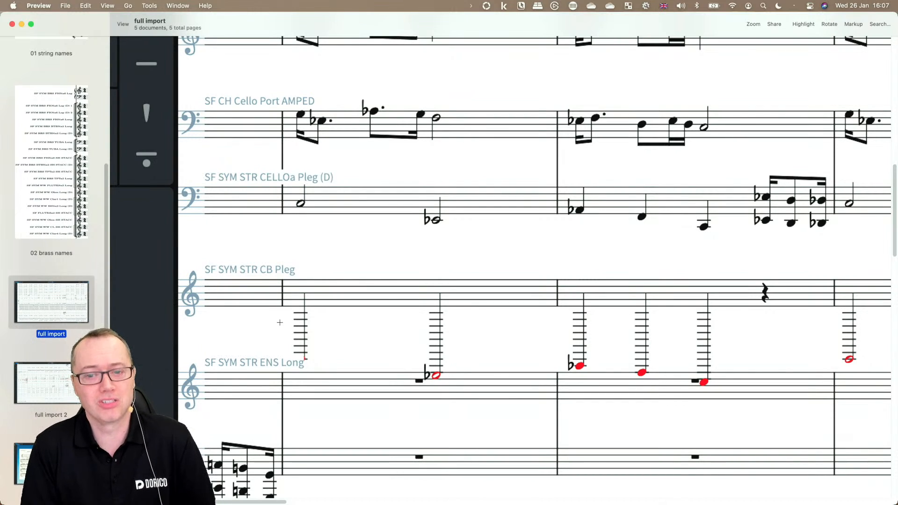
scroll(519, 352, "down", 8)
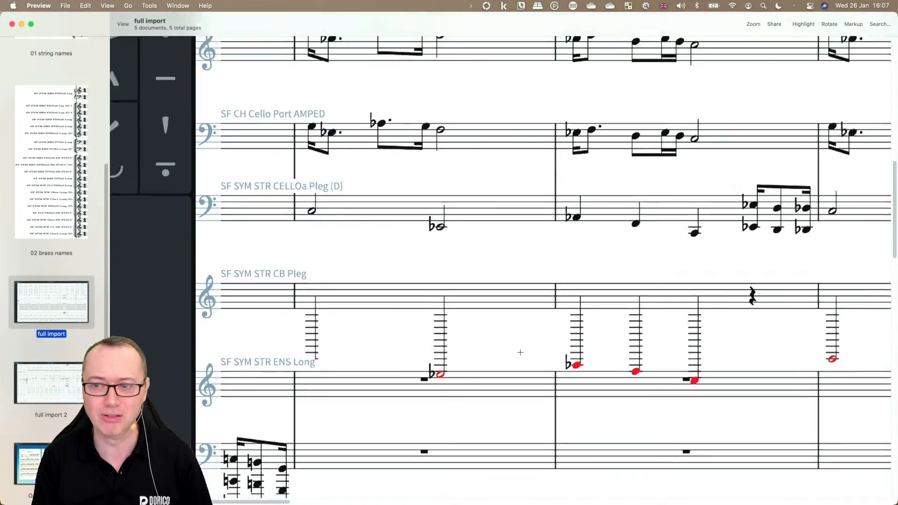
scroll(646, 327, "down", 6)
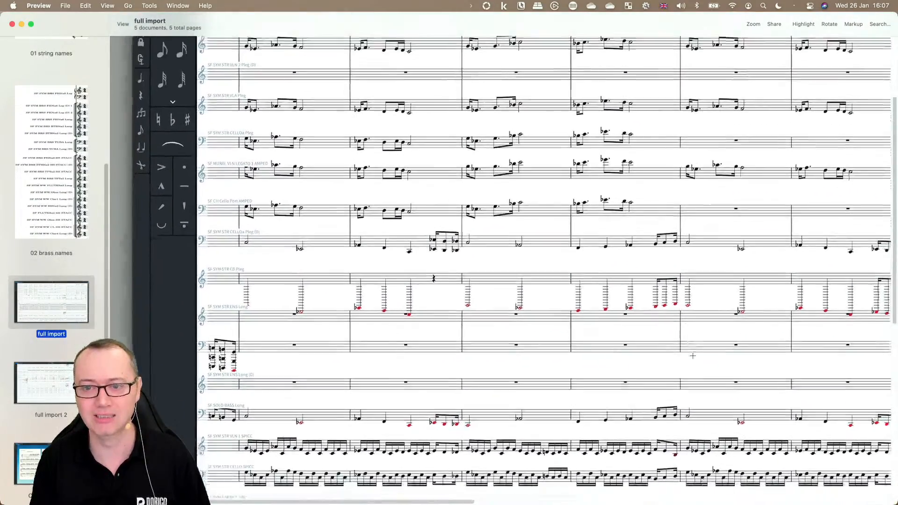
scroll(290, 391, "down", 2)
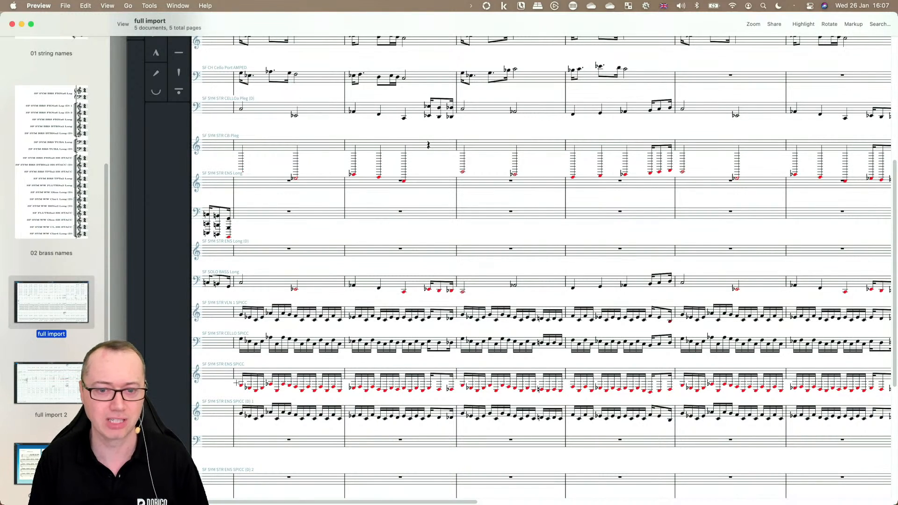
Step: Open the 'full import 2' page and examine its brass staves and notation
left_click(56, 392)
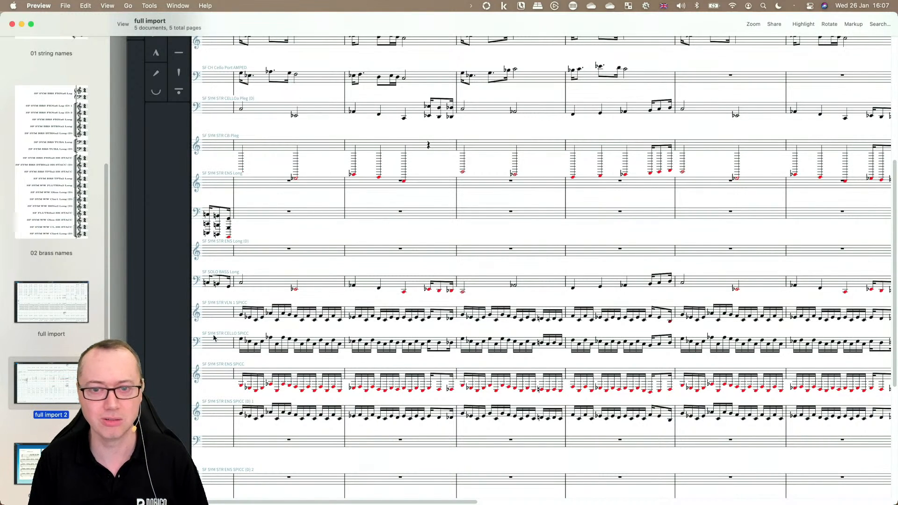
scroll(321, 207, "up", 3)
scroll(321, 208, "left", 10)
scroll(321, 207, "up", 2)
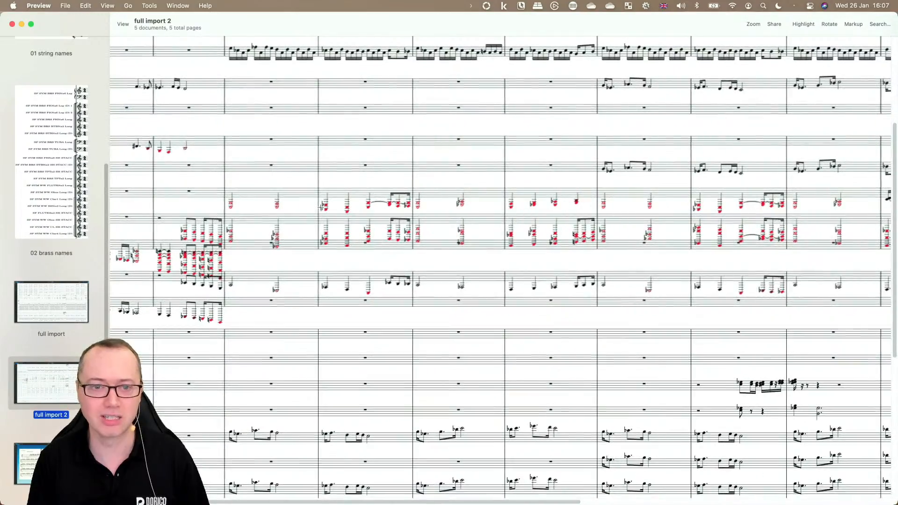
scroll(229, 251, "up", 5)
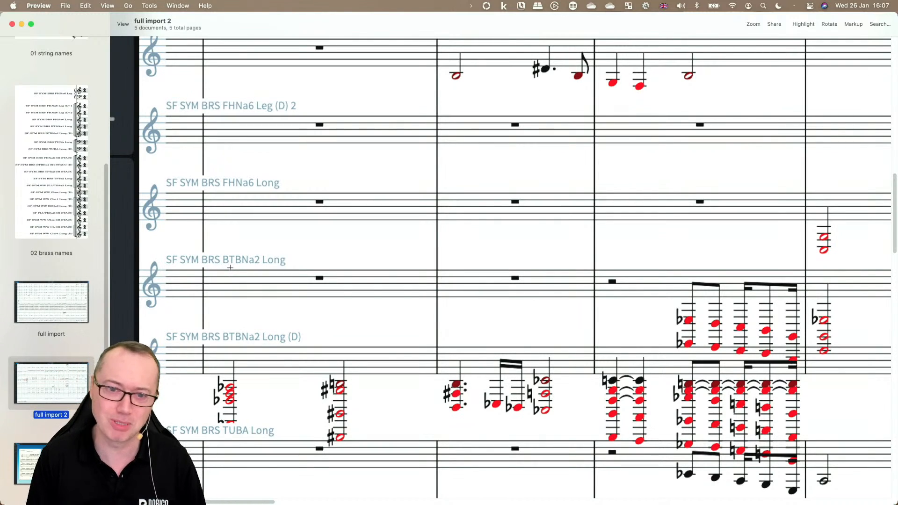
scroll(244, 270, "down", 3)
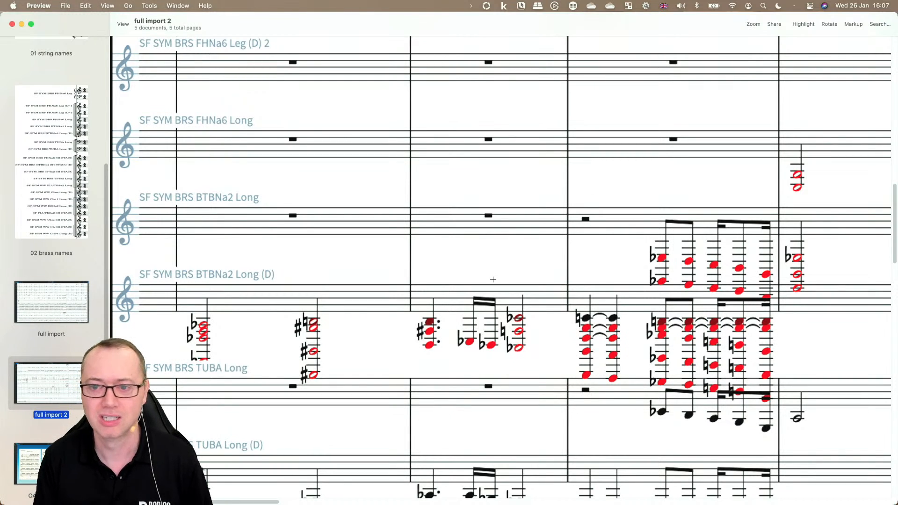
scroll(571, 290, "right", 4)
scroll(571, 289, "down", 2)
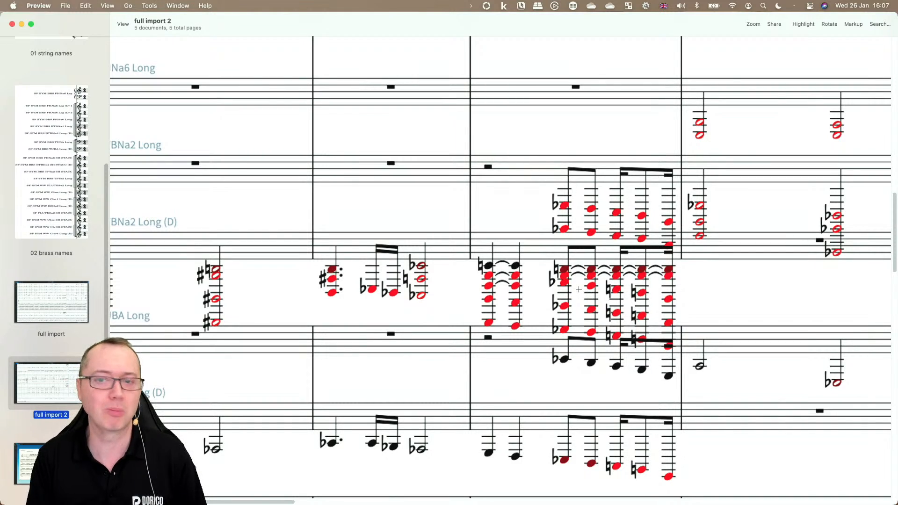
scroll(578, 289, "left", 5)
scroll(578, 289, "left", 1)
scroll(578, 288, "up", 1)
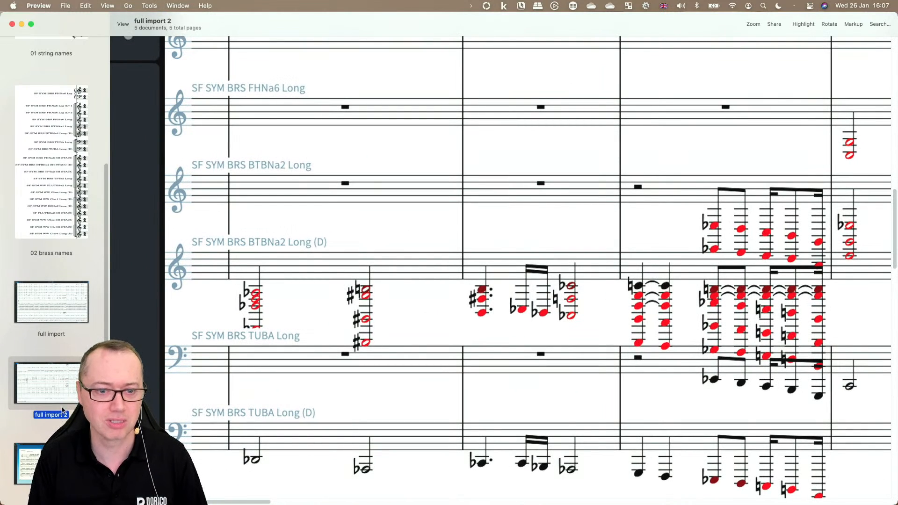
Step: Move to the 'OA CT Felt Mixed' piano score image and examine its notation
key("Down")
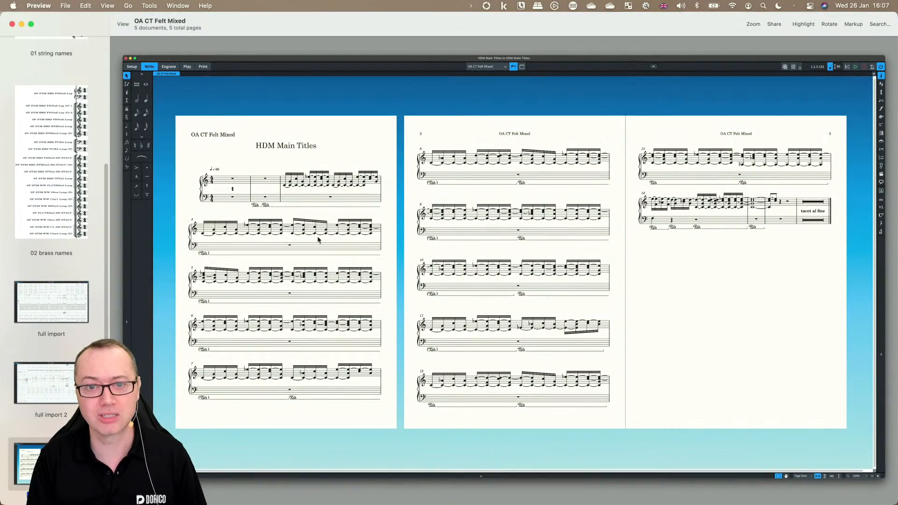
scroll(318, 239, "up", 5)
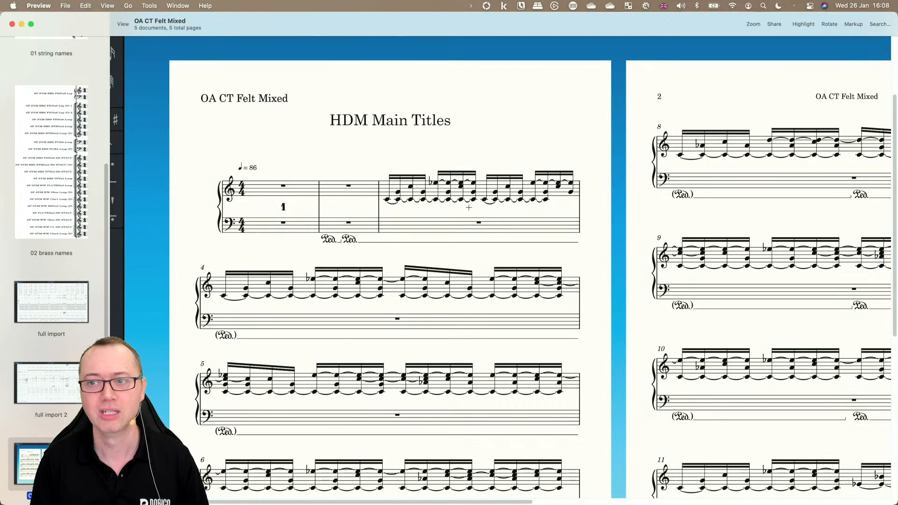
scroll(468, 207, "down", 3)
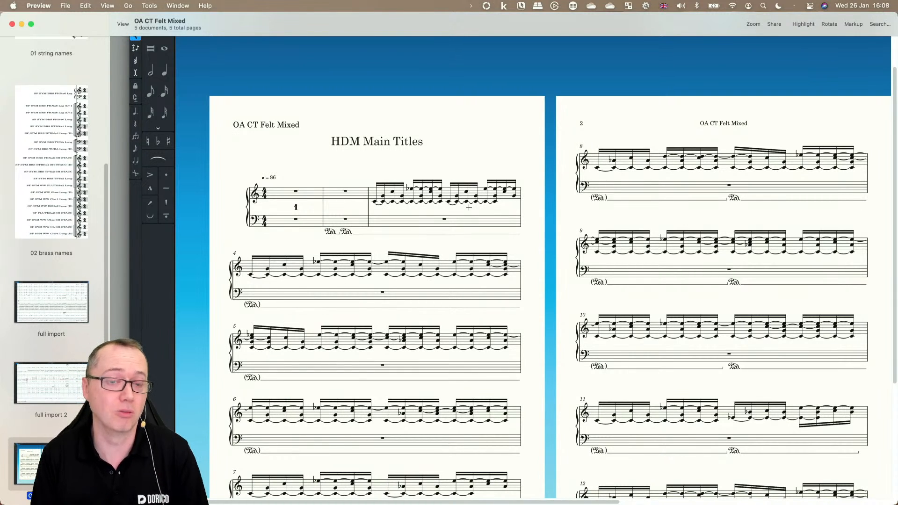
Step: Close the image viewer and open the recent HDM Main Titles MIDI file from the Dorico hub
left_click(22, 24)
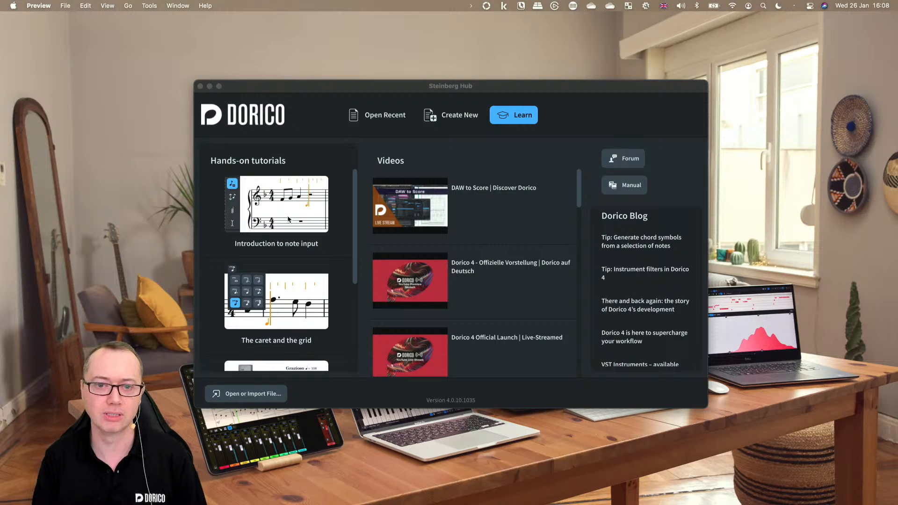
left_click(364, 90)
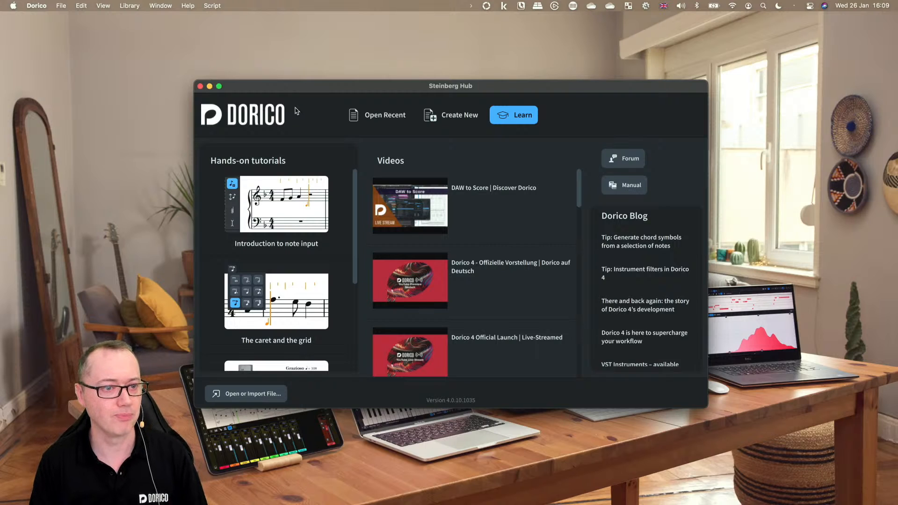
left_click(379, 120)
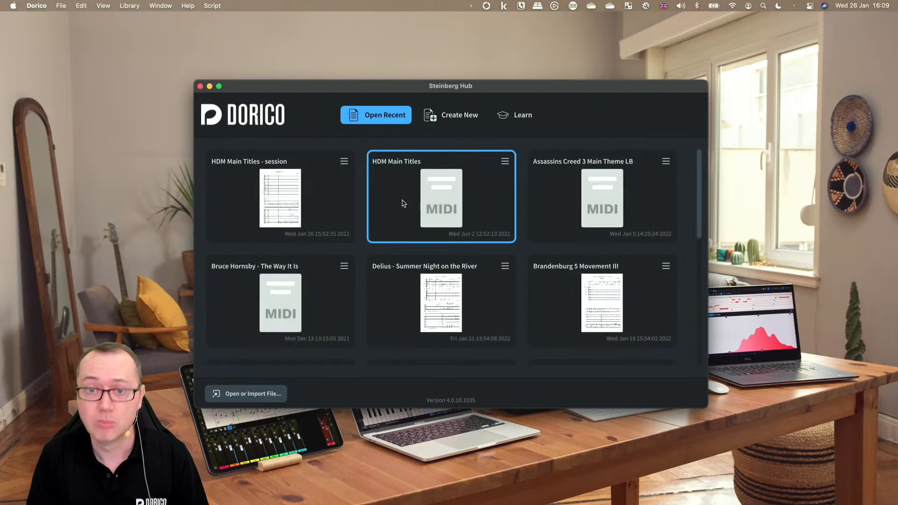
left_click(440, 201)
Step: Move the MIDI Import Options dialog and enlarge it to fill the screen
left_click_drag(381, 90, 252, 30)
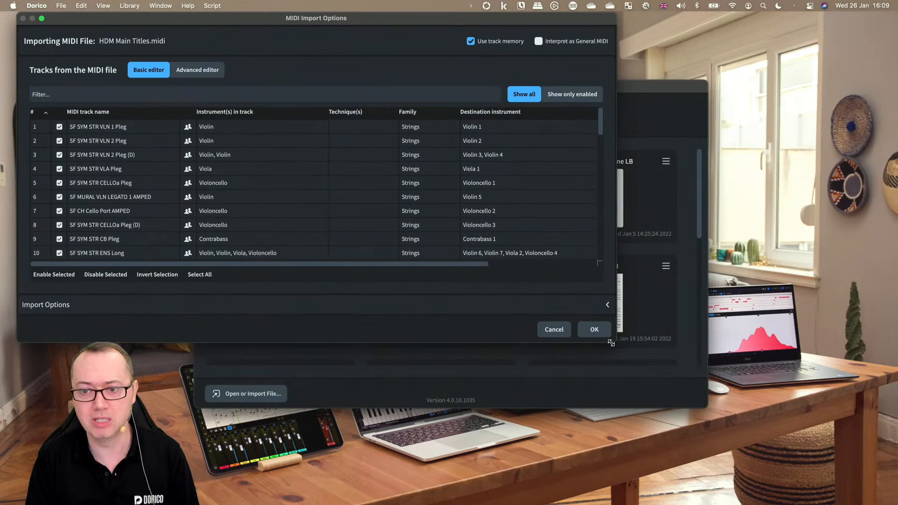
left_click_drag(615, 343, 878, 501)
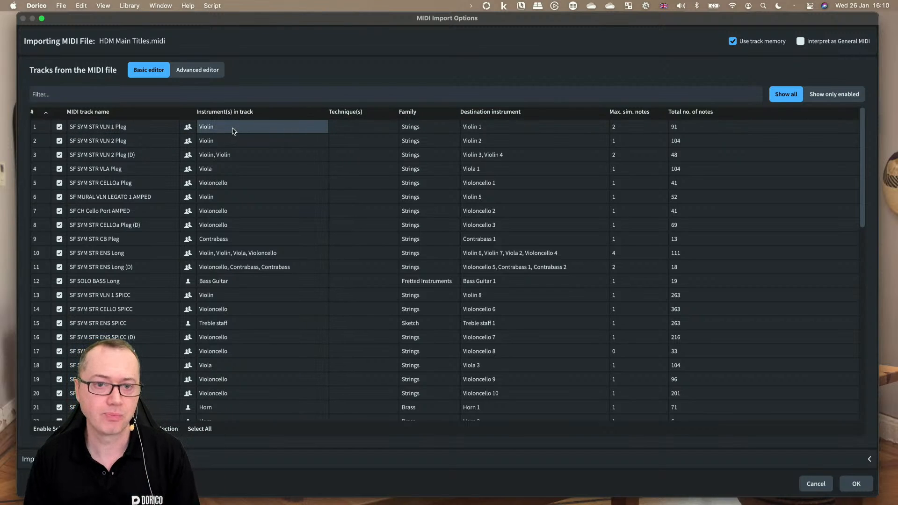
Step: Compare the track instrument assignments with track memory switched off and then back on
left_click(761, 43)
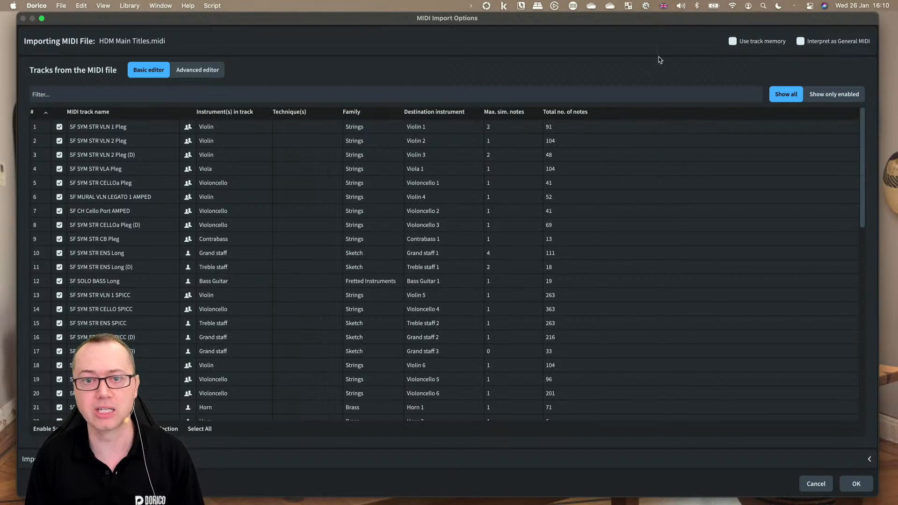
scroll(251, 335, "down", 10)
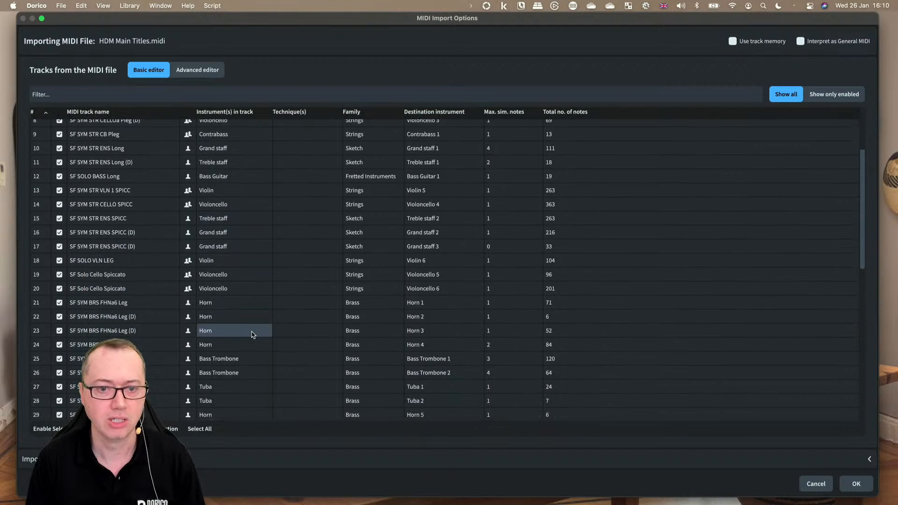
scroll(252, 335, "down", 5)
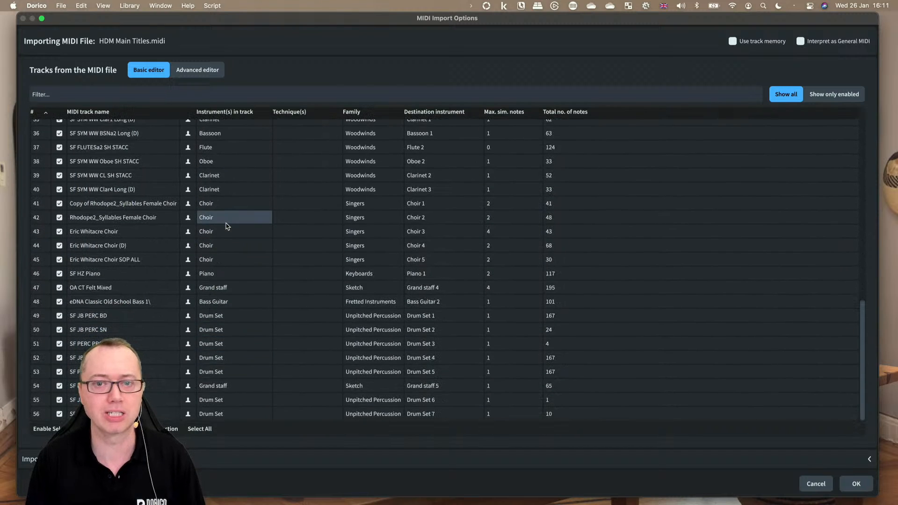
scroll(227, 224, "up", 10)
scroll(226, 224, "up", 4)
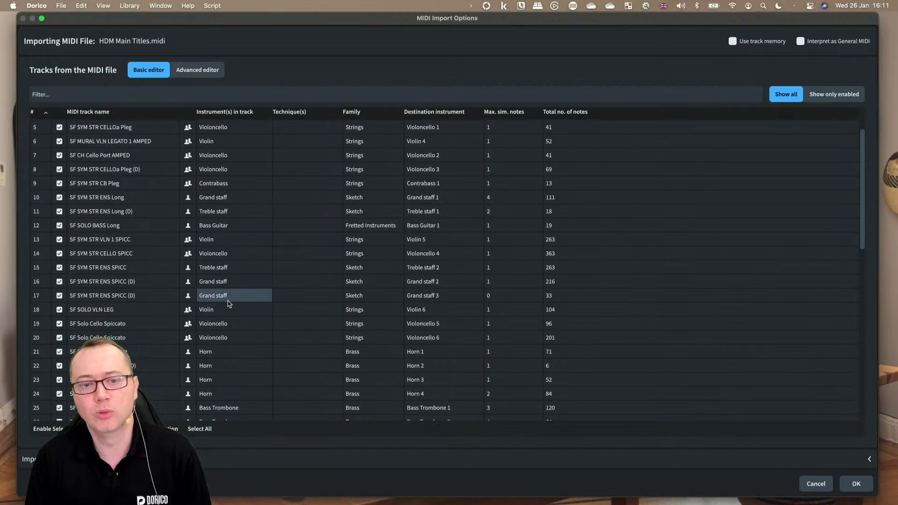
left_click(109, 286)
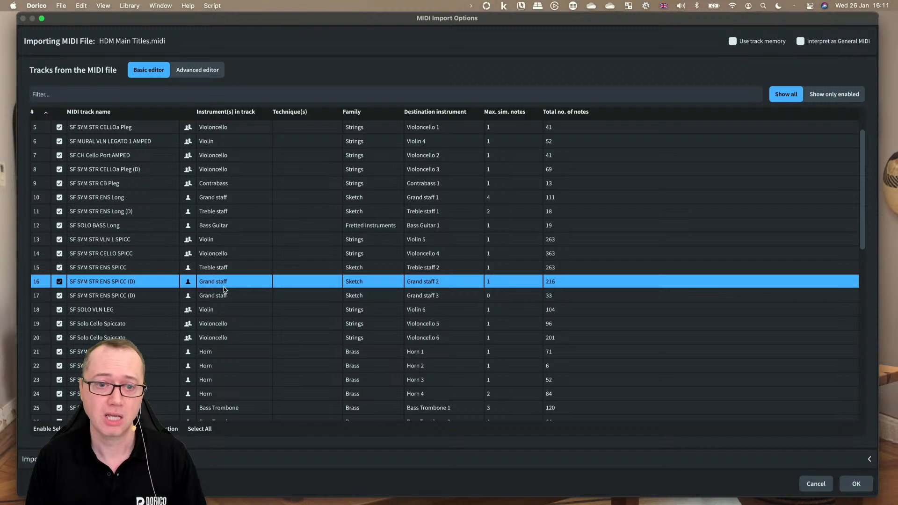
left_click(732, 41)
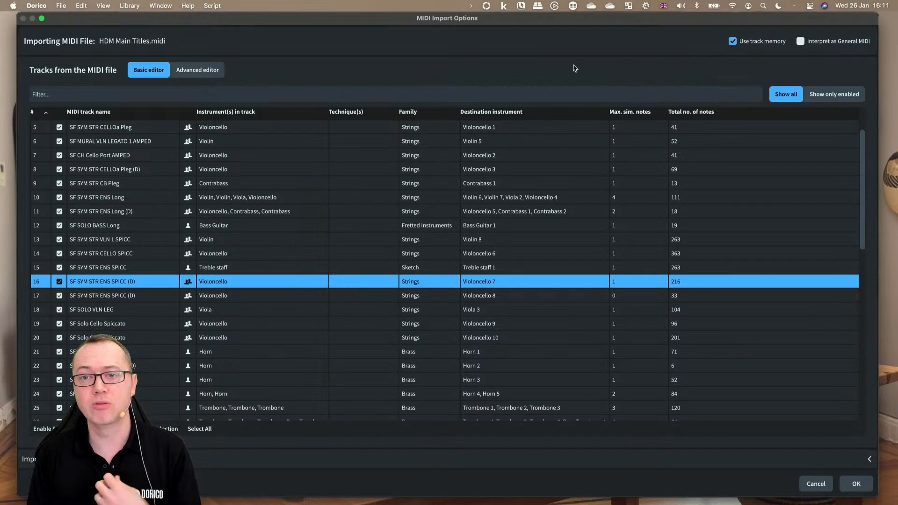
Step: Select the SF SYM STR CELLOa Pleg (D) track, switch to the advanced editor and scroll through the tracks
left_click(132, 172)
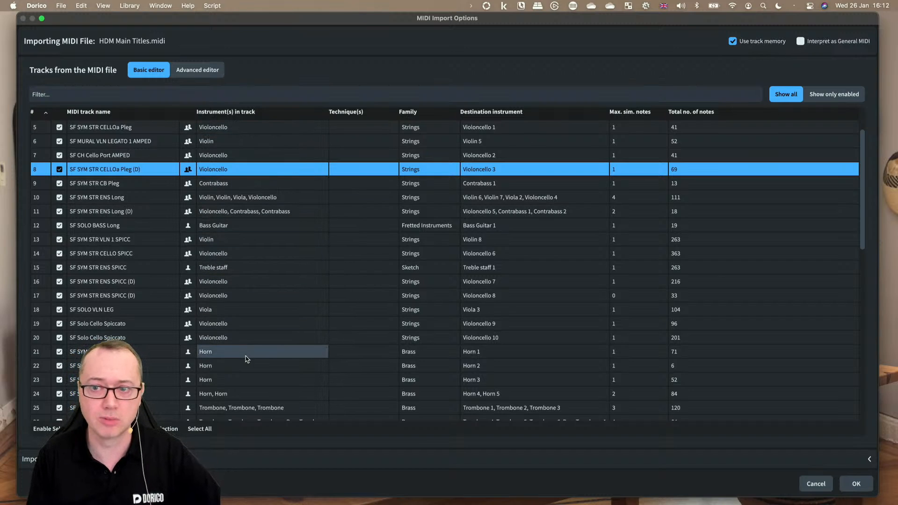
left_click(194, 70)
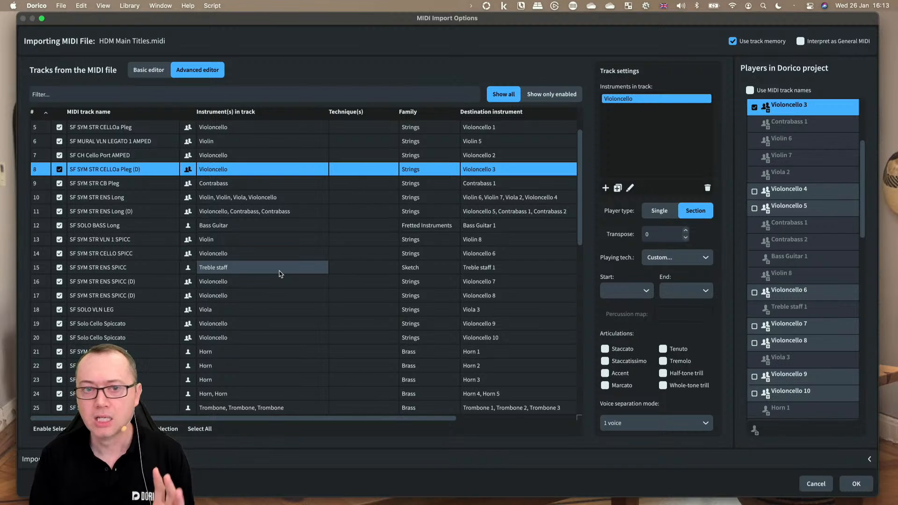
scroll(248, 210, "up", 3)
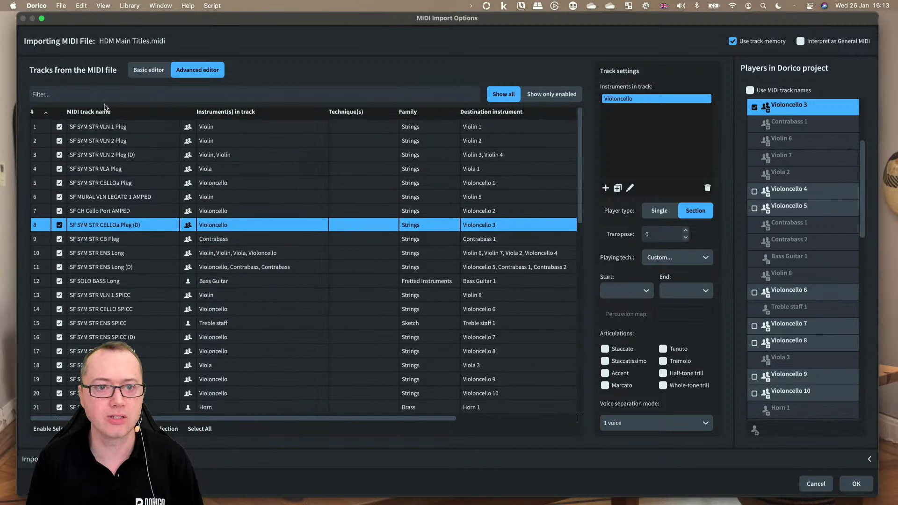
scroll(111, 234, "down", 12)
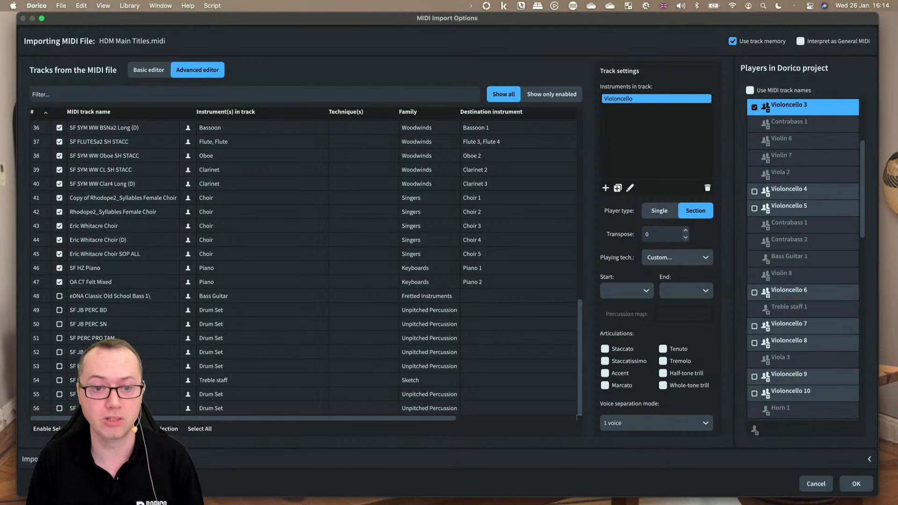
Step: Select all MIDI tracks and disable them
left_click(207, 431)
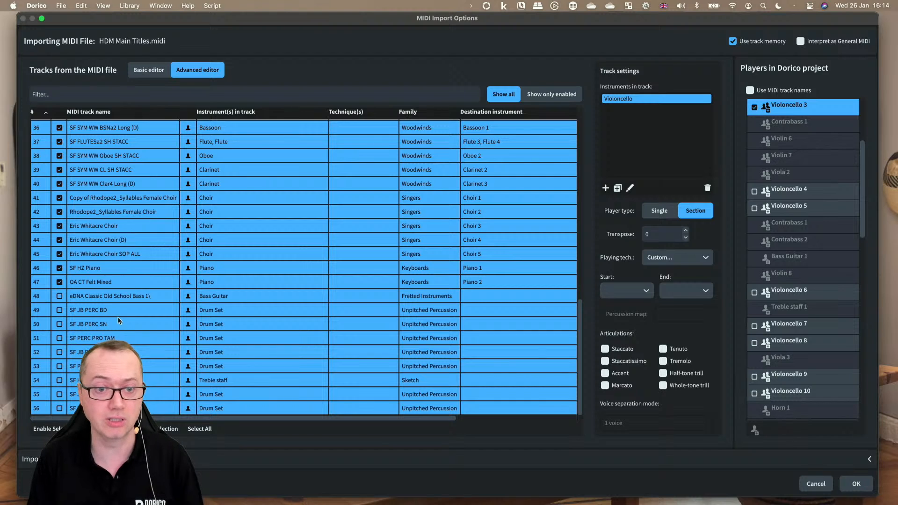
left_click(106, 429)
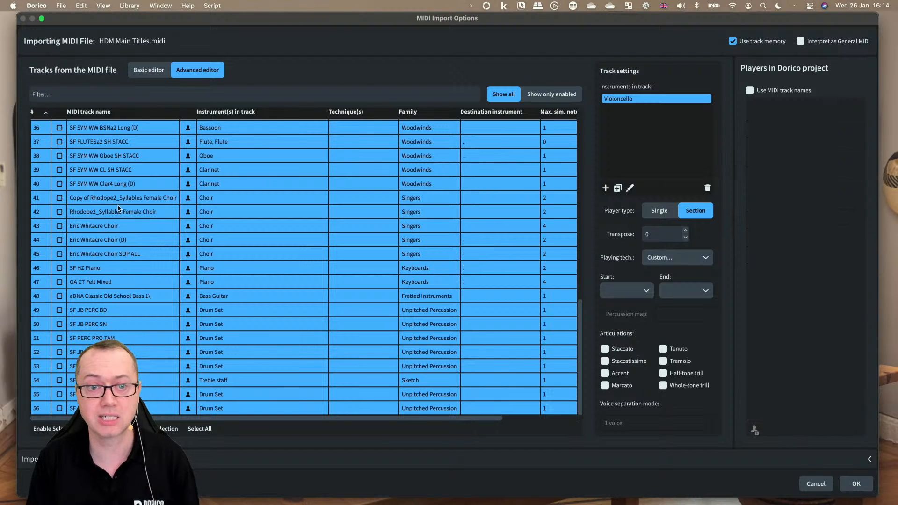
scroll(117, 159, "up", 10)
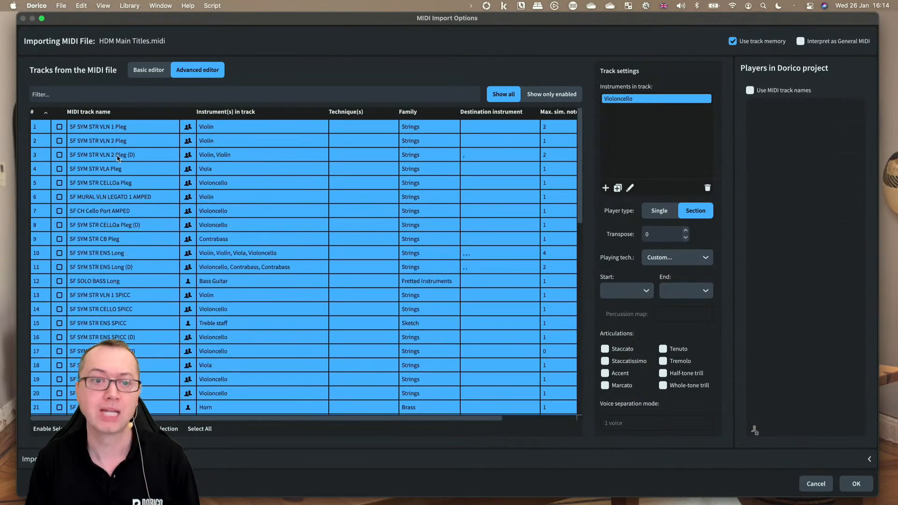
Step: Select the SF SYM STR VLN 2 Pleg (D) track and filter the track list by 'fl'
left_click(111, 158)
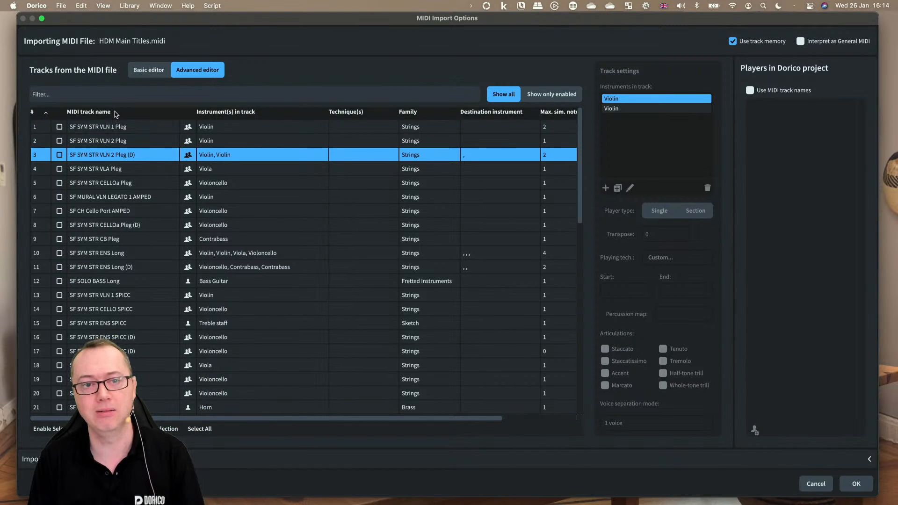
left_click(42, 96)
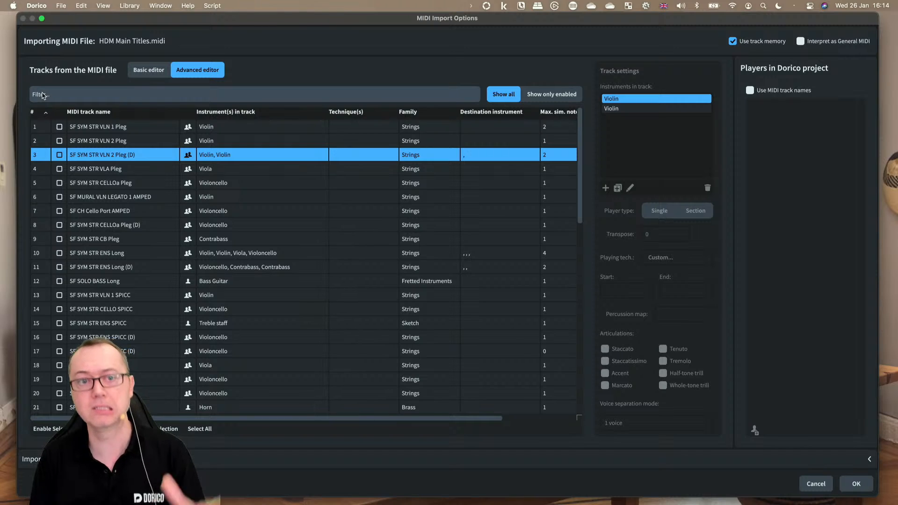
type("fl")
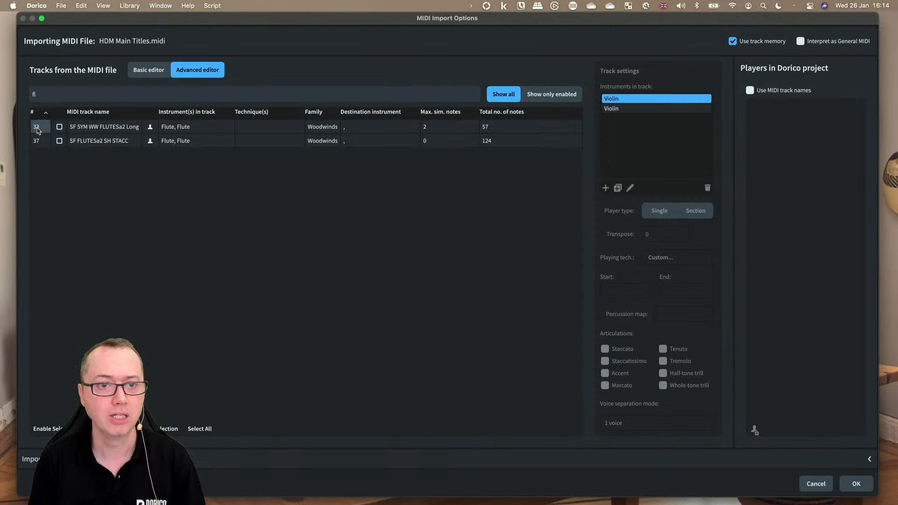
Step: Enable both flute tracks, SF SYM WW FLUTESa2 Long and SF FLUTESa2 SH STACC
left_click(91, 128)
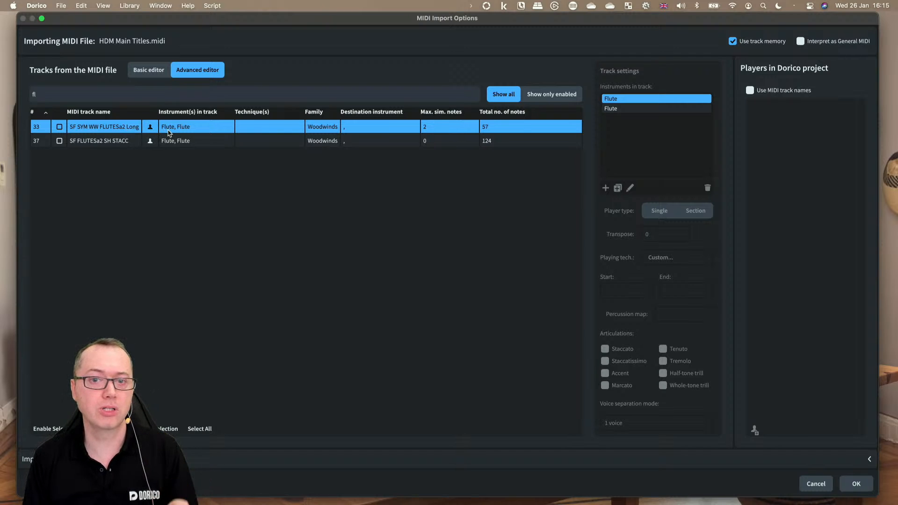
left_click(59, 128)
left_click(59, 141)
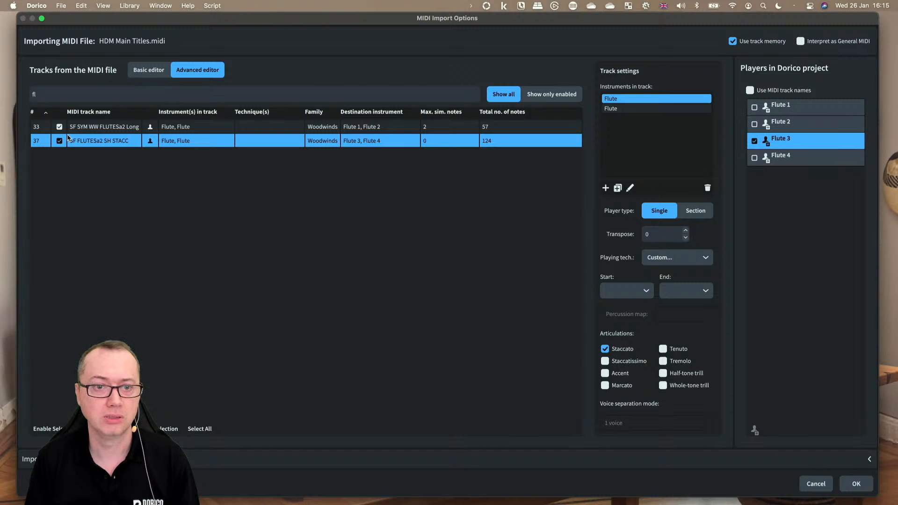
Step: Compare the track settings of the two flute tracks by selecting each in turn
left_click(85, 130)
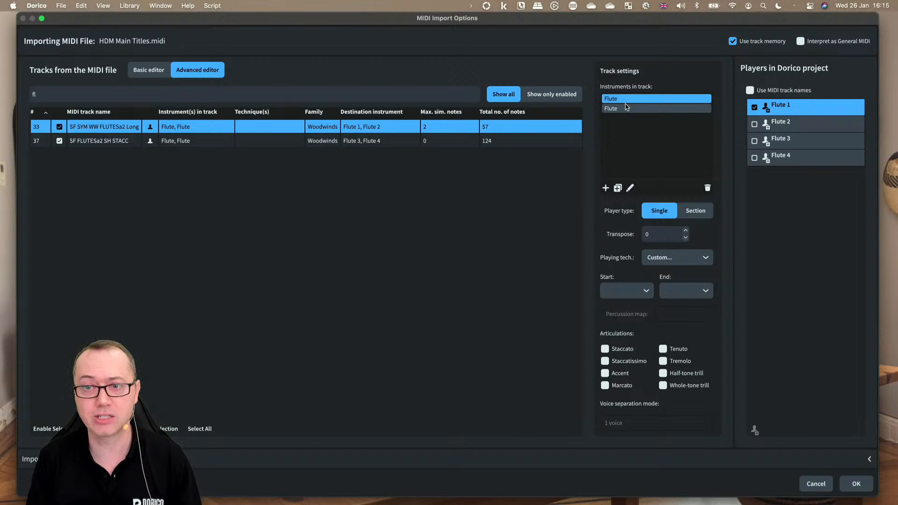
left_click(101, 142)
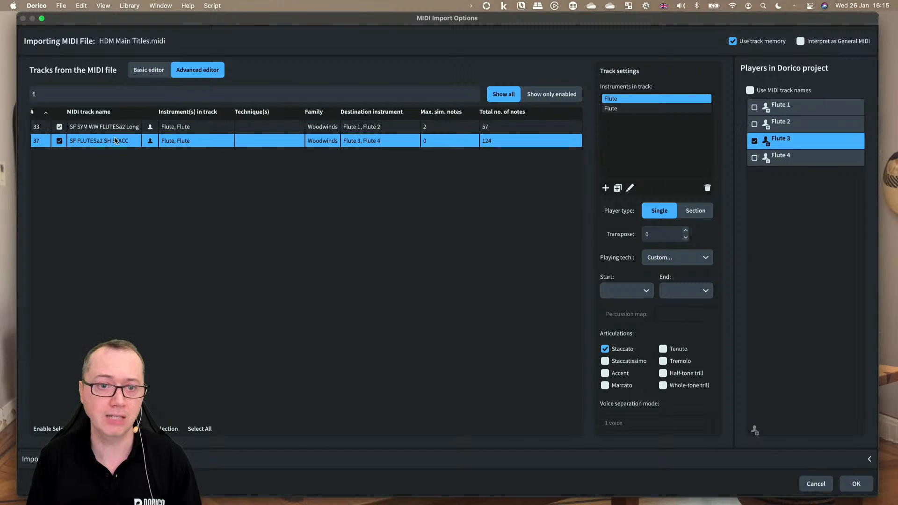
left_click(92, 131)
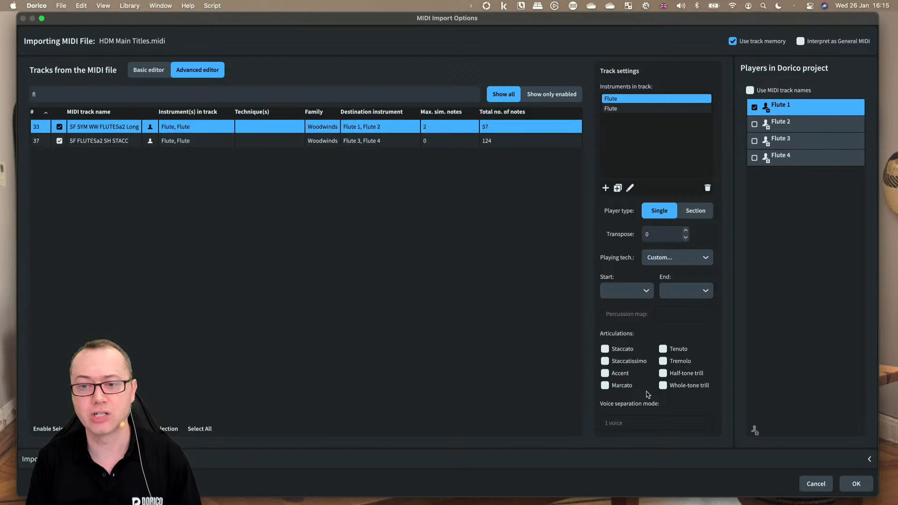
Step: Route the two instruments of the SF FLUTESa2 SH STACC track to Flute 1 and Flute 2, checking both flute tracks
left_click(92, 141)
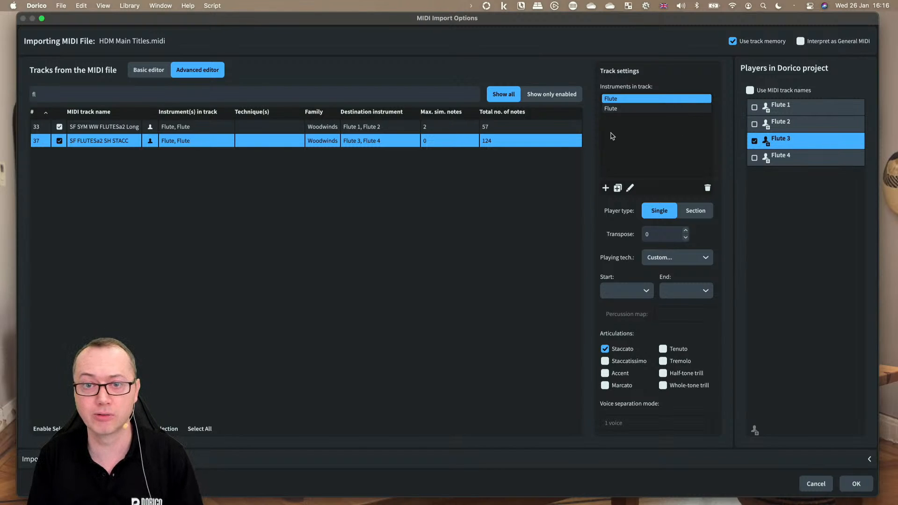
left_click(787, 111)
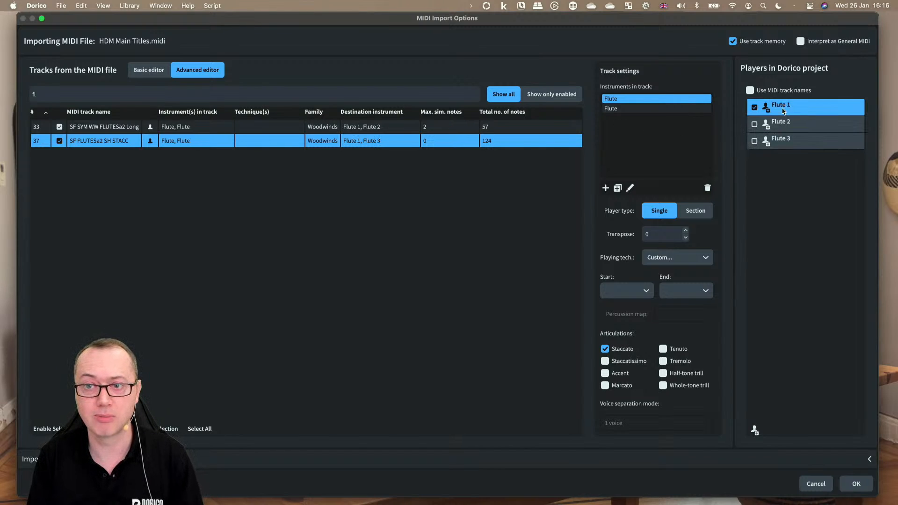
left_click(632, 111)
left_click(805, 126)
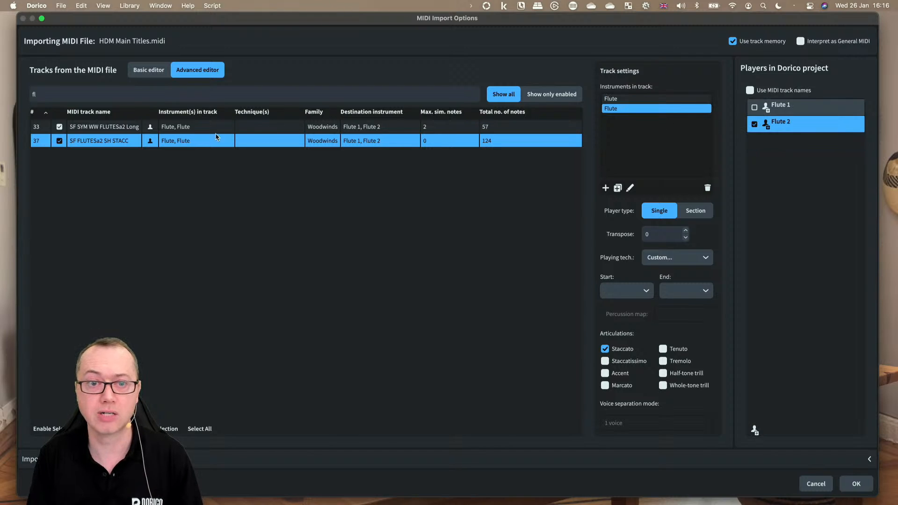
left_click(135, 127)
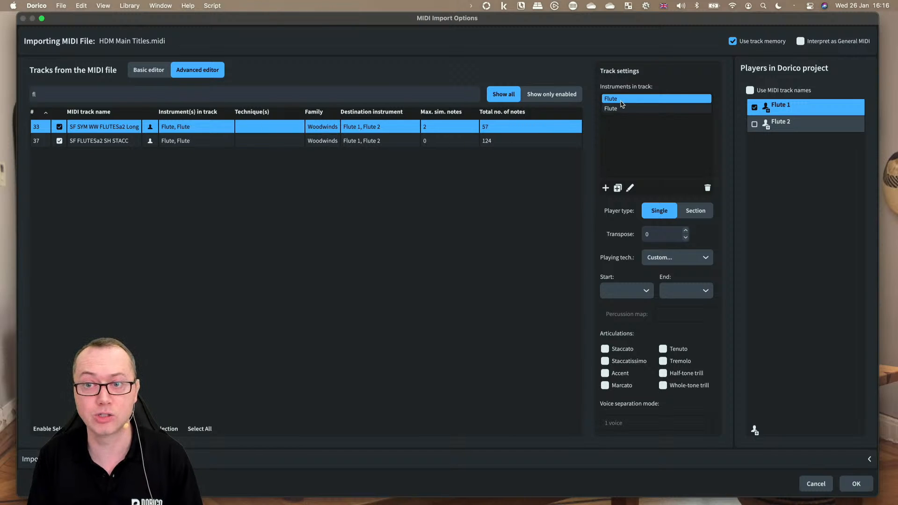
left_click(103, 142)
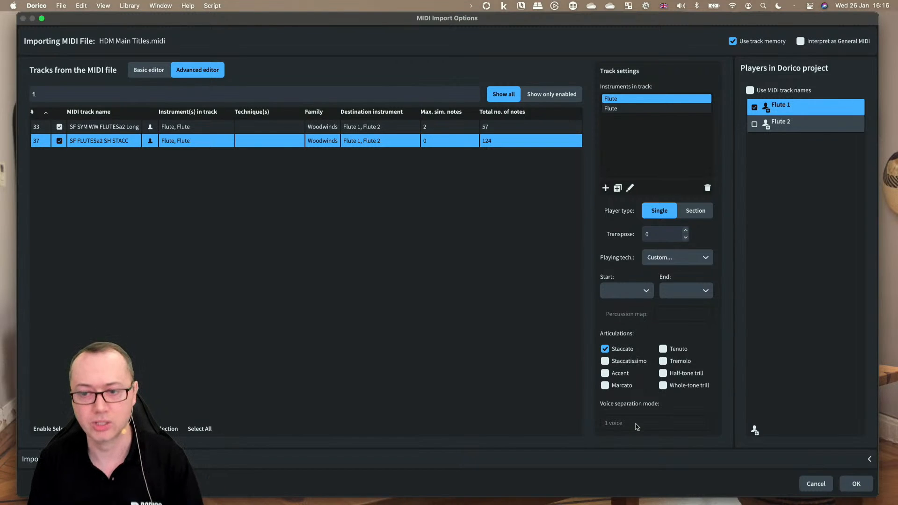
left_click(120, 129)
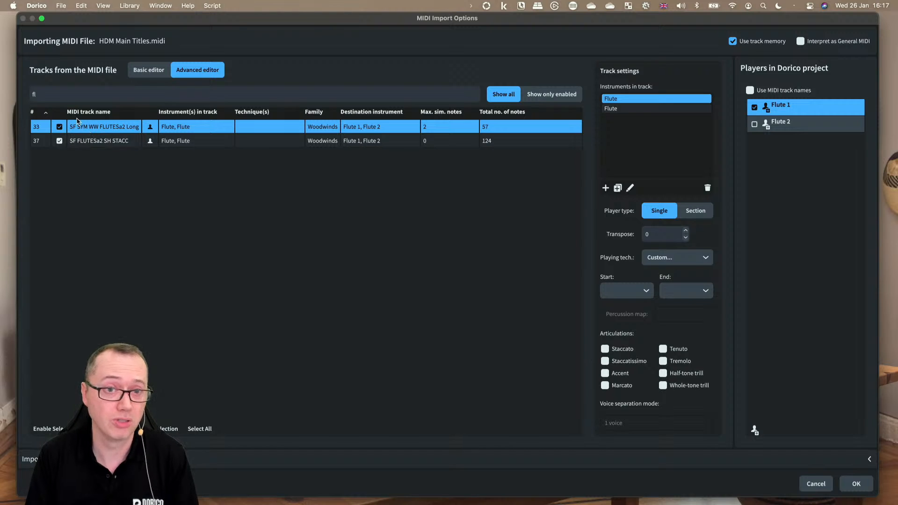
Step: Clear the track filter and show only the enabled tracks
key("BackSpace")
key("BackSpace")
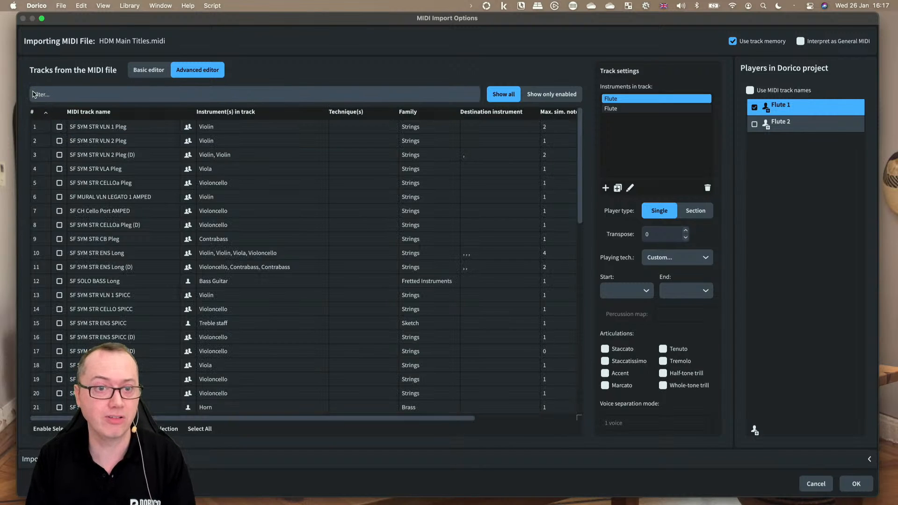
scroll(117, 336, "down", 4)
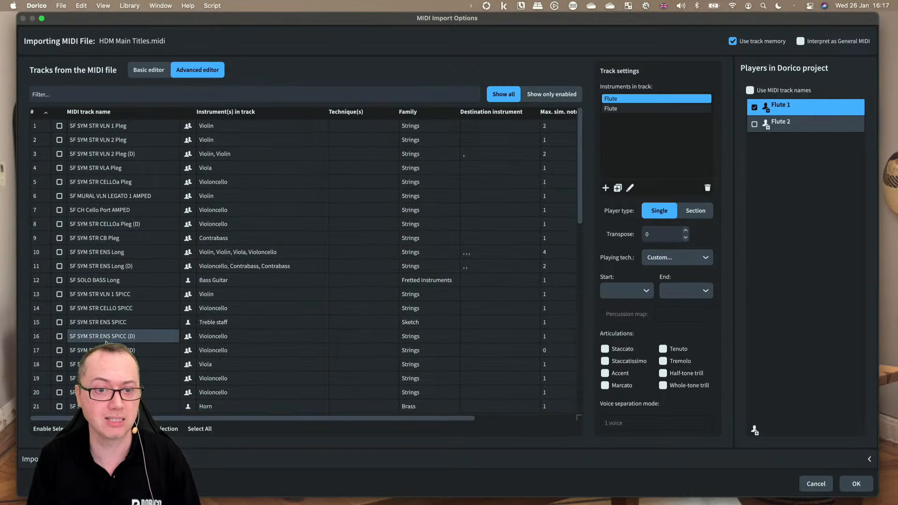
scroll(126, 343, "up", 5)
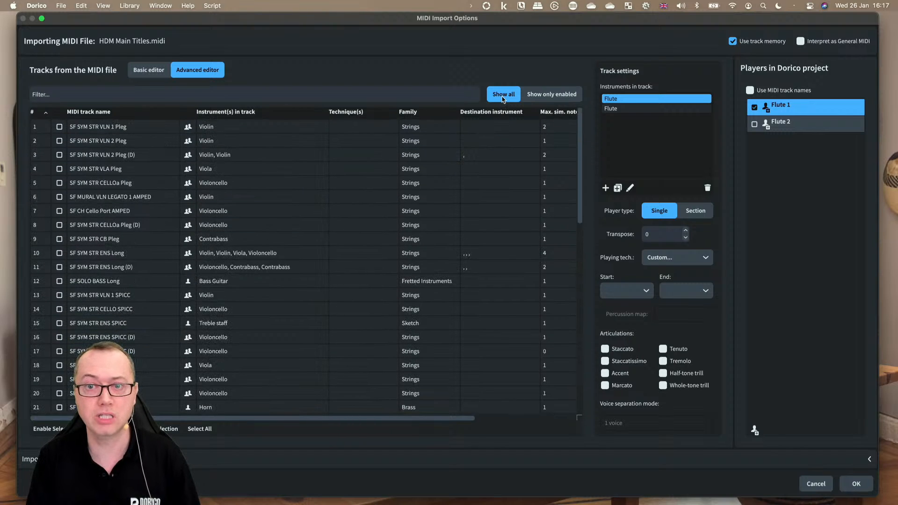
left_click(551, 95)
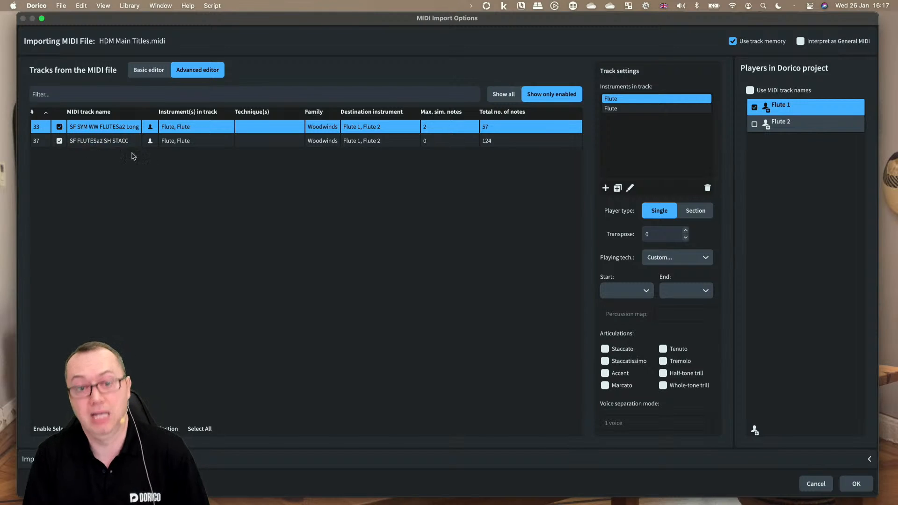
Step: Review the Import Options and the MIDI Quantize Options
left_click(252, 459)
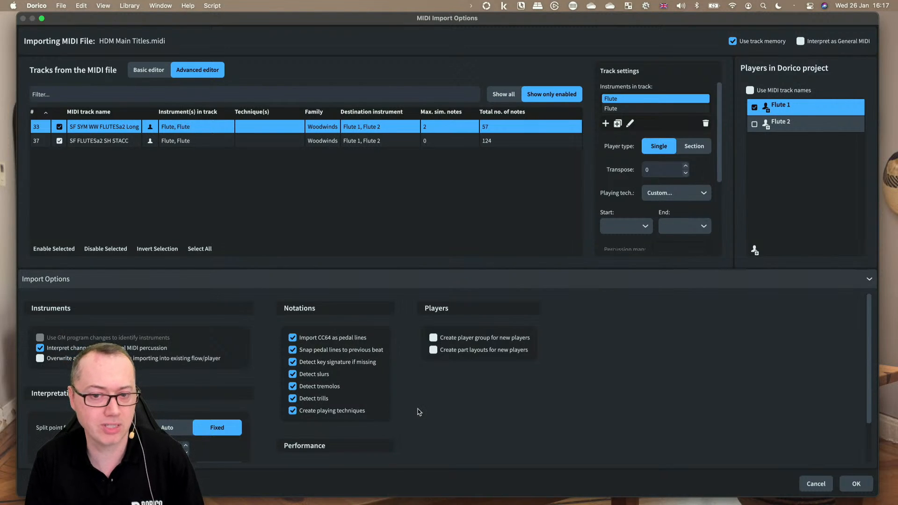
scroll(404, 421, "down", 2)
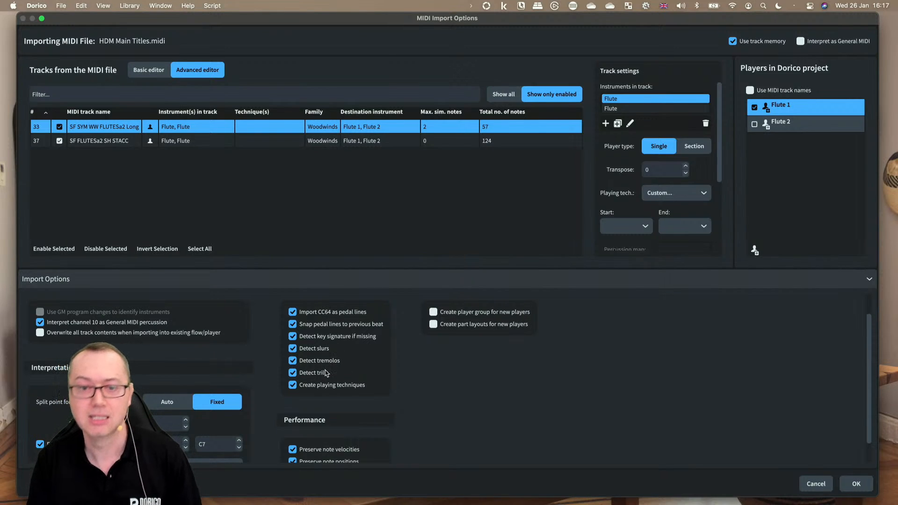
scroll(409, 376, "down", 1)
scroll(410, 377, "down", 2)
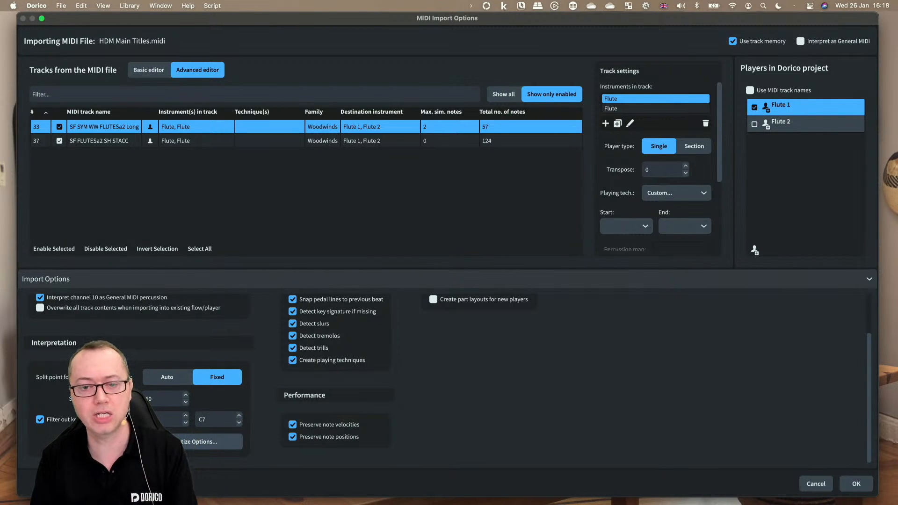
left_click(169, 441)
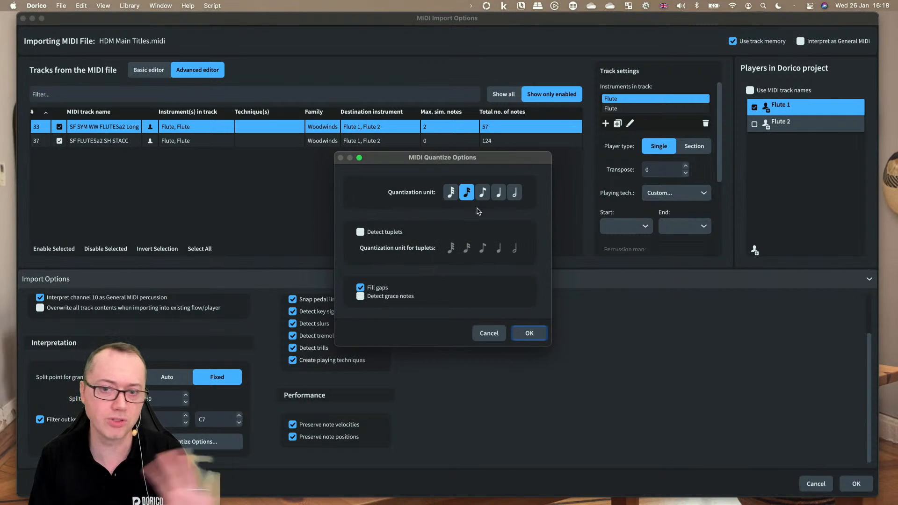
left_click(485, 336)
scroll(587, 361, "up", 3)
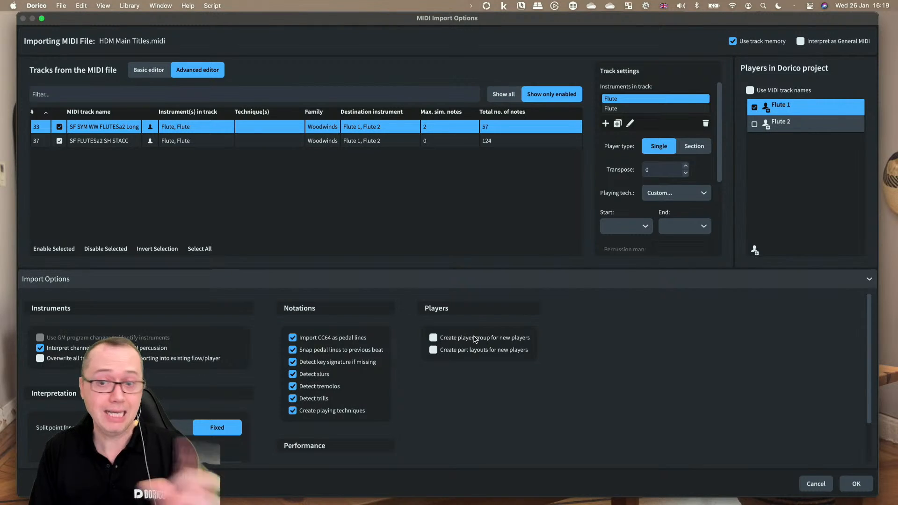
left_click(635, 287)
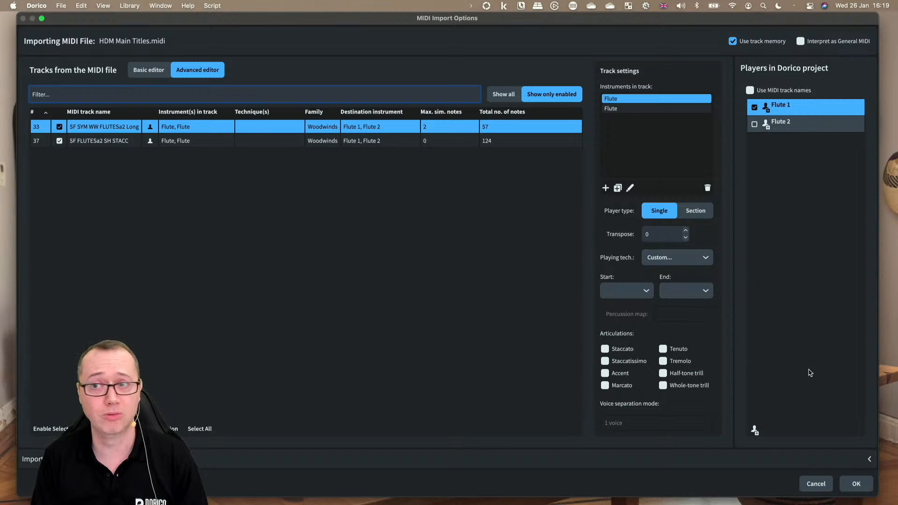
Step: Import the enabled flute tracks into the project and maximise the score window
left_click(856, 484)
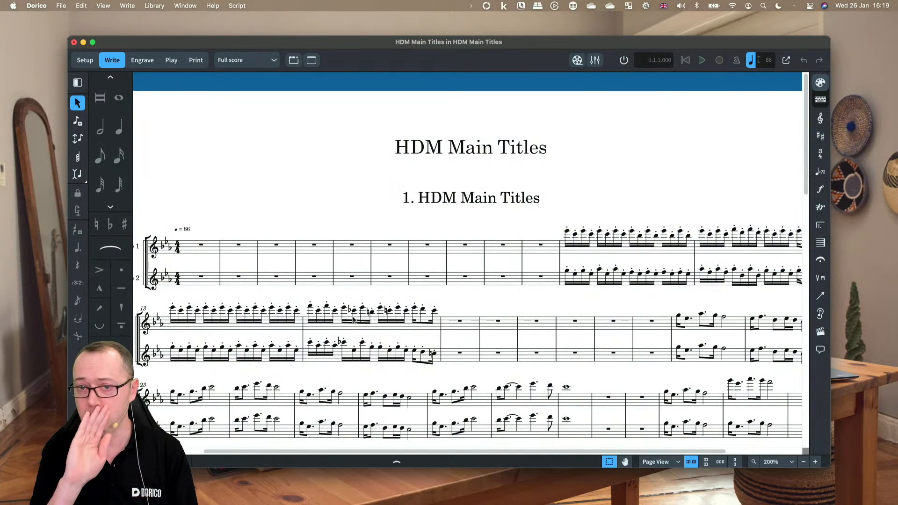
double_click(517, 47)
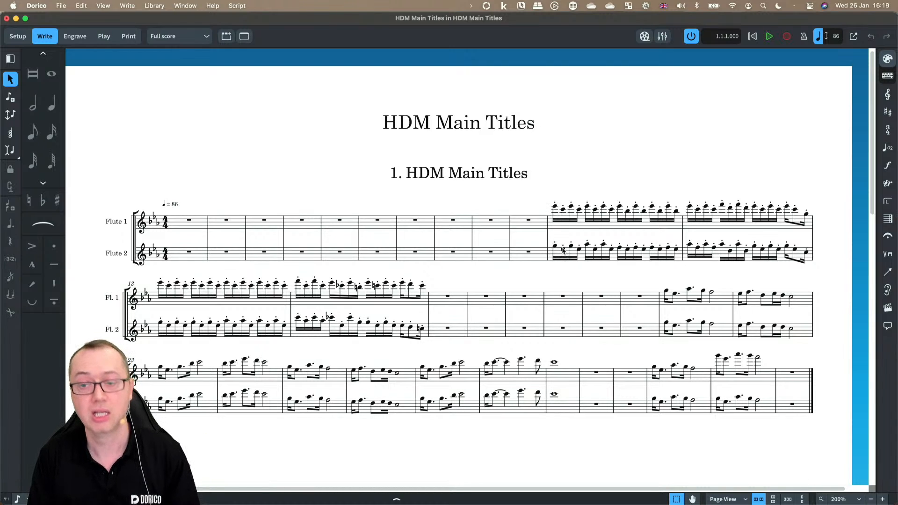
Step: Inspect the imported flute parts by toggling condensing and switching between Setup and Write modes
left_click(666, 292)
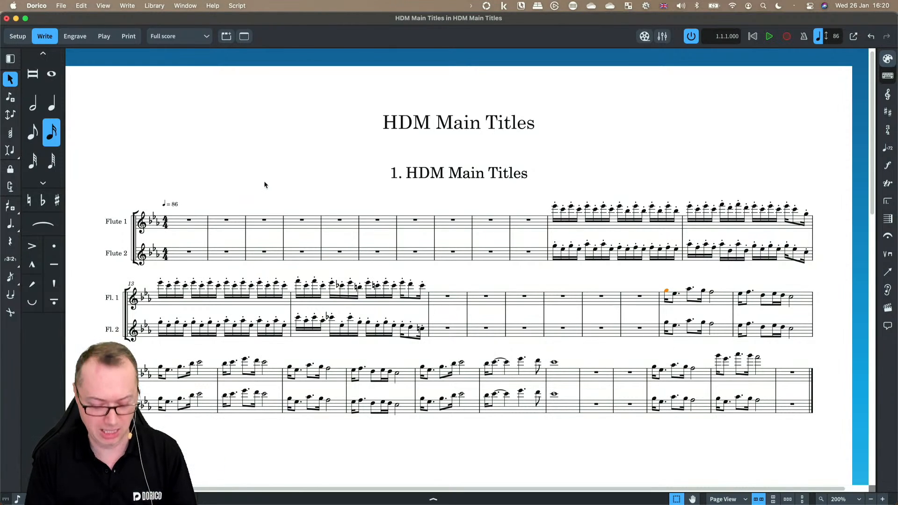
key("super+shift+c")
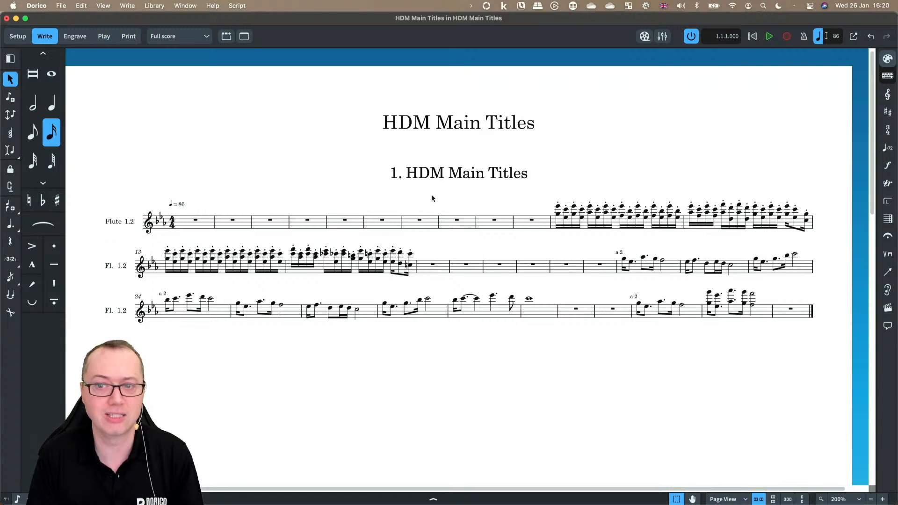
key("super+shift+c")
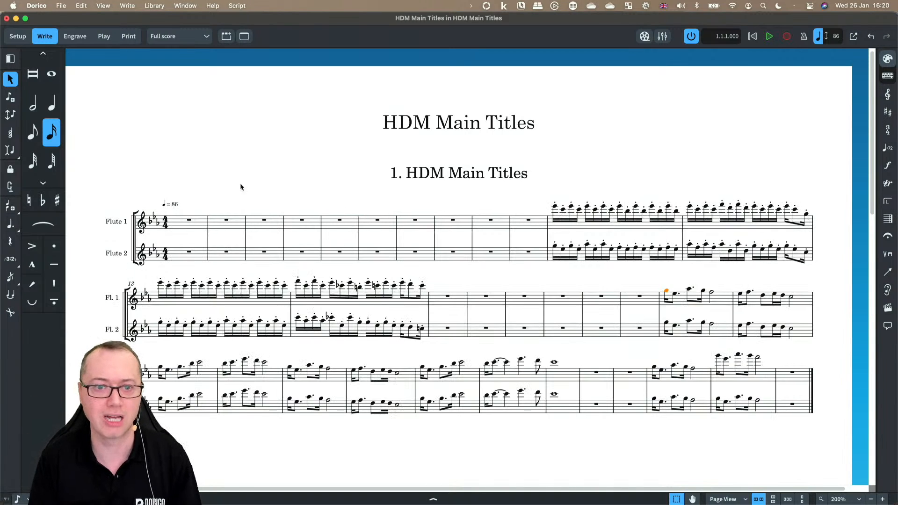
key("super+1")
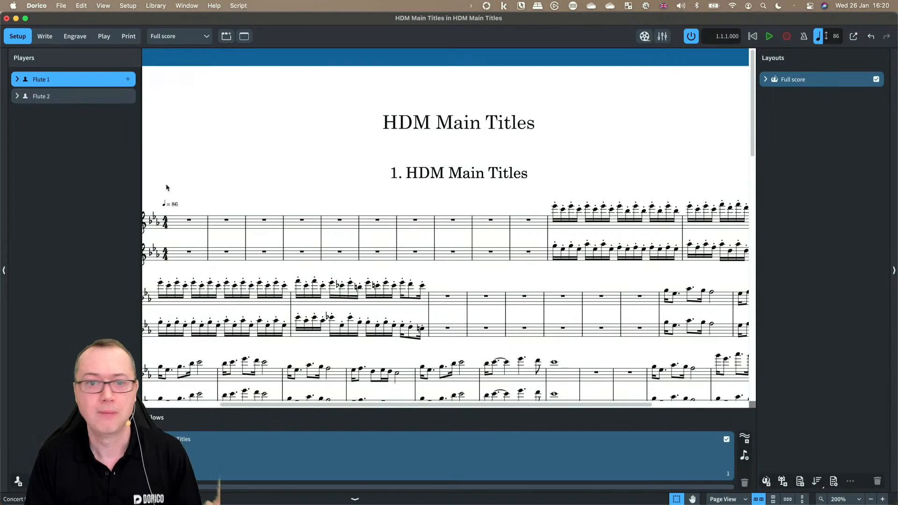
key("super+2")
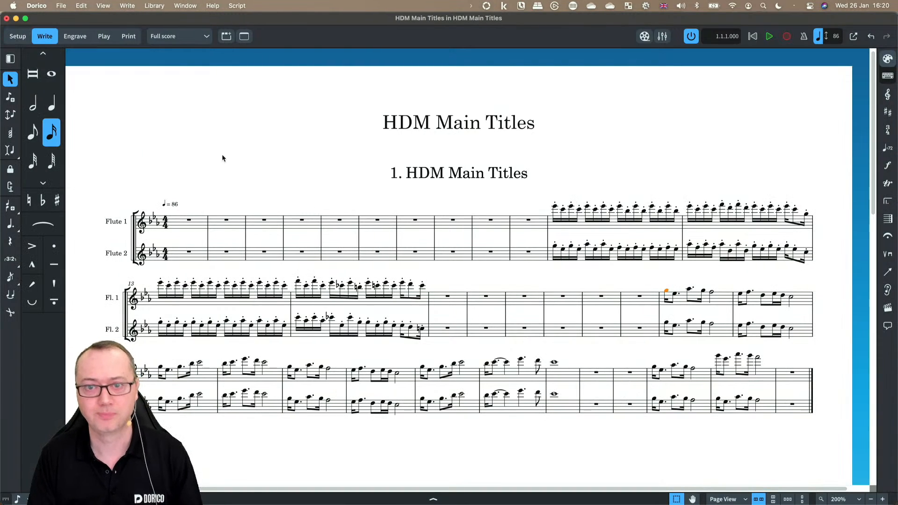
Step: Import the MIDI file HDM Main Titles.midi again into the current project
left_click(61, 6)
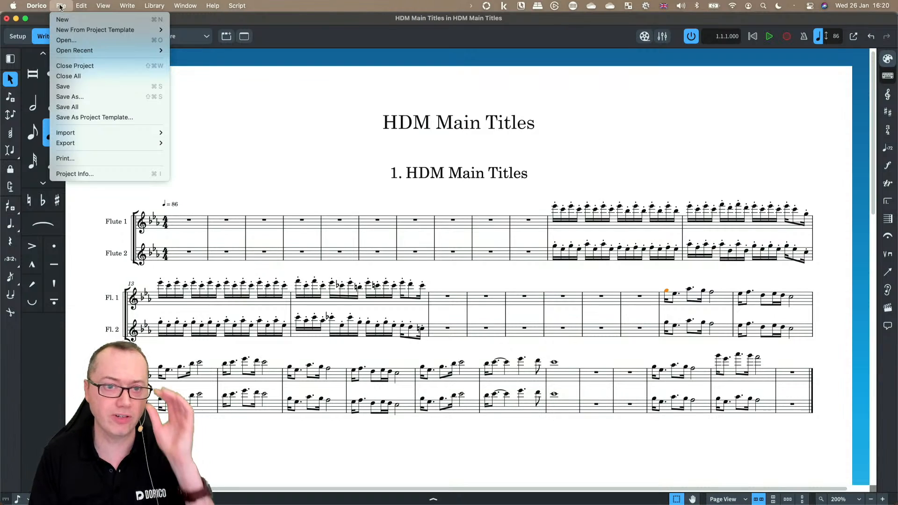
mouse_move(100, 133)
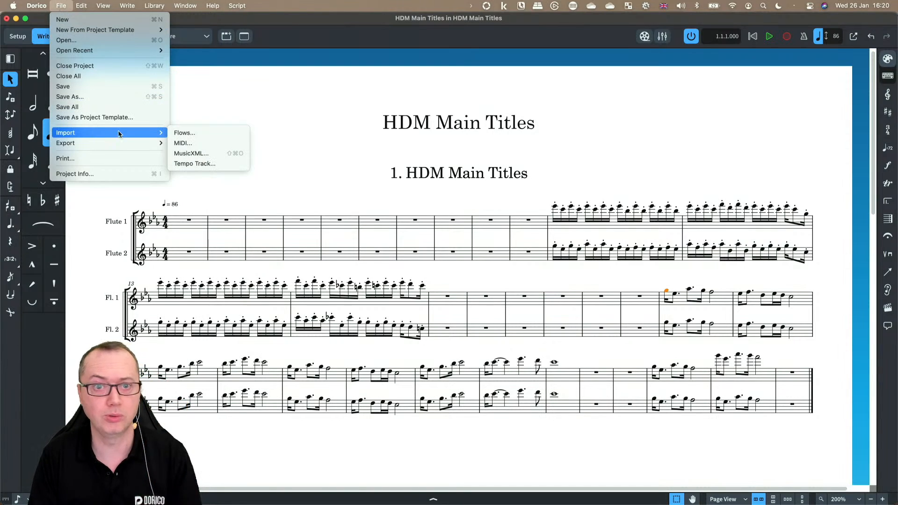
left_click(182, 143)
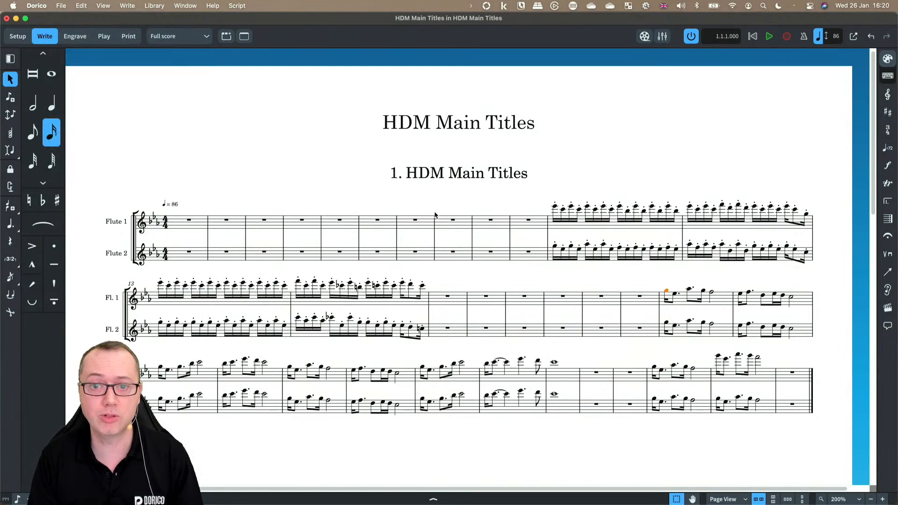
left_click(376, 172)
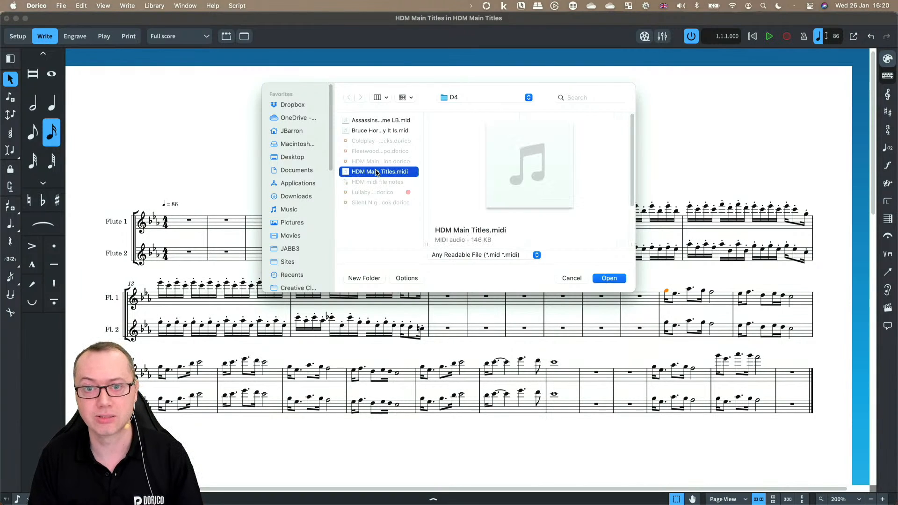
double_click(370, 173)
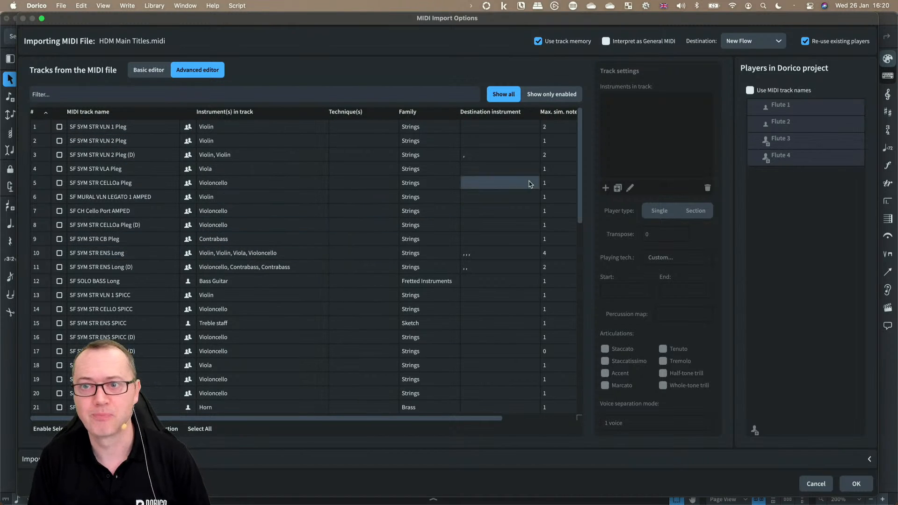
Step: Set the import destination to the existing HDM Main Titles flow and glance at the Import Options
left_click(754, 45)
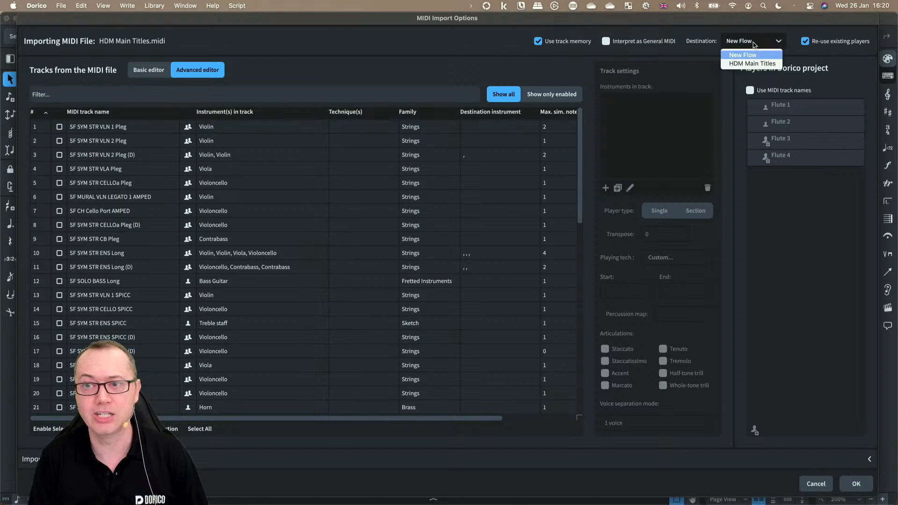
left_click(737, 65)
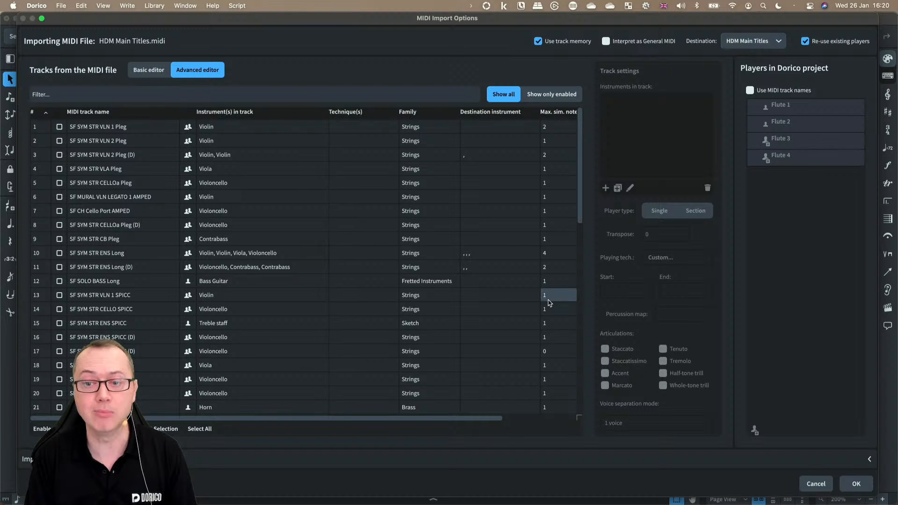
left_click(457, 458)
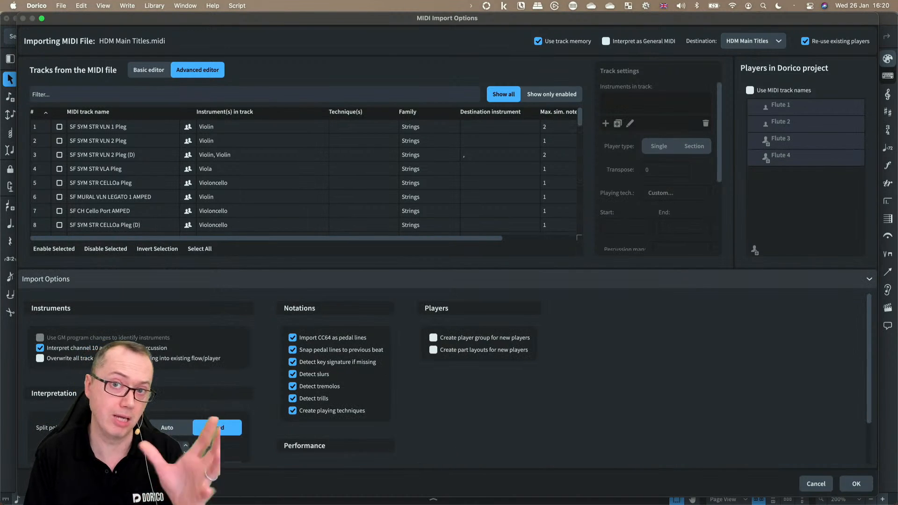
left_click(181, 275)
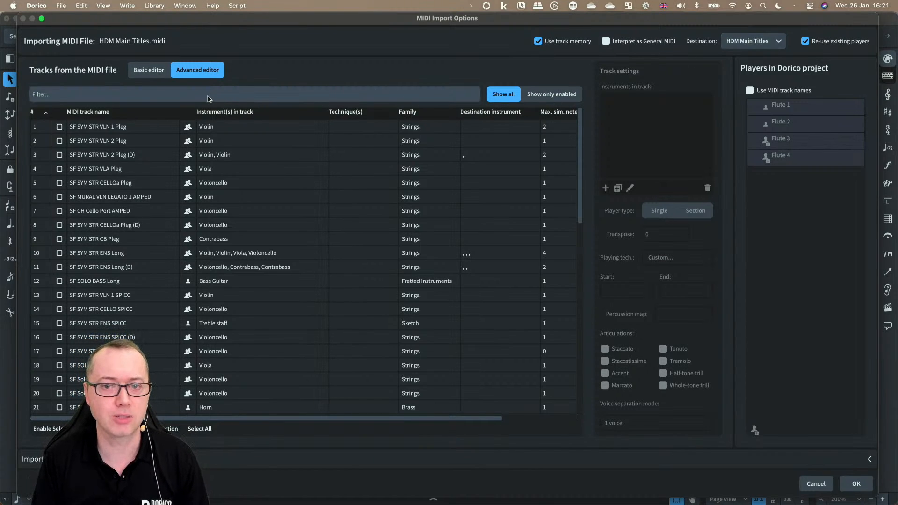
Step: Filter the MIDI track list by "tro" to show only the trombone tracks
left_click(200, 429)
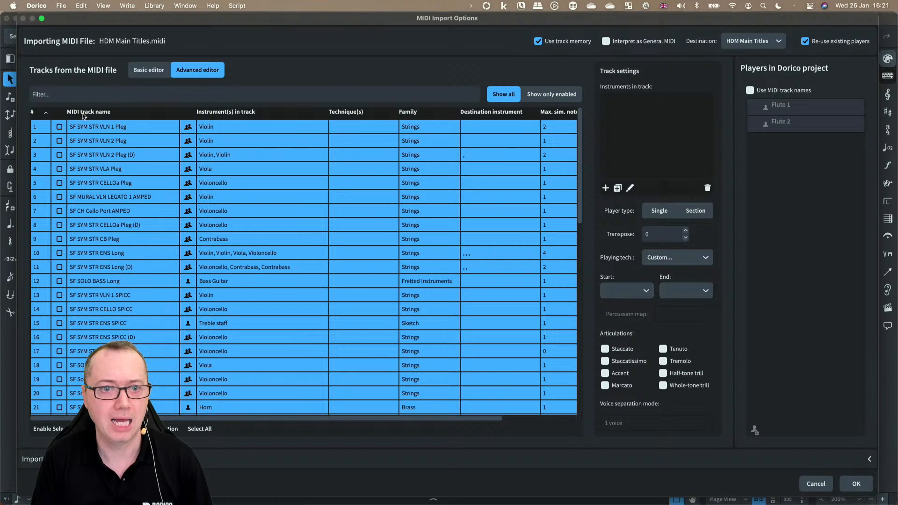
left_click(150, 336)
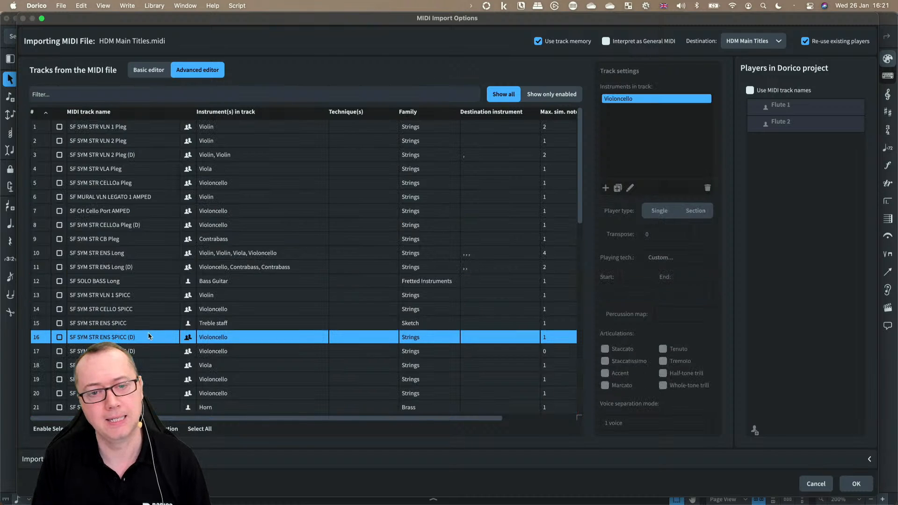
left_click(97, 96)
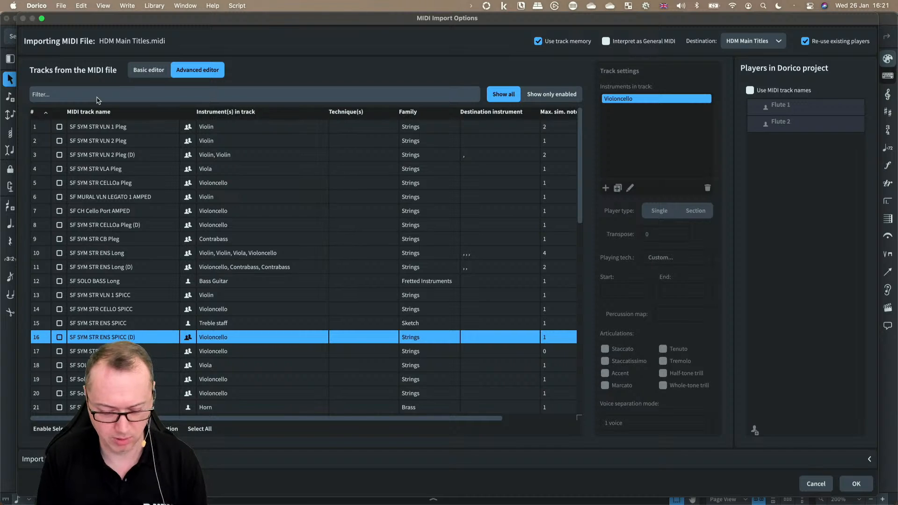
type("tro")
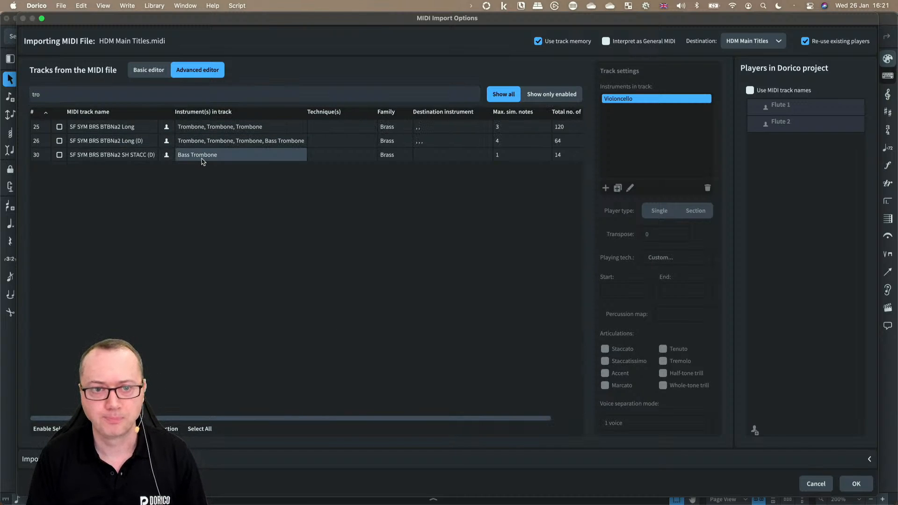
Step: Enable track 25, SF SYM BRS BTBNa2 Long, keeping HDM Main Titles as the destination flow
left_click(59, 127)
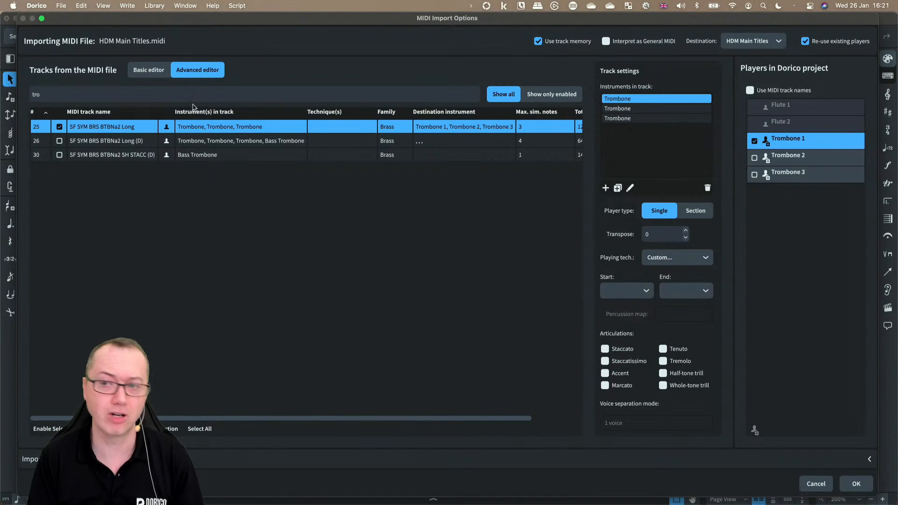
left_click(747, 43)
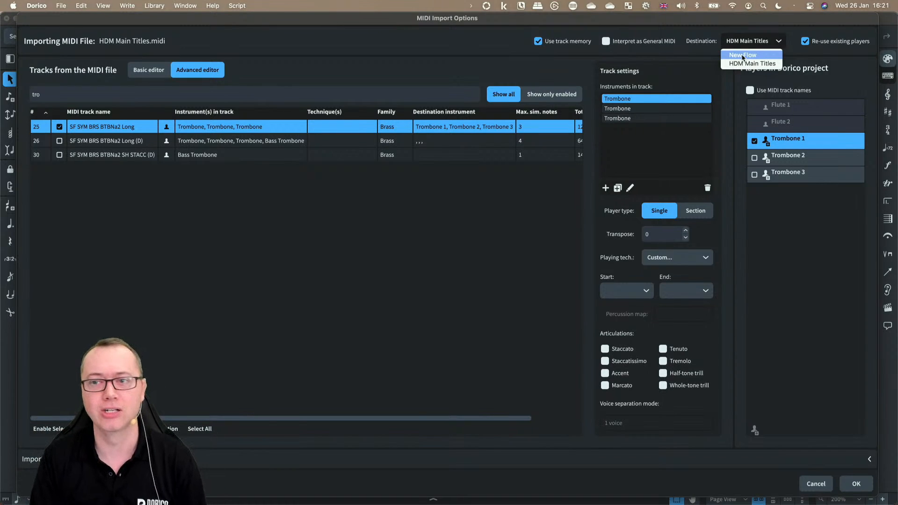
left_click(486, 214)
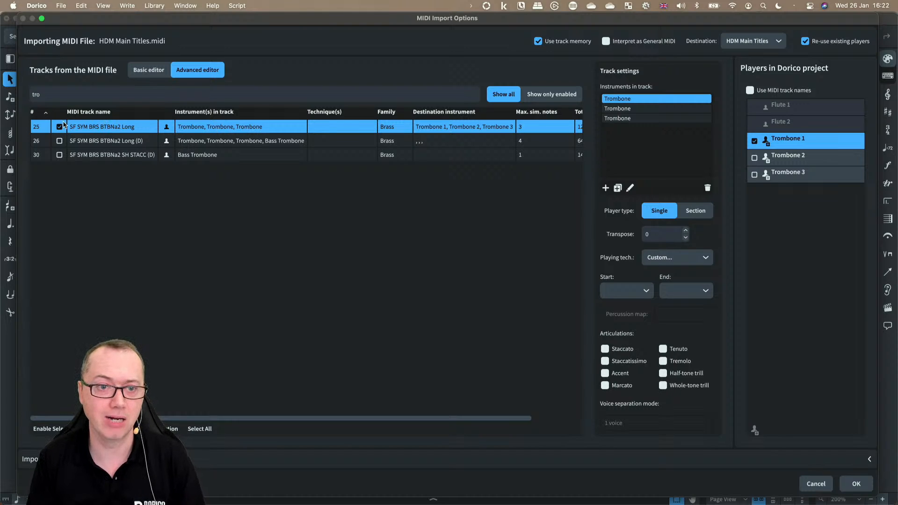
Step: Delete two of the track's trombone instruments, then duplicate the remaining trombone twice
left_click(639, 110)
left_click(708, 188)
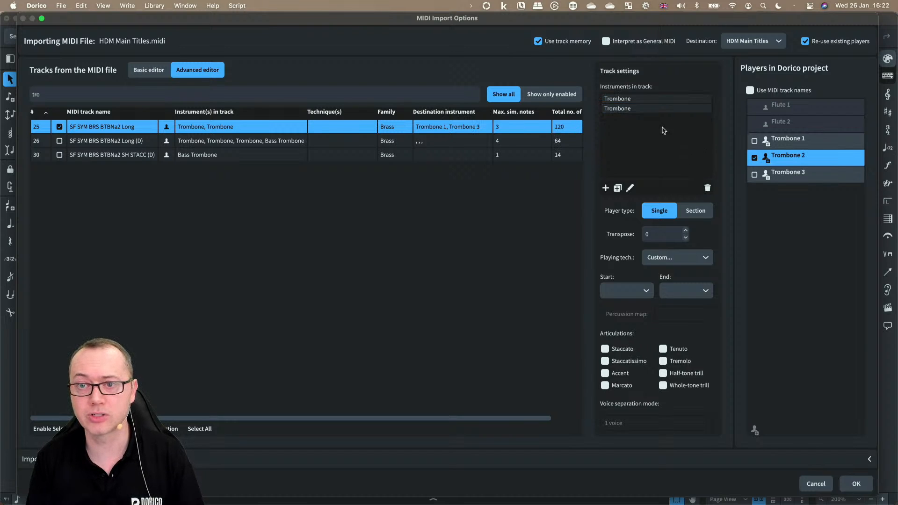
left_click(634, 108)
left_click(707, 188)
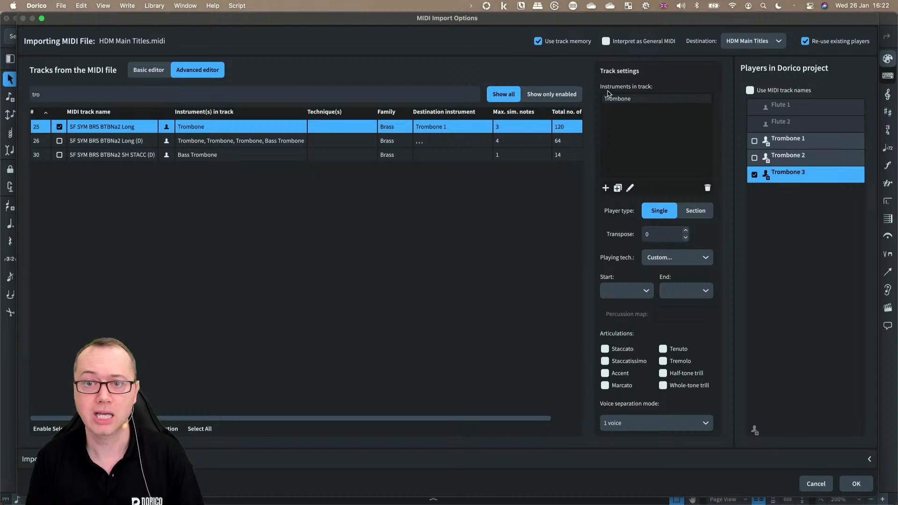
left_click(655, 99)
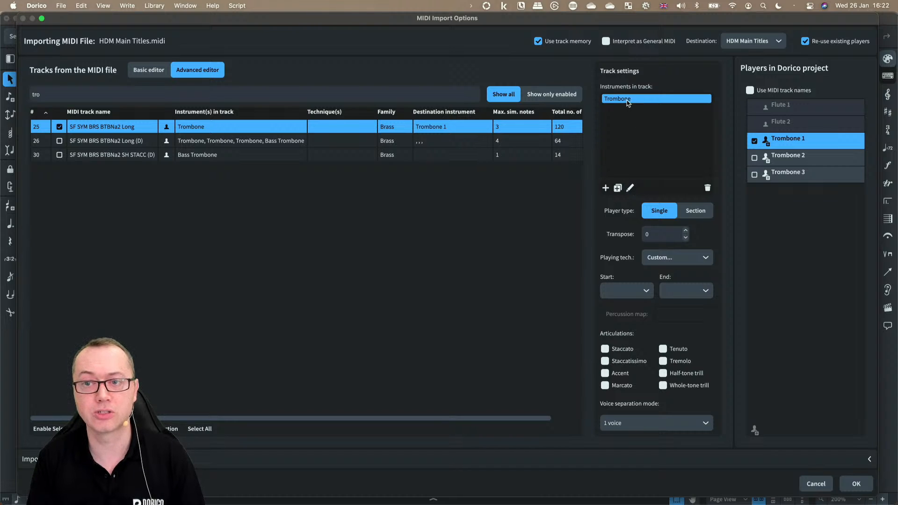
left_click(618, 188)
left_click(617, 188)
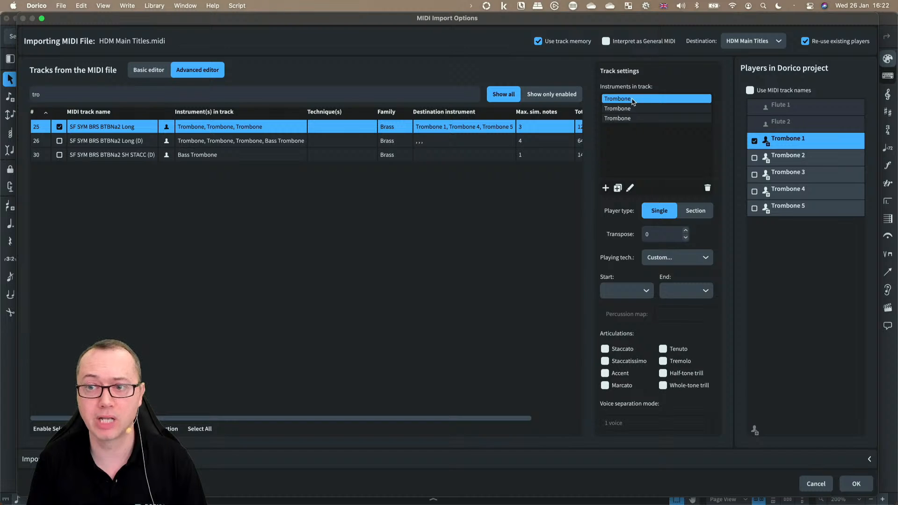
Step: Assign the track's second and third trombones to players Trombone 2 and Trombone 3
left_click(631, 109)
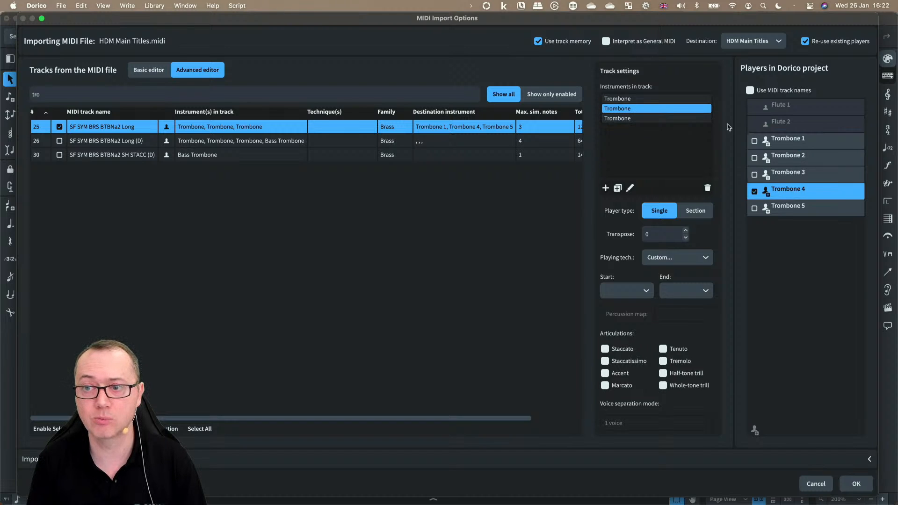
left_click(809, 157)
left_click(634, 118)
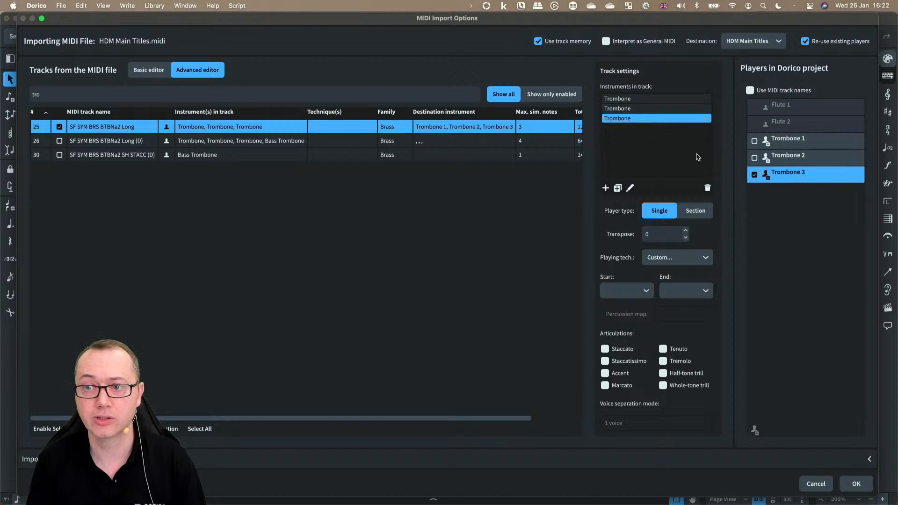
Step: Enable tracks 26, SF SYM BRS BTBNa2 Long (D), and 30, SF SYM BRS BTBNa2 SH STACC (D)
left_click(231, 142)
left_click(60, 141)
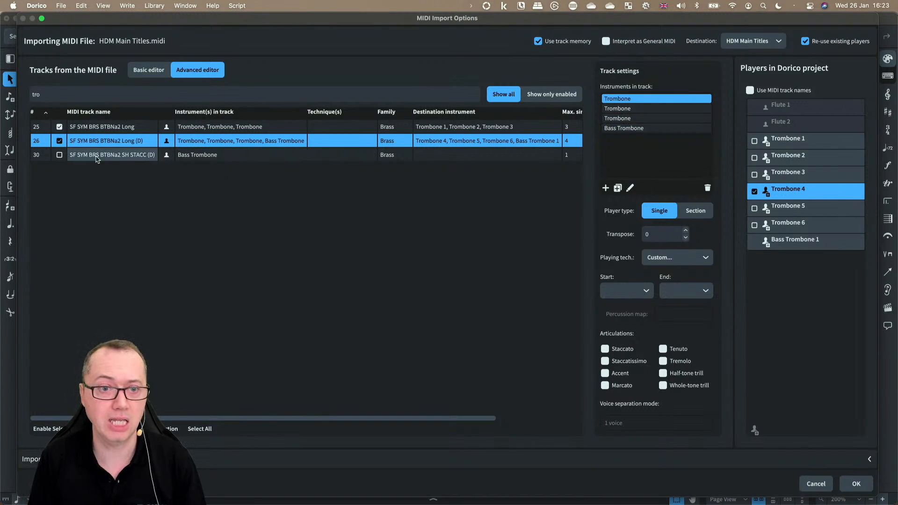
left_click(59, 155)
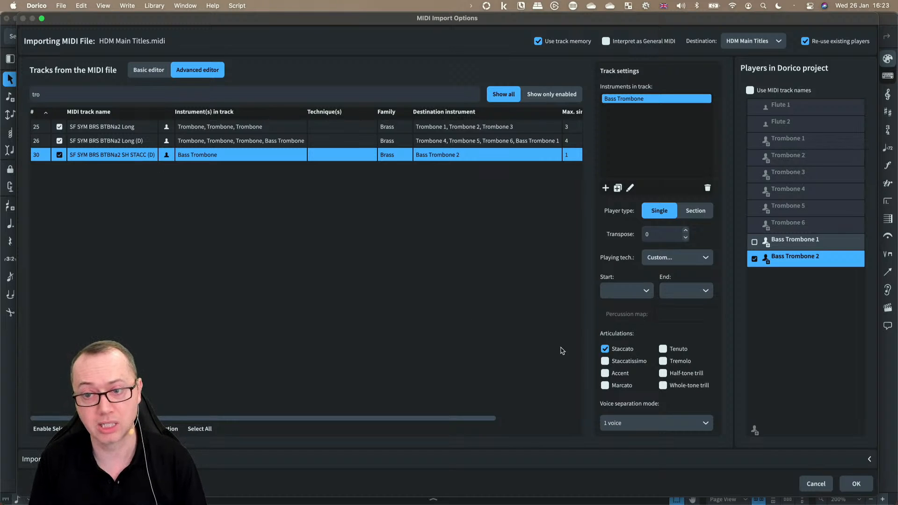
Step: Import the enabled trombone tracks into the flow
scroll(465, 200, "right", 5)
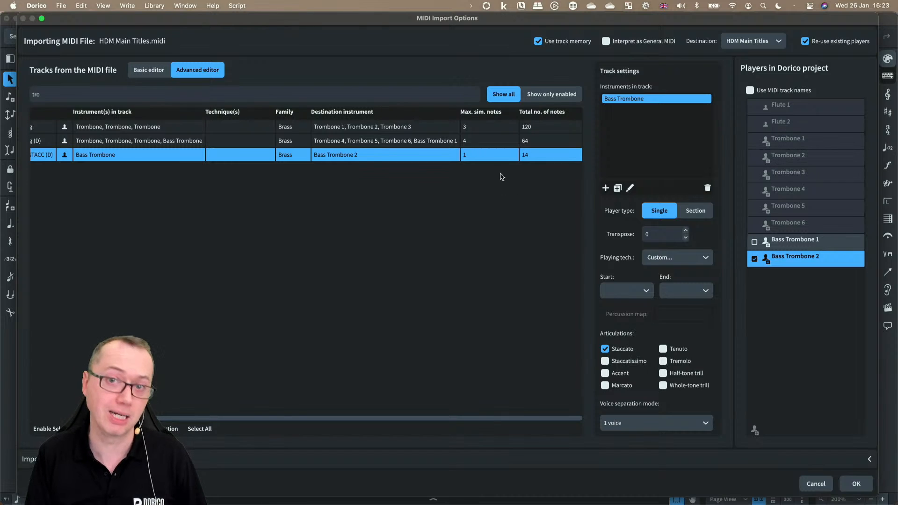
scroll(353, 215, "left", 5)
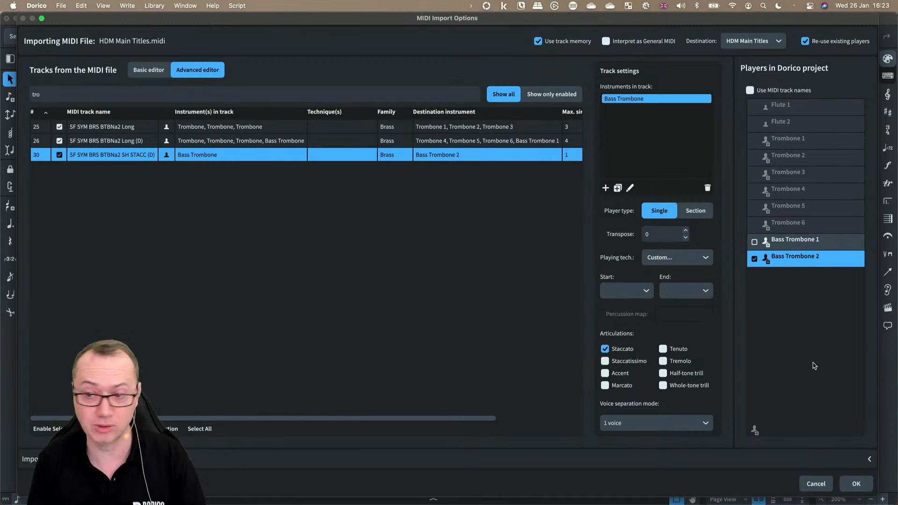
left_click(856, 483)
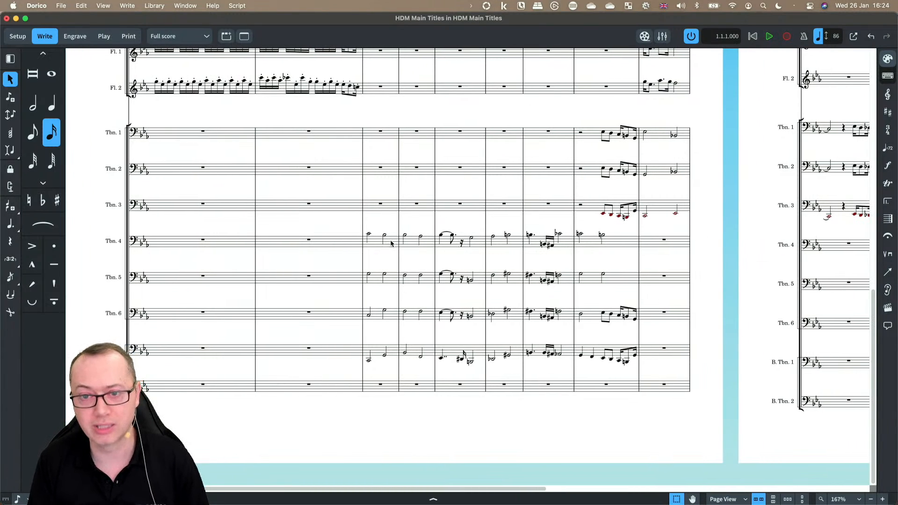
Step: Select the Trombone 4–6 passage and move it up three staves into Trombone 1–3
left_click(385, 235)
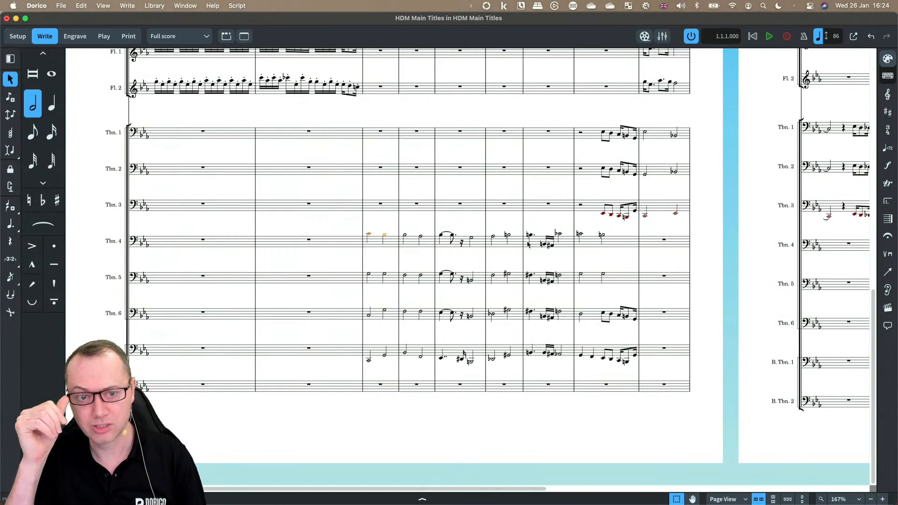
left_click(566, 317, "shift")
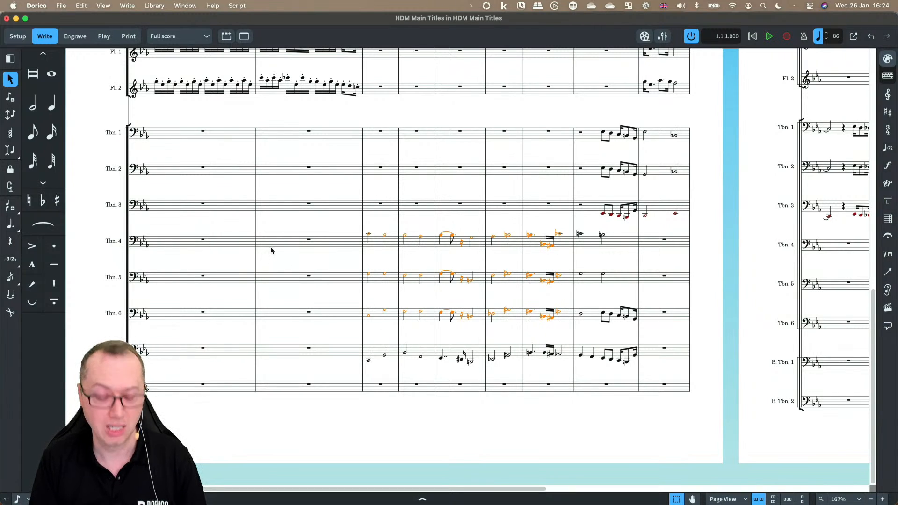
key("alt+n")
key("alt+n")
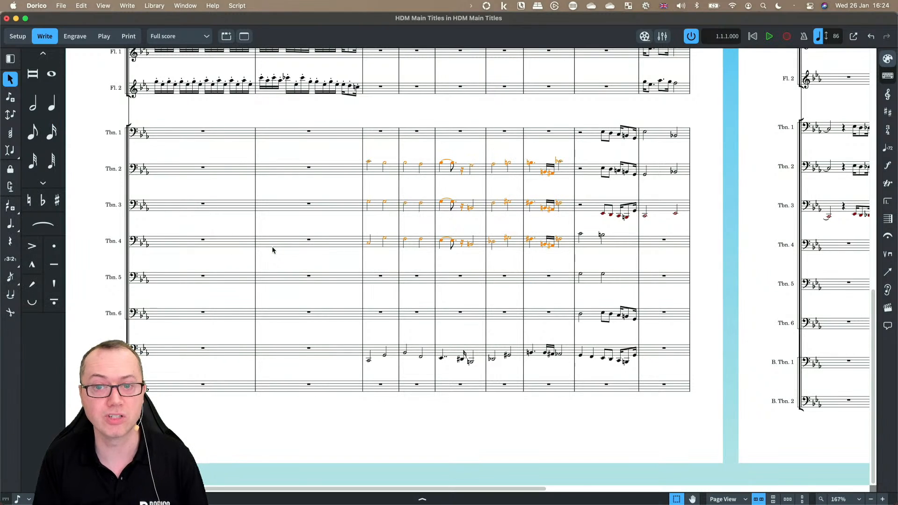
key("alt+n")
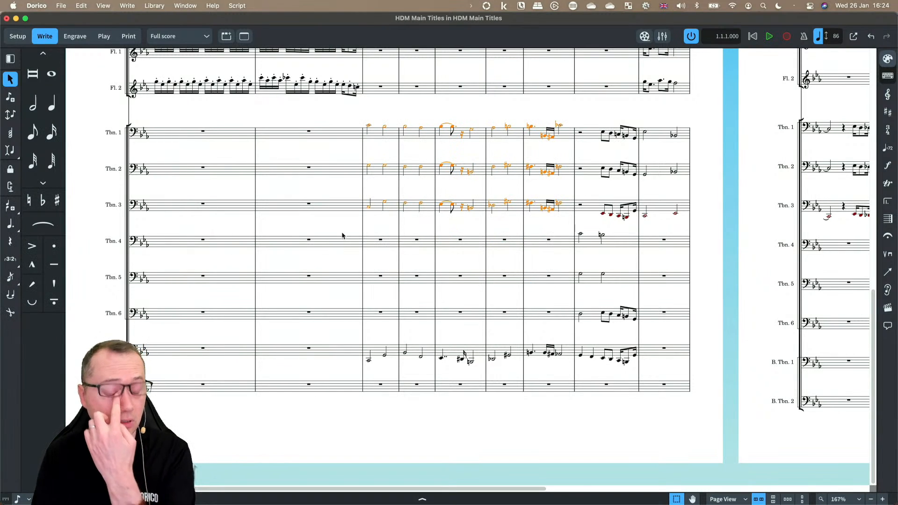
left_click(84, 6)
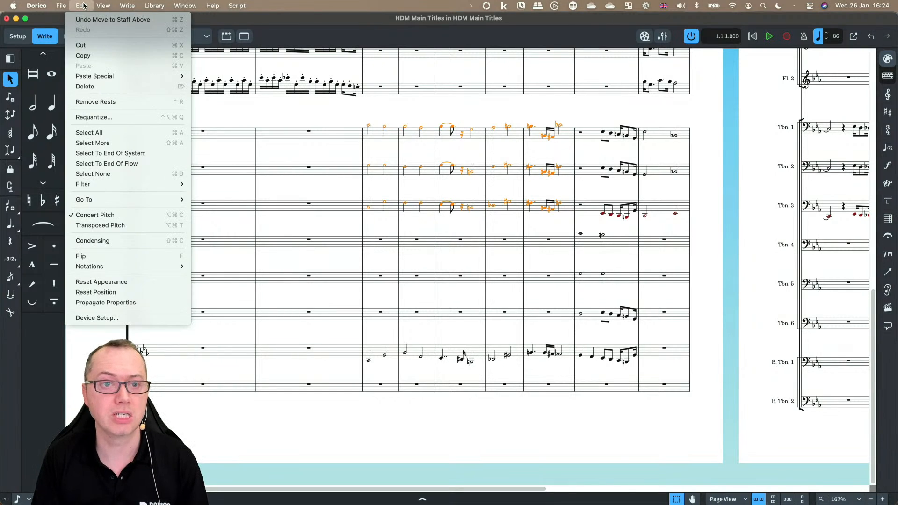
mouse_move(150, 77)
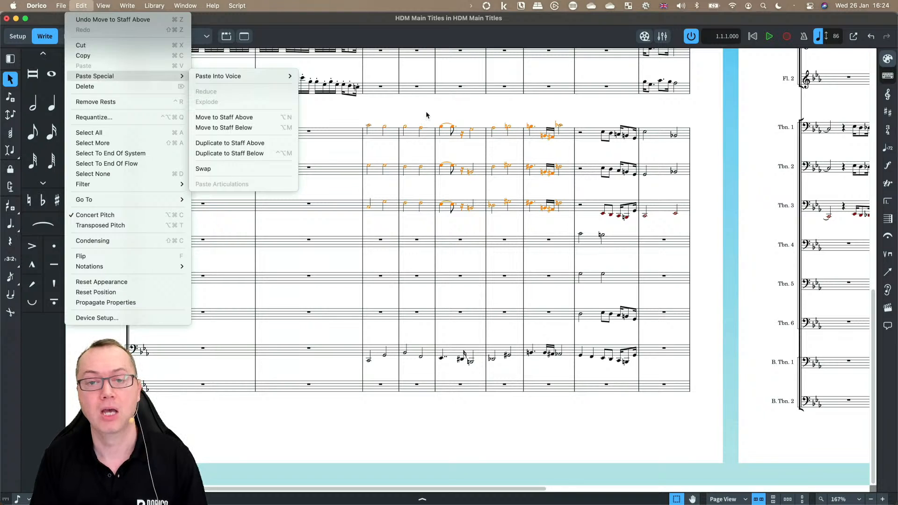
left_click(378, 116)
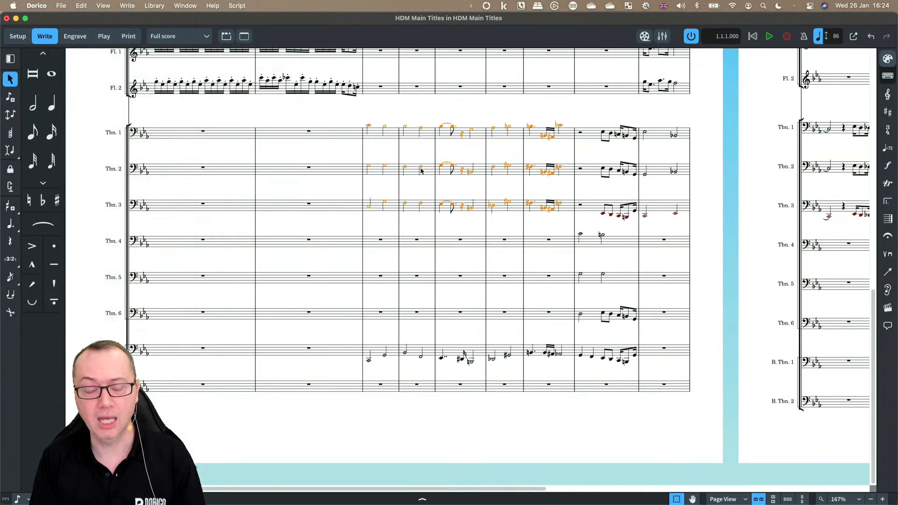
Step: Scroll through the score to review the imported trombone parts
scroll(495, 266, "right", 5)
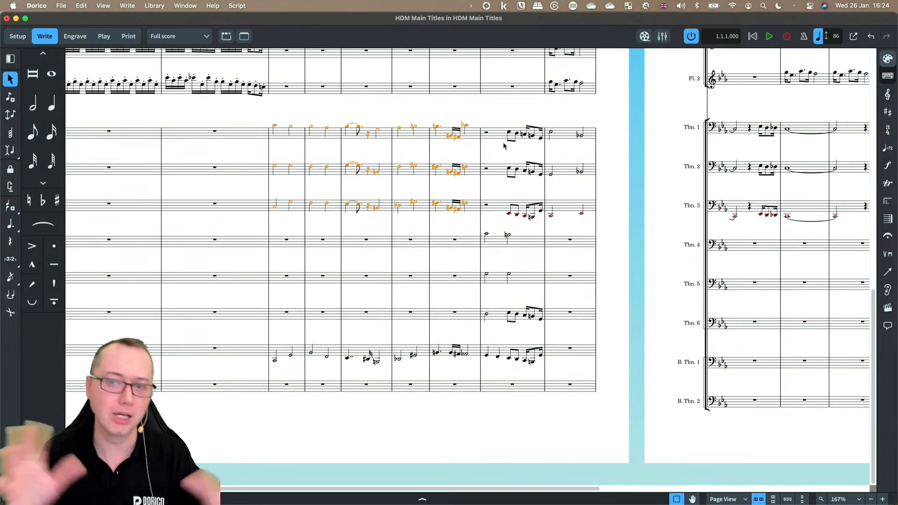
scroll(503, 145, "right", 10)
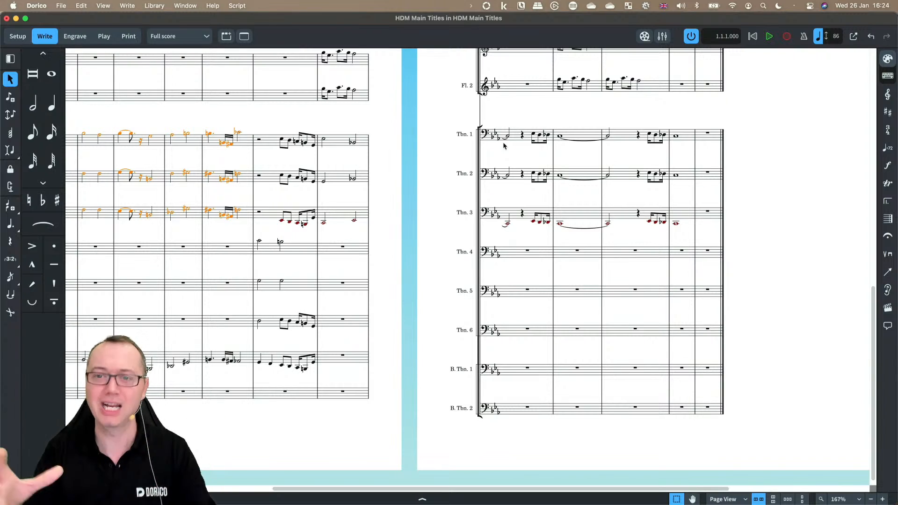
scroll(504, 145, "down", 15)
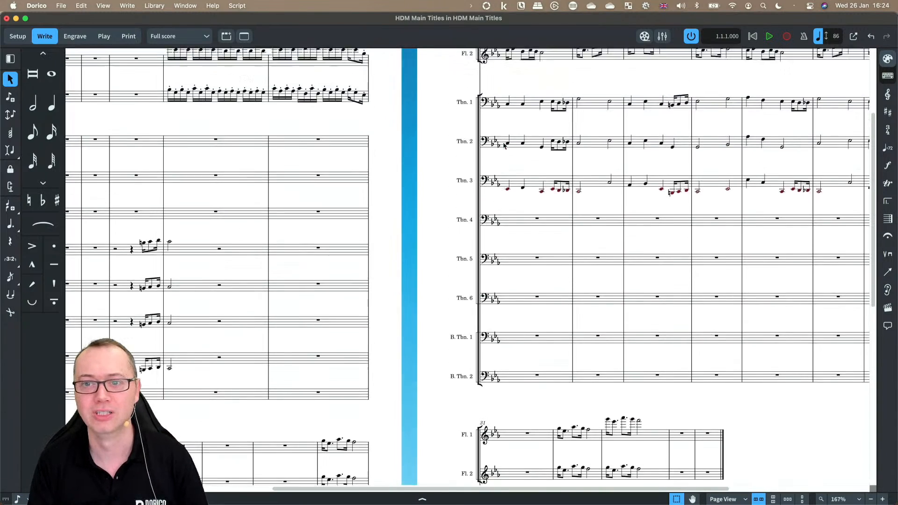
scroll(504, 145, "right", 3)
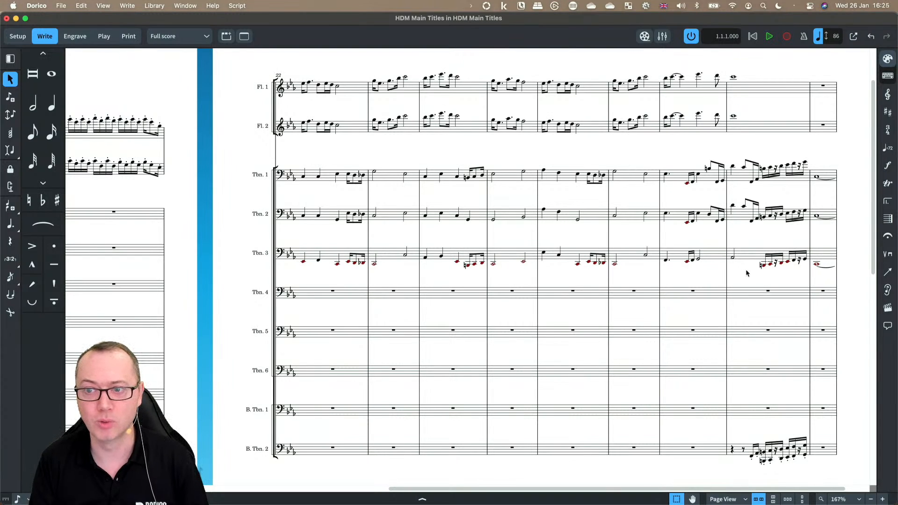
scroll(738, 272, "right", 2)
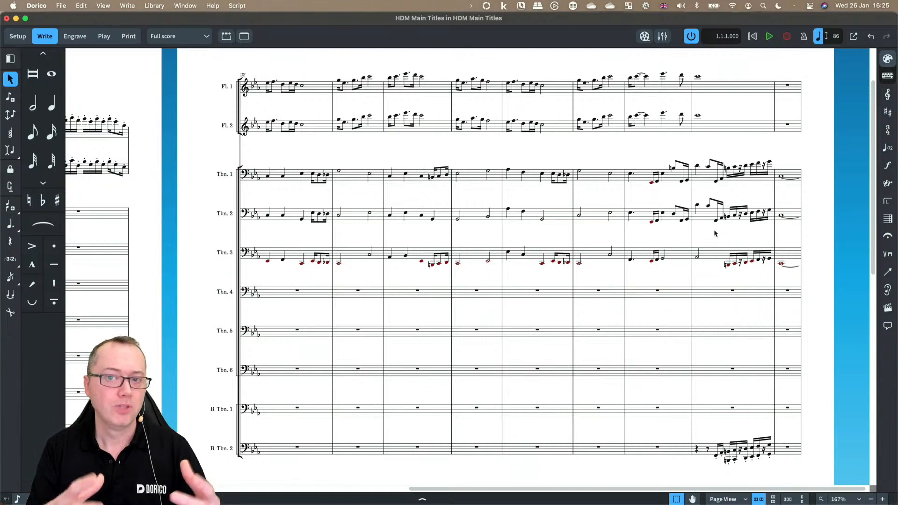
scroll(607, 282, "down", 10)
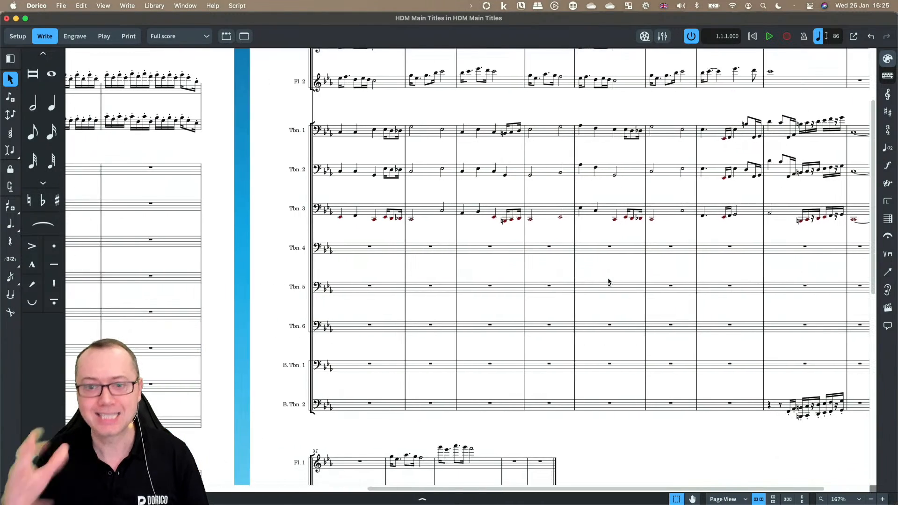
scroll(608, 281, "left", 10)
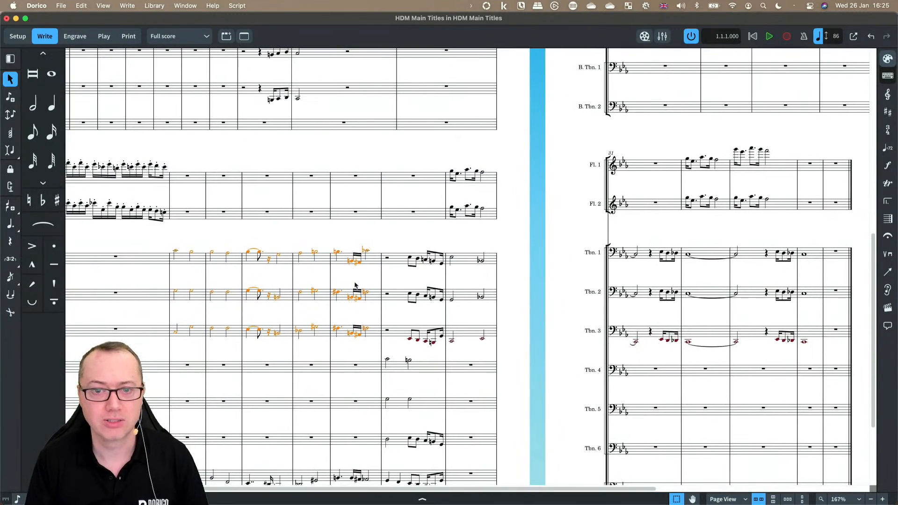
Step: Requantize the tied notes across Trombones 1–3 in that bar using an eighth-note quantization unit
scroll(283, 273, "left", 2)
left_click(312, 255)
scroll(311, 270, "up", 5)
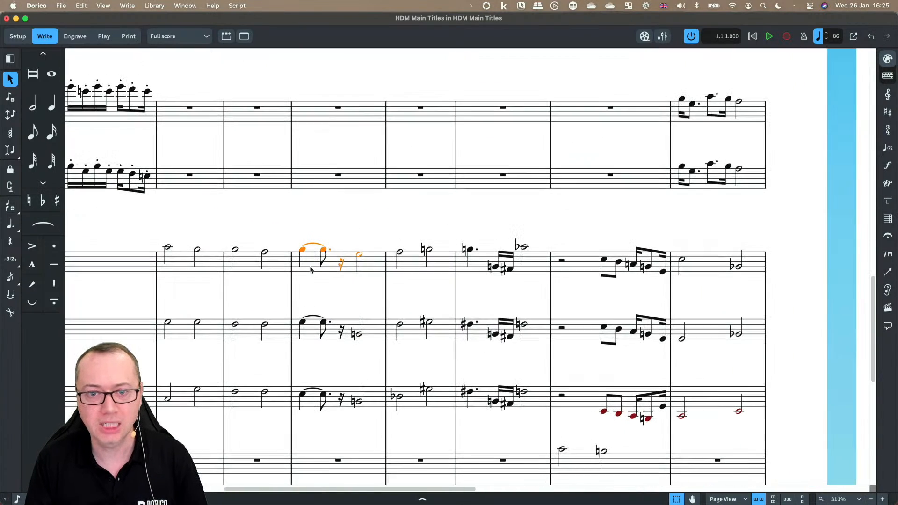
left_click(347, 335, "shift")
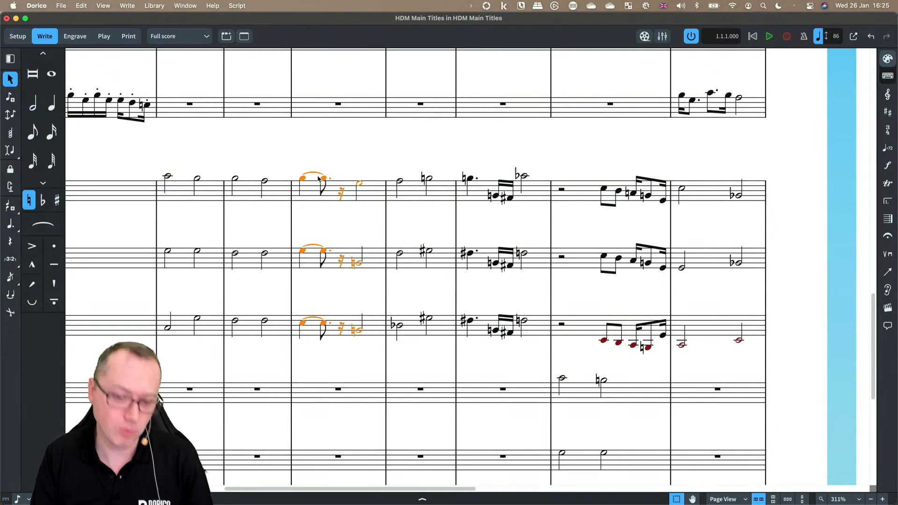
left_click(81, 5)
left_click(96, 117)
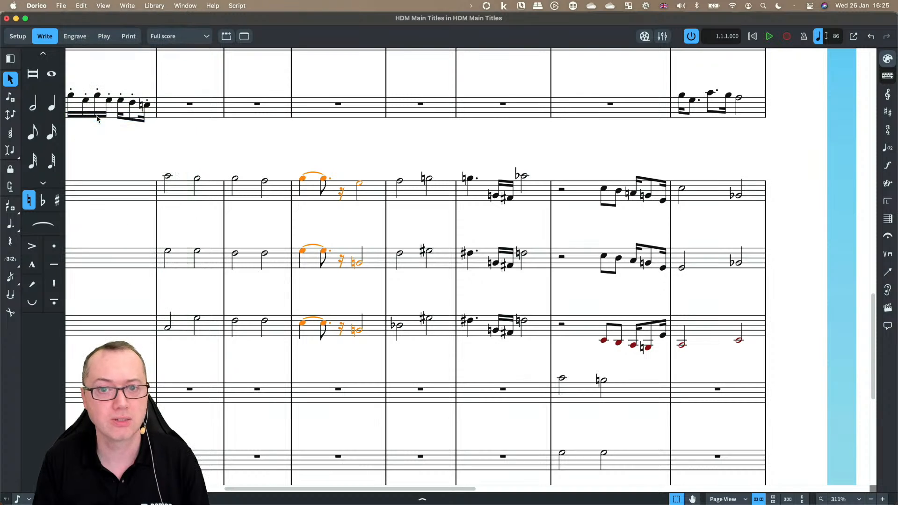
left_click_drag(465, 159, 549, 160)
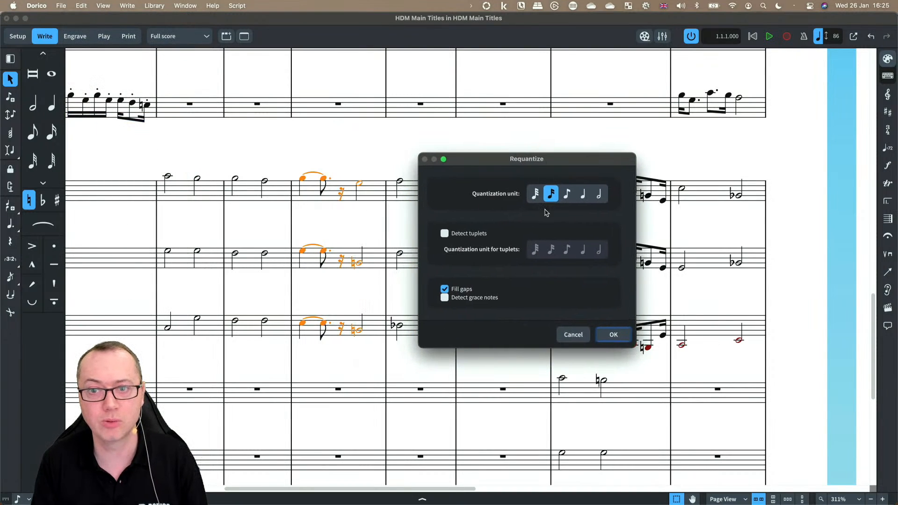
left_click(566, 193)
left_click(613, 334)
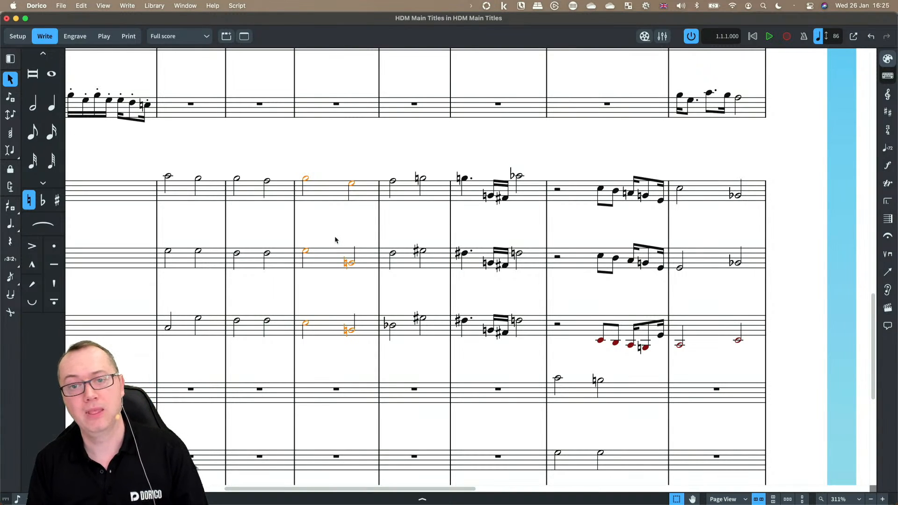
Step: Extend the selected Trombone 1 half note to the next note
left_click(305, 180)
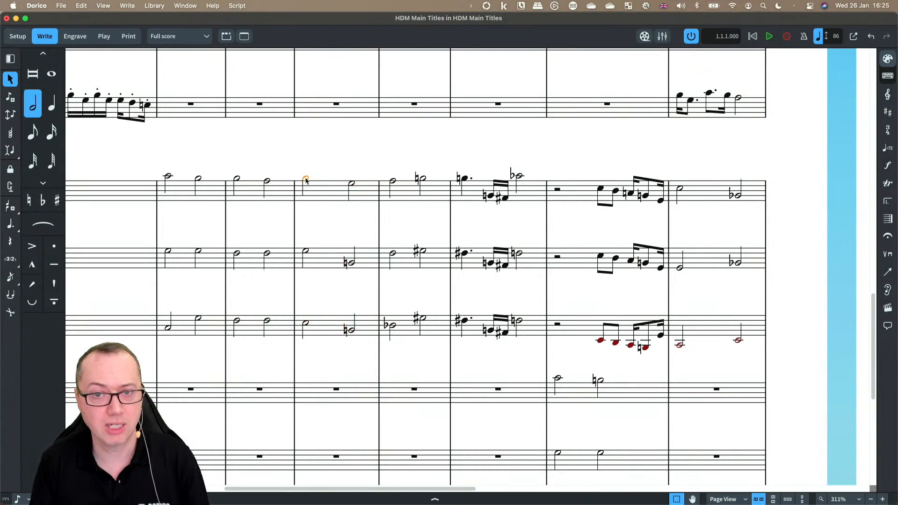
left_click(82, 6)
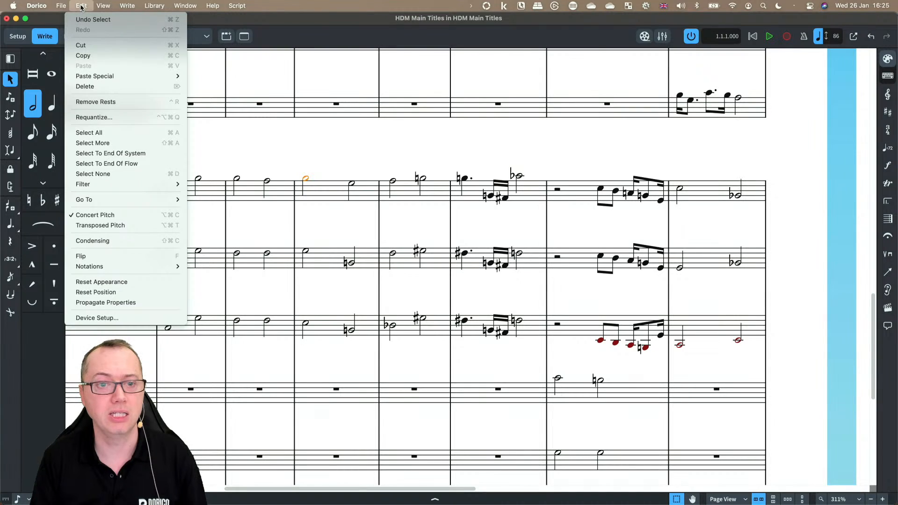
mouse_move(138, 5)
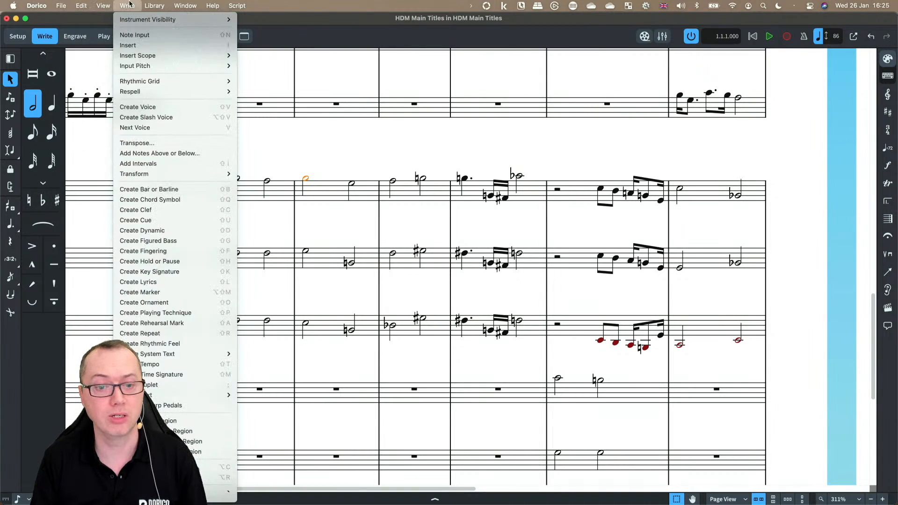
mouse_move(220, 469)
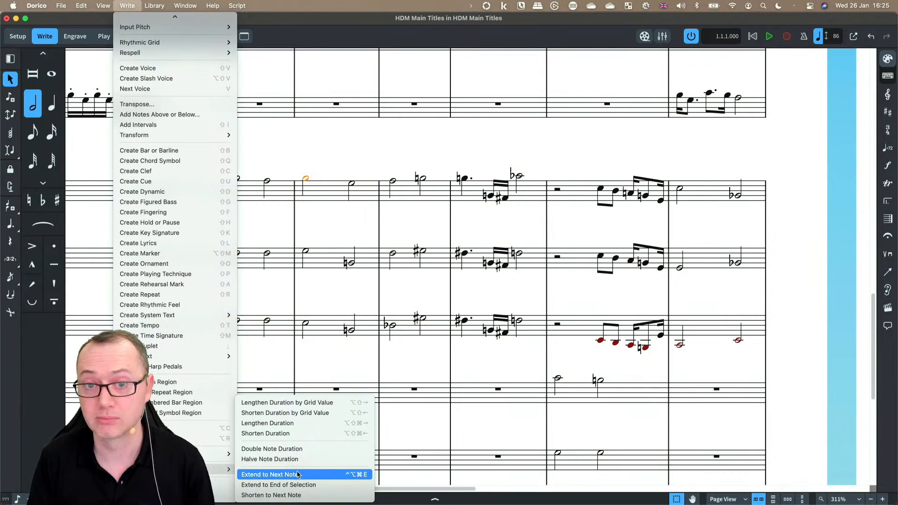
left_click(314, 229)
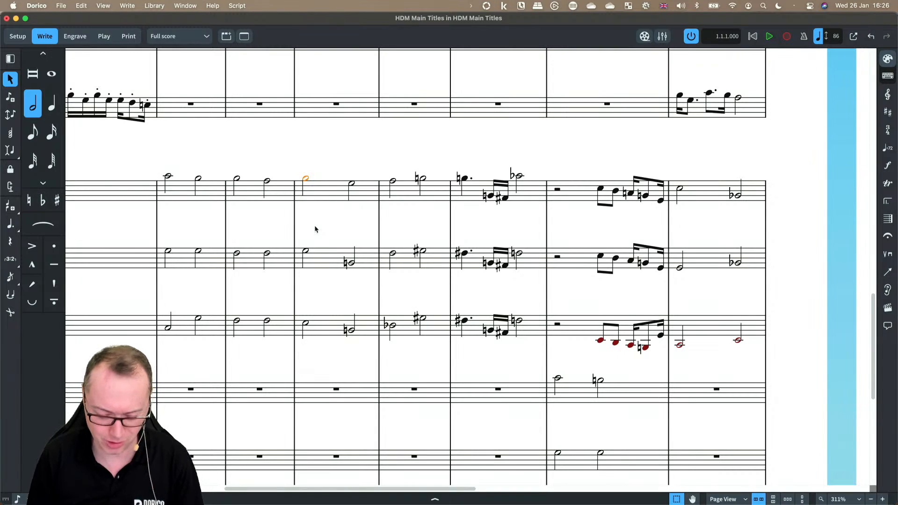
key("j")
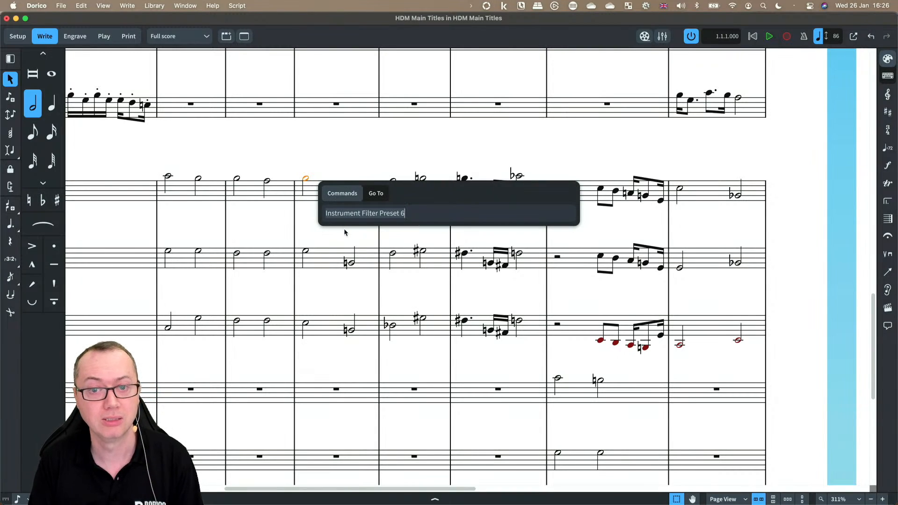
type("exten")
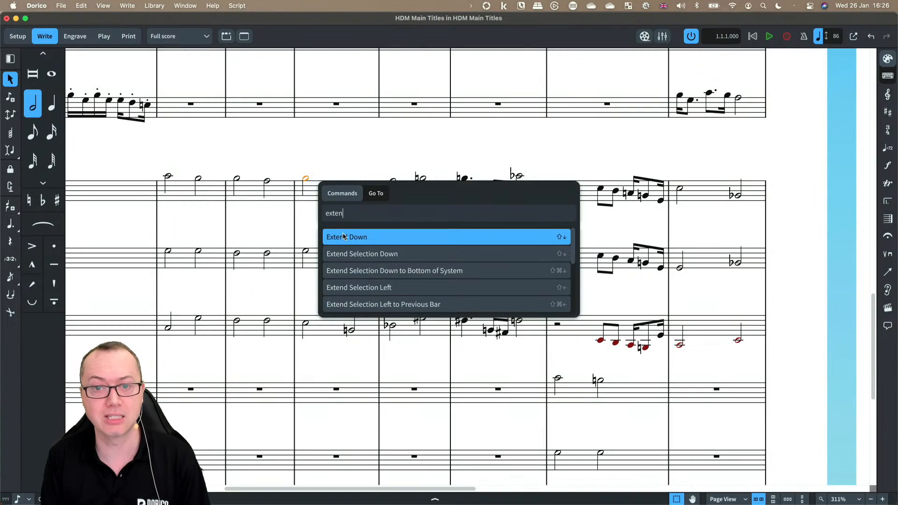
type("t")
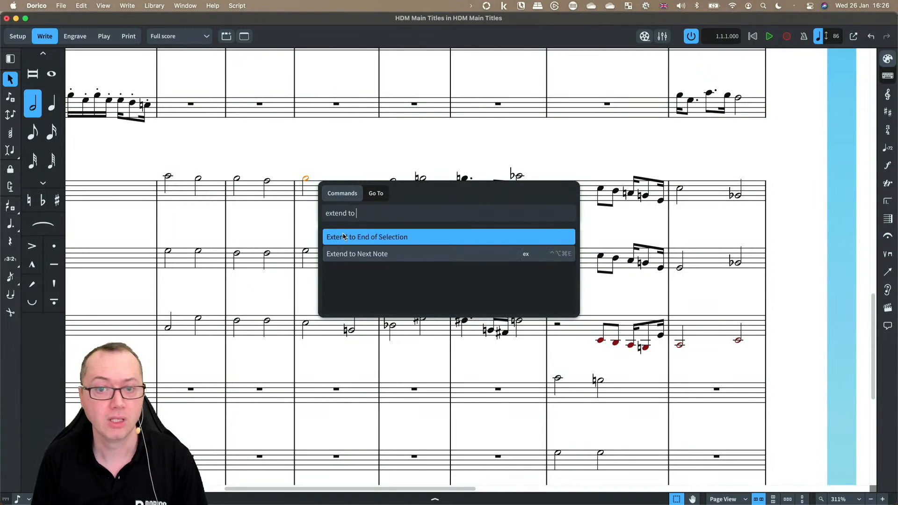
type("o")
key("Down")
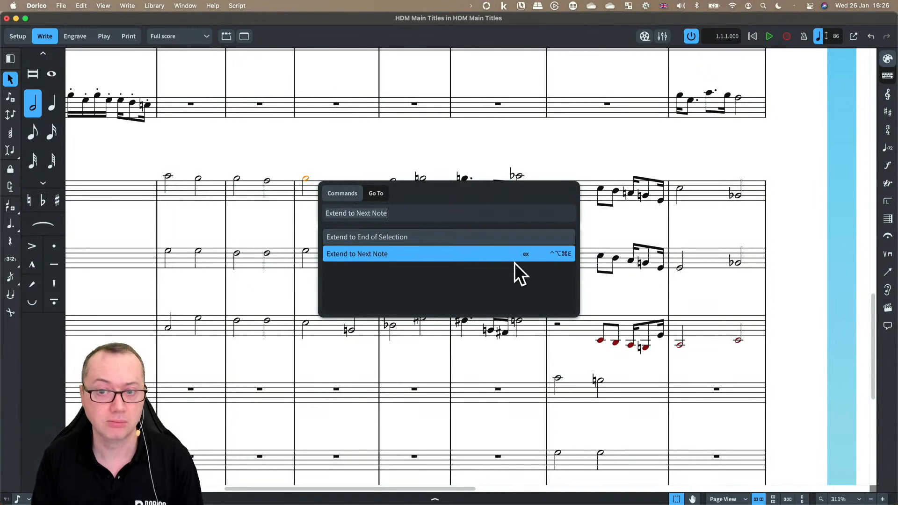
key("Return")
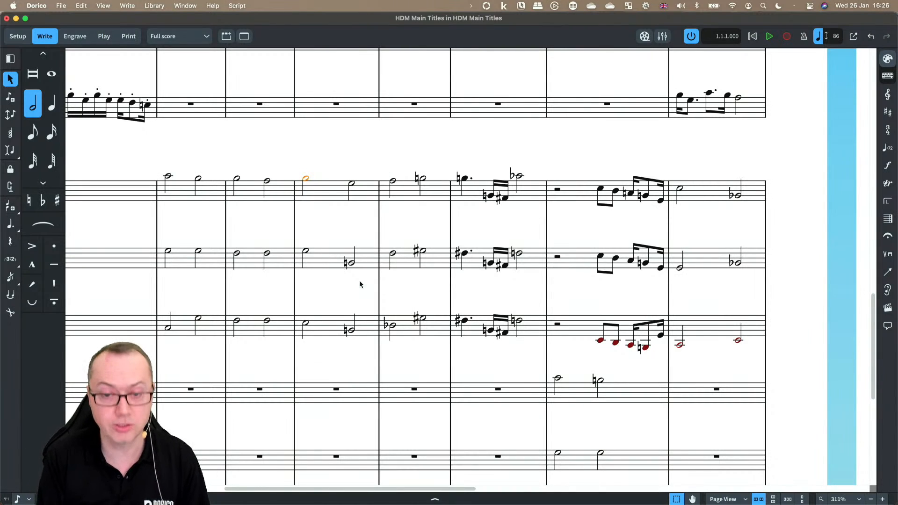
Step: Inspect the played note lengths of the trombone notes in the Key Editor
key("super+8")
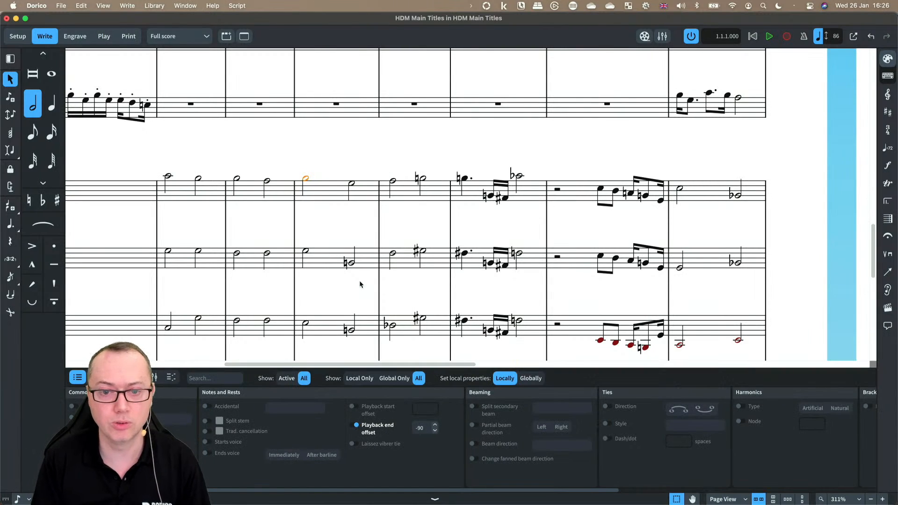
left_click(171, 378)
scroll(256, 285, "down", 3)
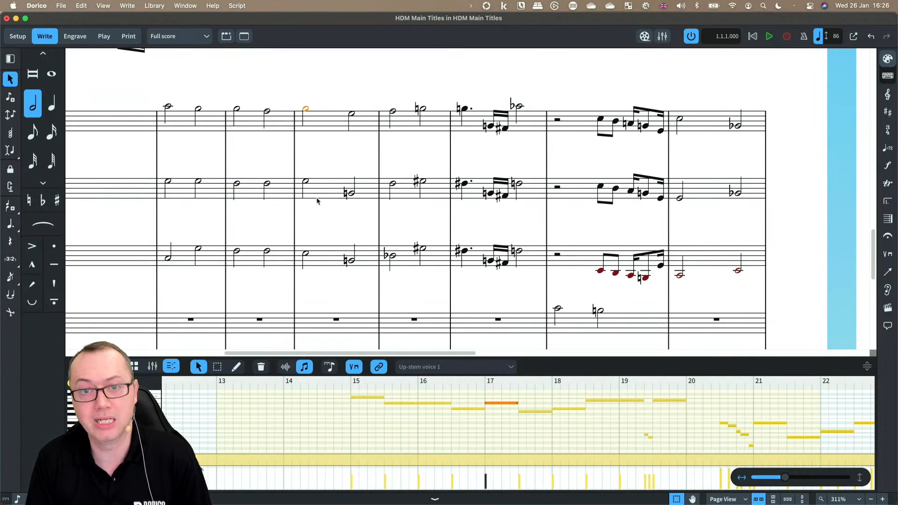
scroll(334, 161, "up", 5)
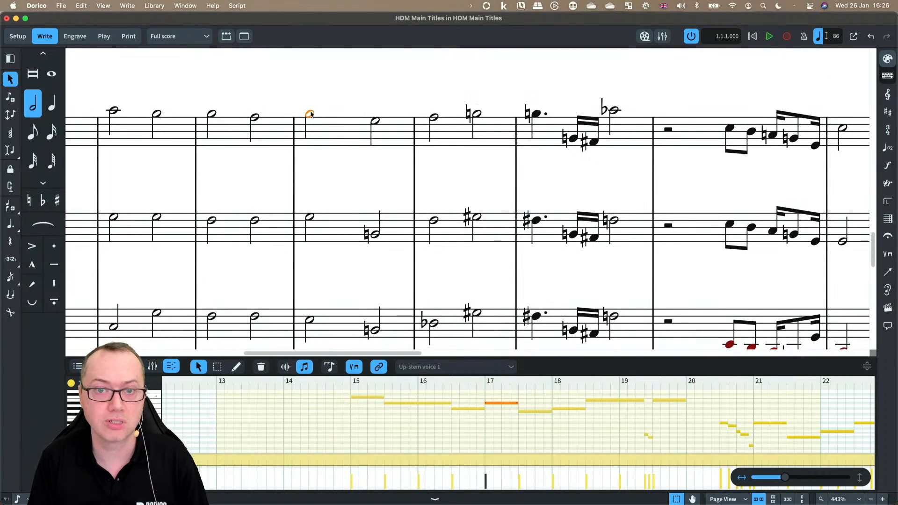
left_click(285, 367)
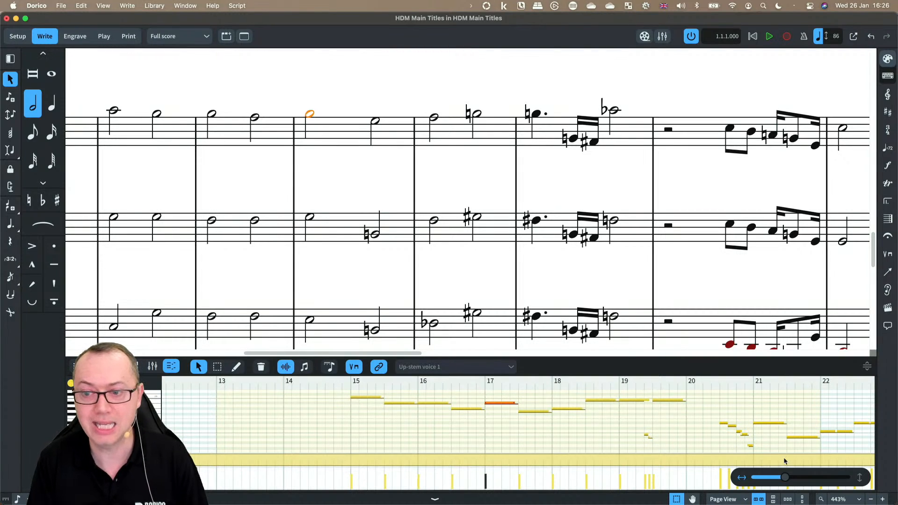
left_click_drag(785, 477, 796, 479)
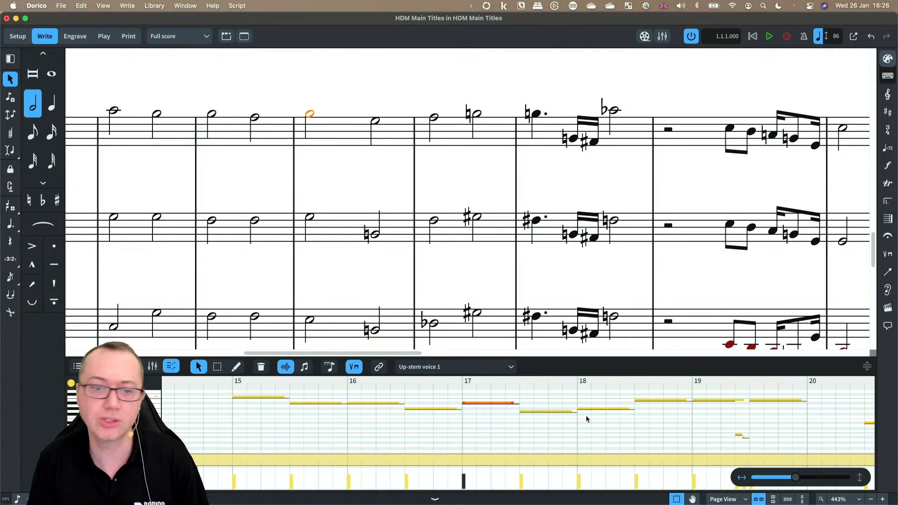
left_click(860, 476)
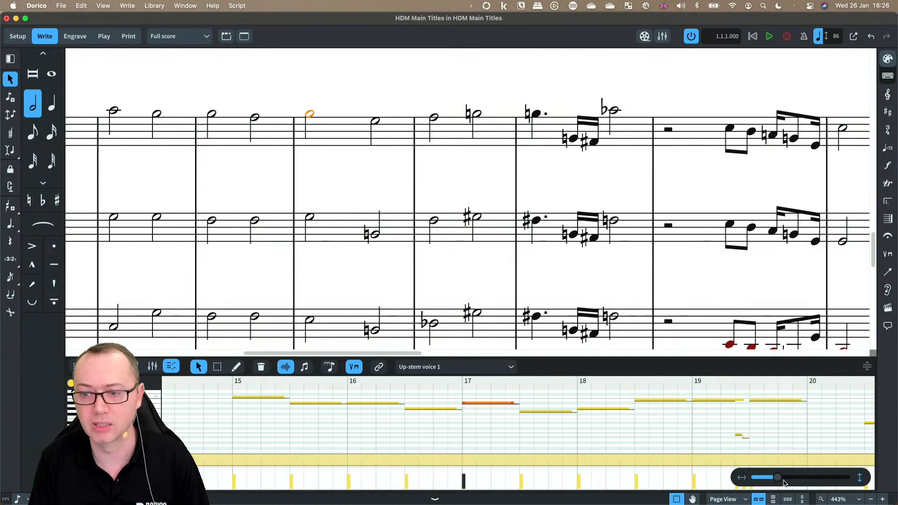
left_click_drag(780, 477, 791, 477)
scroll(611, 433, "up", 3)
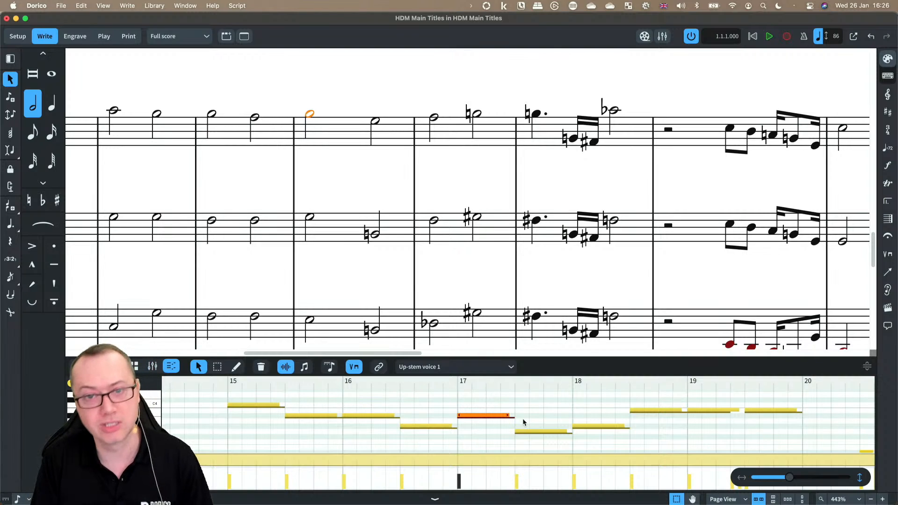
left_click(305, 367)
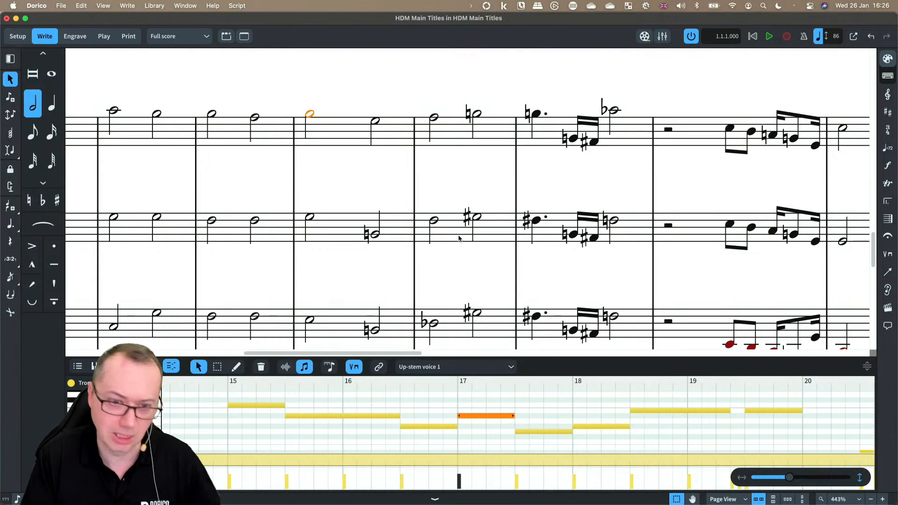
key("super+8")
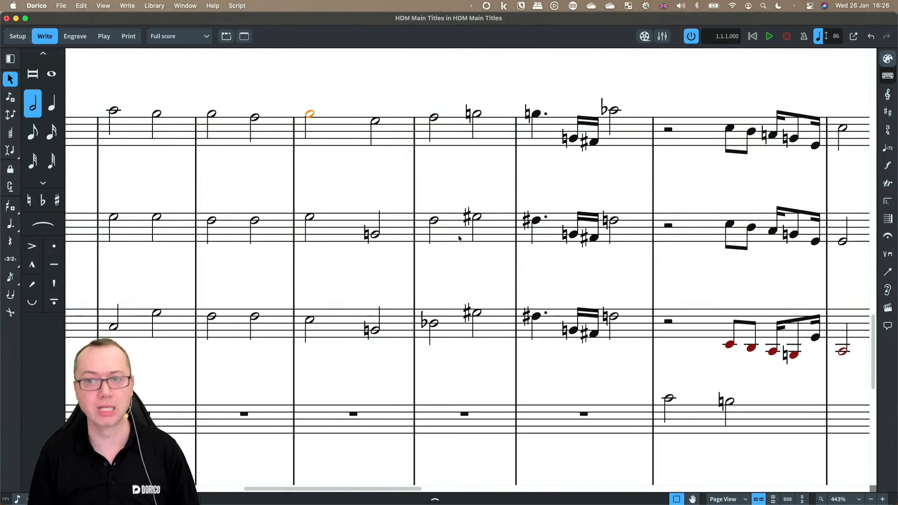
Step: Select the Trombone 4–6 figure in the earlier system and move it up three staves into Trombones 1–3
scroll(349, 188, "down", 8)
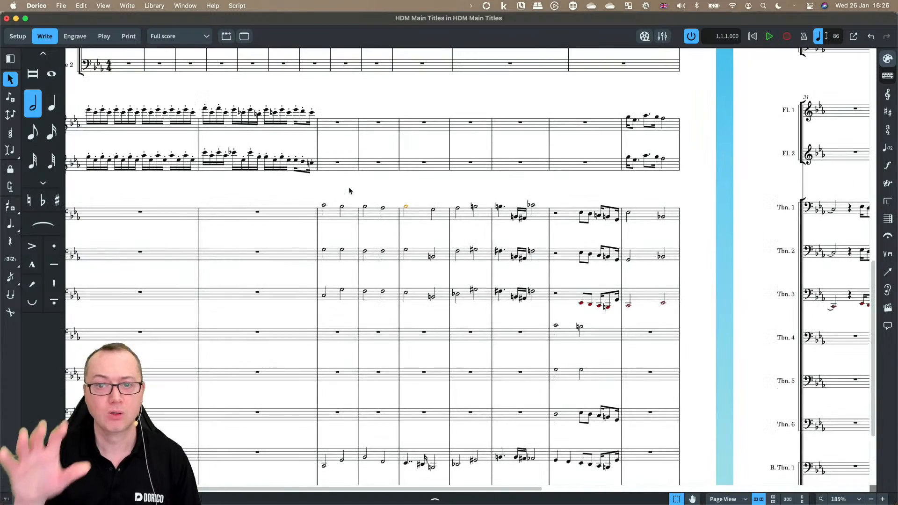
scroll(349, 191, "down", 2)
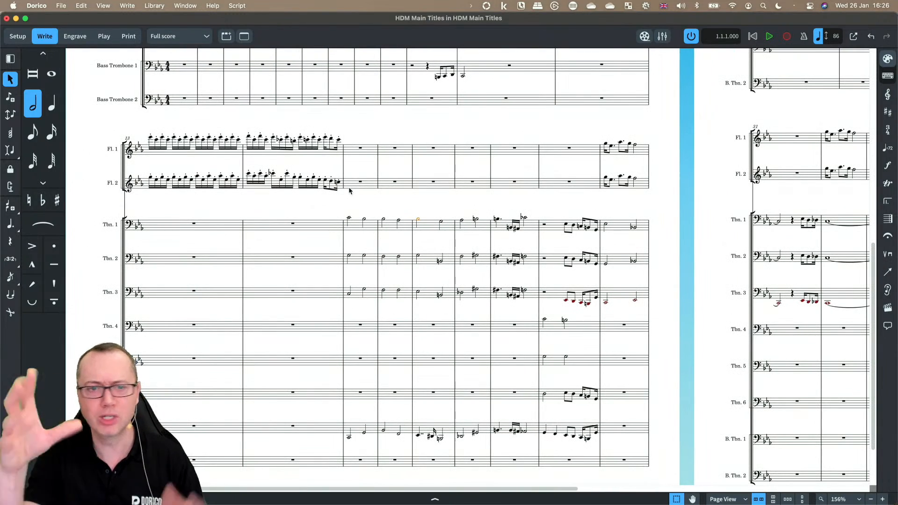
scroll(349, 187, "up", 5)
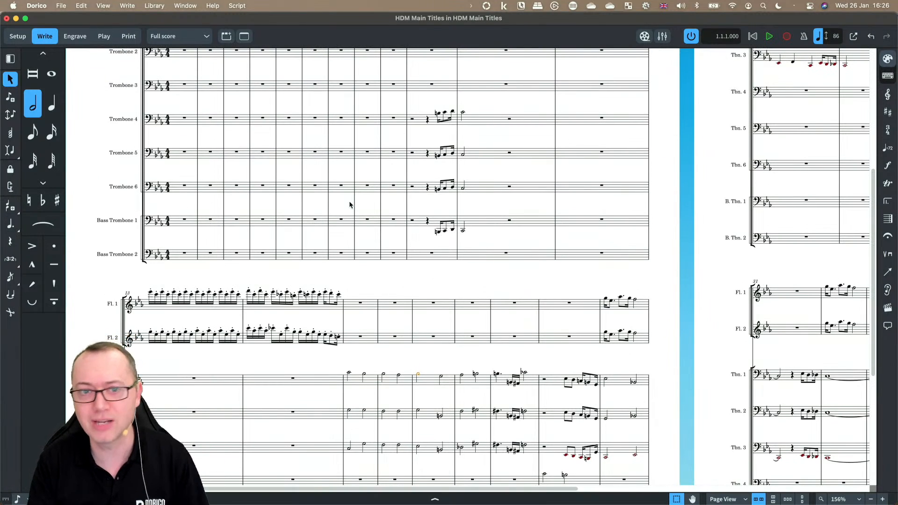
scroll(376, 237, "up", 2)
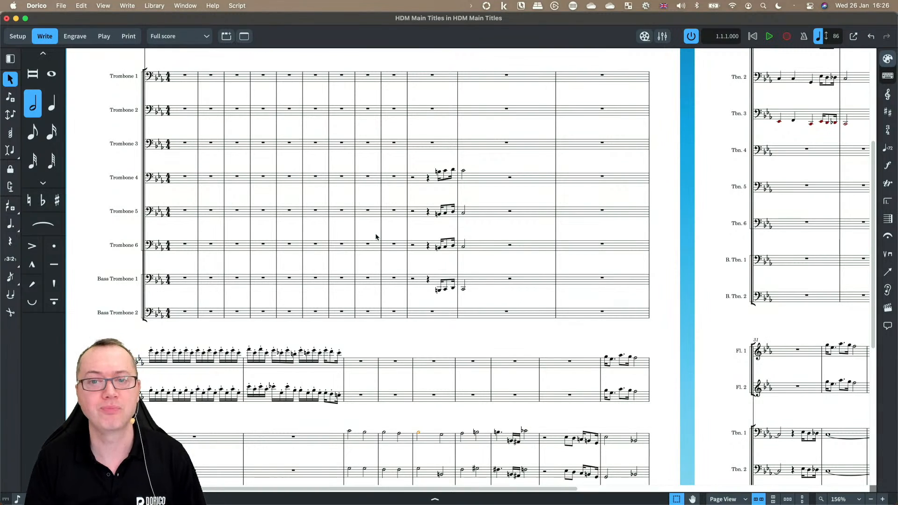
scroll(376, 237, "down", 2)
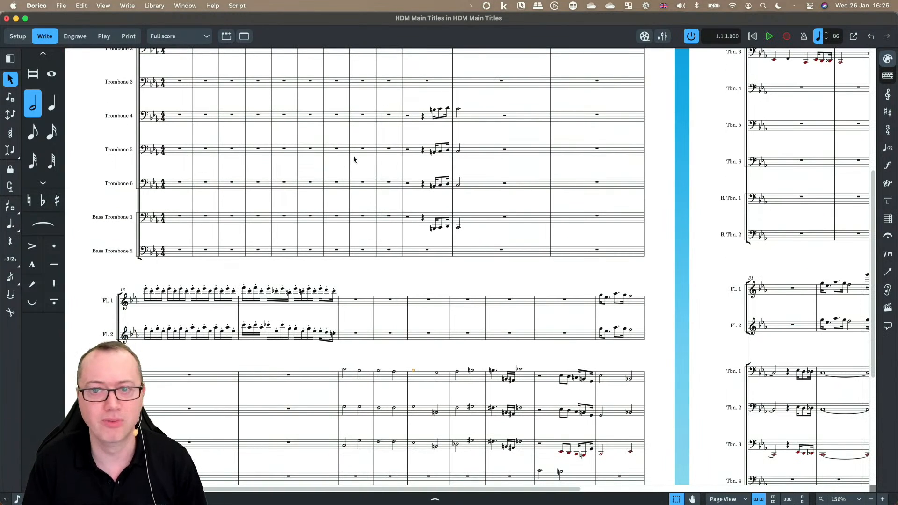
scroll(354, 159, "up", 3)
left_click(416, 205)
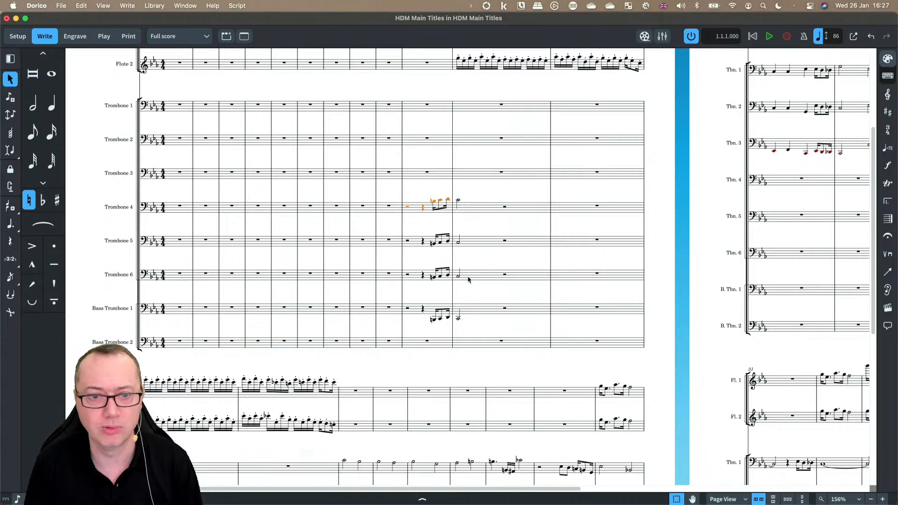
left_click(468, 280, "shift")
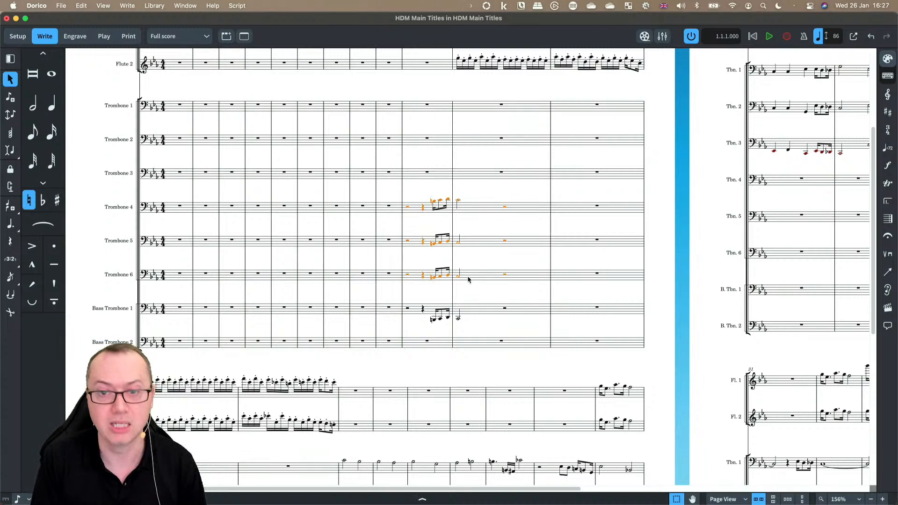
key("alt+Up")
key("alt+Up")
key("alt+Up")
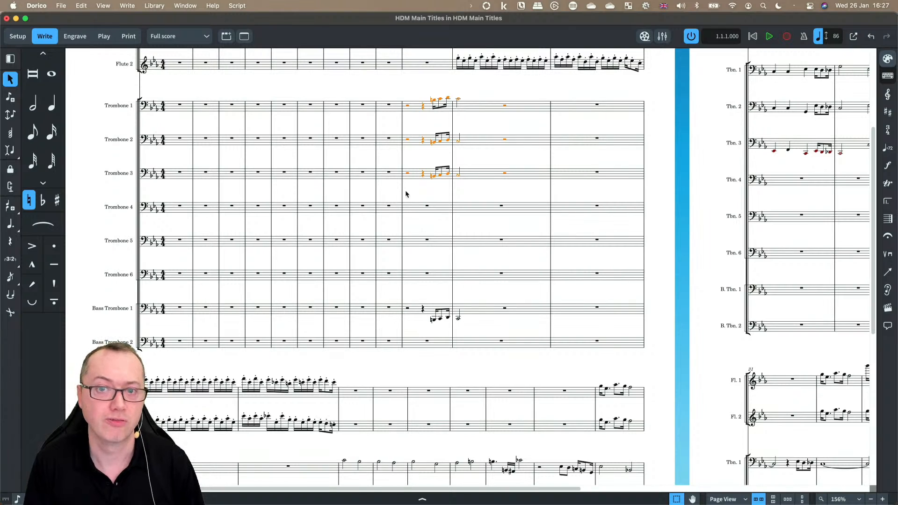
Step: Delete the Trombone 1–3 notes in the bar before the final two bars of the trombone passage
scroll(438, 199, "down", 7)
left_click(545, 261)
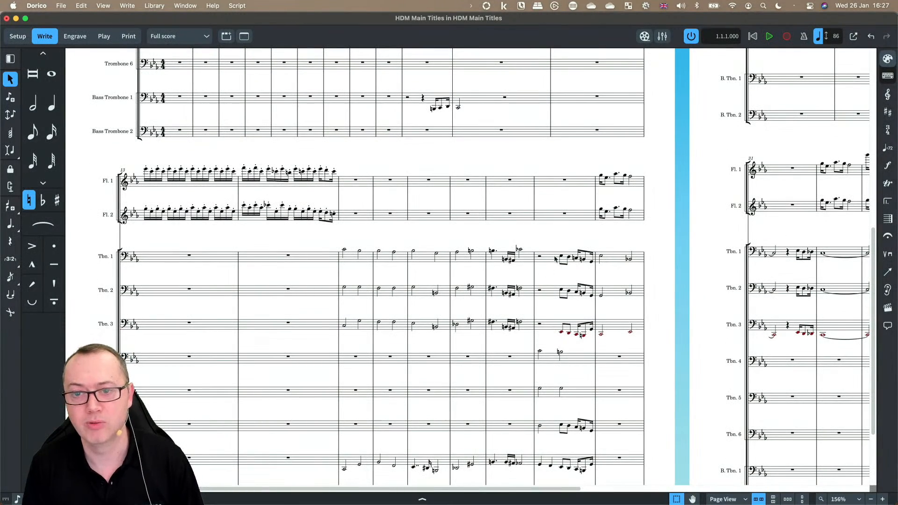
left_click(552, 326, "shift")
key("Delete")
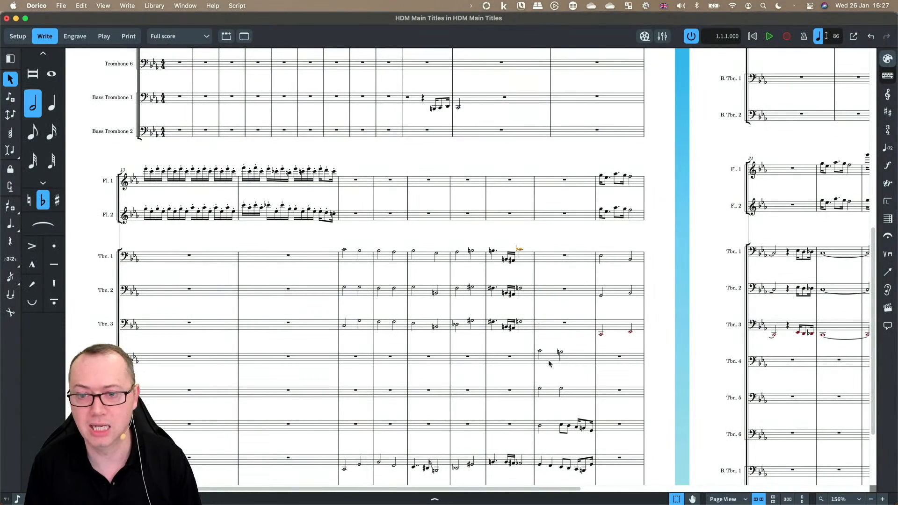
Step: Select the Trombone 4–6 notes in that bar and move them up two staves into Trombones 2–4
left_click(549, 361)
left_click(552, 428, "shift")
key("alt+Up")
key("alt+Up")
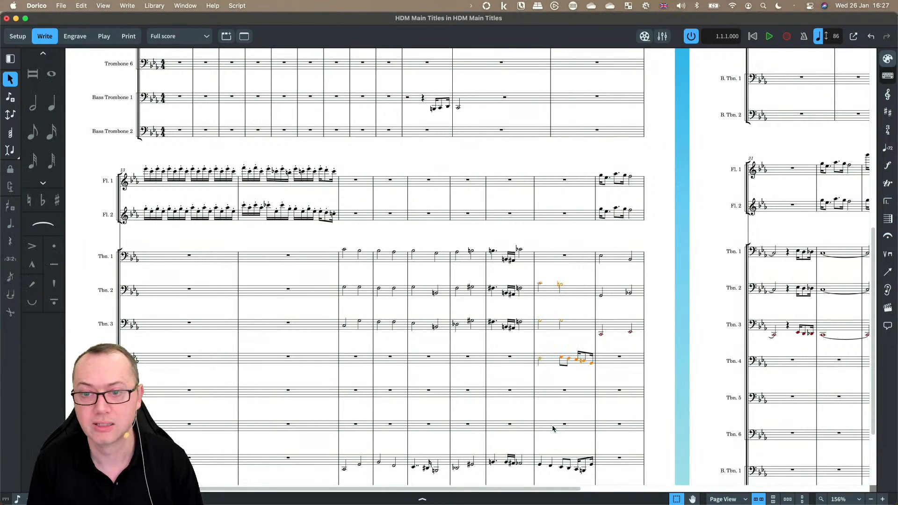
Step: Delete the empty Trombone 4 player only, without deleting any part layouts
scroll(555, 391, "right", 10)
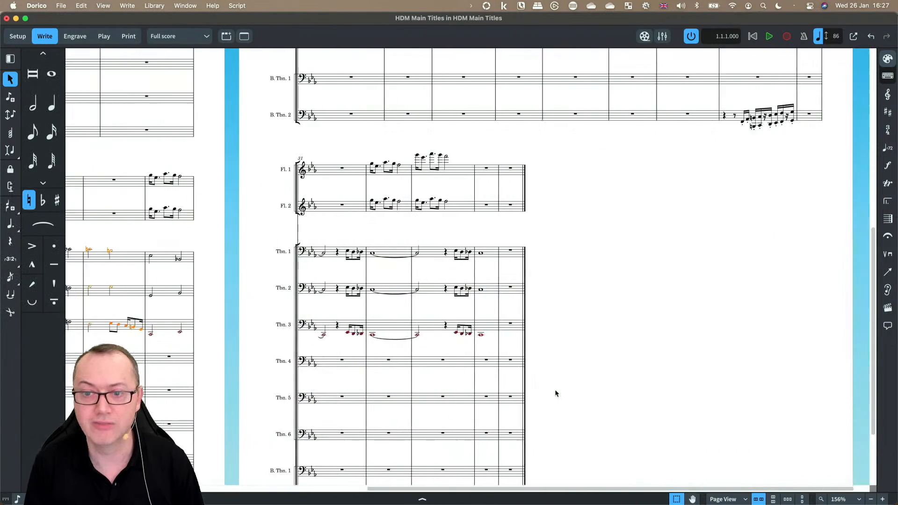
scroll(534, 242, "up", 4)
scroll(534, 242, "up", 2)
scroll(310, 212, "left", 11)
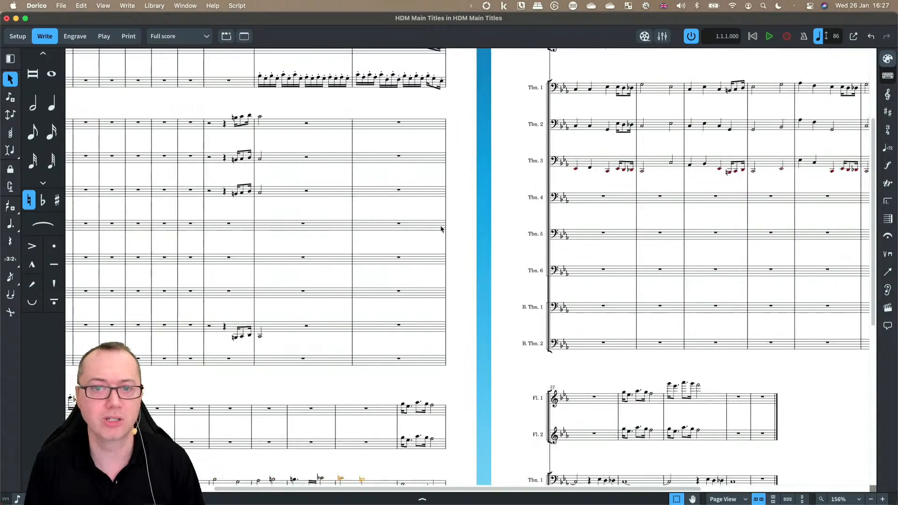
key("Escape")
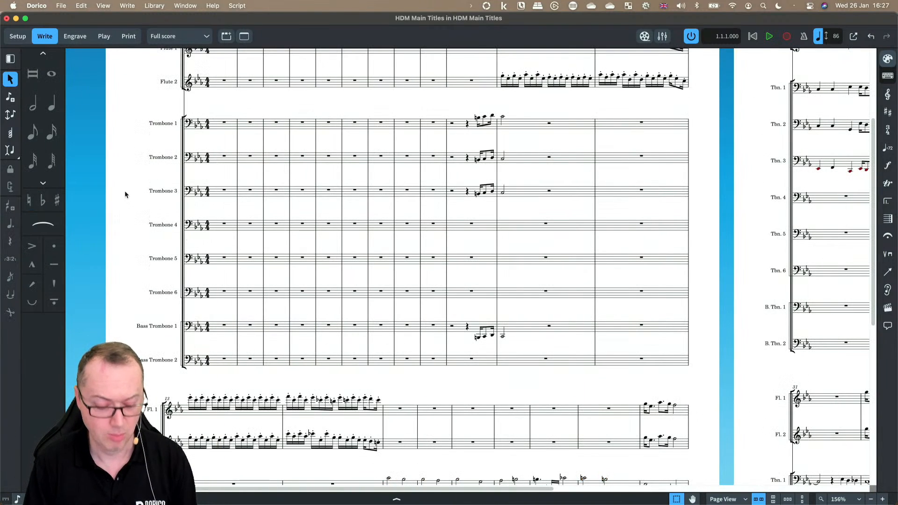
key("super+1")
left_click(76, 163)
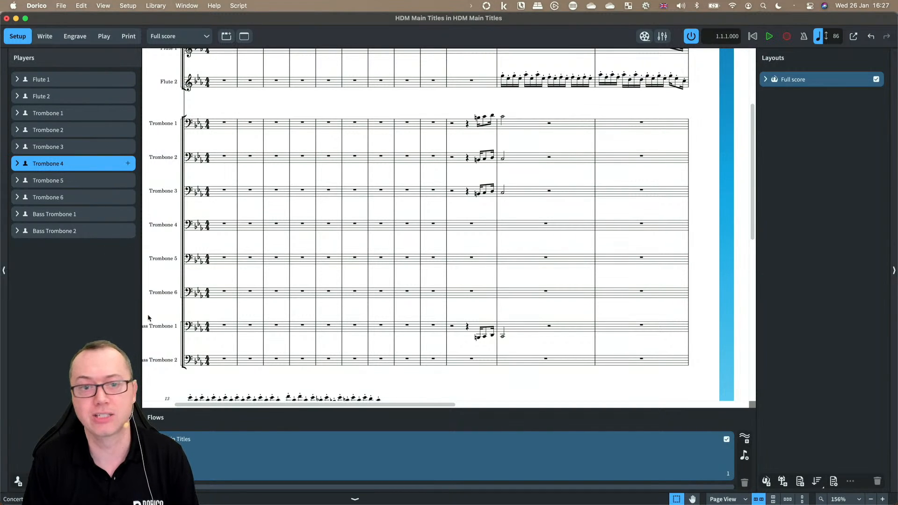
key("BackSpace")
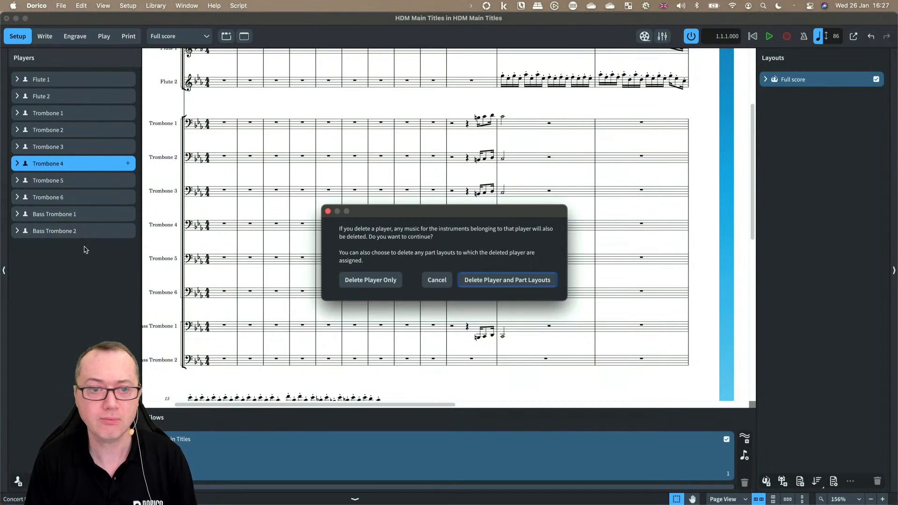
left_click(378, 282)
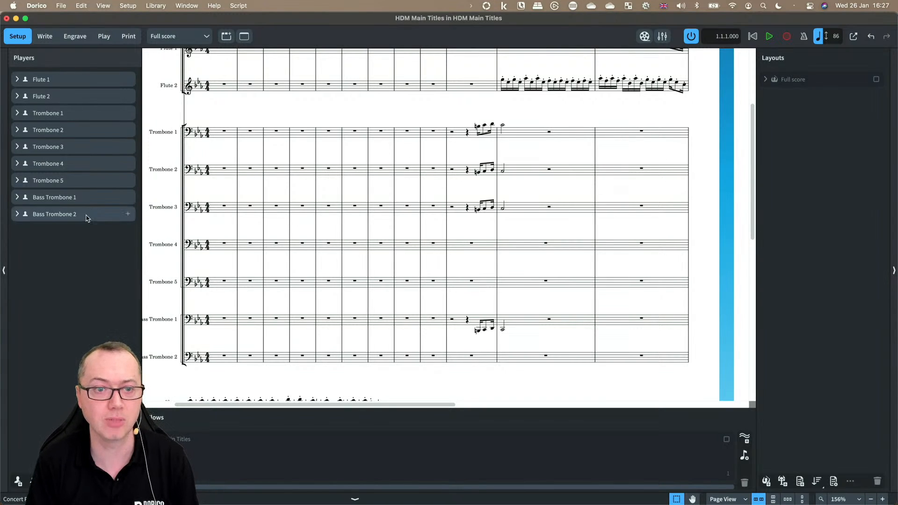
Step: Delete the next two surplus trombone players in turn as players only, returning to the score
left_click(73, 164)
key("Delete")
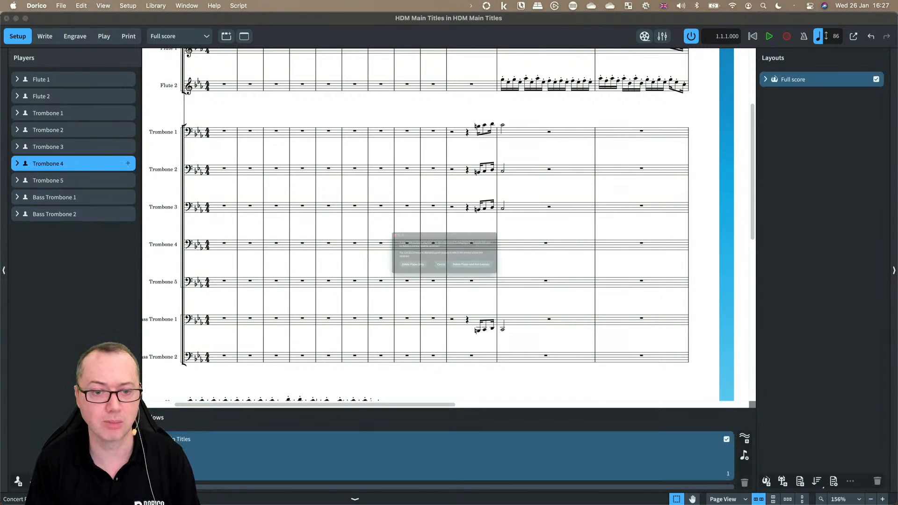
left_click(383, 280)
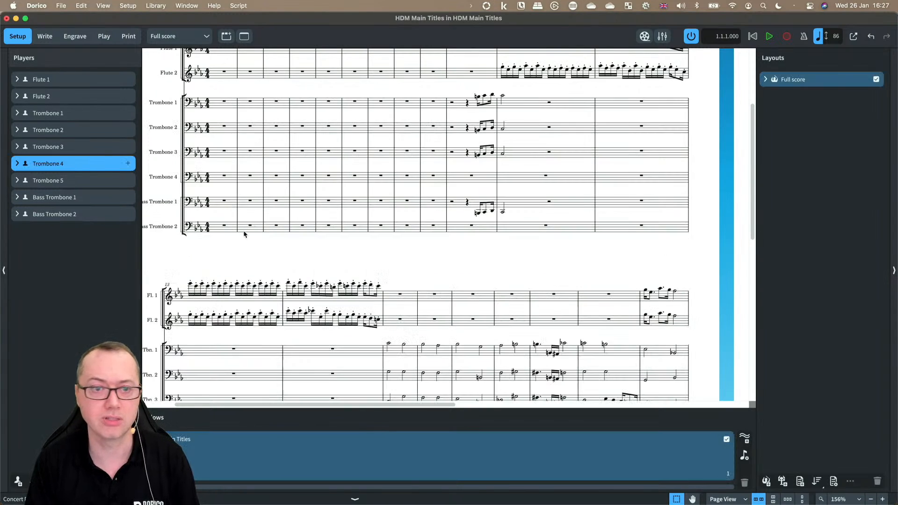
left_click(85, 164)
key("Delete")
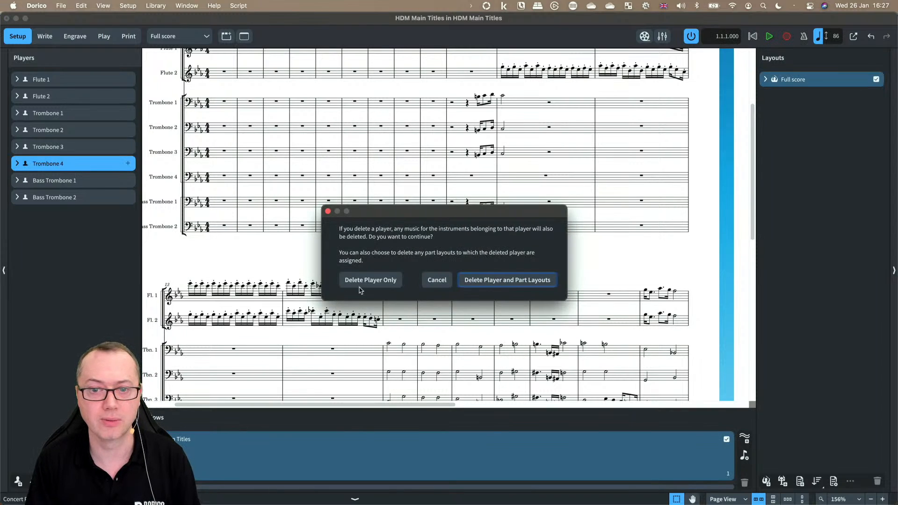
left_click(363, 289)
key("super+2")
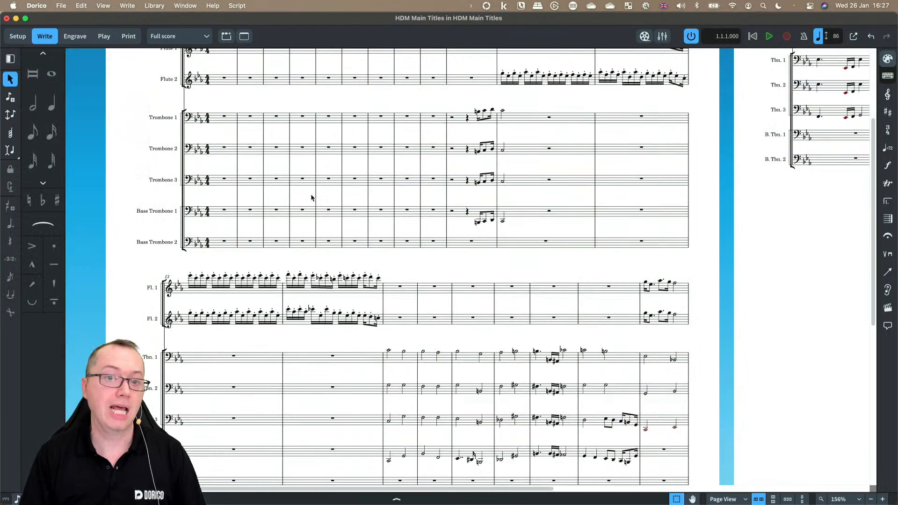
Step: Extend the notes in the second bar of page 2 across all trombone staves to the next note
scroll(311, 197, "down", 10)
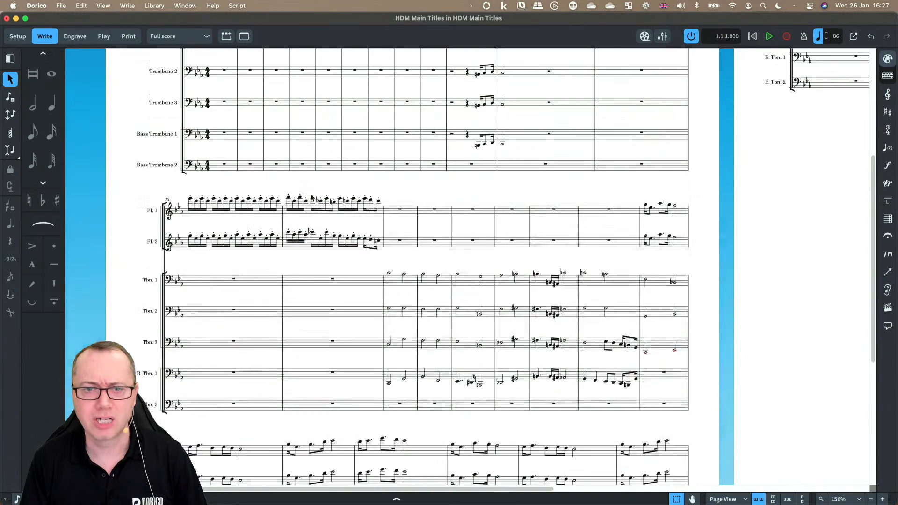
scroll(324, 222, "right", 15)
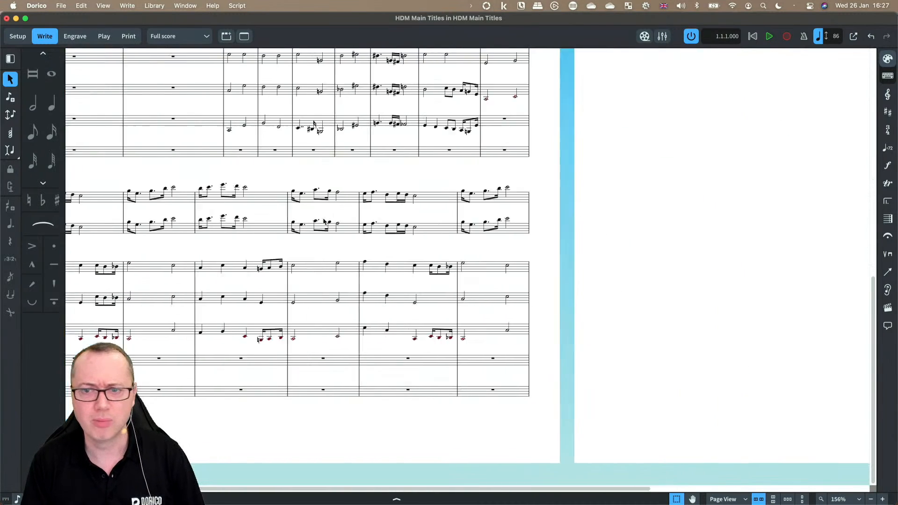
scroll(325, 222, "up", 15)
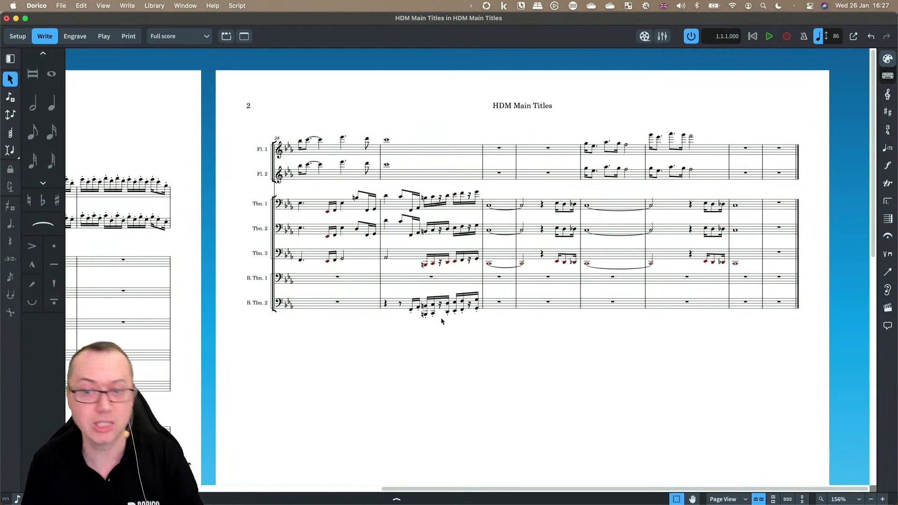
scroll(457, 304, "up", 5)
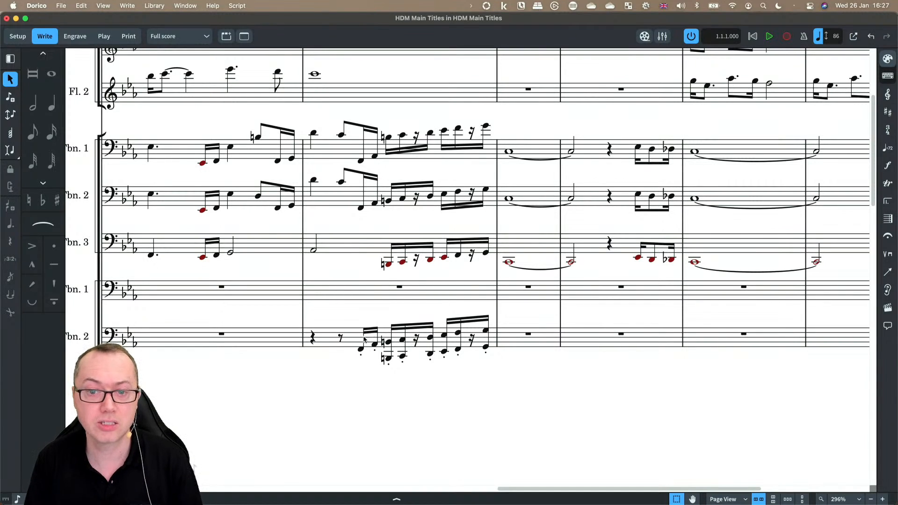
left_click(414, 342)
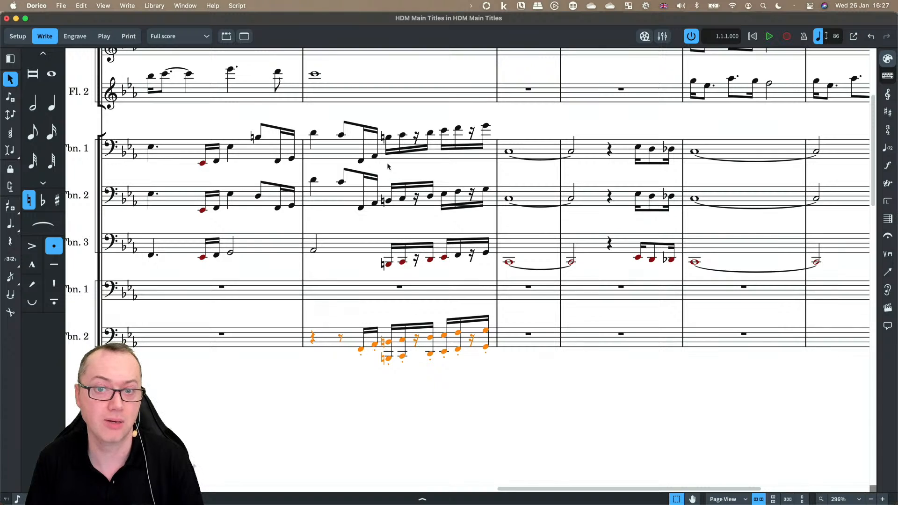
left_click(350, 149, "shift")
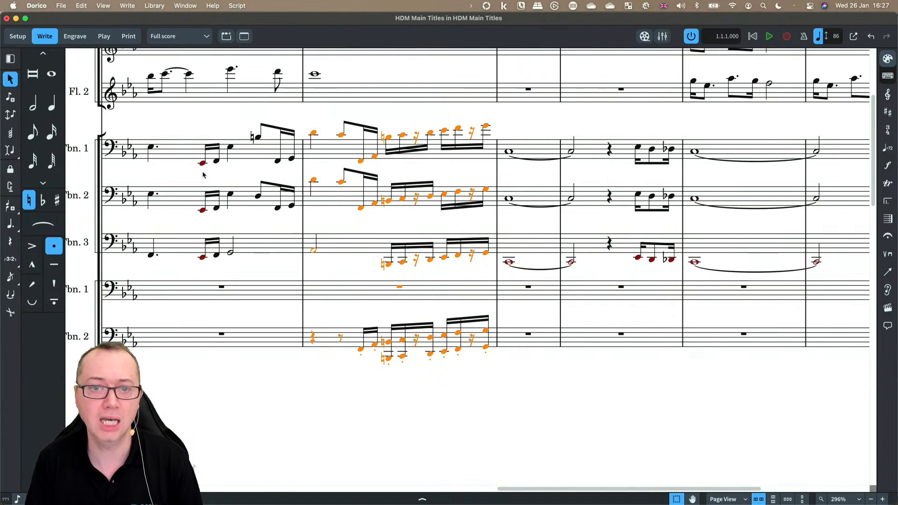
left_click(125, 5)
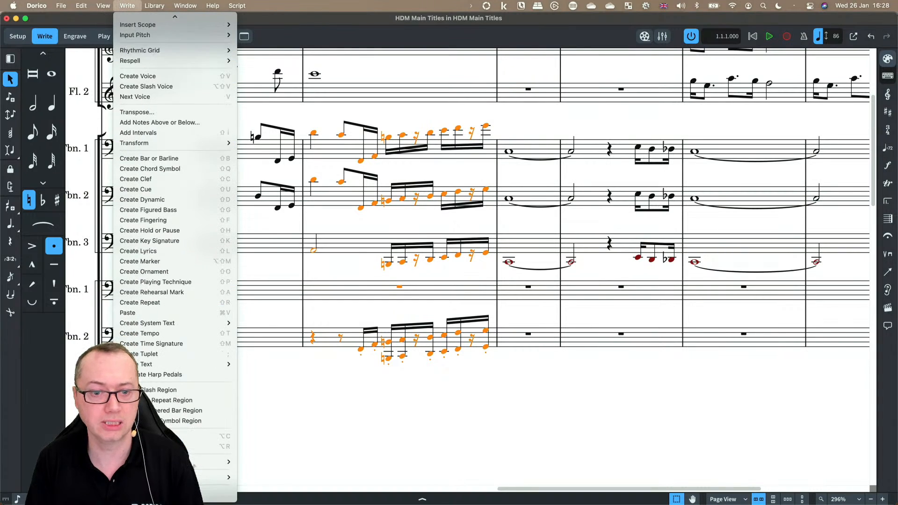
mouse_move(220, 469)
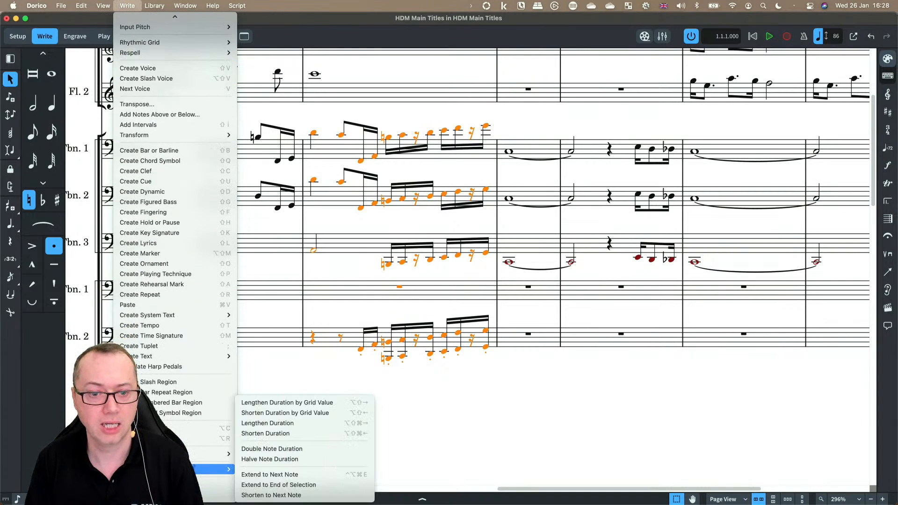
left_click(265, 474)
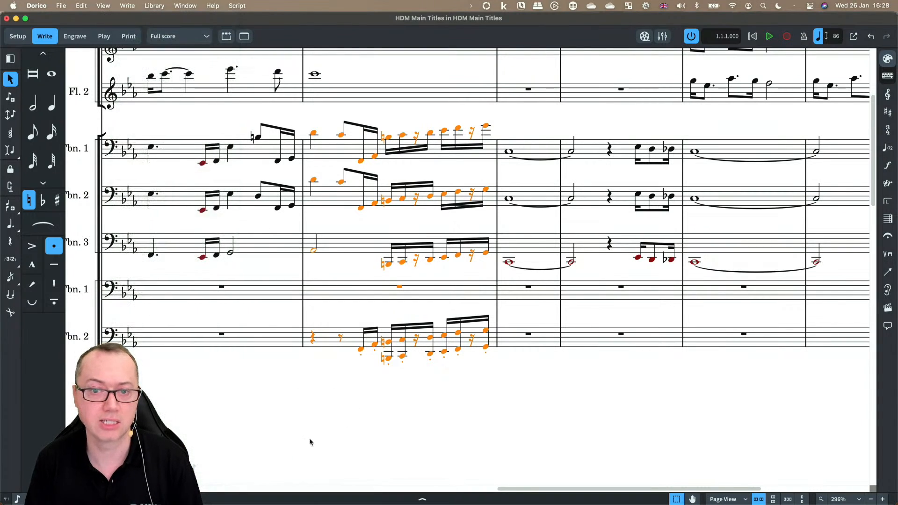
left_click(405, 396)
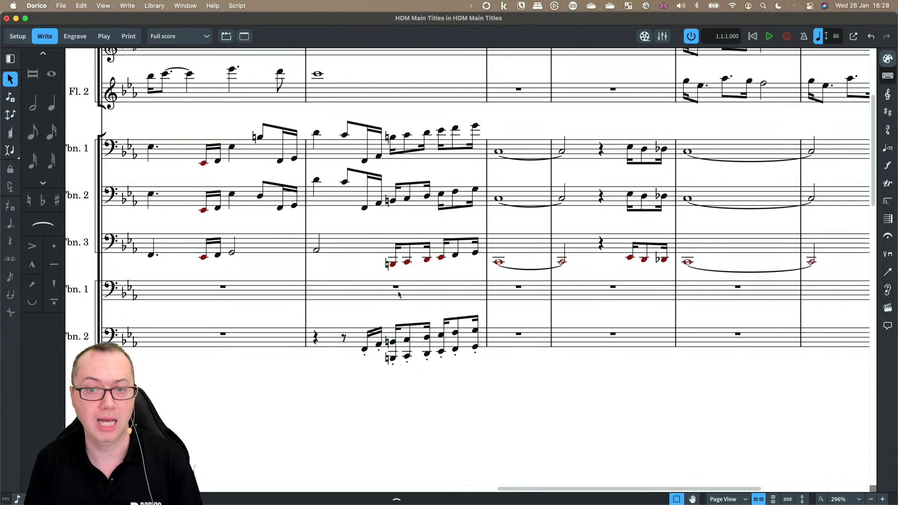
Step: Start a MIDI import of the HDM Main Titles.midi file
scroll(399, 295, "left", 3)
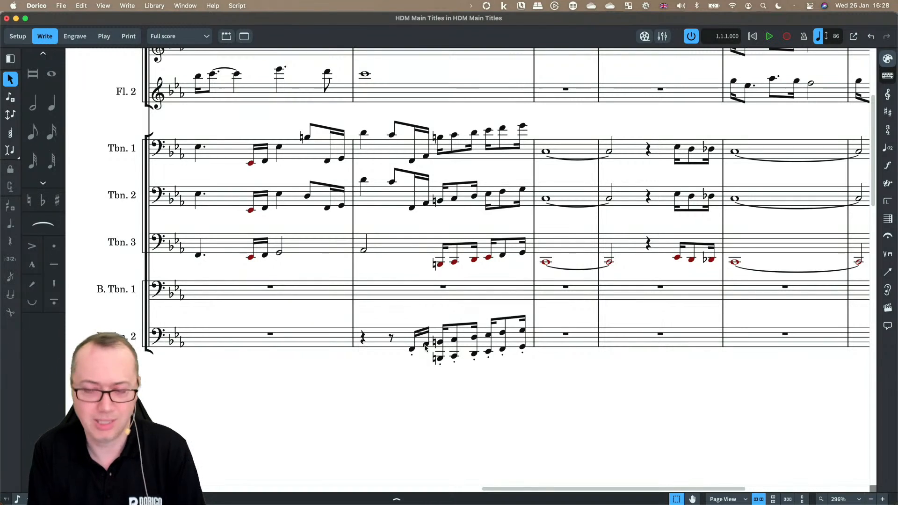
scroll(426, 347, "down", 1)
scroll(425, 347, "down", 5)
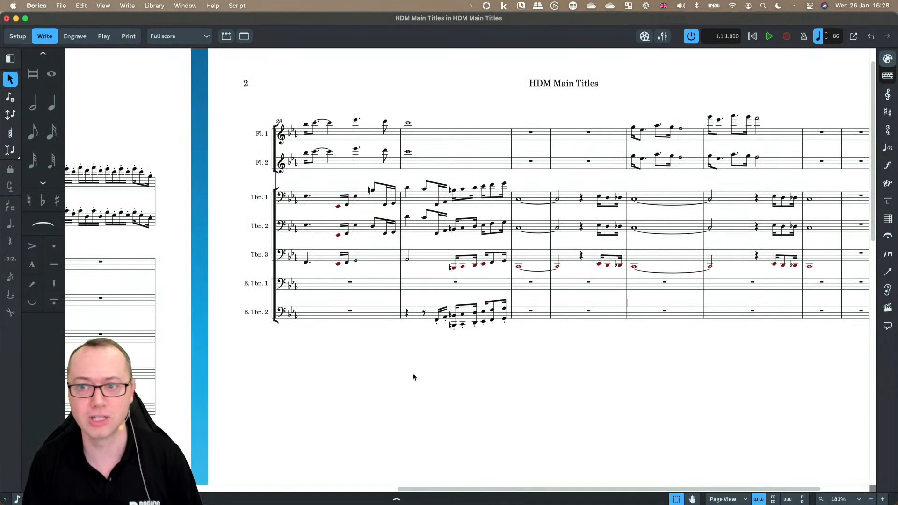
scroll(412, 372, "left", 15)
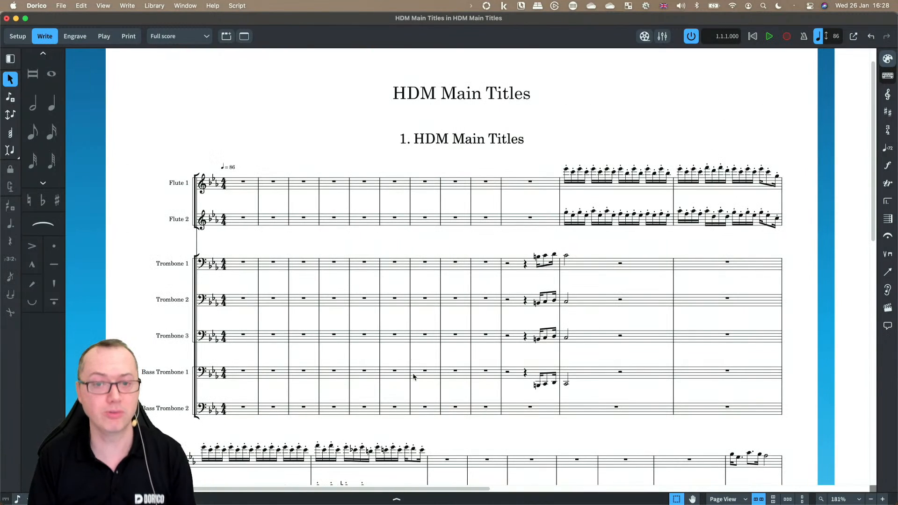
left_click(62, 5)
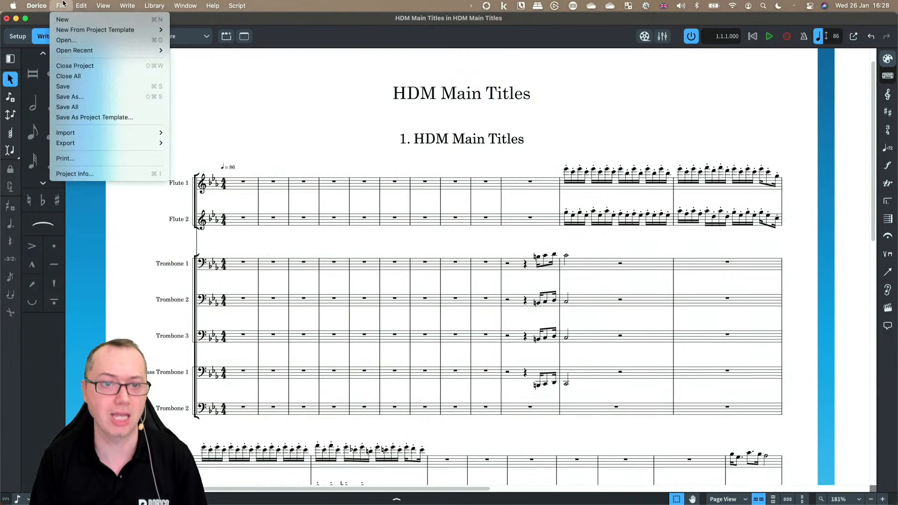
mouse_move(117, 133)
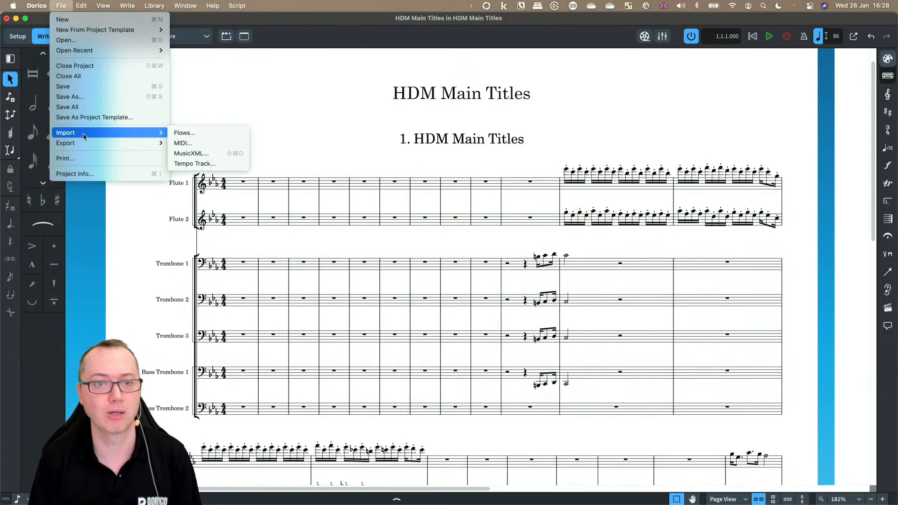
left_click(183, 143)
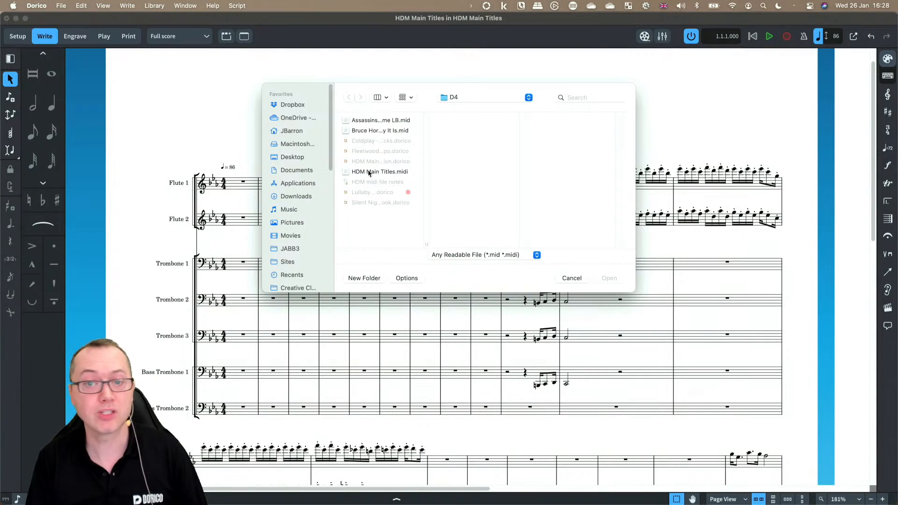
left_click(369, 172)
left_click(608, 278)
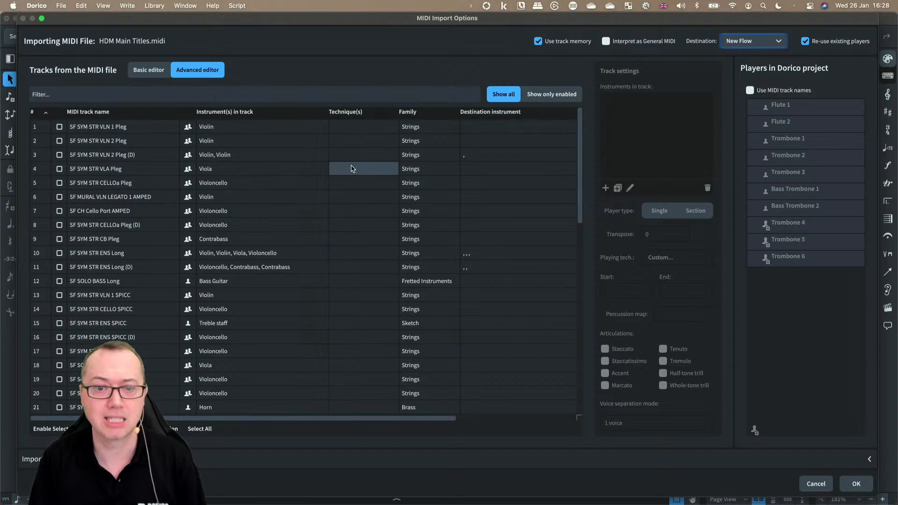
Step: Filter the MIDI tracks by "str" and set the import destination to the existing HDM Main Titles flow
left_click(202, 430)
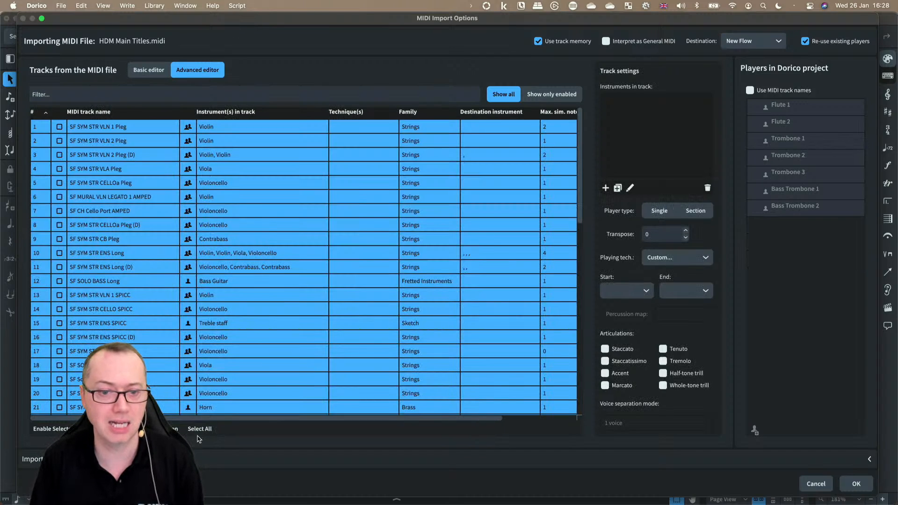
left_click(108, 183)
left_click(71, 95)
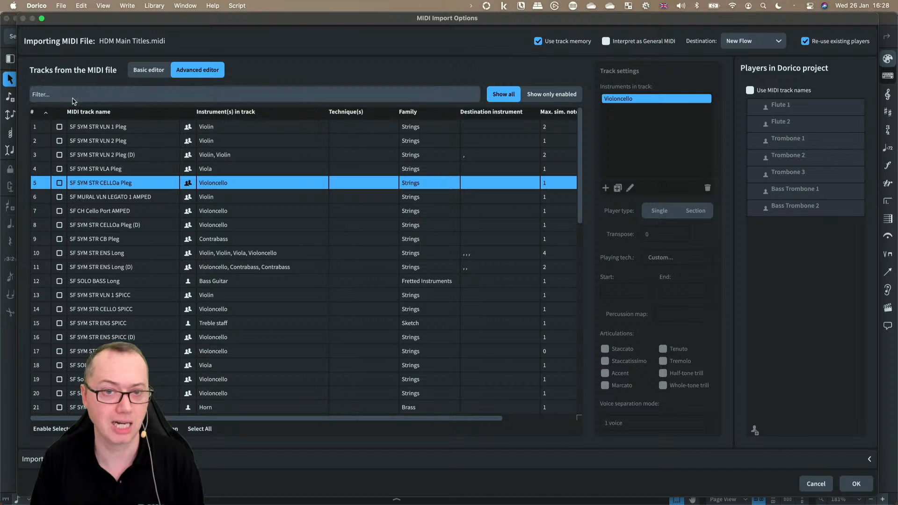
type("str")
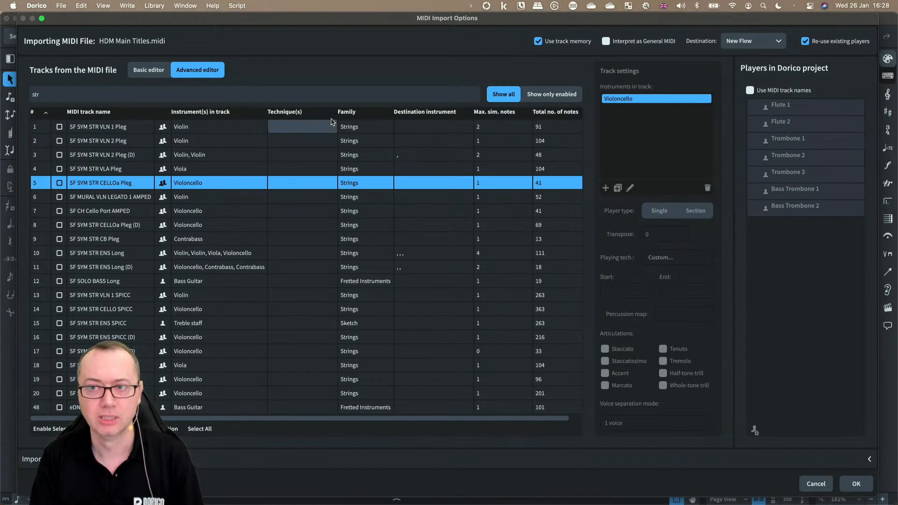
left_click(731, 47)
left_click(733, 66)
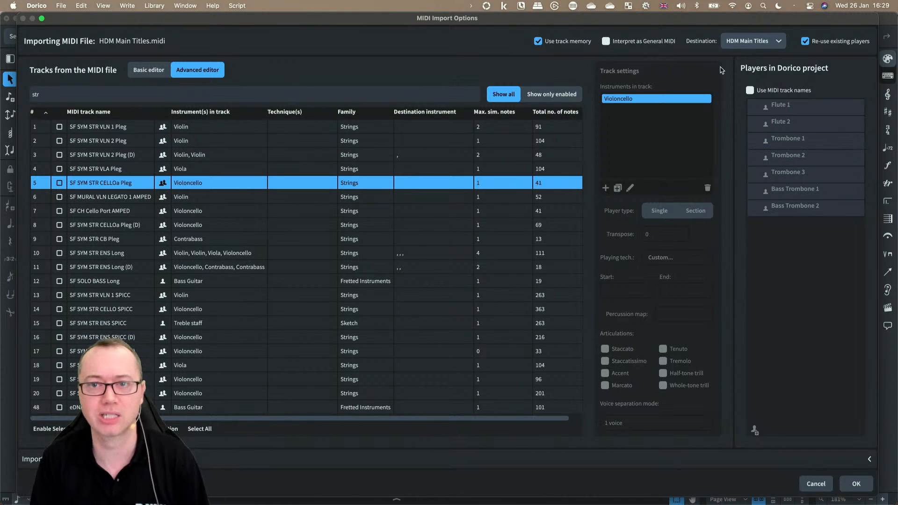
Step: Enable the SF SYM STR CELLOa Pleg track for import as a new cello player
left_click(309, 458)
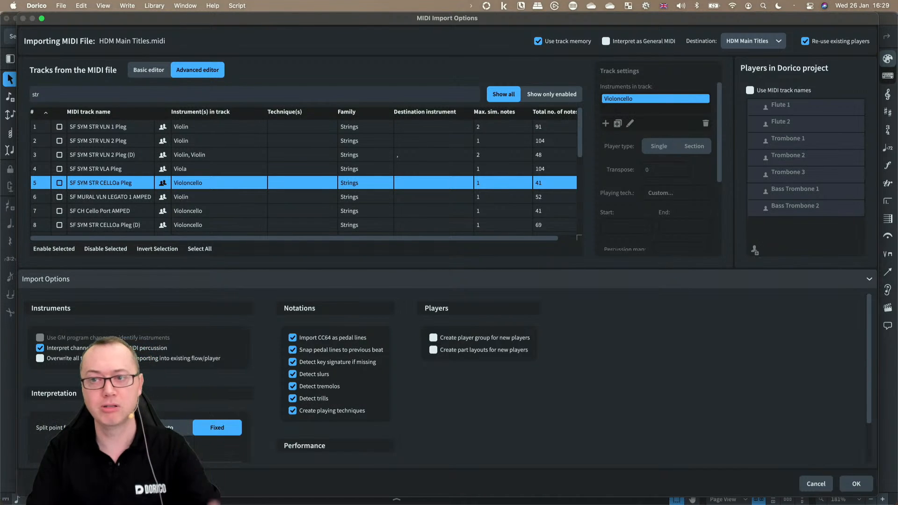
left_click(152, 280)
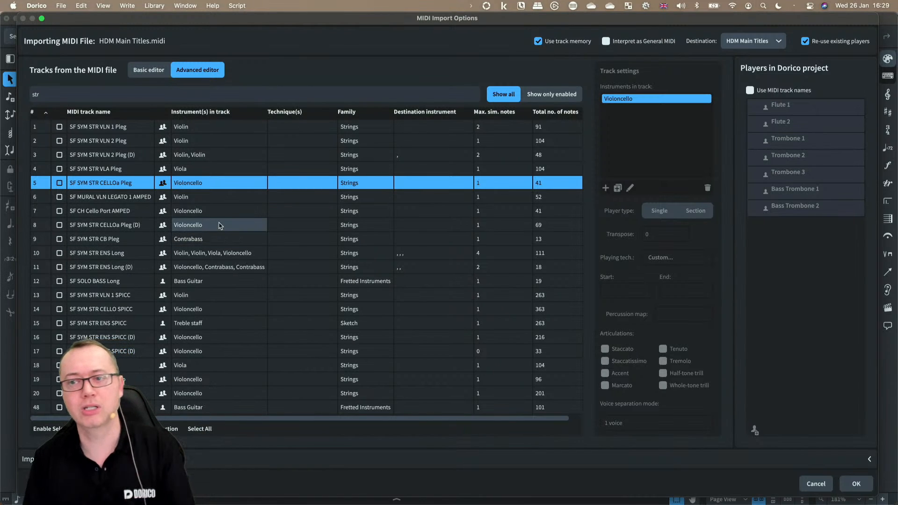
left_click(764, 93)
left_click(764, 93)
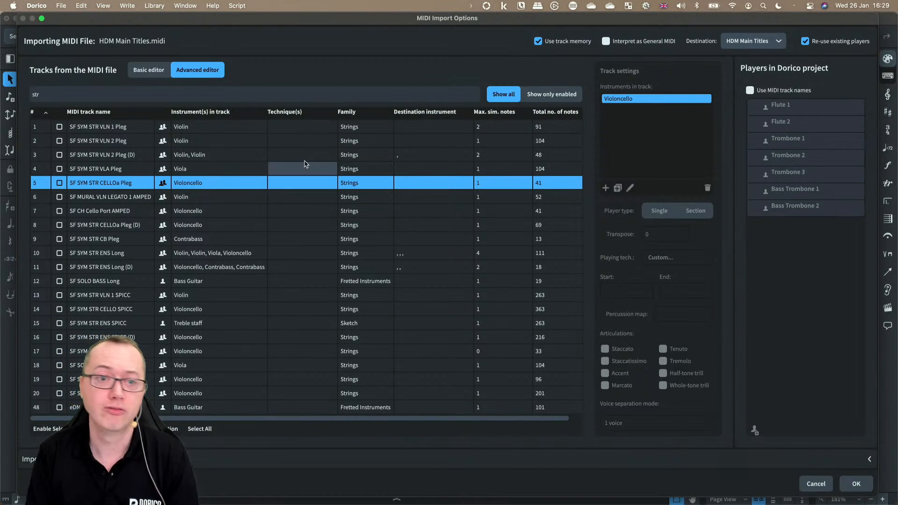
left_click(59, 184)
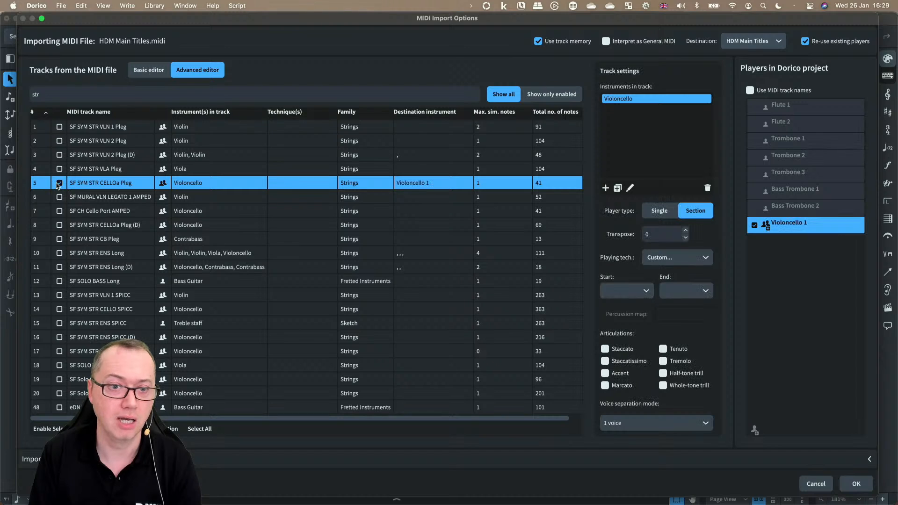
Step: Disable the SF SYM STR CELLOa Pleg track so it is no longer imported
left_click(749, 91)
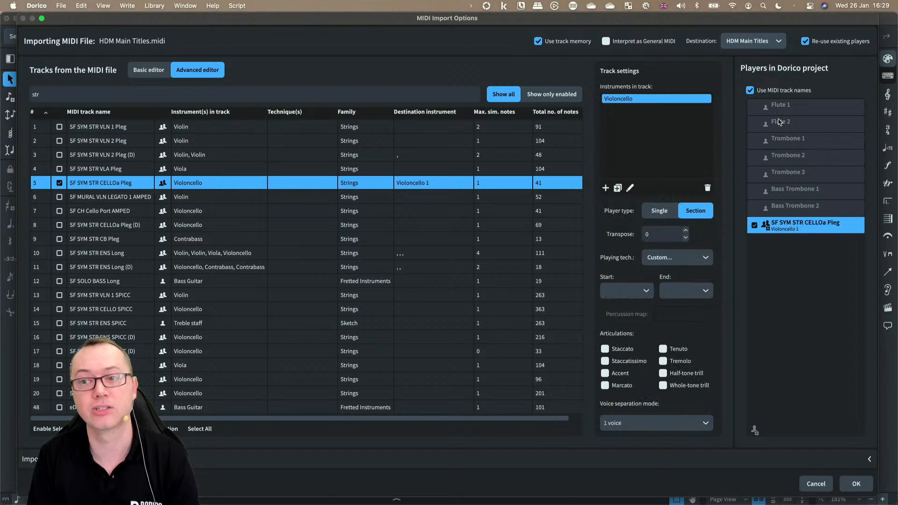
left_click(749, 90)
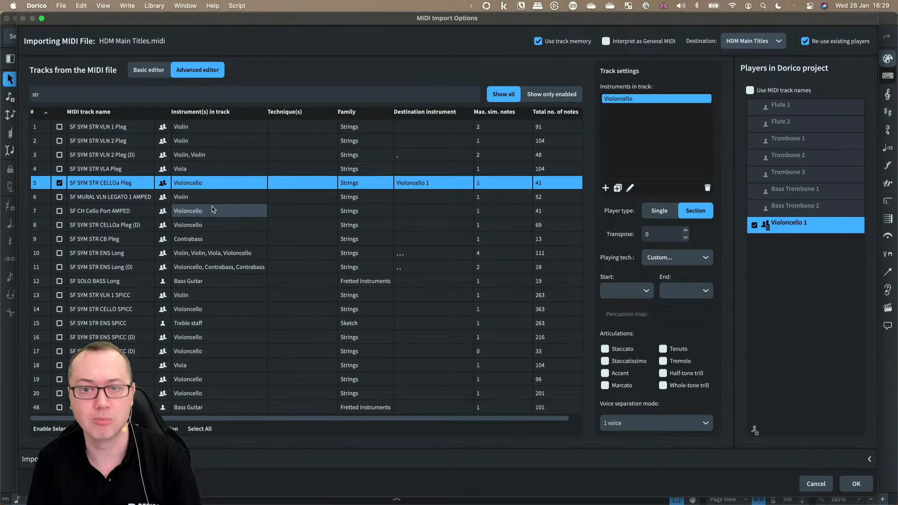
left_click(60, 183)
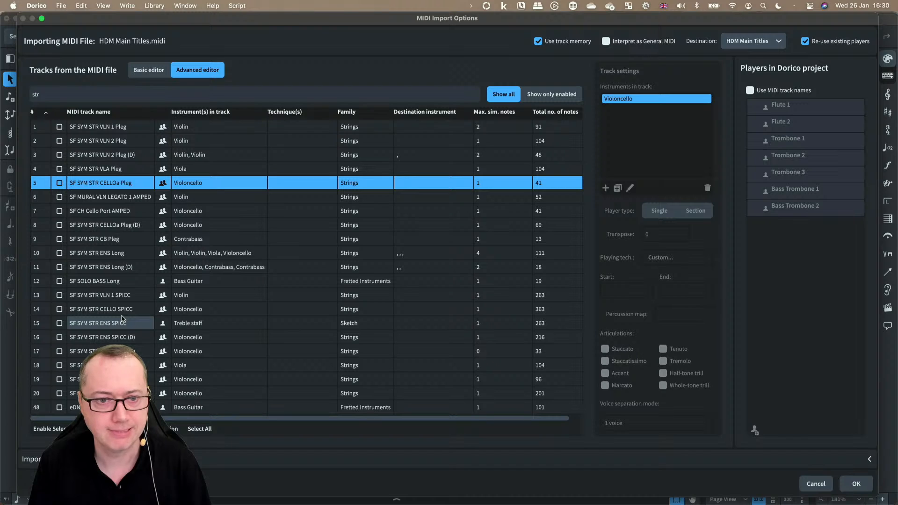
Step: Try enabling the SF SYM STR ENS Long track and toggling track memory off and back on
left_click(105, 255)
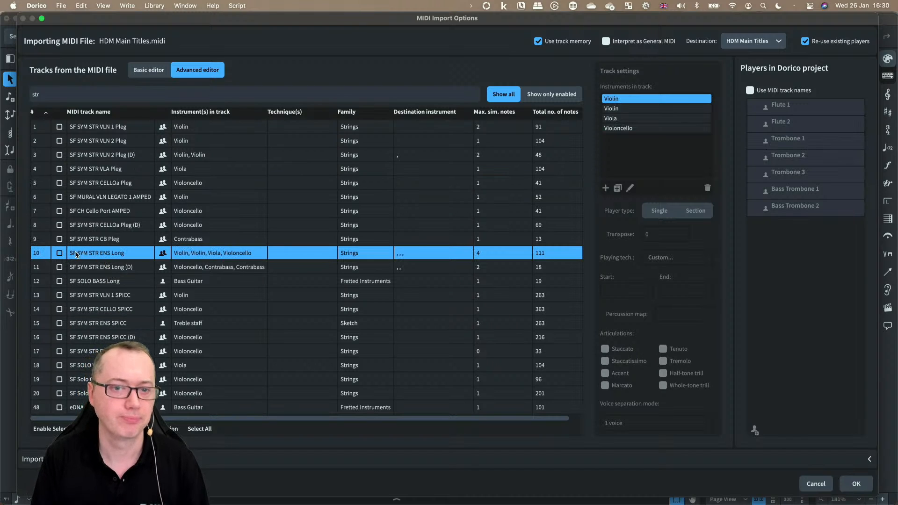
left_click(59, 253)
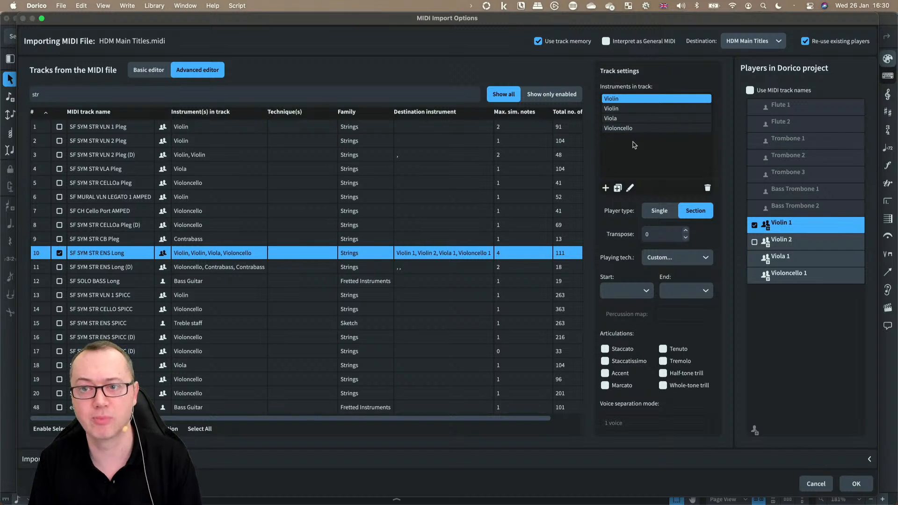
left_click(538, 42)
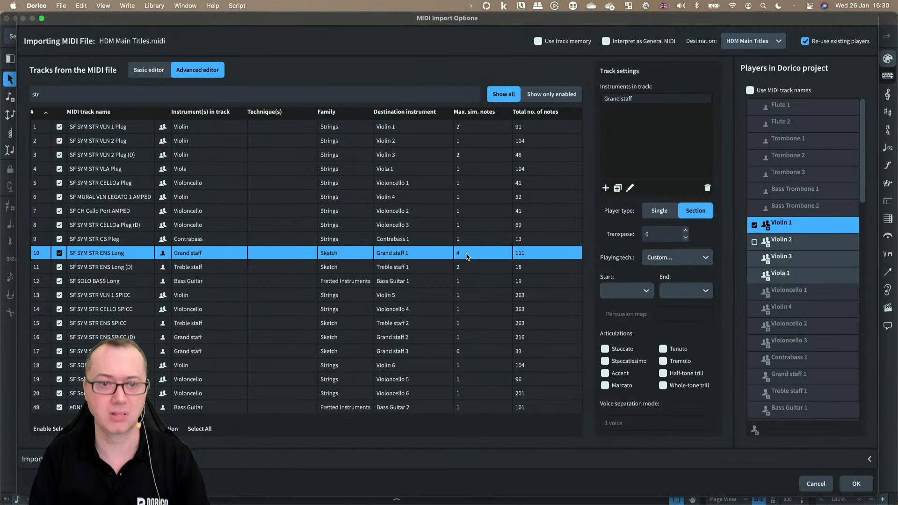
left_click(560, 41)
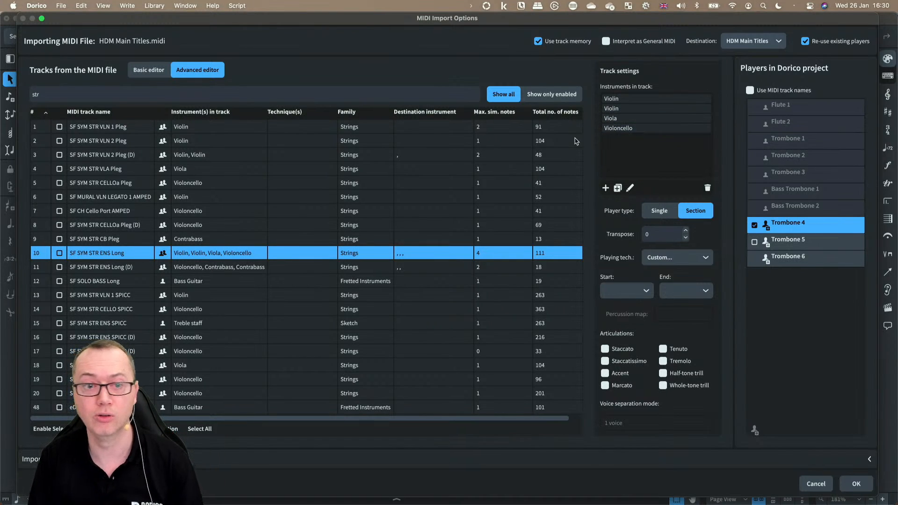
Step: Re-enable the SF SYM STR ENS Long track for import as section players for violins, viola and cello
left_click(60, 253)
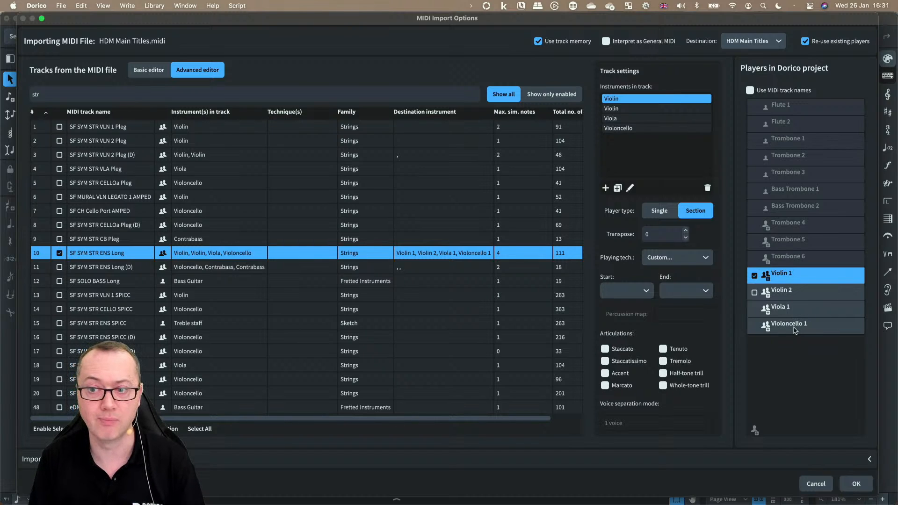
left_click(164, 254)
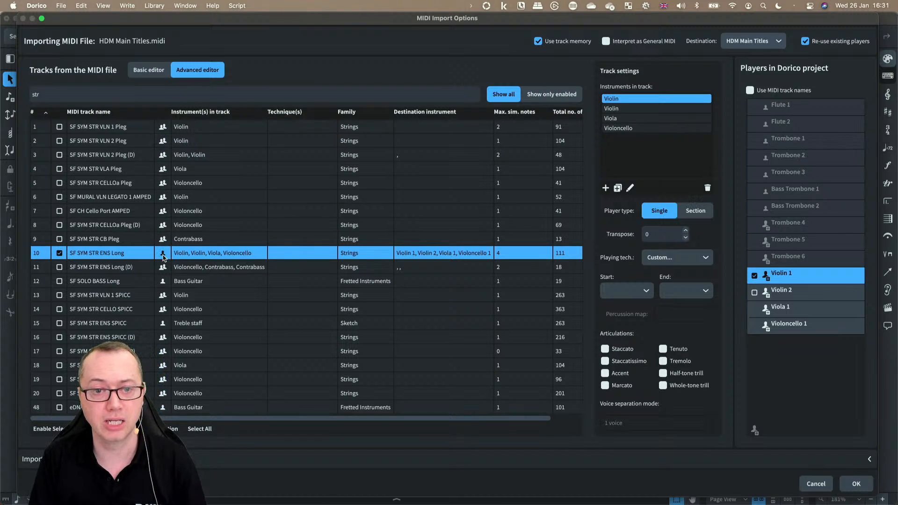
left_click(164, 257)
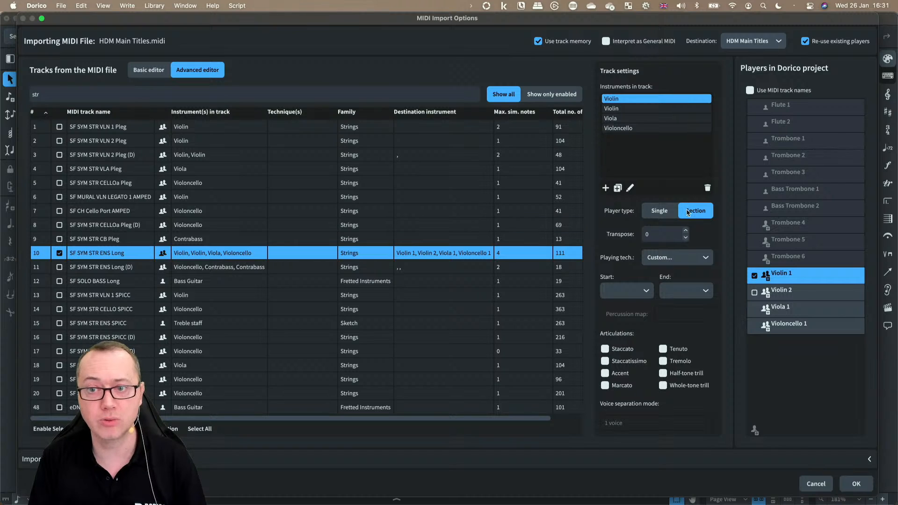
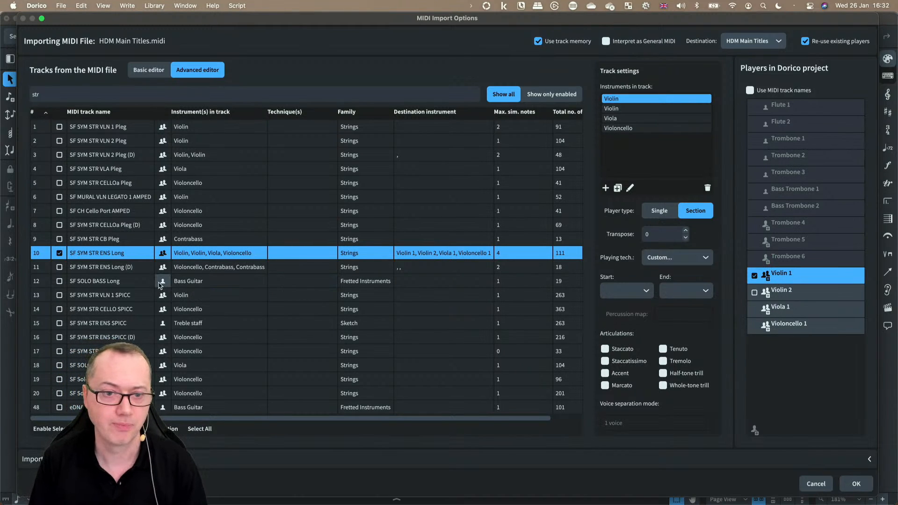
Step: Enable the SF SYM STR ENS Long (D) track for import as section players Violoncello 2, Contrabass 1 and Contrabass 2
left_click(86, 272)
left_click(59, 267)
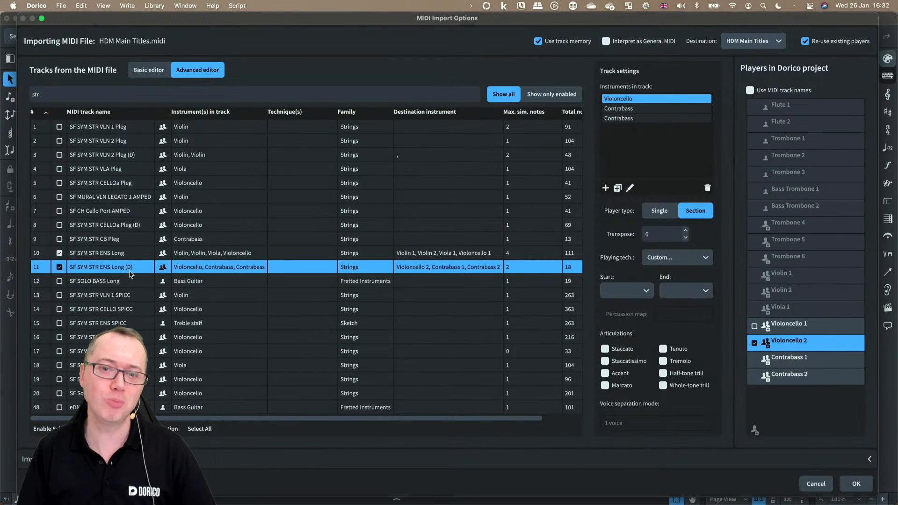
scroll(383, 272, "right", 3)
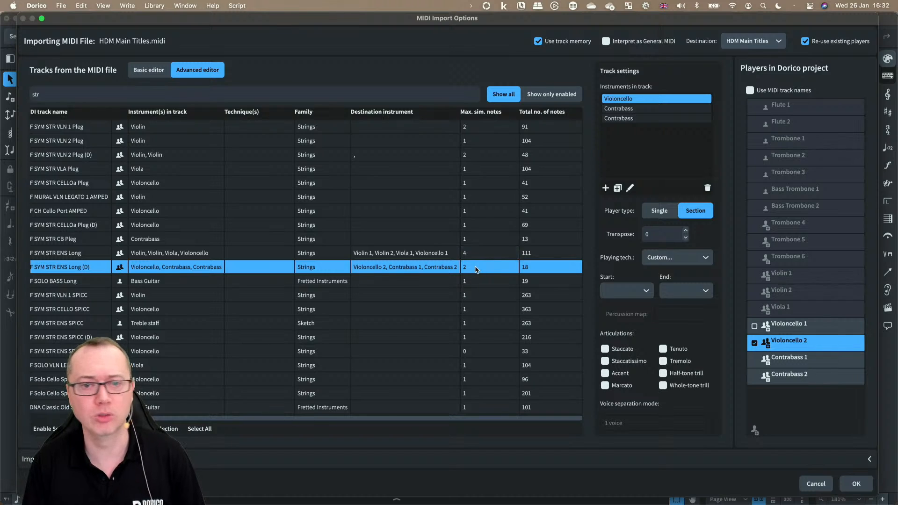
scroll(475, 269, "left", 3)
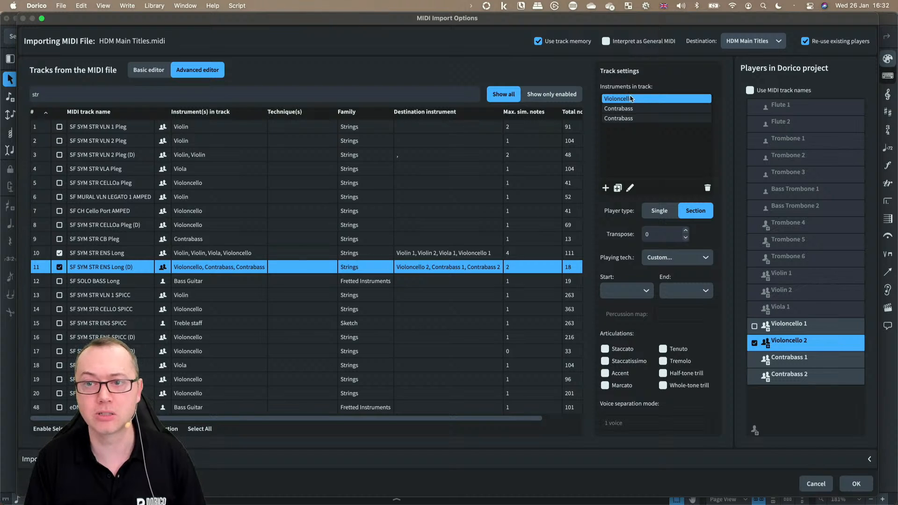
left_click(629, 110)
left_click(629, 120)
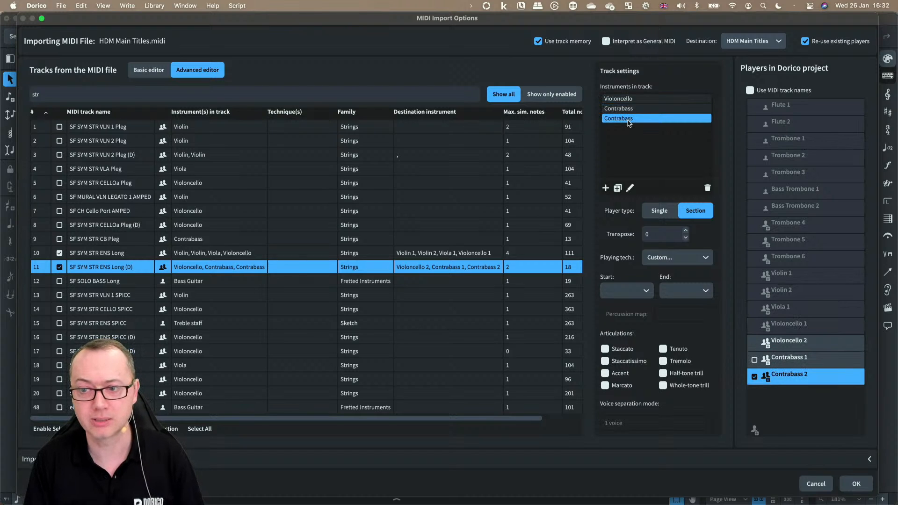
left_click(626, 100)
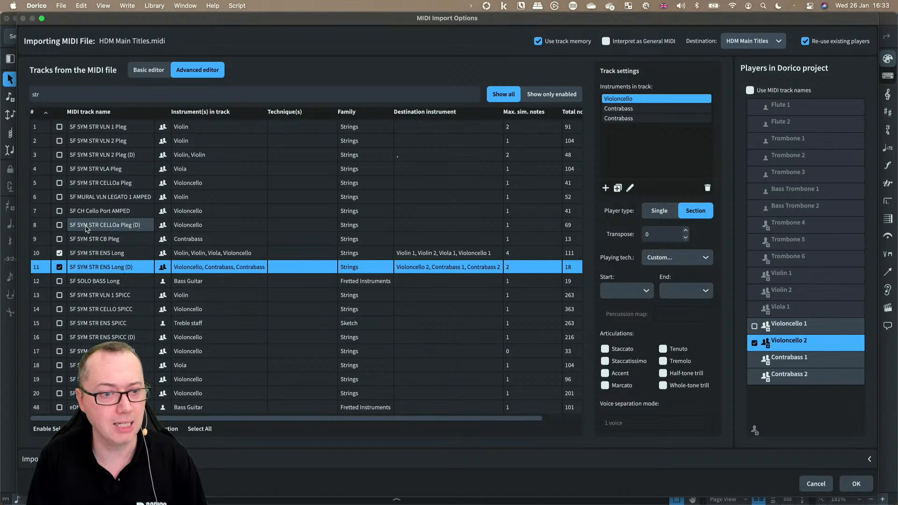
Step: Enable the SF SYM STR CELLOa Pleg (D) track and assign it to the existing Violoncello 2 player
left_click(59, 225)
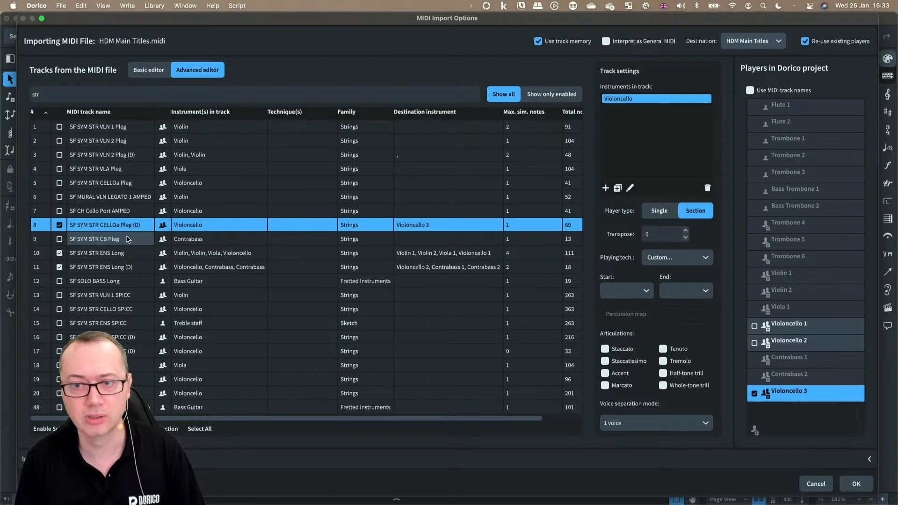
scroll(365, 253, "right", 3)
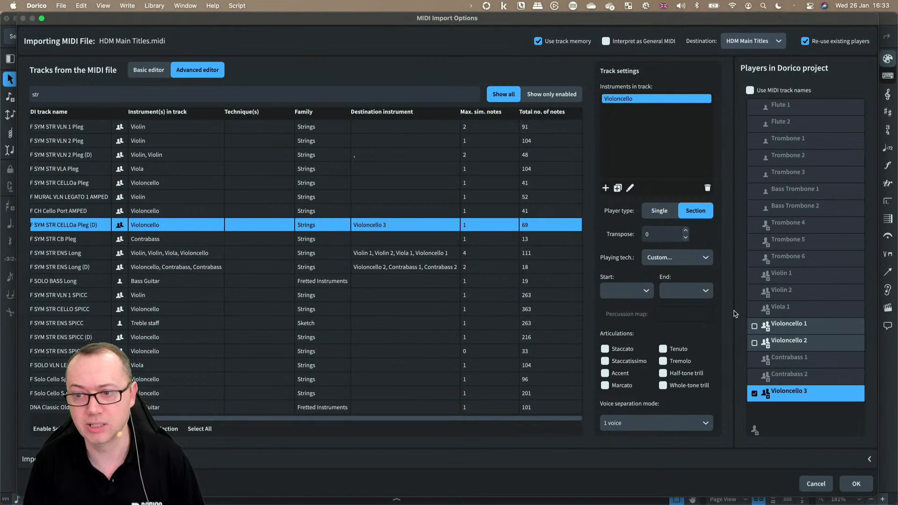
left_click(805, 349)
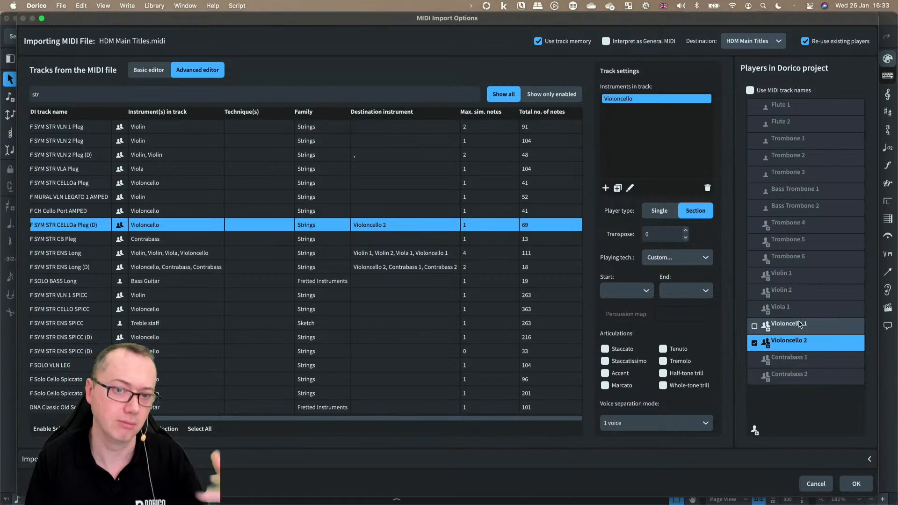
scroll(235, 270, "left", 2)
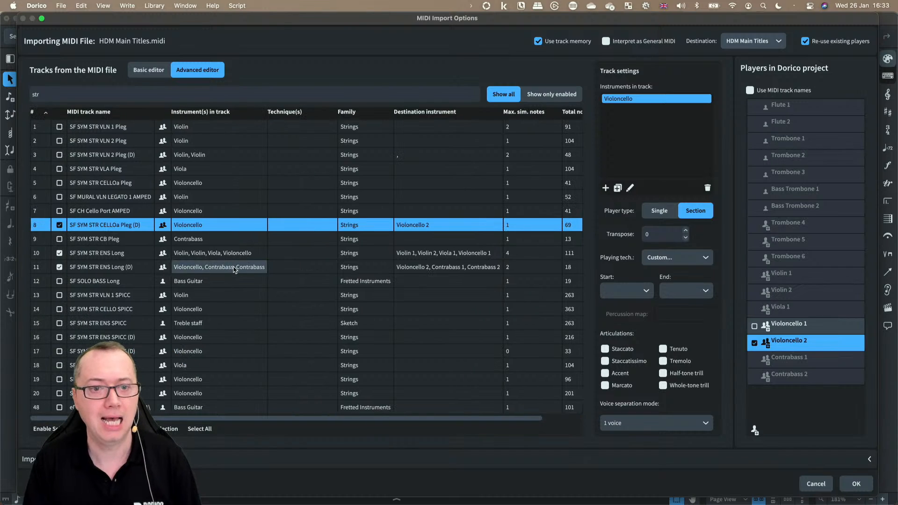
Step: Enable the SF SYM STR CB Pleg track as a new contrabass player and run the import
left_click(59, 239)
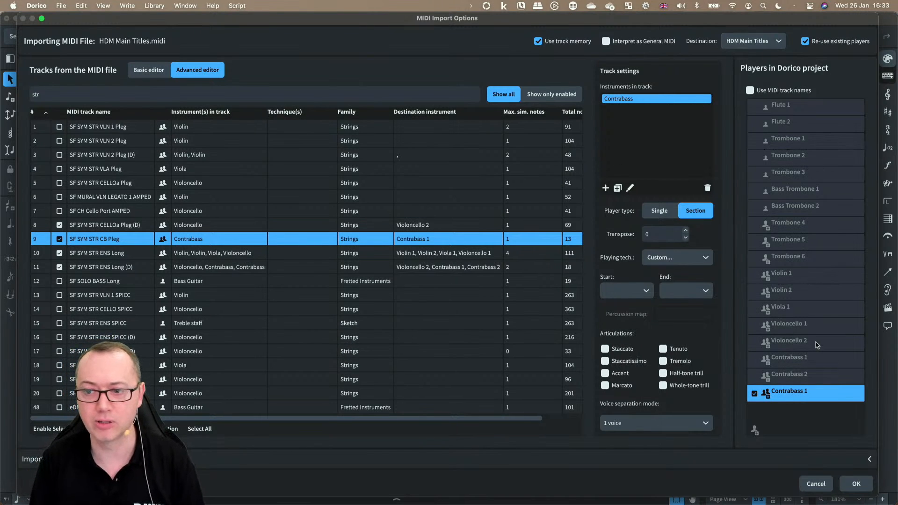
left_click(856, 485)
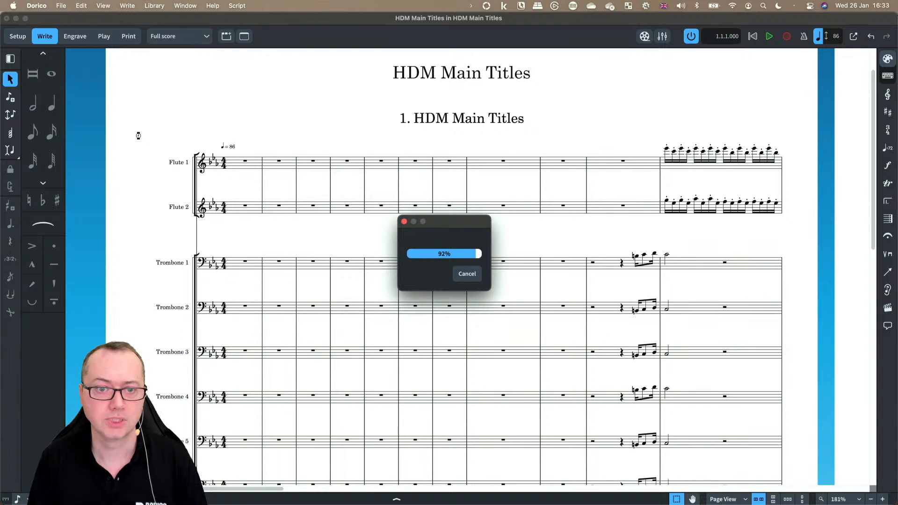
Step: Review the imported string staves across the score pages
scroll(140, 187, "down", 10)
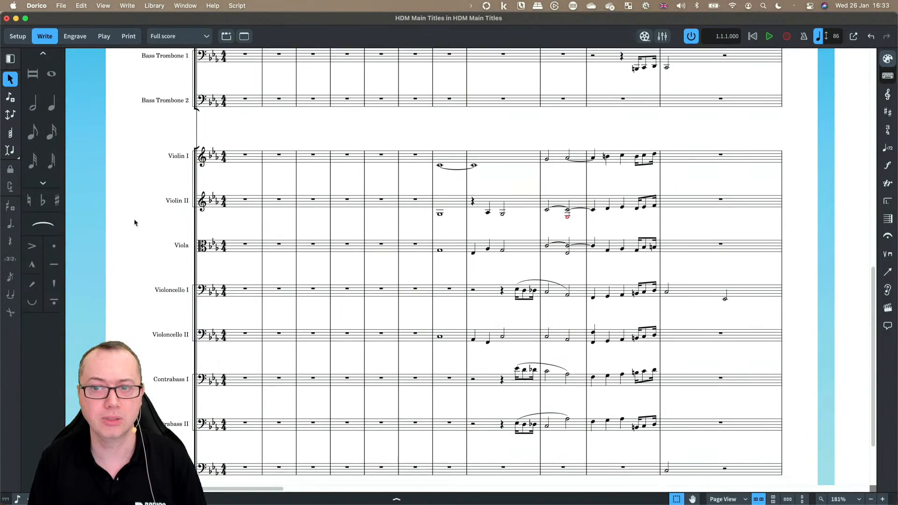
scroll(133, 218, "down", 3)
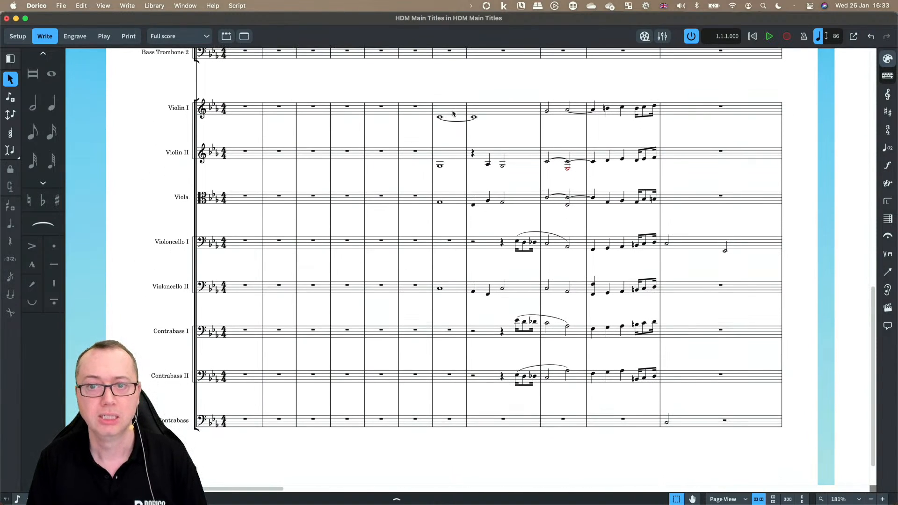
scroll(470, 332, "right", 1)
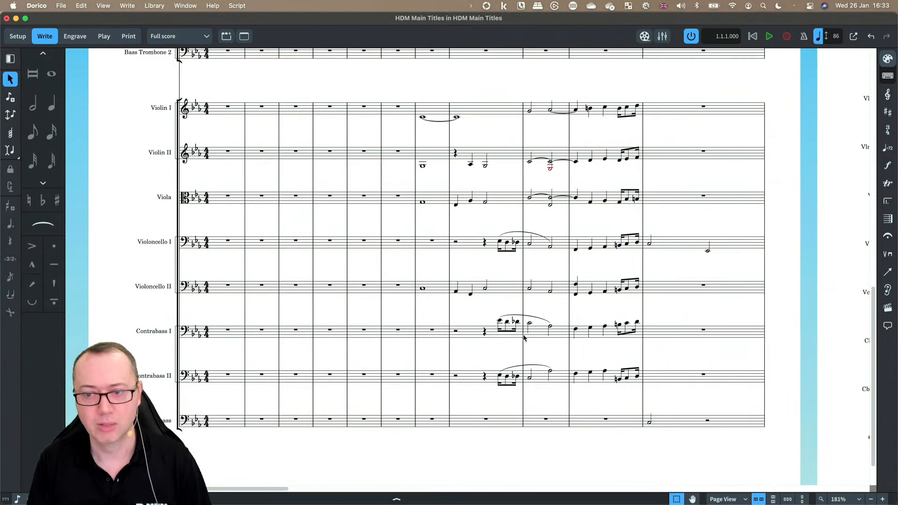
scroll(525, 338, "right", 3)
scroll(468, 267, "left", 1)
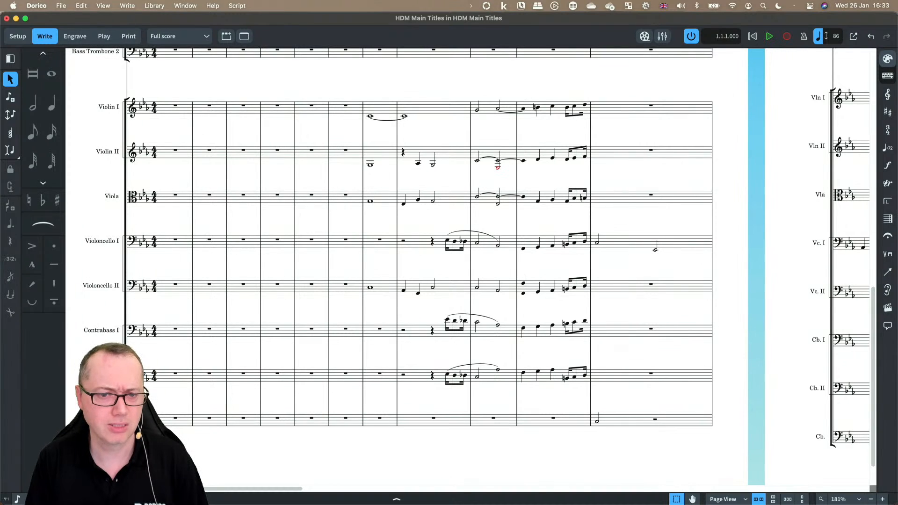
scroll(555, 422, "right", 3)
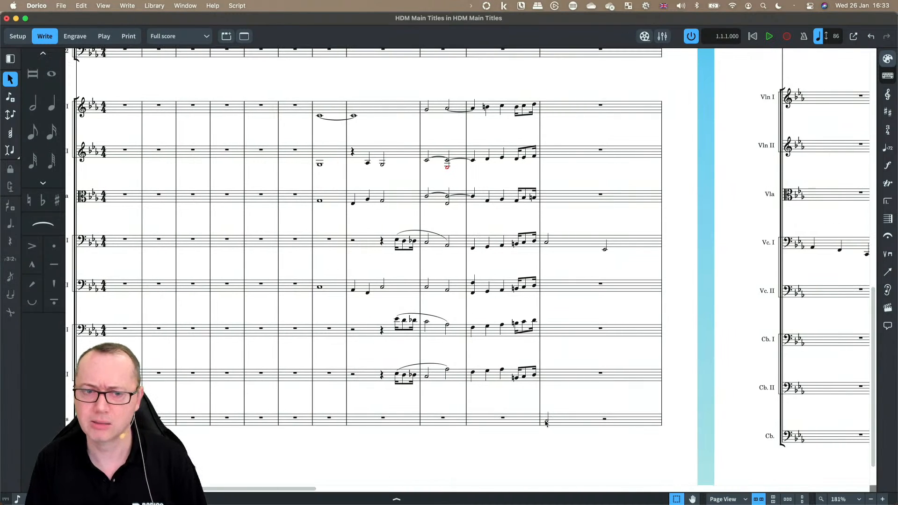
scroll(546, 423, "left", 3)
scroll(597, 423, "right", 20)
scroll(597, 423, "up", 18)
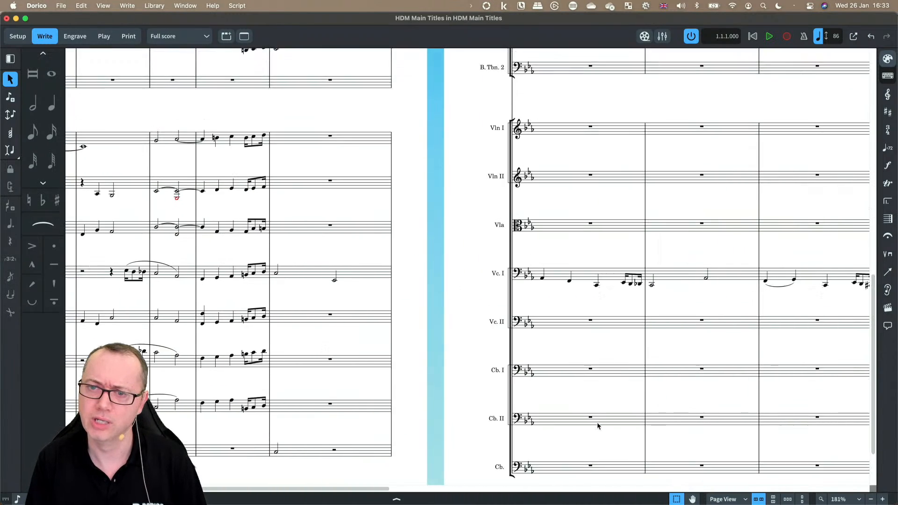
scroll(598, 424, "right", 18)
scroll(597, 424, "up", 9)
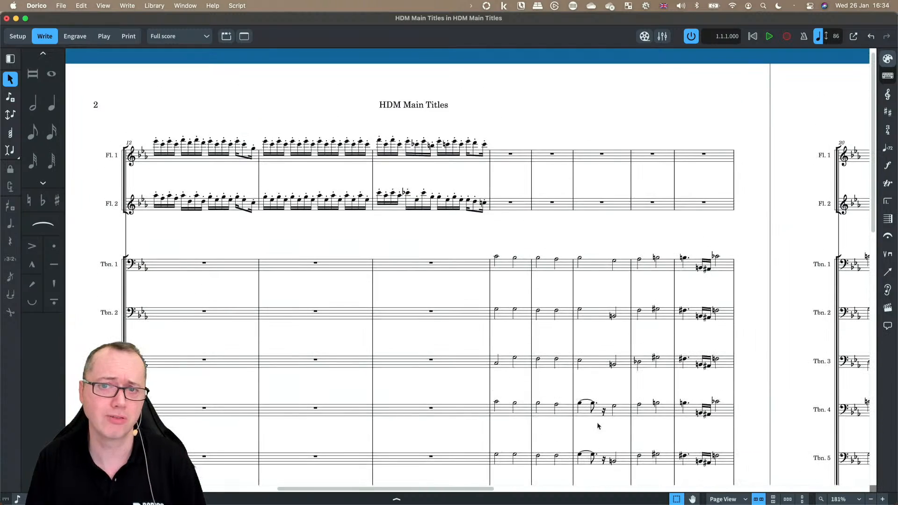
scroll(674, 343, "down", 15)
scroll(761, 354, "down", 15)
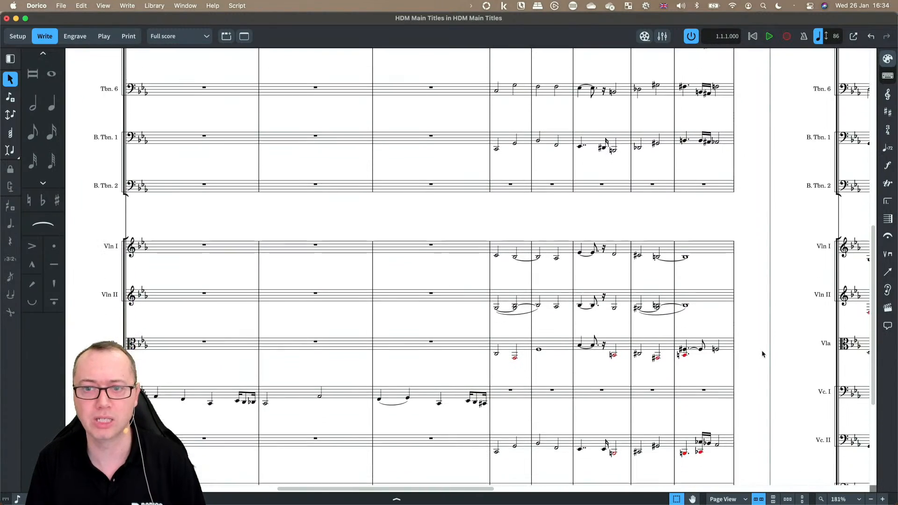
scroll(762, 352, "up", 2)
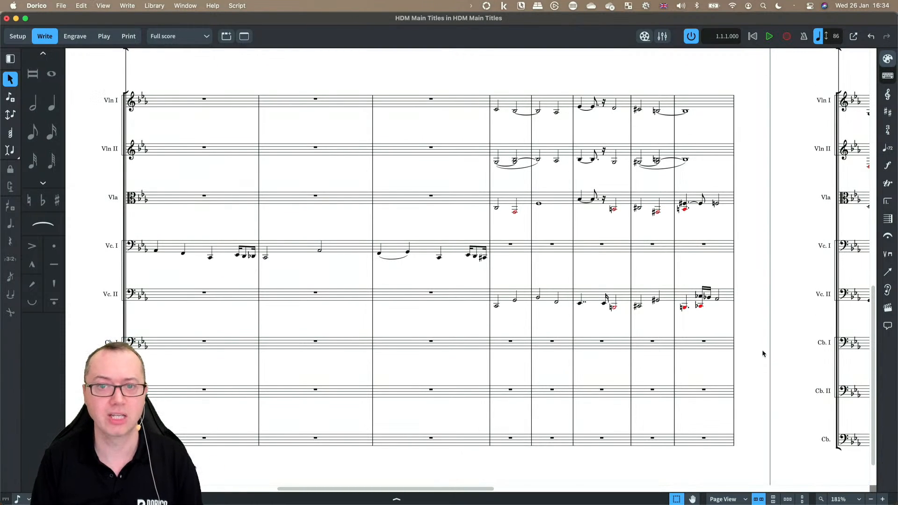
Step: In galley view, move the viola passage in bars 15–19 down onto the Violoncello I staff
key("super+alt+2")
scroll(376, 235, "down", 12)
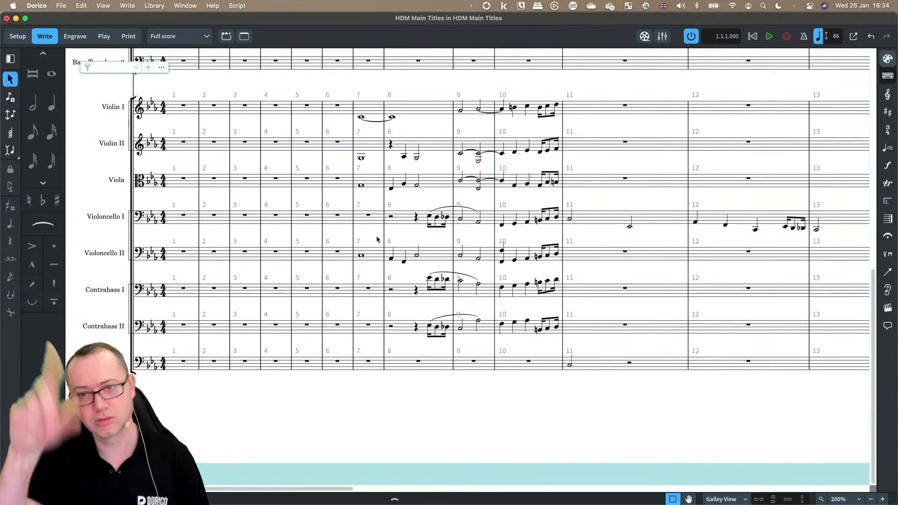
scroll(376, 234, "right", 6)
scroll(376, 239, "right", 10)
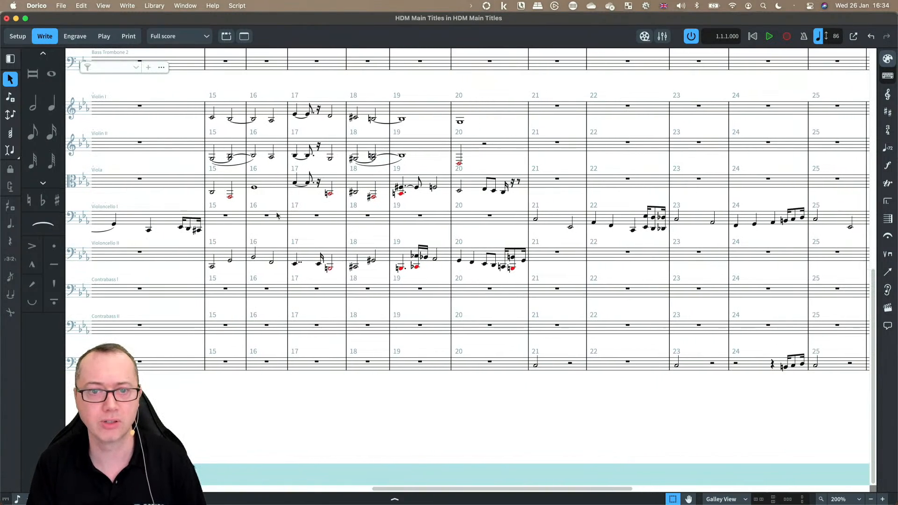
left_click(230, 197)
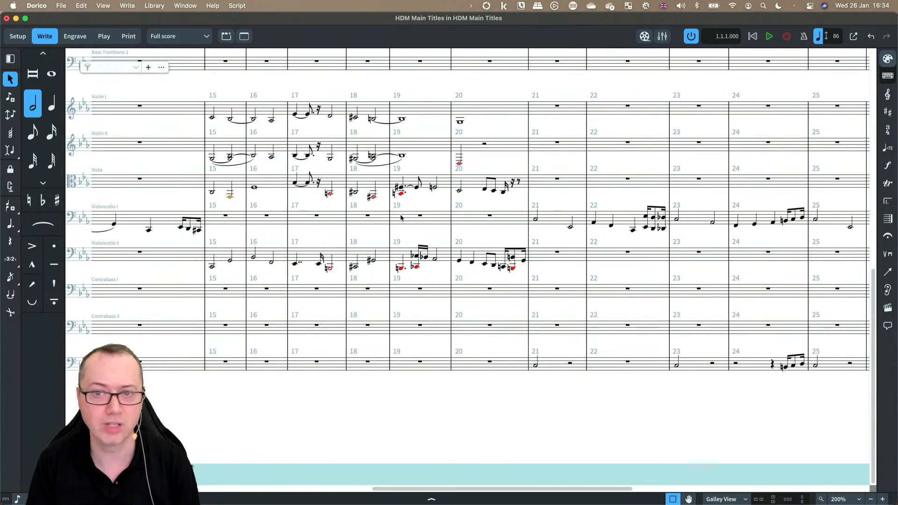
key("shift+Left")
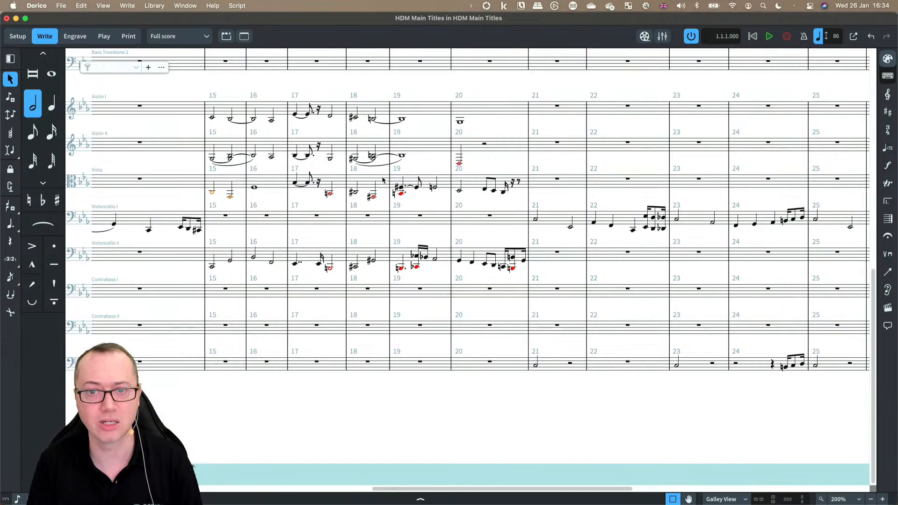
left_click(403, 189, "shift")
left_click(401, 187, "super")
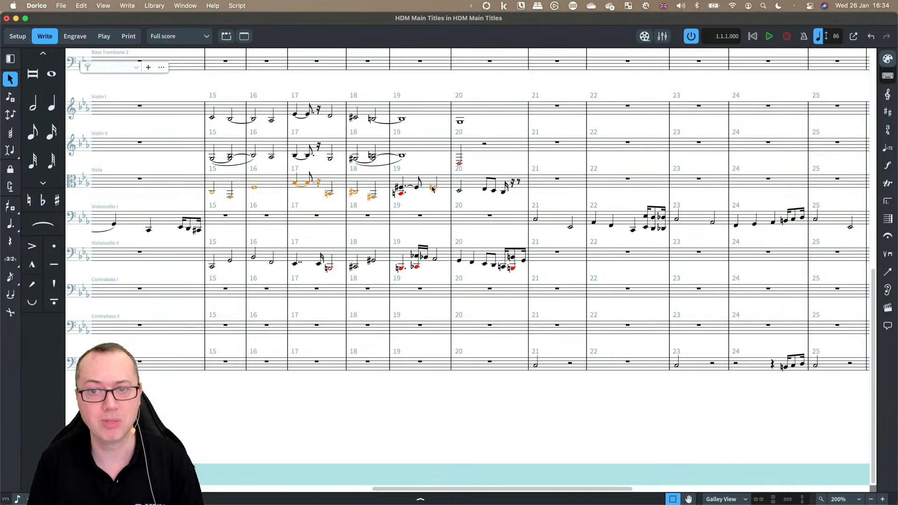
left_click(401, 193, "super")
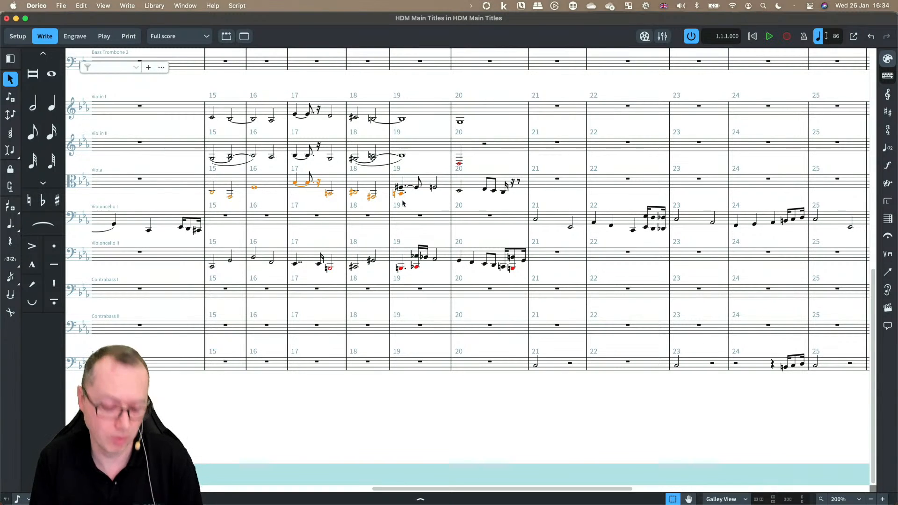
key("alt+m")
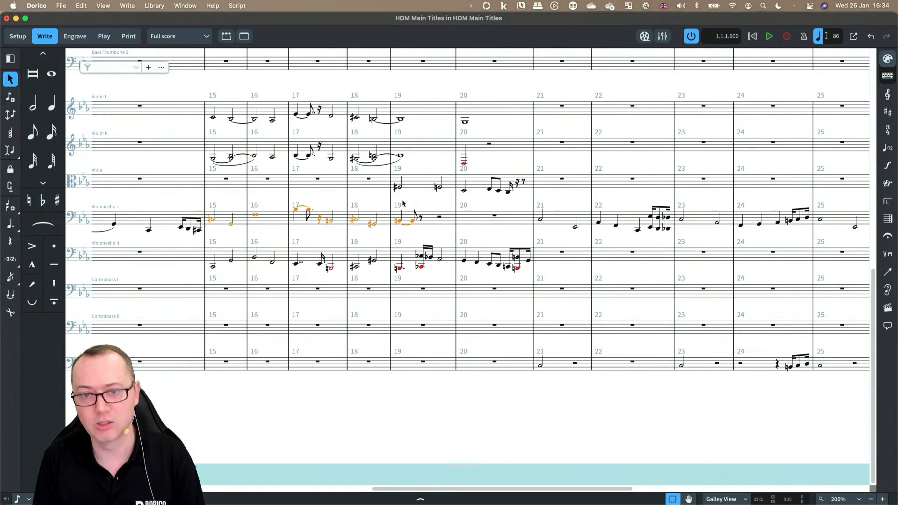
Step: Start a new MIDI import of HDM Main Titles.midi
scroll(317, 209, "left", 10)
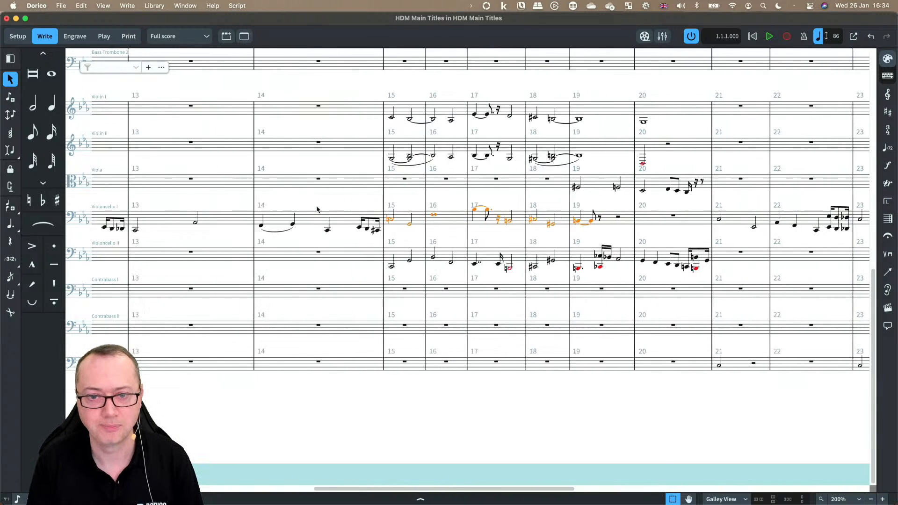
scroll(225, 209, "left", 15)
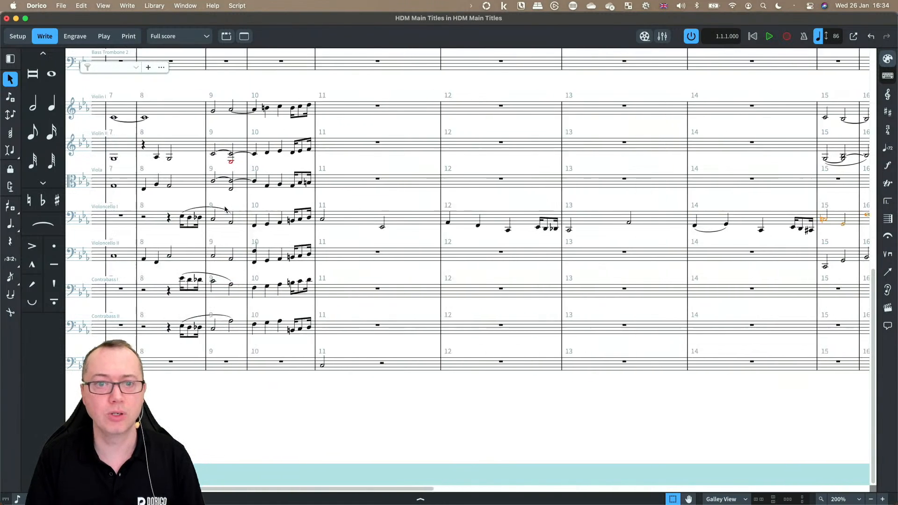
scroll(224, 209, "left", 5)
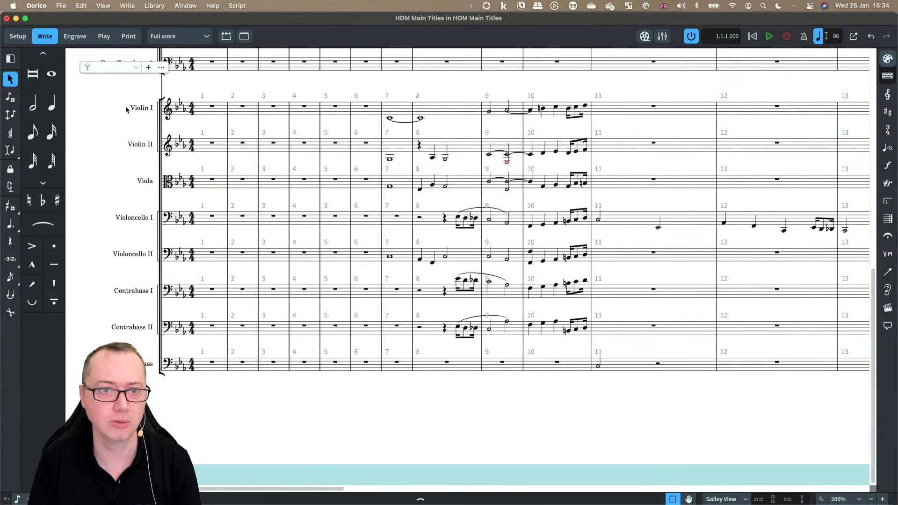
left_click(58, 4)
mouse_move(80, 133)
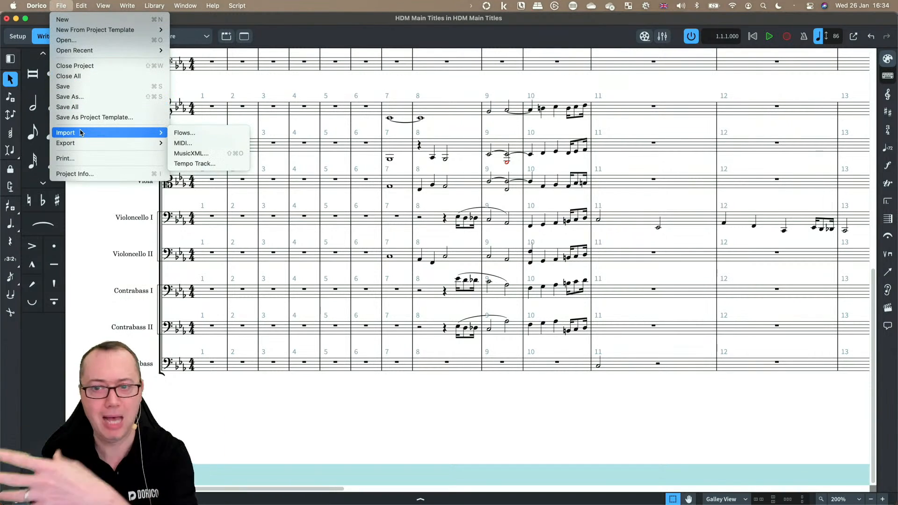
left_click(183, 142)
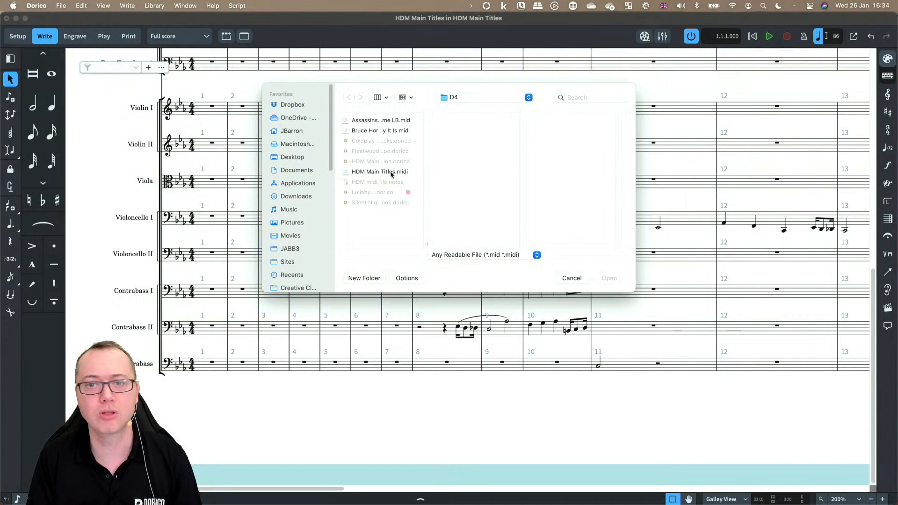
double_click(380, 172)
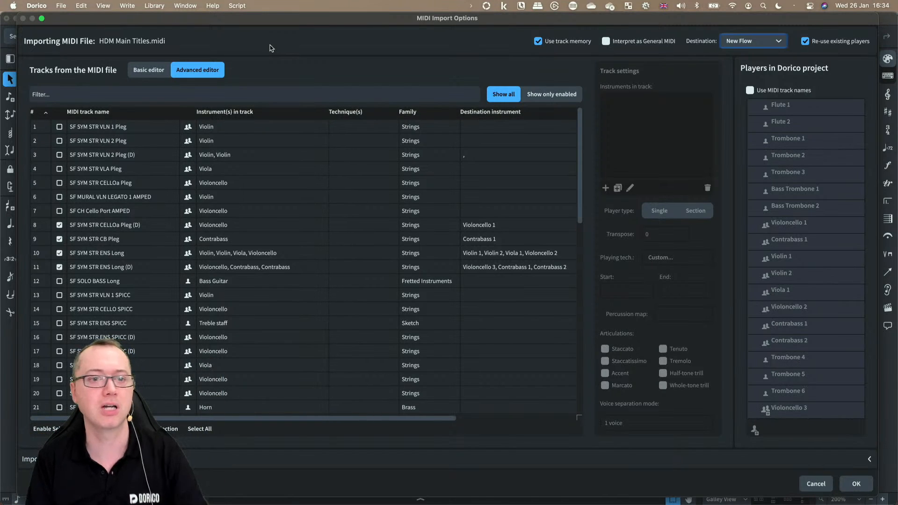
Step: Select the SF SYM STR VLN 1 SPICC track and filter the import track list by "str"
left_click(200, 429)
left_click(125, 299)
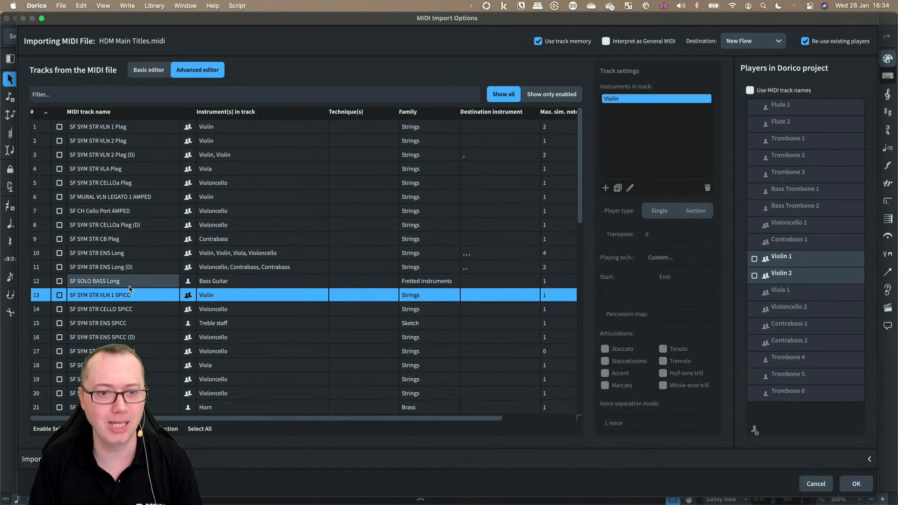
left_click(94, 94)
type("str")
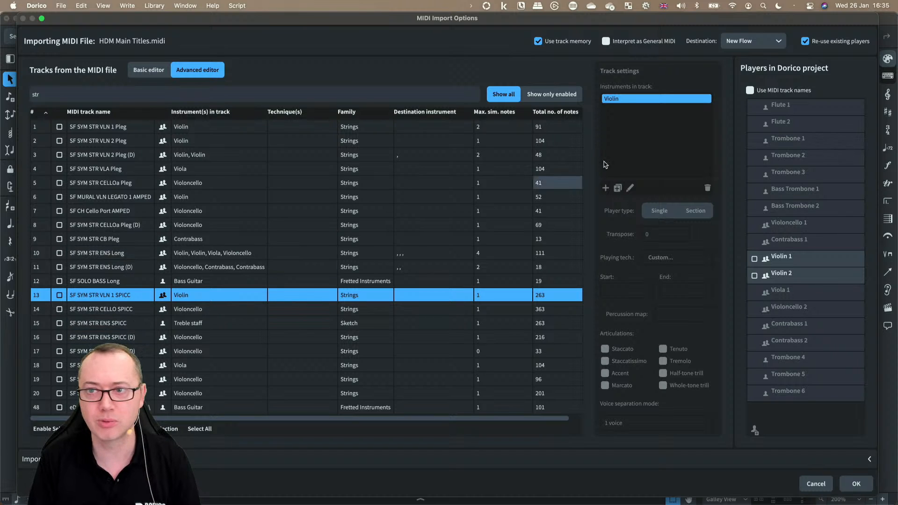
Step: Set the import destination to the HDM Main Titles flow and enable the SF SYM STR VLN 1 Pleg and VLN 2 Pleg tracks
left_click(749, 43)
left_click(738, 64)
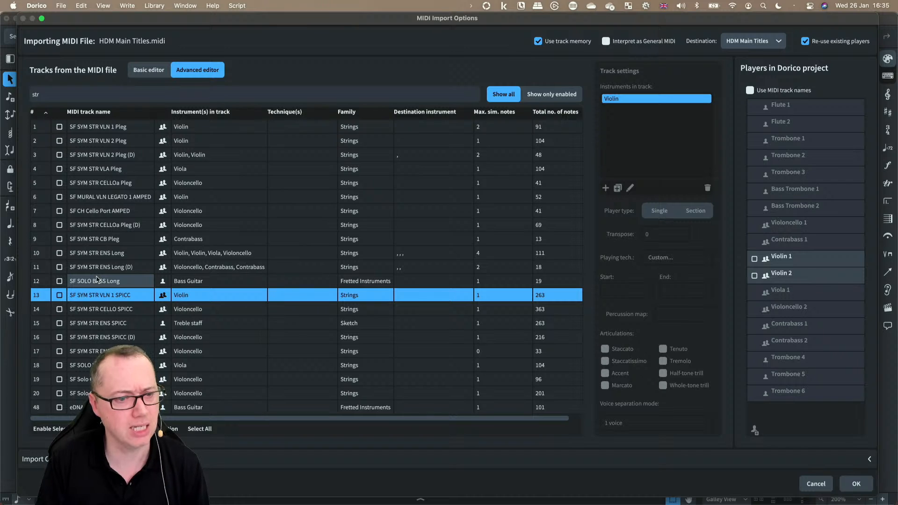
left_click(90, 132)
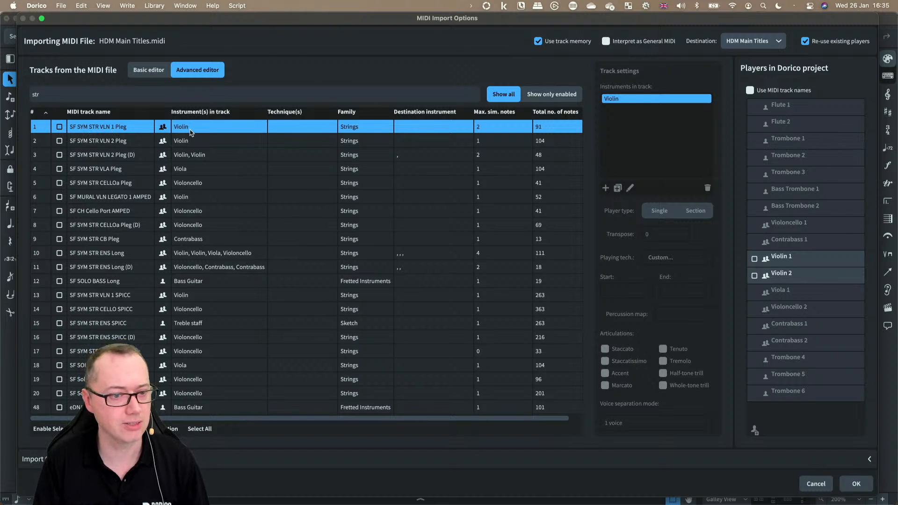
left_click(60, 127)
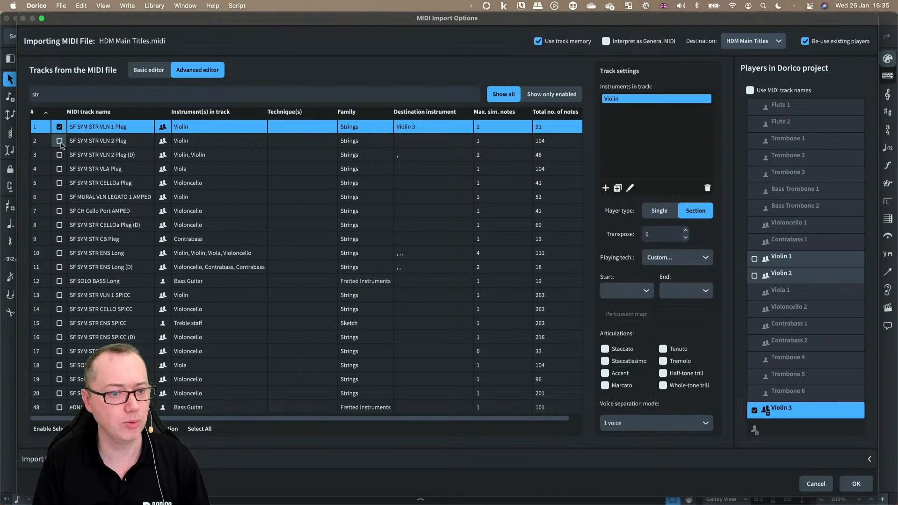
left_click(59, 142)
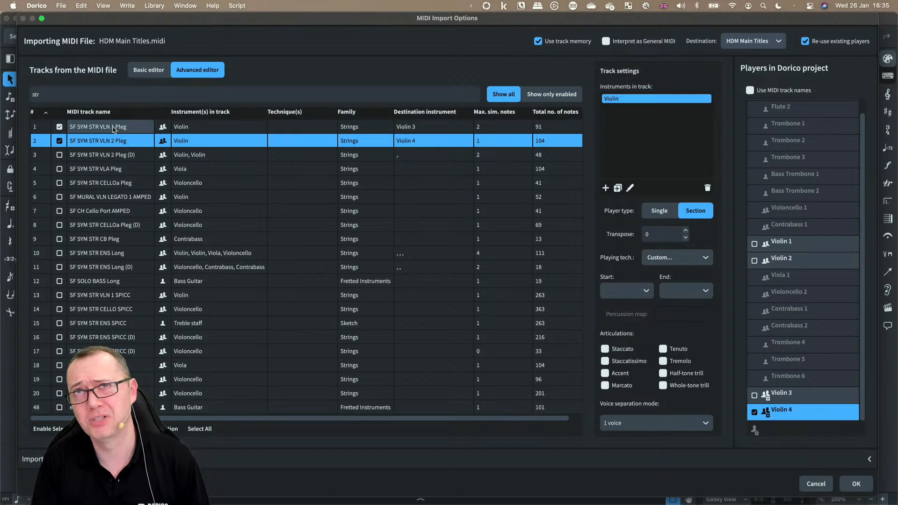
Step: Enable the SF SYM STR VLN 2 Pleg (D) track and assign its two violin instruments to the Violin 3 and Violin 4 players
left_click(92, 157)
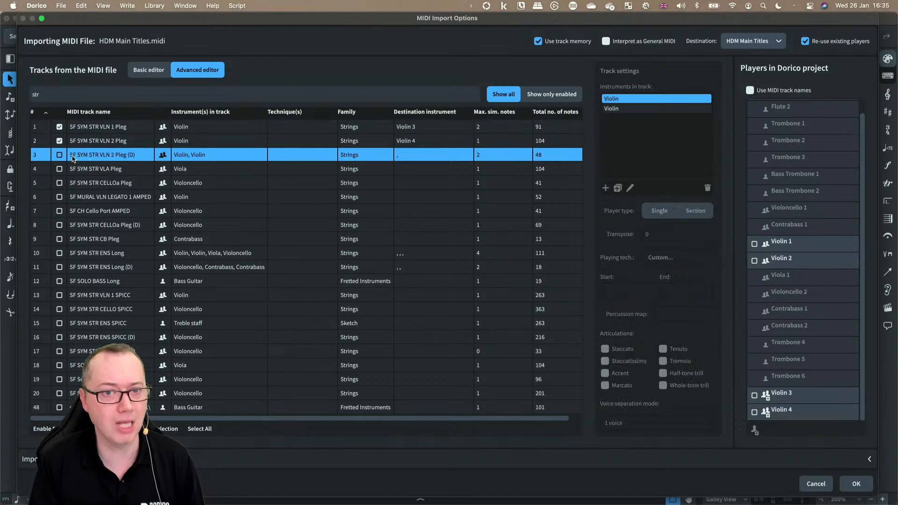
left_click(60, 155)
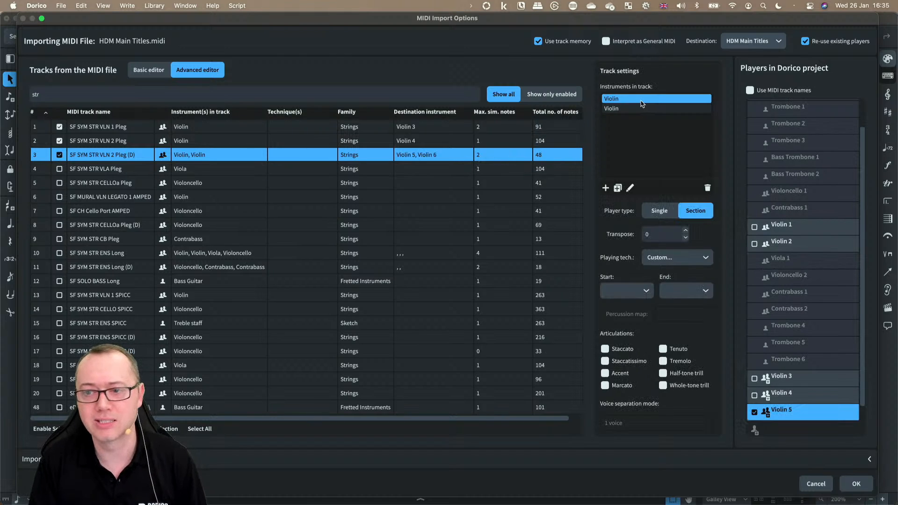
left_click(793, 376)
left_click(626, 109)
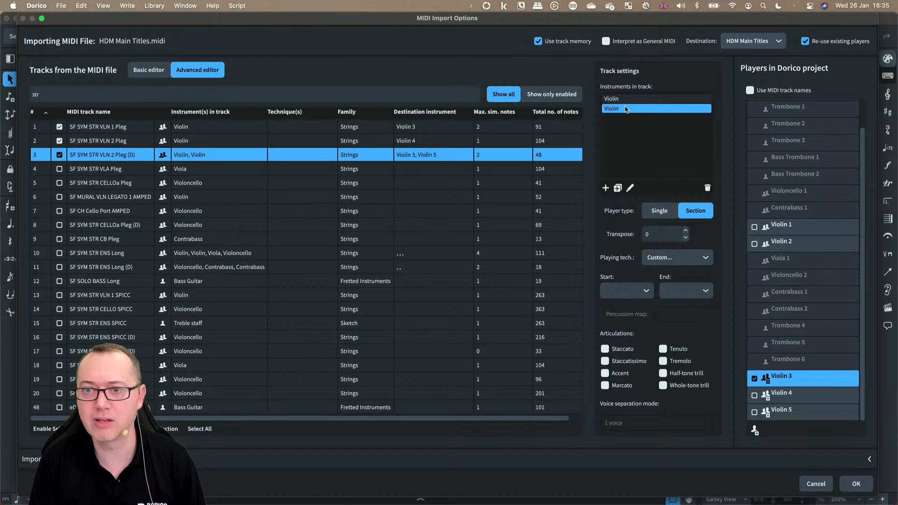
left_click(796, 393)
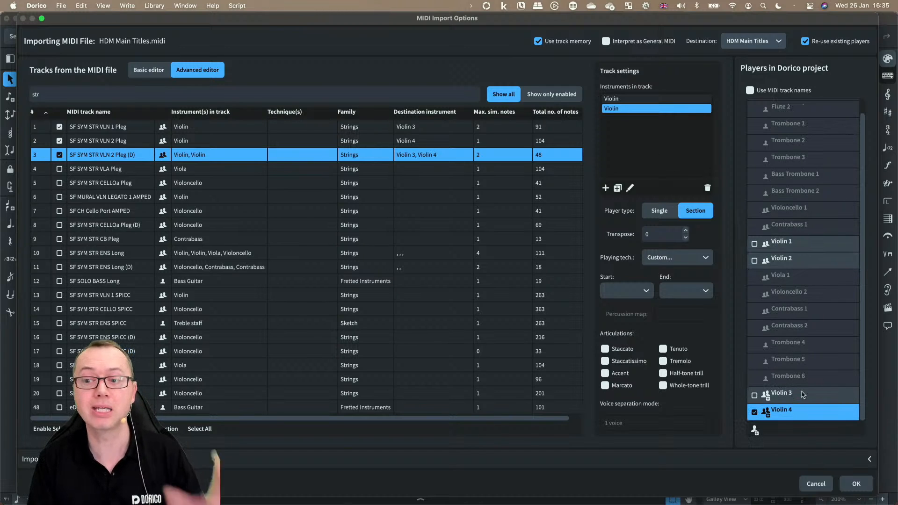
left_click(779, 465)
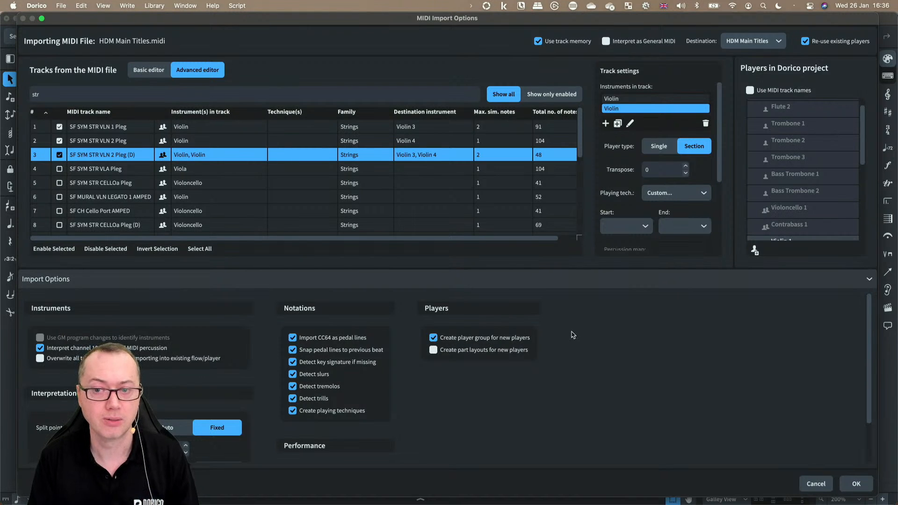
left_click(581, 286)
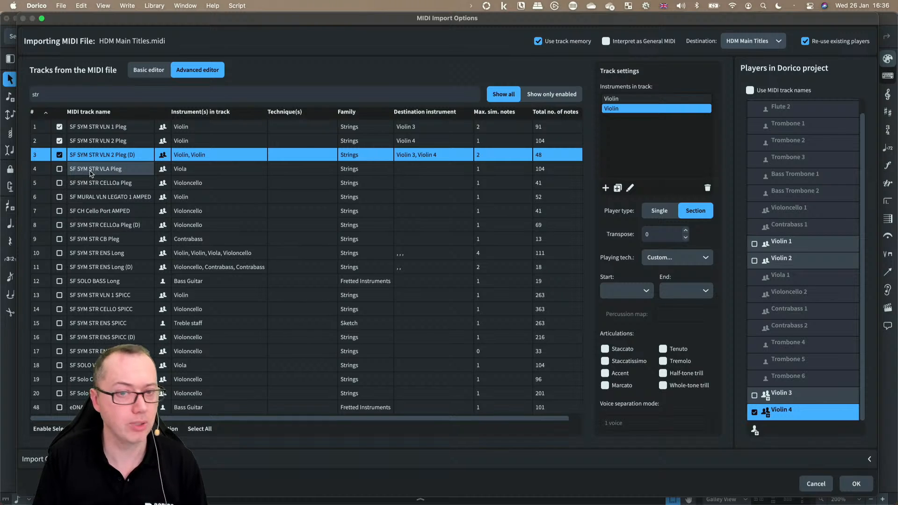
Step: Enable the SF SYM STR VLA Pleg and SF SYM STR CELLOa Pleg tracks and run the import
left_click(73, 172)
left_click(59, 169)
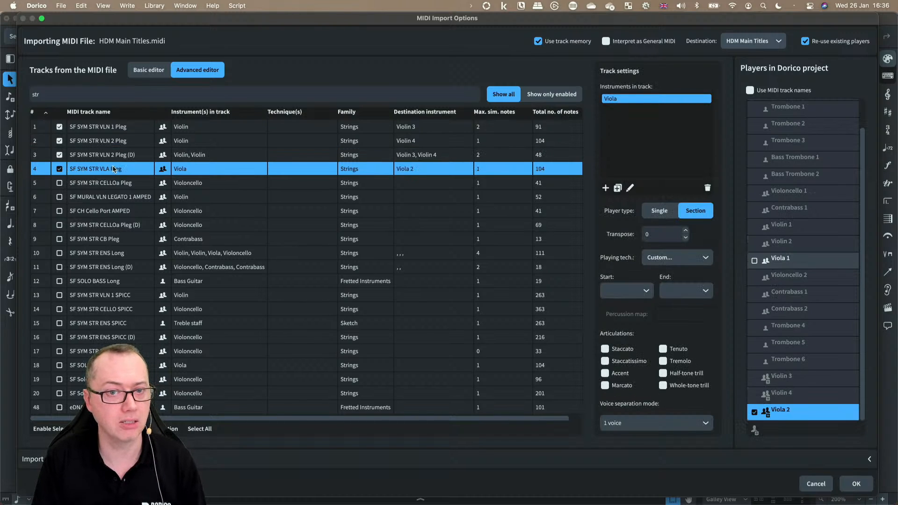
left_click(60, 184)
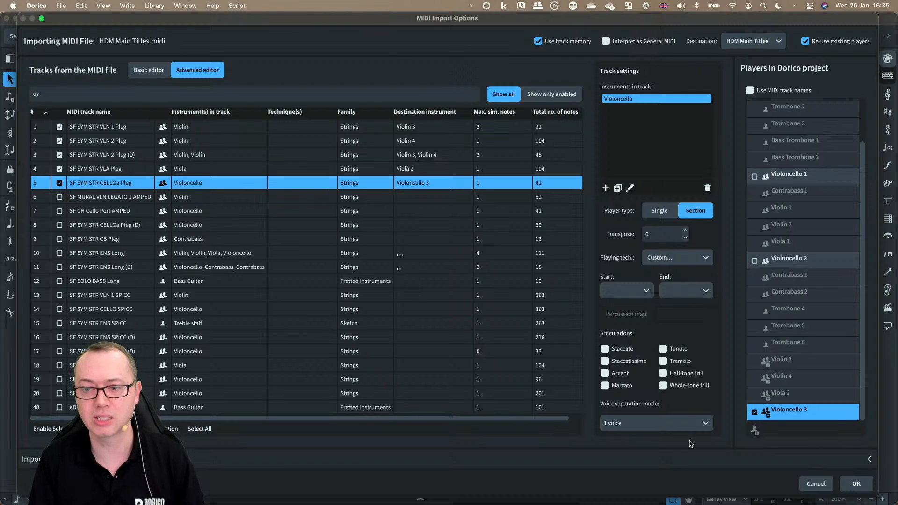
left_click(688, 458)
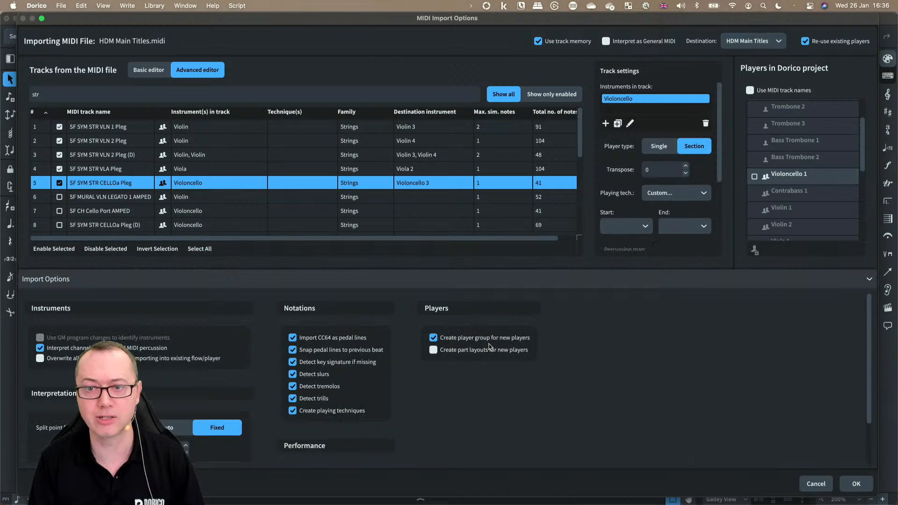
left_click(532, 289)
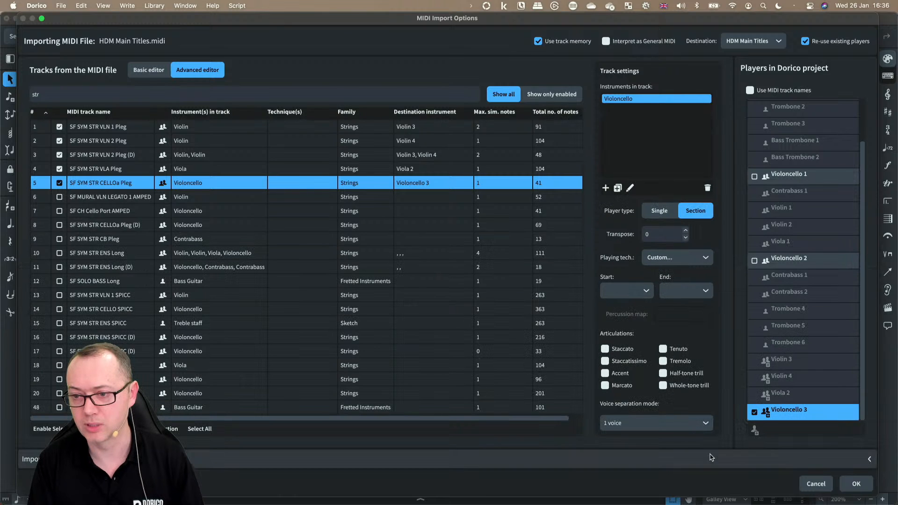
left_click(856, 483)
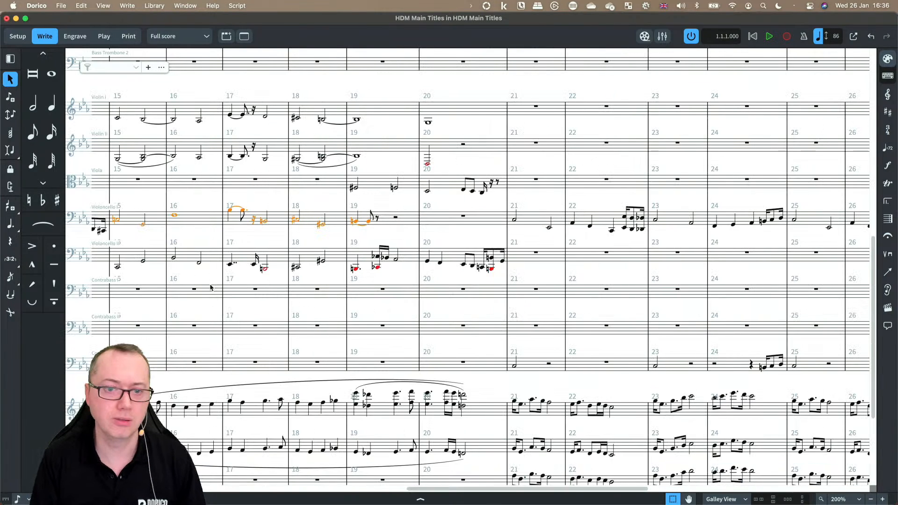
Step: Scroll through the score to review the newly imported string staves and the MIDI Import group
scroll(212, 287, "down", 5)
scroll(212, 287, "left", 15)
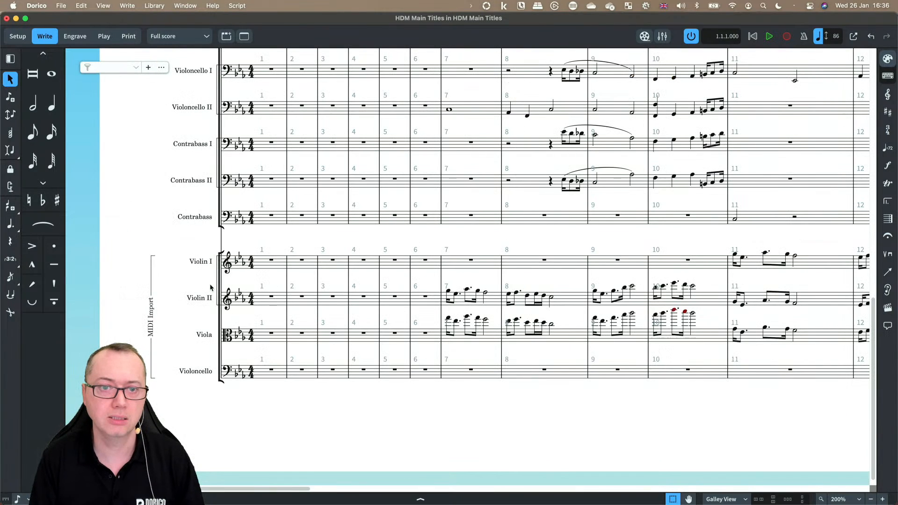
scroll(211, 287, "up", 5)
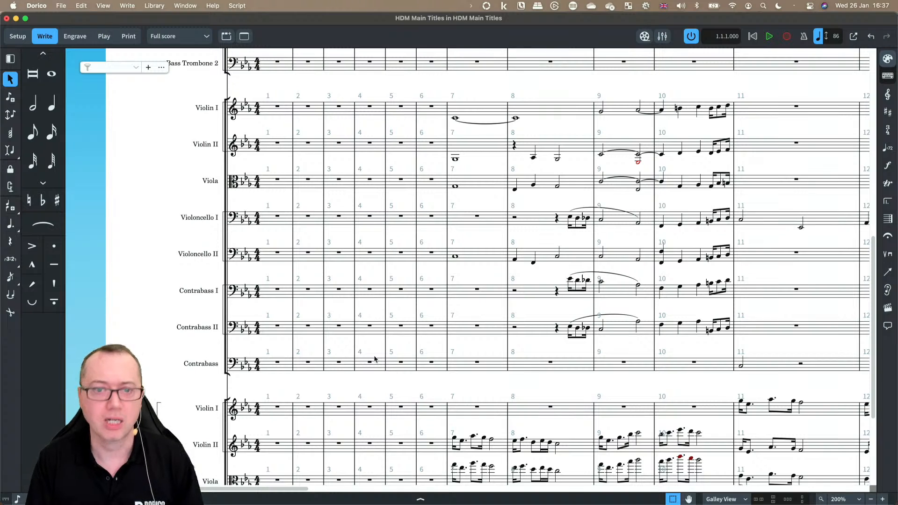
scroll(307, 347, "down", 1)
scroll(306, 347, "down", 2)
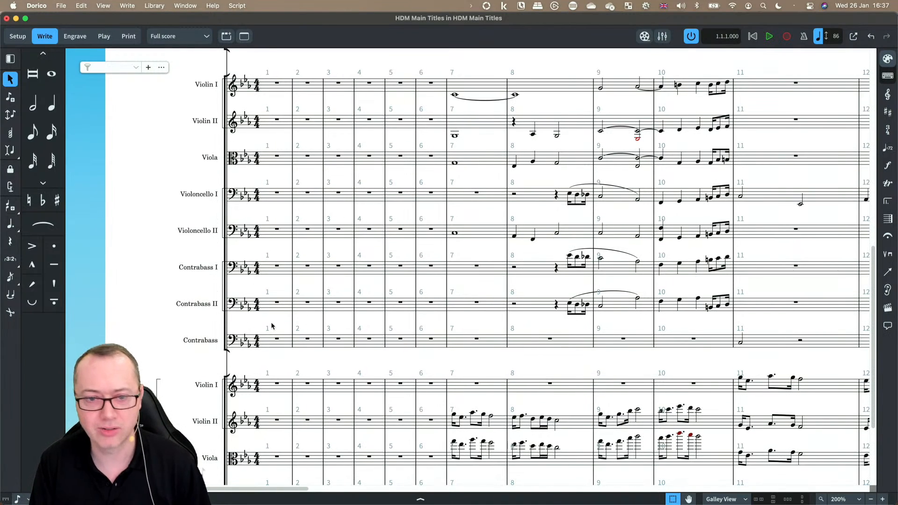
scroll(272, 326, "down", 1)
scroll(271, 326, "down", 5)
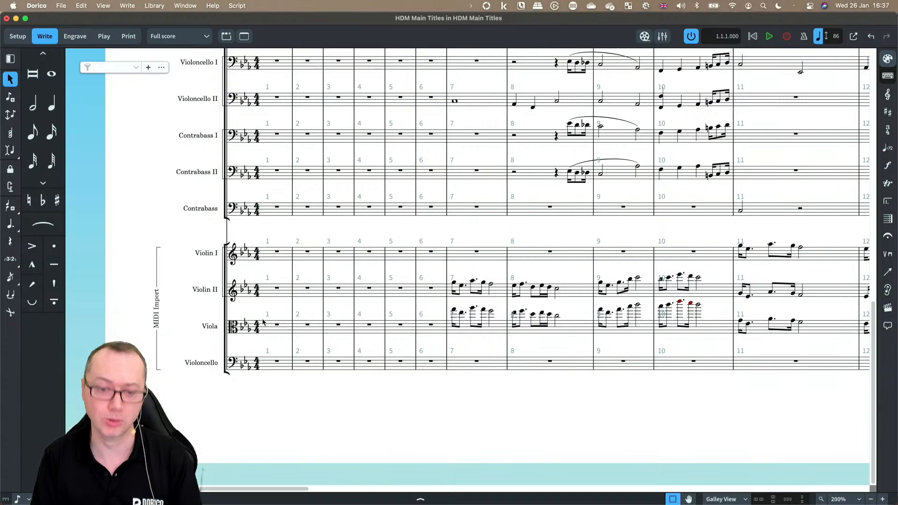
Step: In Setup mode, rename the MIDI Import player group to Overdubs
key("super+1")
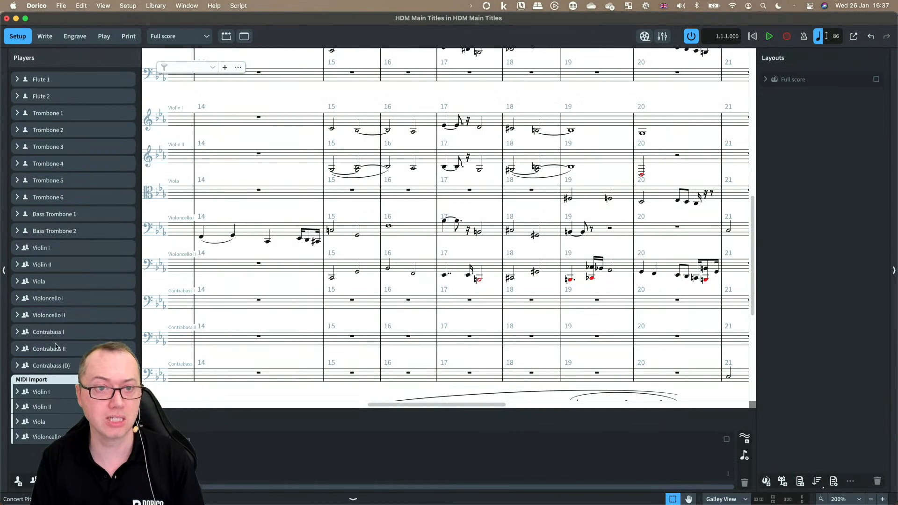
double_click(33, 379)
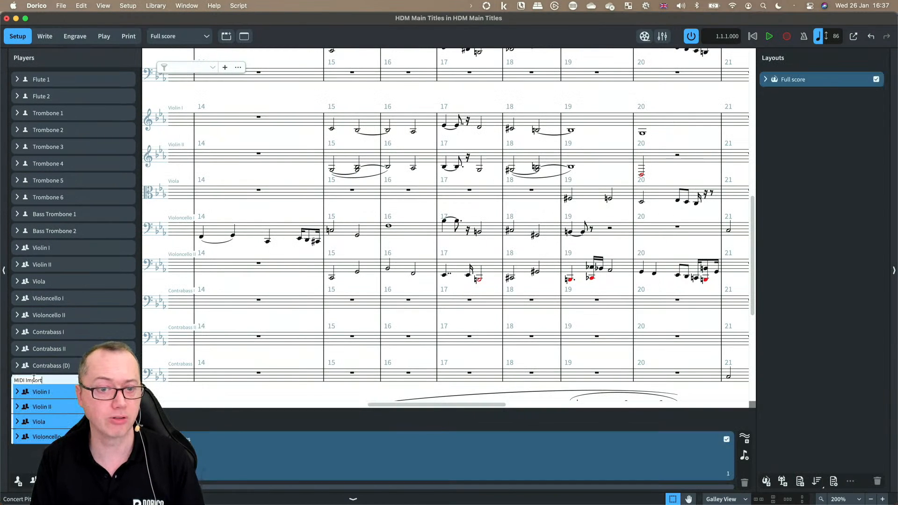
key("super+a")
type("Overdubs")
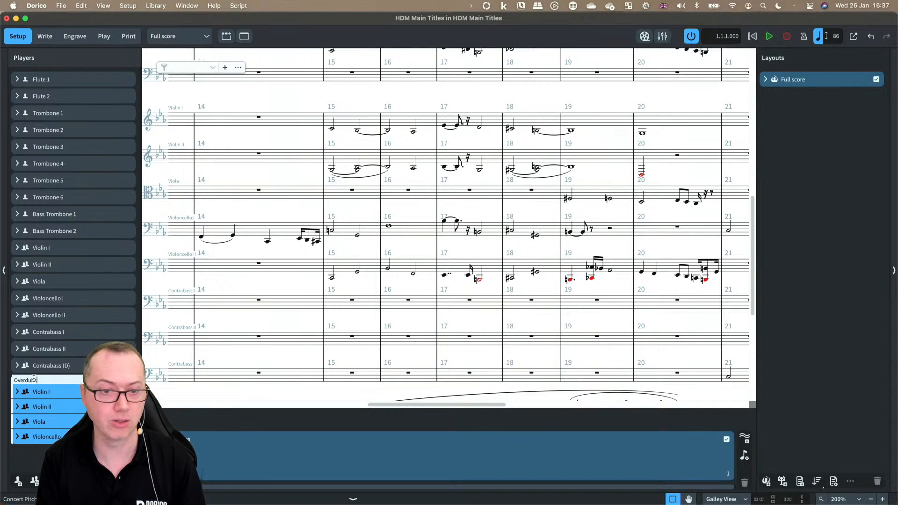
key("Return")
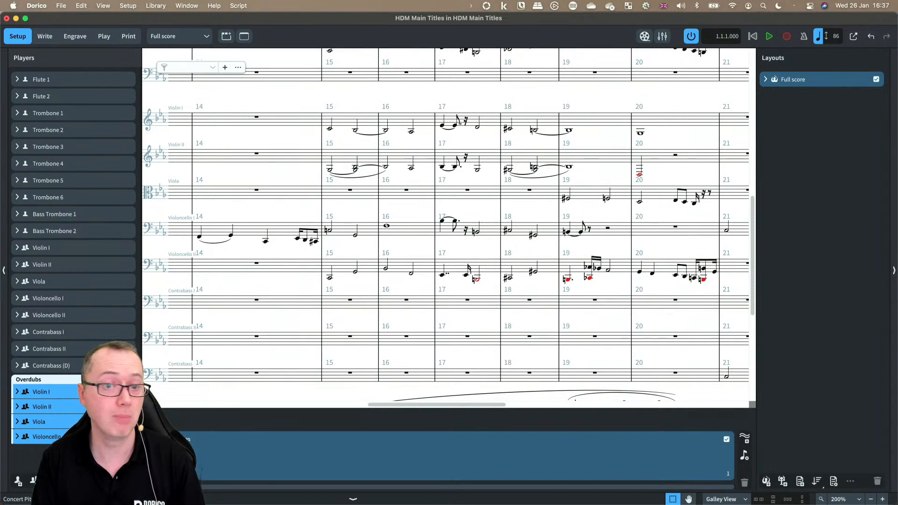
Step: Return to Write mode and scroll along the Overdubs staves to review their content
key("super+2")
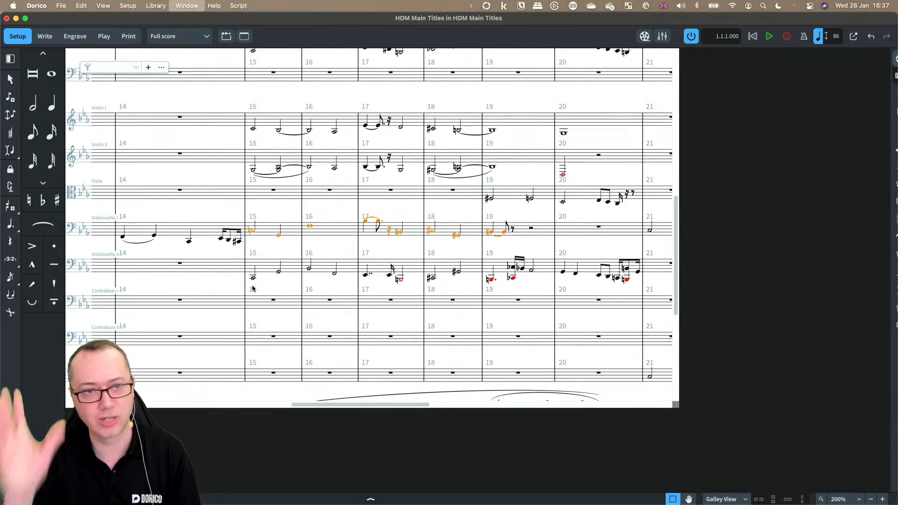
scroll(288, 291, "down", 5)
scroll(288, 291, "left", 10)
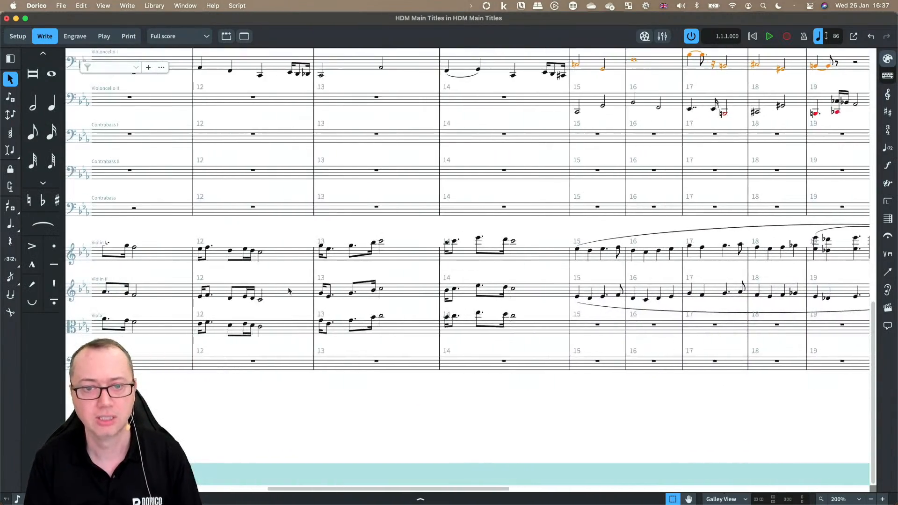
scroll(288, 291, "right", 15)
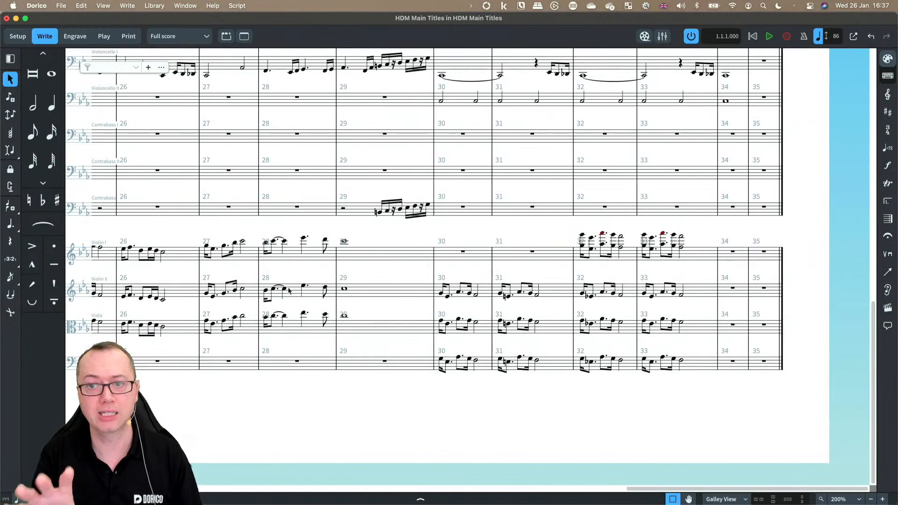
scroll(288, 291, "left", 4)
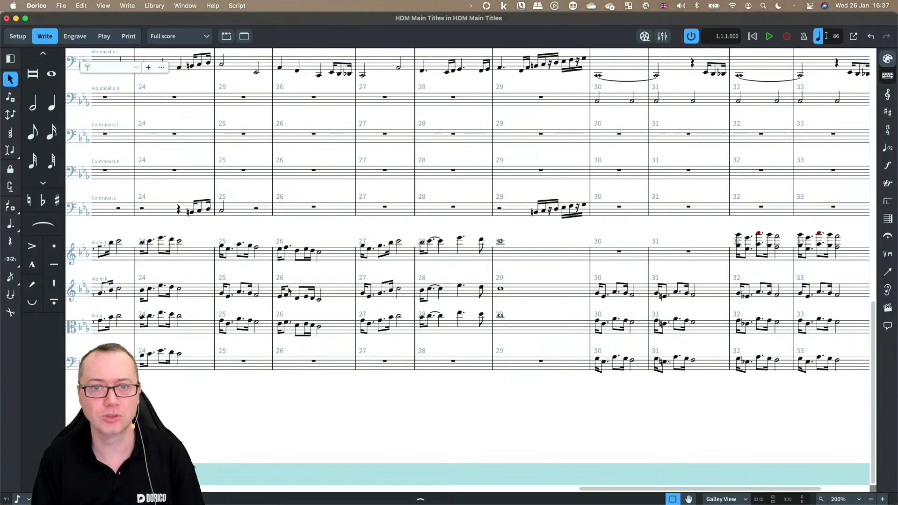
scroll(119, 204, "left", 3)
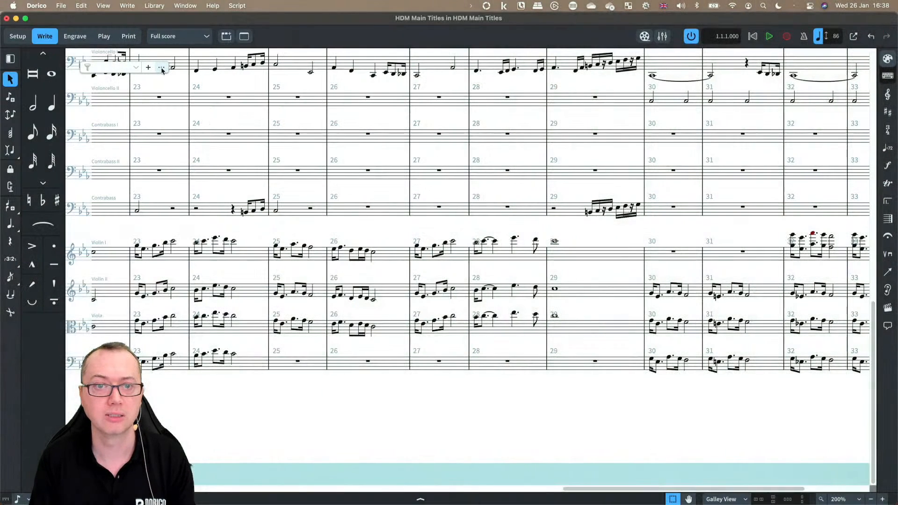
Step: Open Manage Instrument Filters and automatically generate instrument filter presets for the full score
left_click(162, 70)
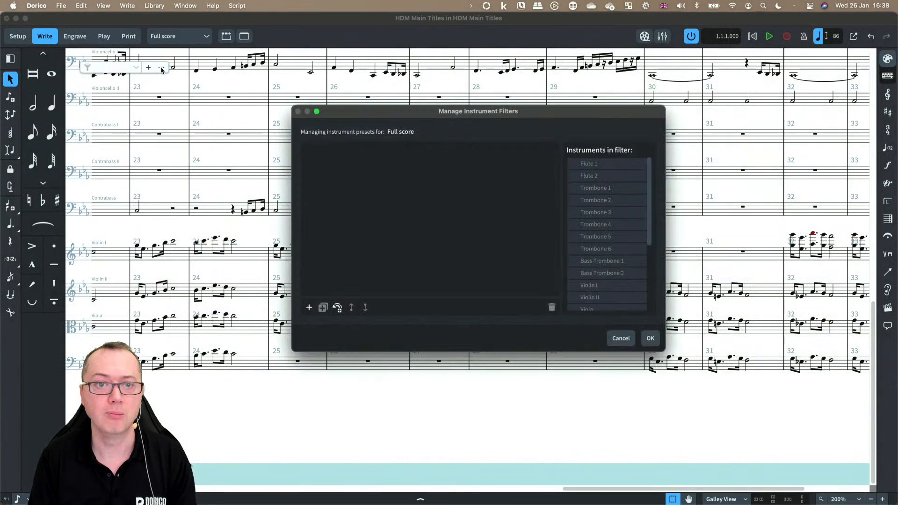
left_click(337, 308)
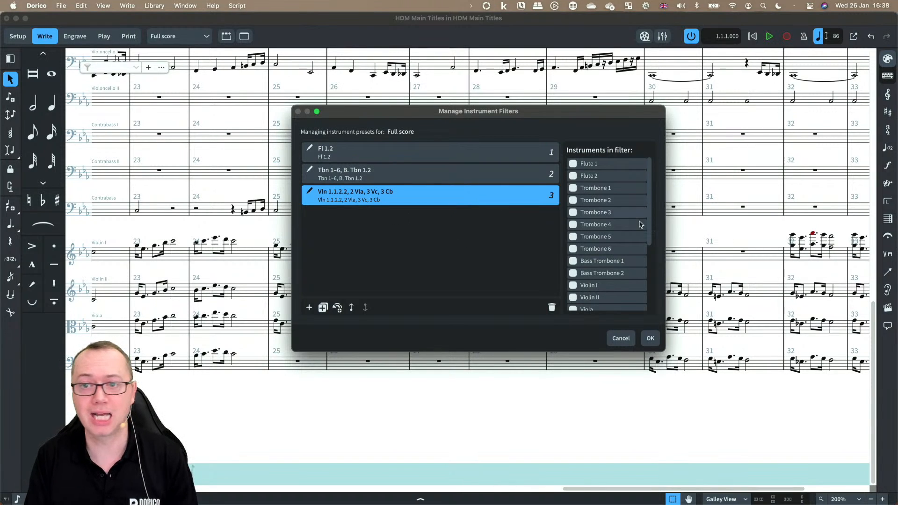
scroll(624, 267, "down", 5)
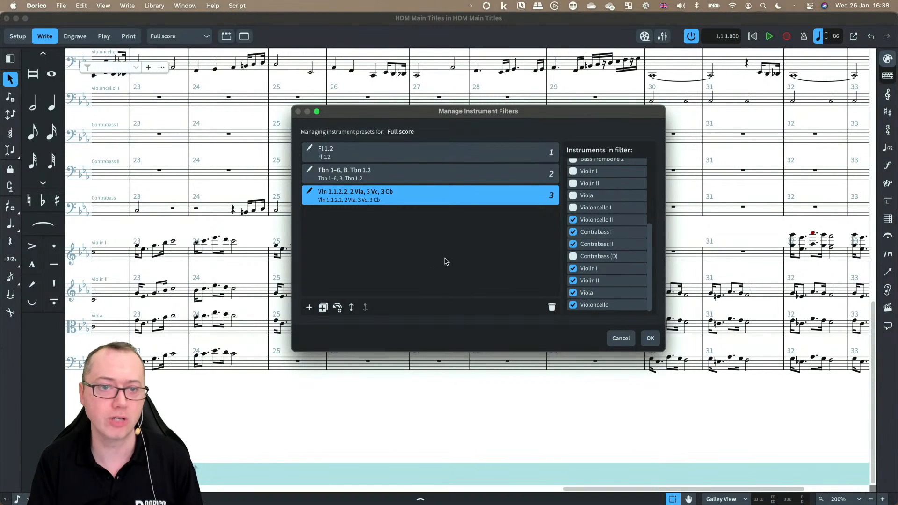
left_click(649, 338)
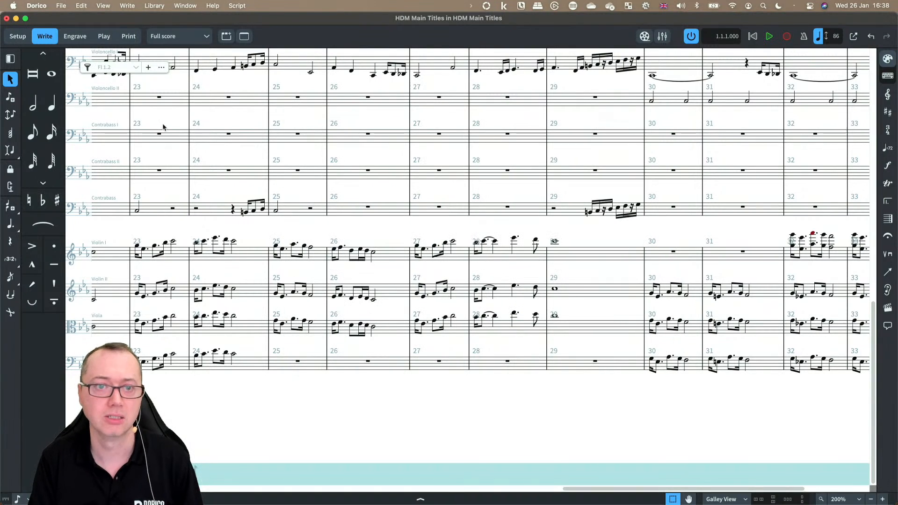
Step: Apply the Fl 1.2, Tbn 1–6, B. Tbn 1.2 and Vln 1.1.2.2, 2 Vla, 3 Vc, 3 Cb filters in turn
left_click(87, 68)
left_click(135, 68)
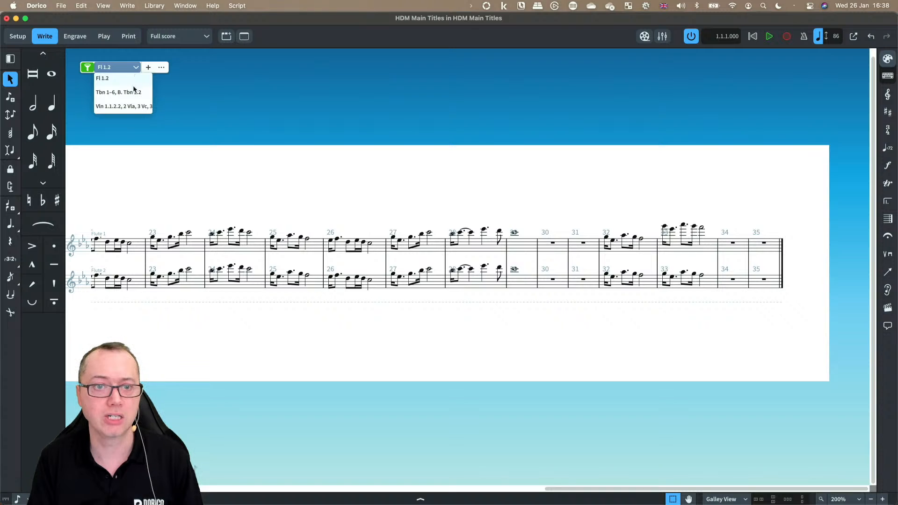
left_click(131, 93)
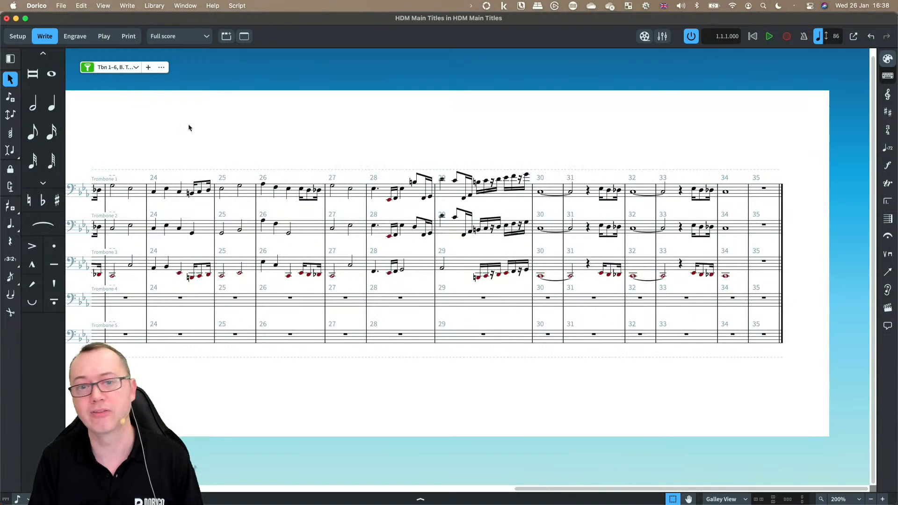
left_click(136, 67)
left_click(124, 106)
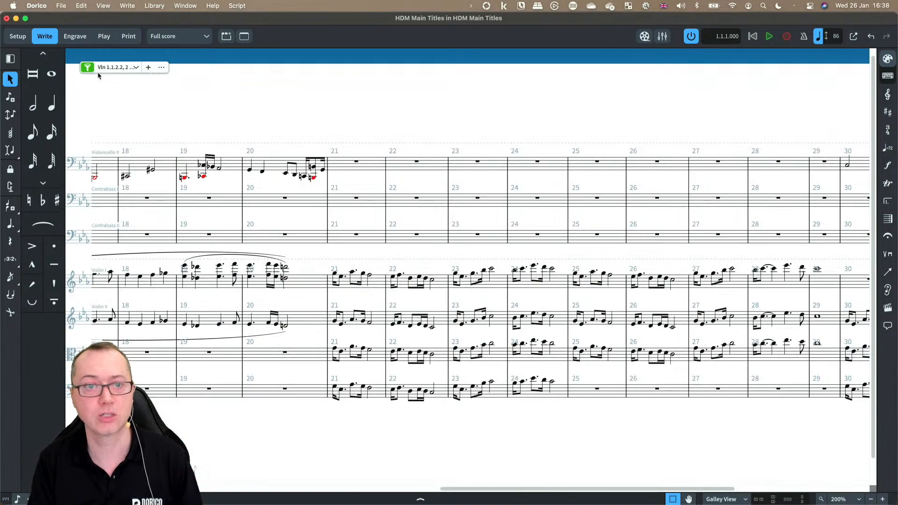
Step: Clear the active instrument filter so the full score shows all staves again
left_click(87, 69)
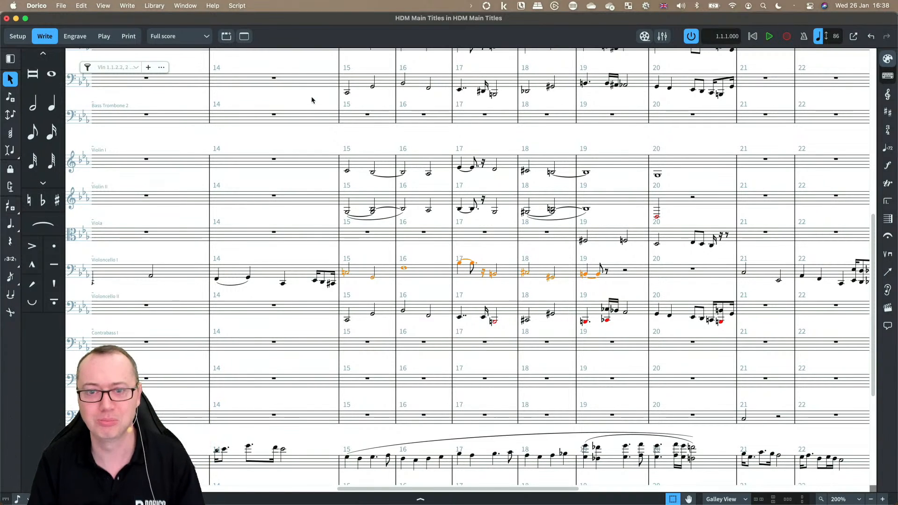
left_click(361, 249)
scroll(361, 249, "down", 3)
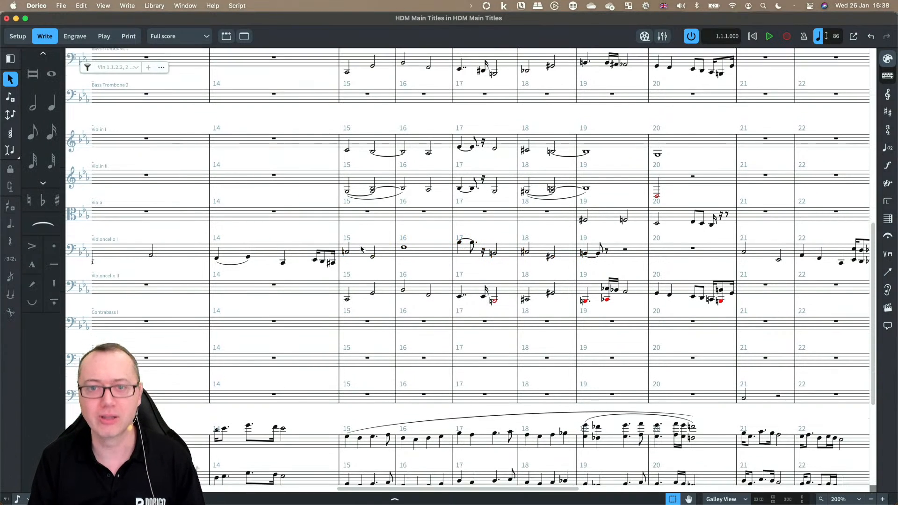
scroll(361, 248, "down", 3)
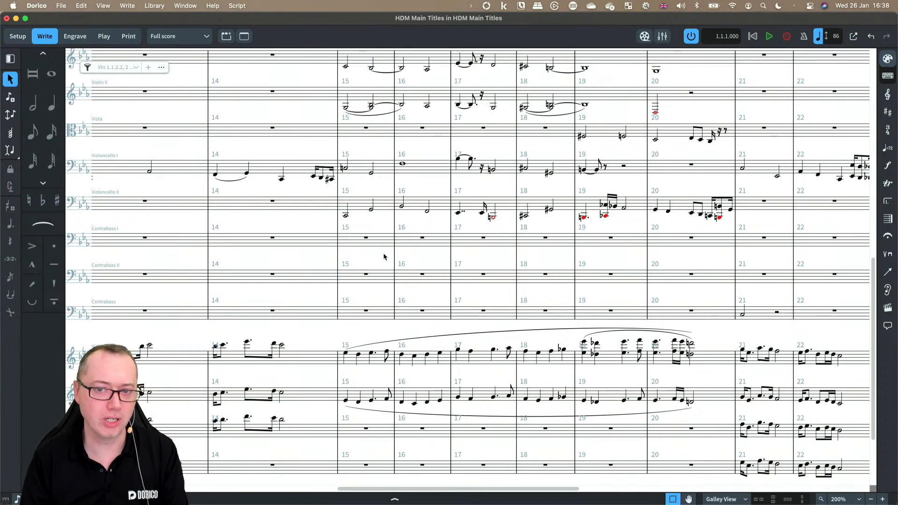
Step: Activate the project for playback and review the project activation options in the Play preferences
left_click(691, 37)
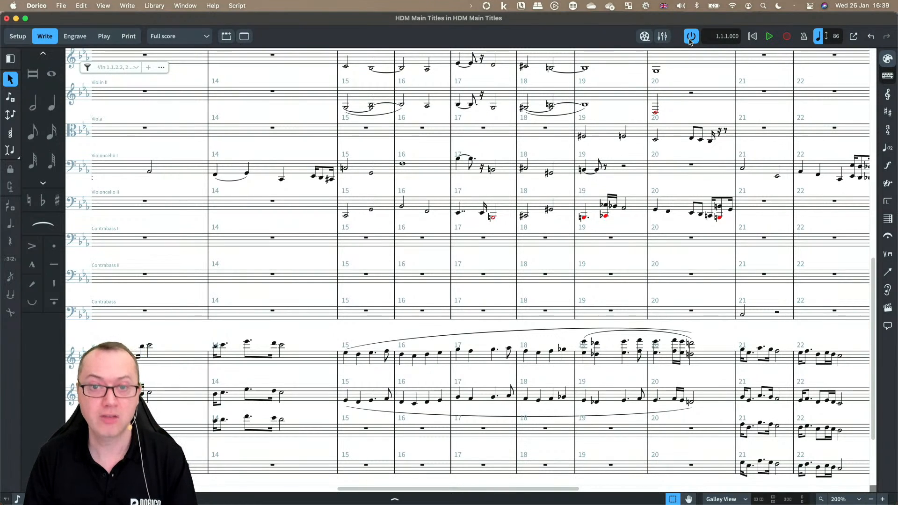
left_click(60, 7)
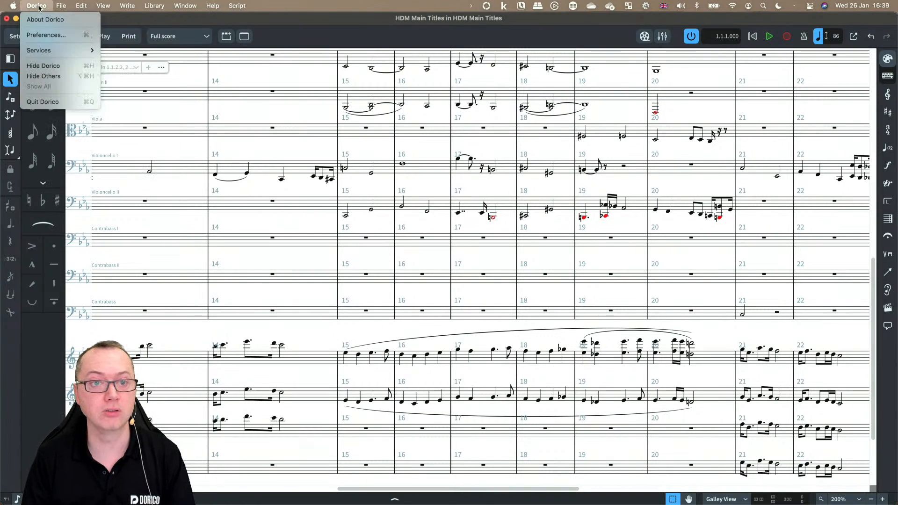
left_click(43, 36)
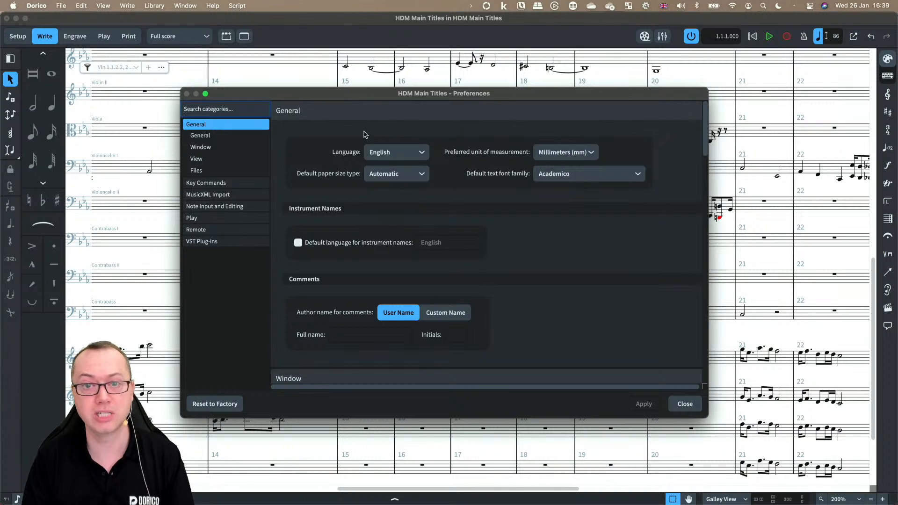
left_click(234, 218)
scroll(565, 275, "down", 2)
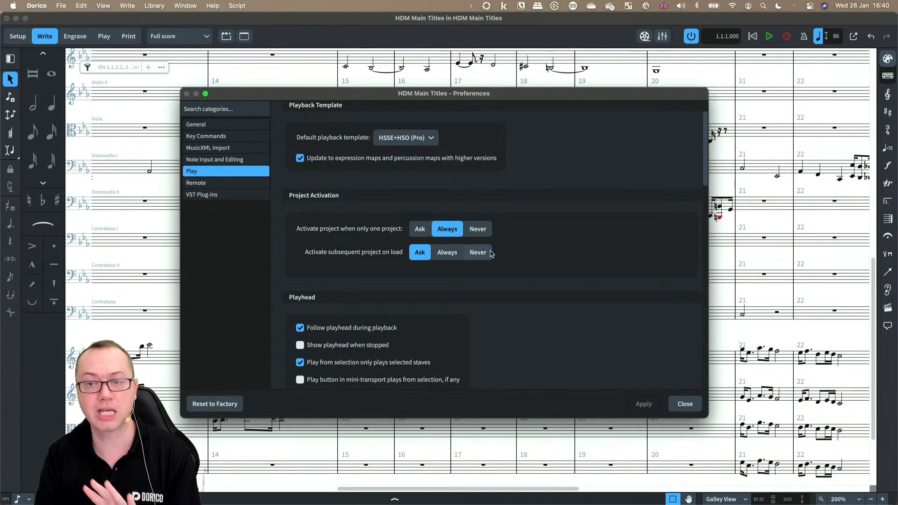
left_click(690, 410)
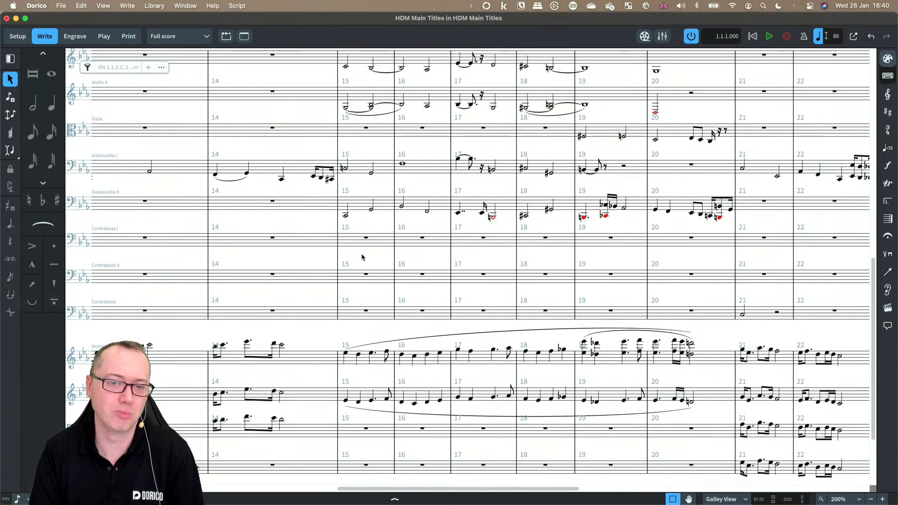
Step: Inspect the HALion Sonic SE instrument loaded for Flute 1 in Play mode, then close it
key("super+1")
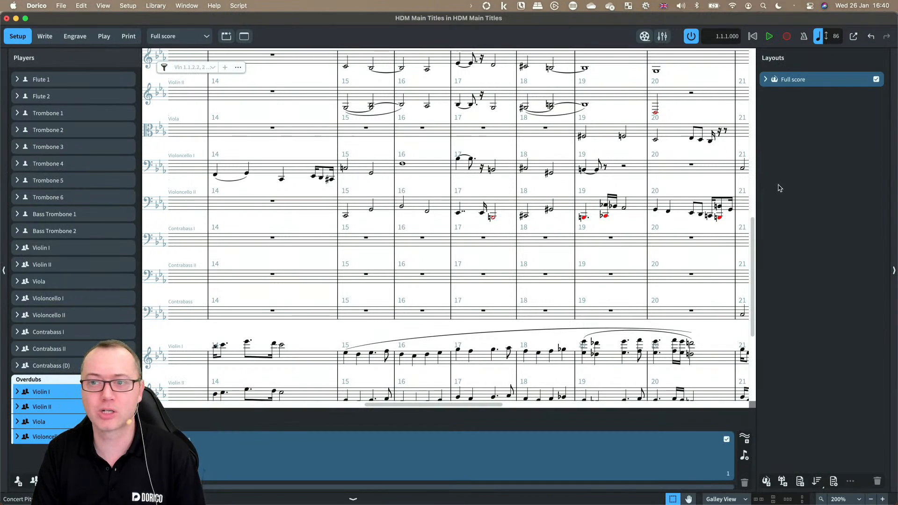
key("super+2")
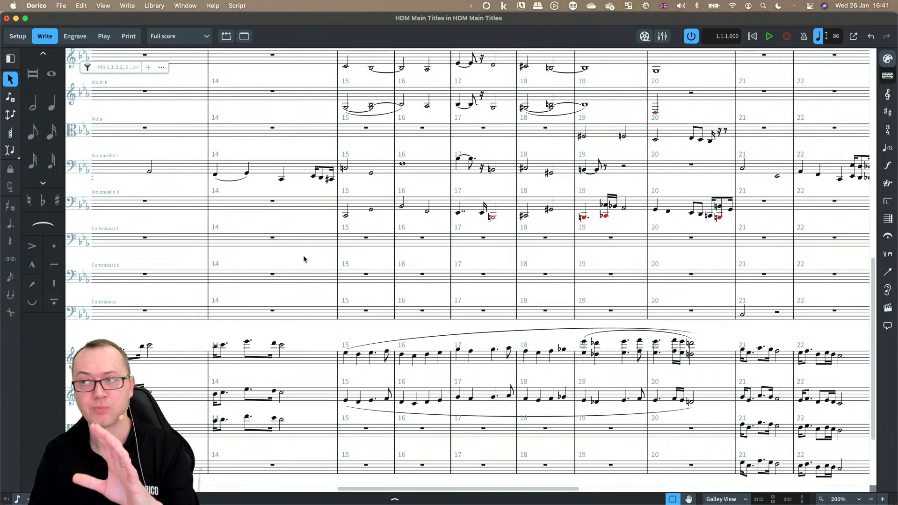
left_click(101, 37)
left_click(69, 97)
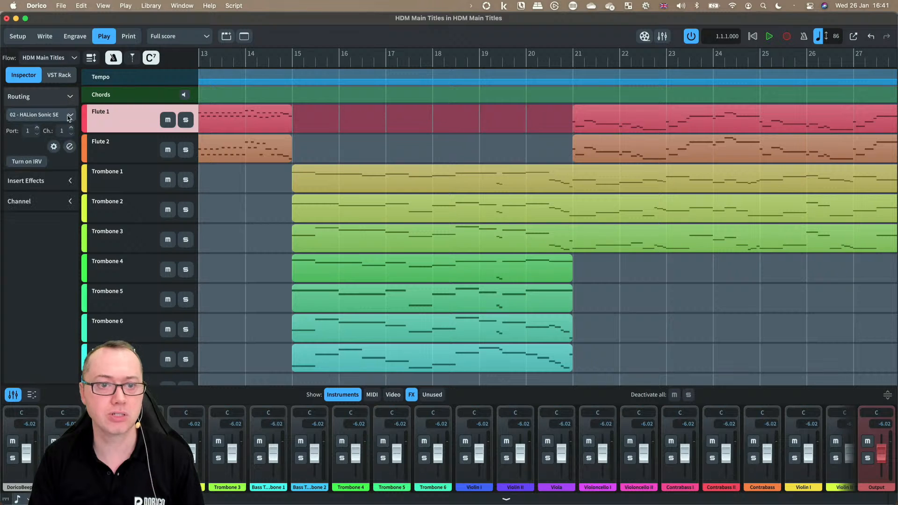
left_click(69, 146)
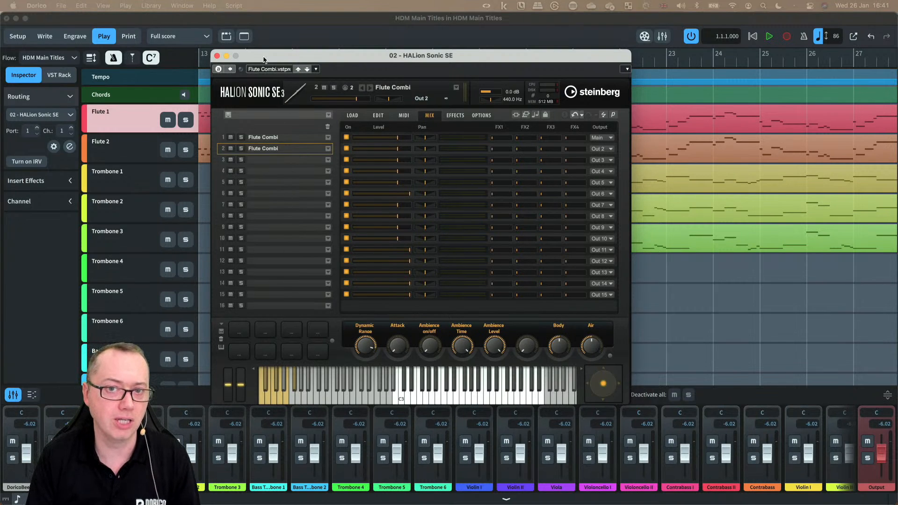
left_click(217, 56)
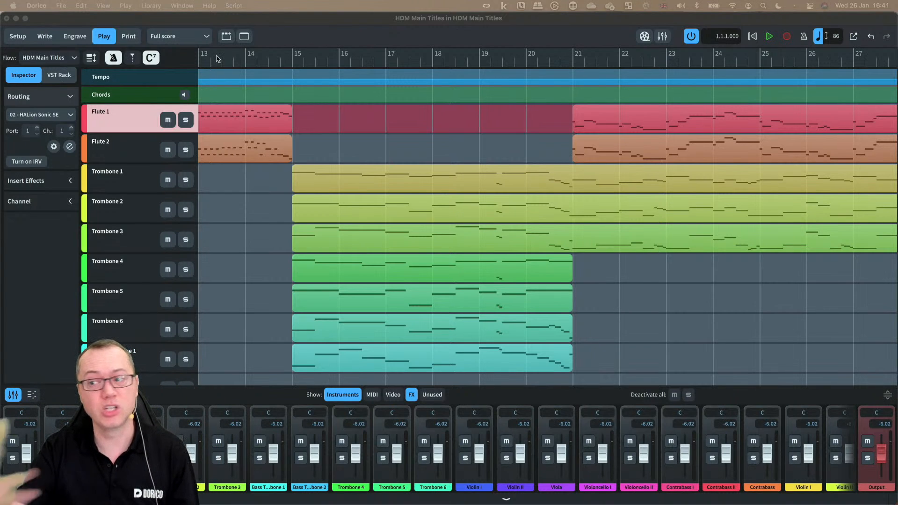
Step: Reapply the HSSE+HSO (Pro) playback template to the project
left_click(190, 21)
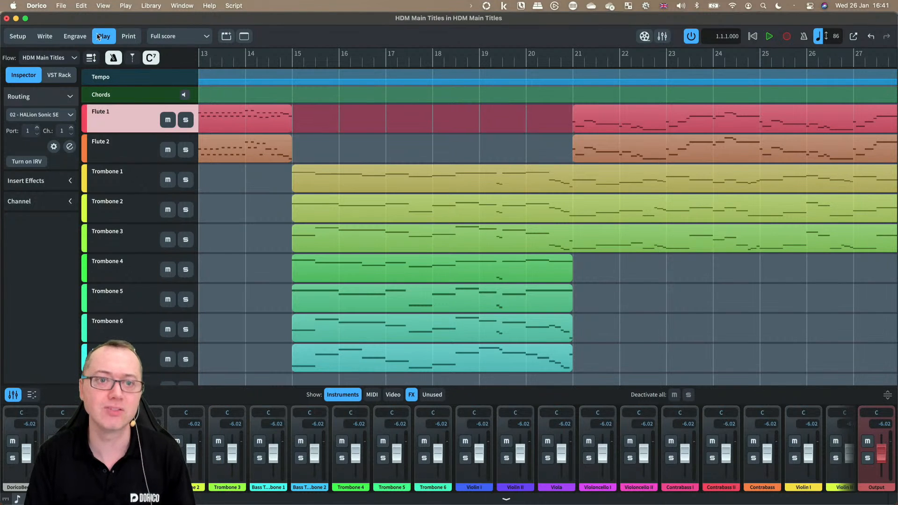
left_click(125, 6)
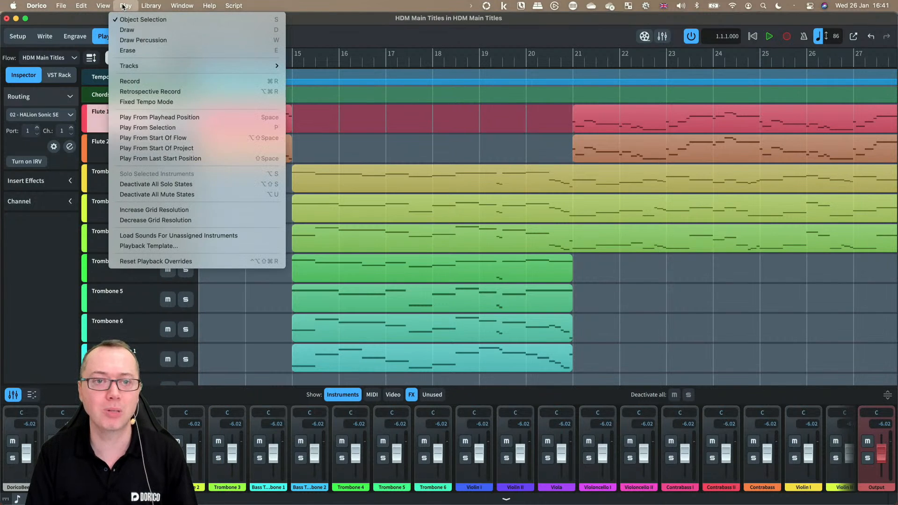
left_click(154, 246)
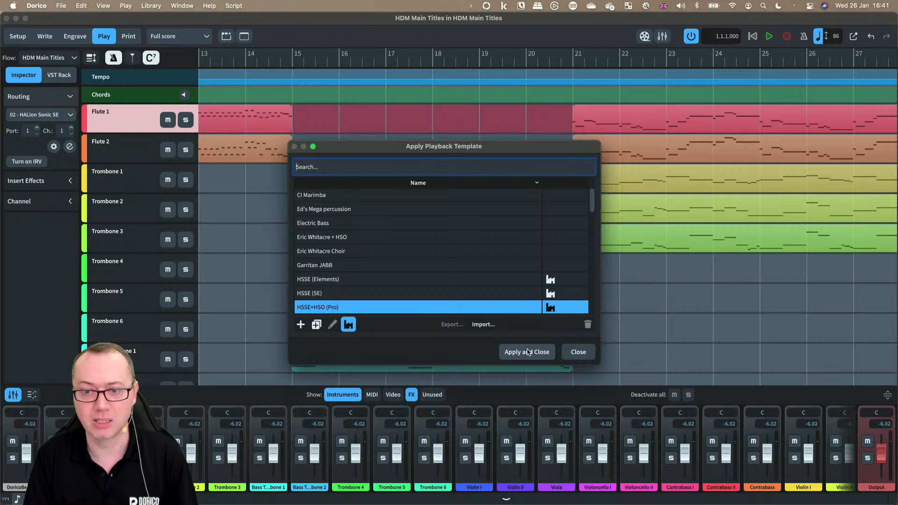
left_click(527, 352)
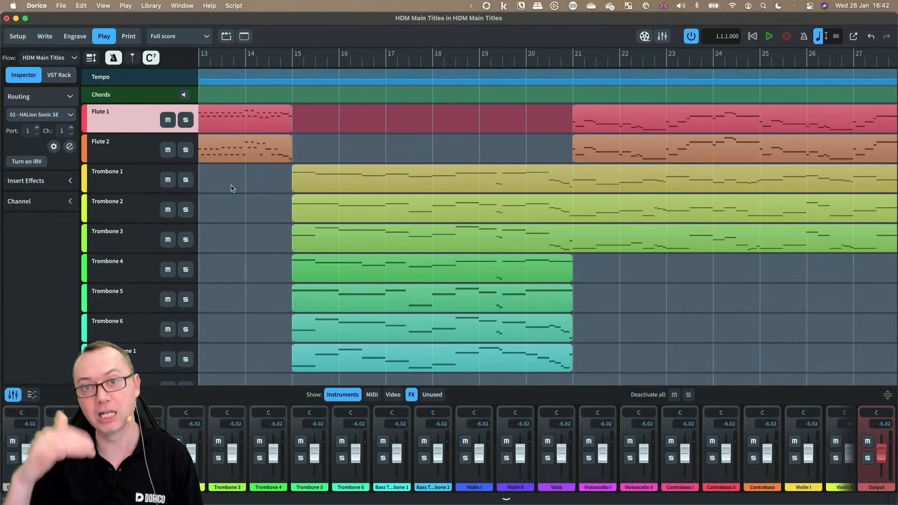
Step: Select the opening Violin II notes in Write mode and inspect them in the Key Editor
key("super+2")
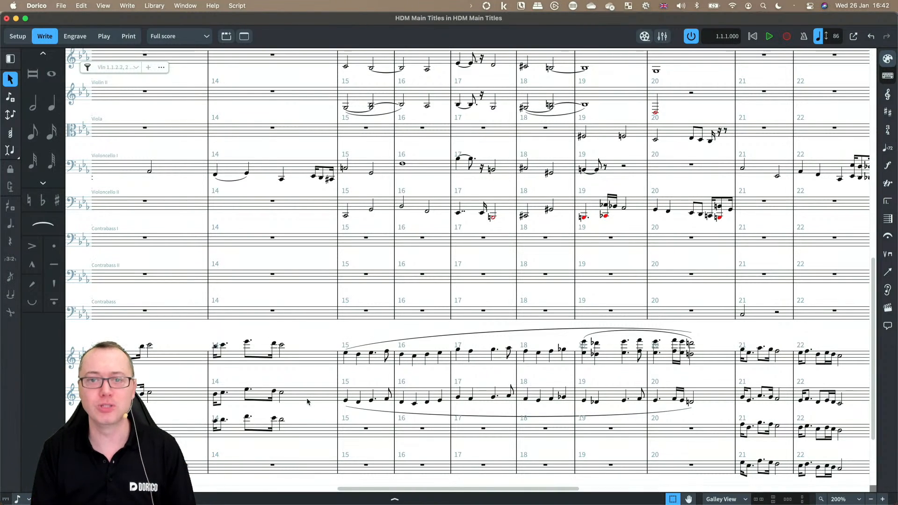
left_click(346, 109)
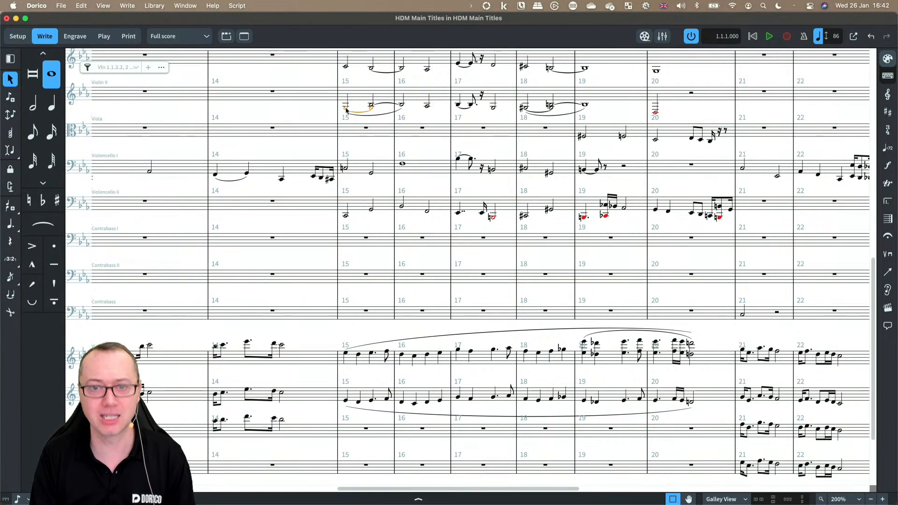
key("super+8")
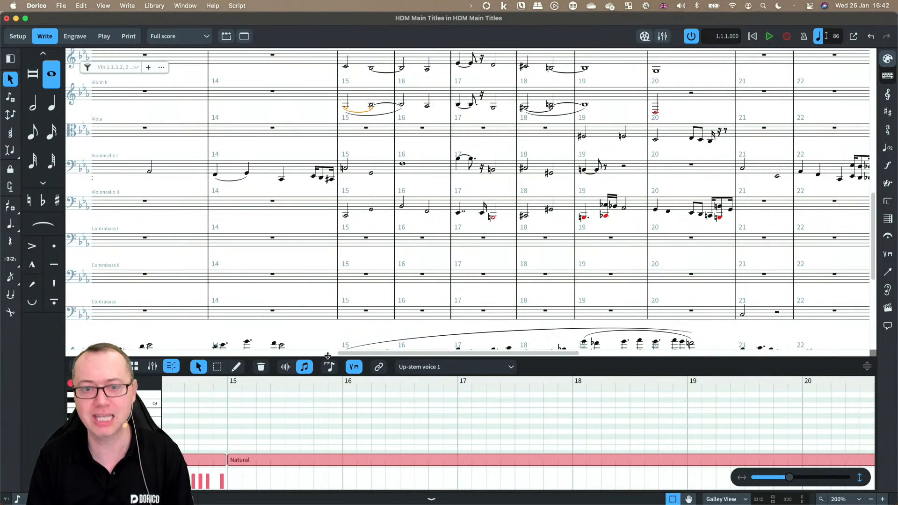
scroll(314, 423, "down", 2)
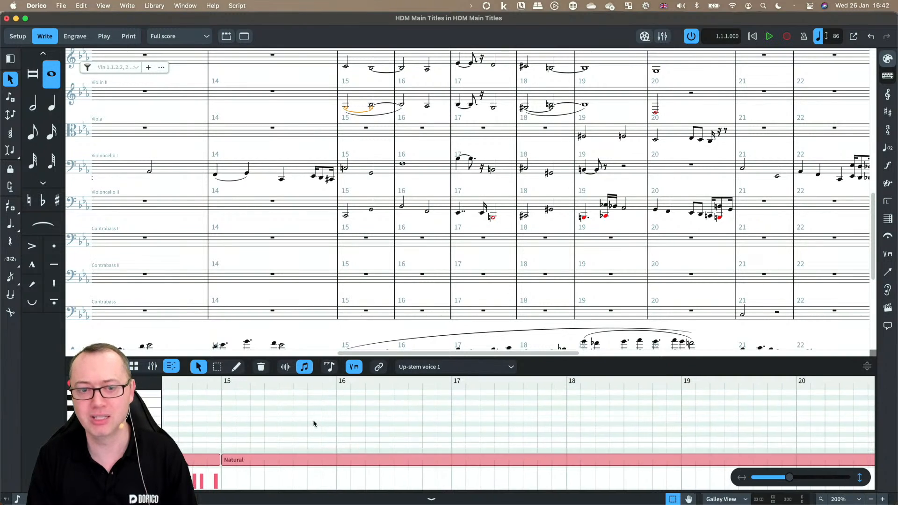
scroll(314, 424, "up", 2)
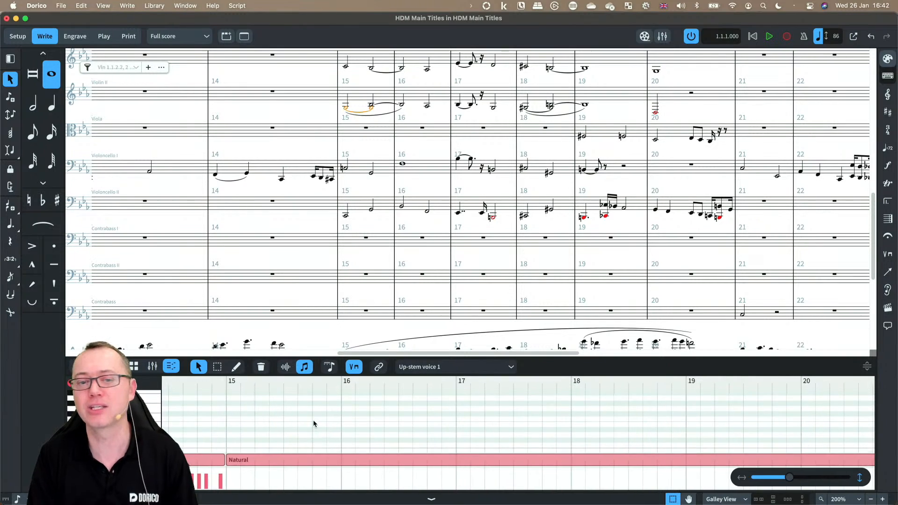
left_click(367, 99, "shift")
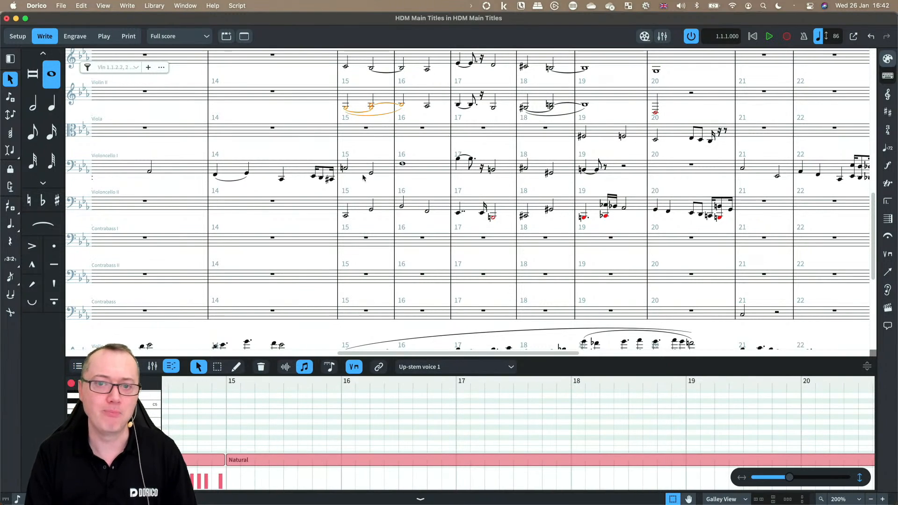
key("super+8")
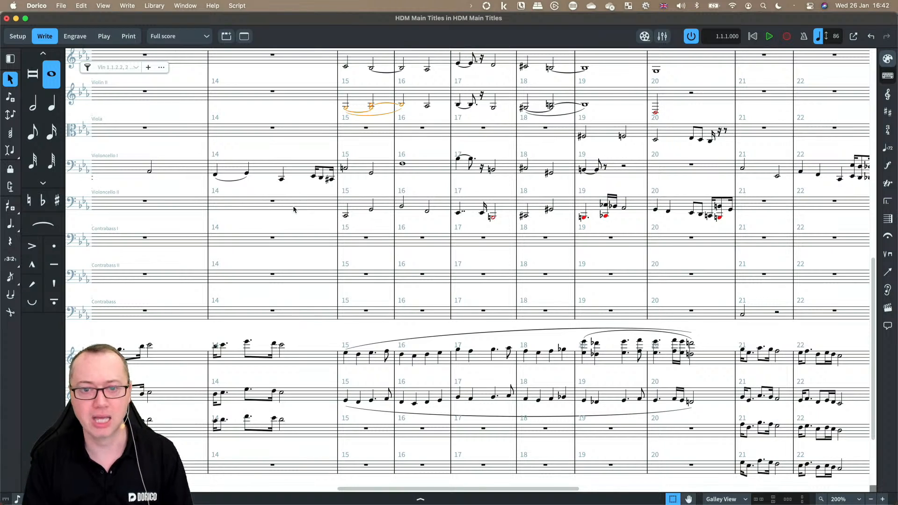
Step: Import the MIDI file HDM Main Titles.midi into the project
scroll(201, 187, "left", 10)
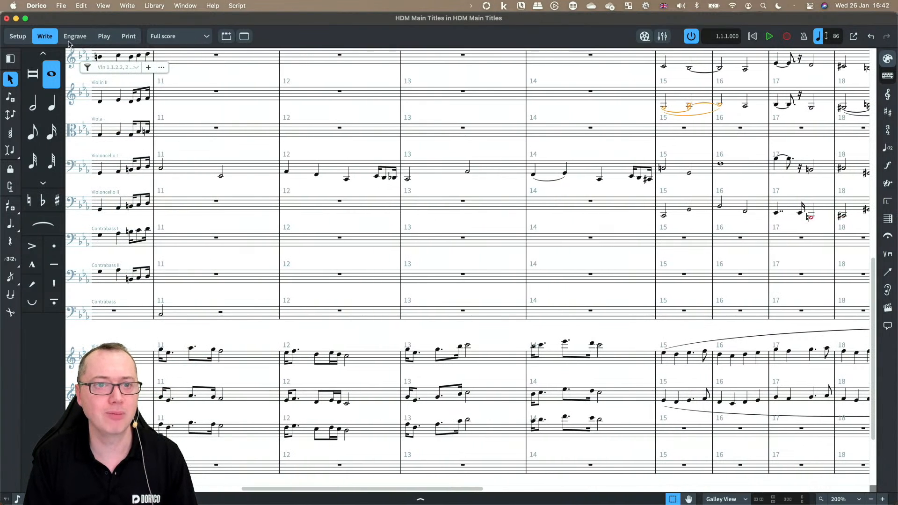
left_click(61, 5)
mouse_move(84, 134)
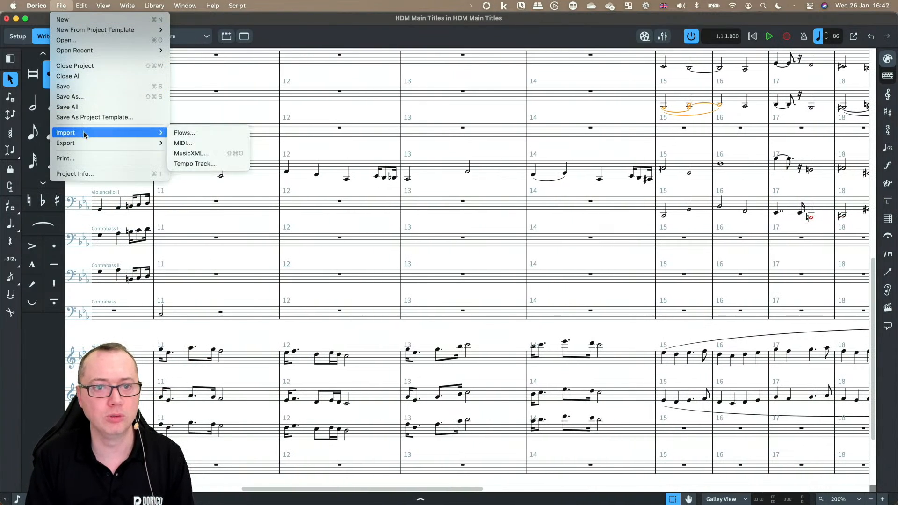
left_click(189, 143)
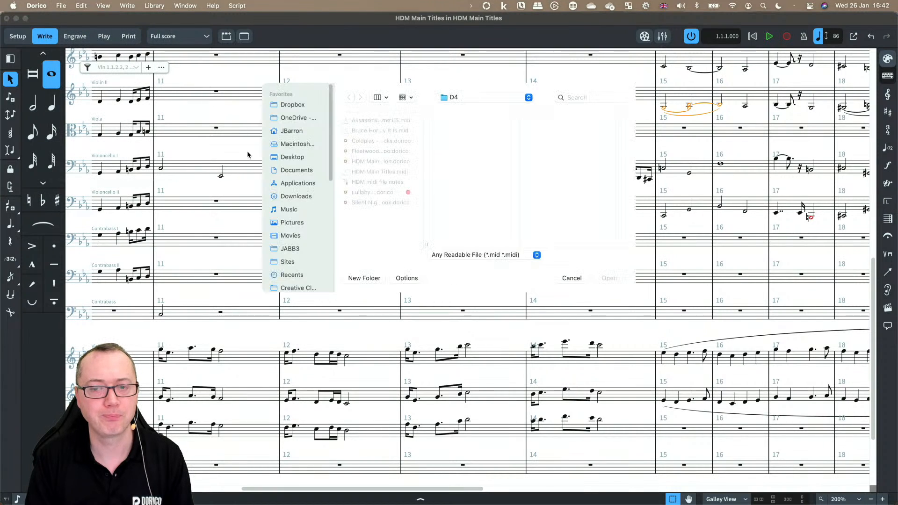
left_click(398, 172)
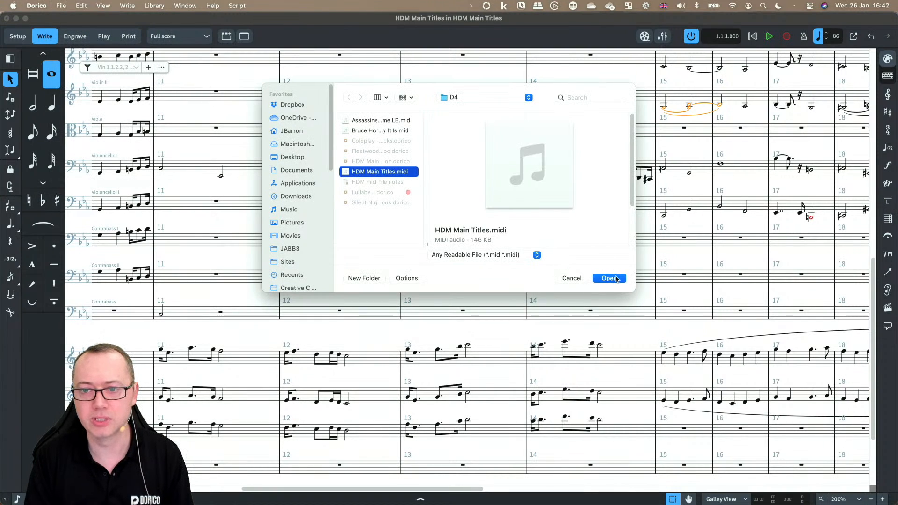
left_click(608, 278)
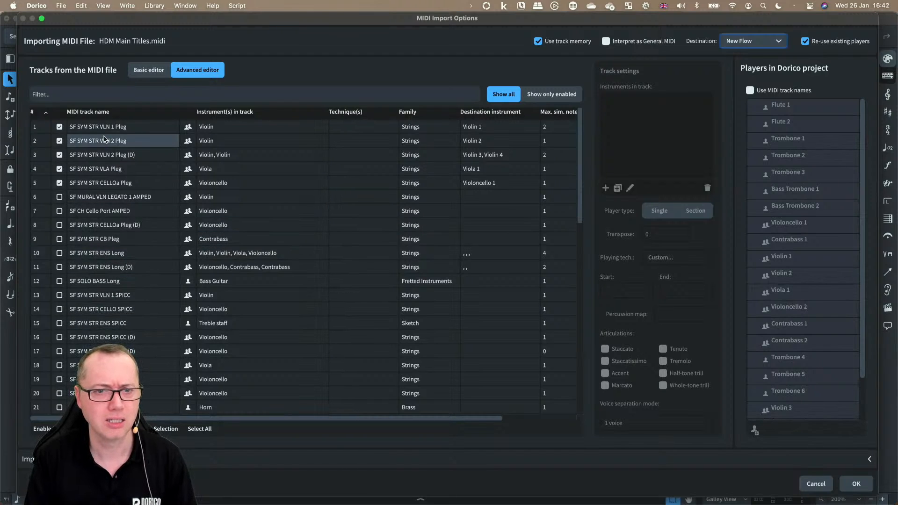
Step: Disable all MIDI tracks, filter the track list by 'pia', and enable both piano tracks
left_click(199, 429)
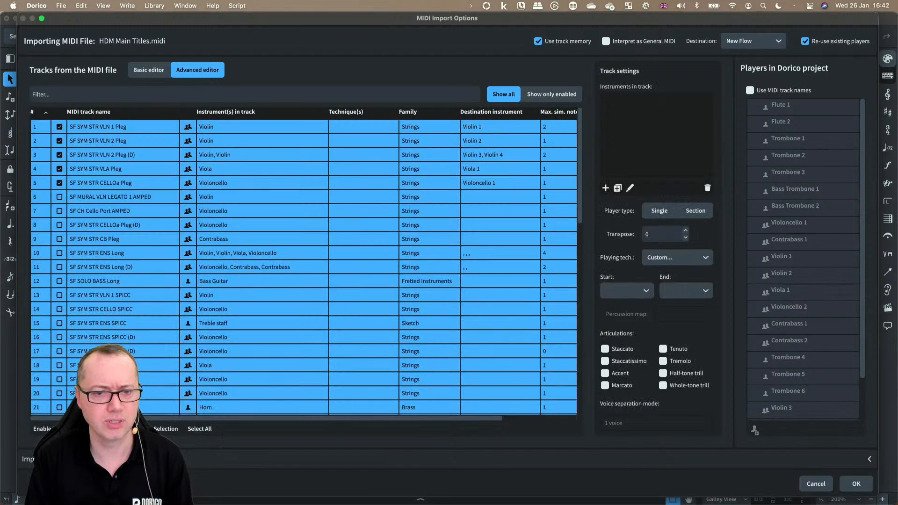
left_click(166, 429)
left_click(78, 95)
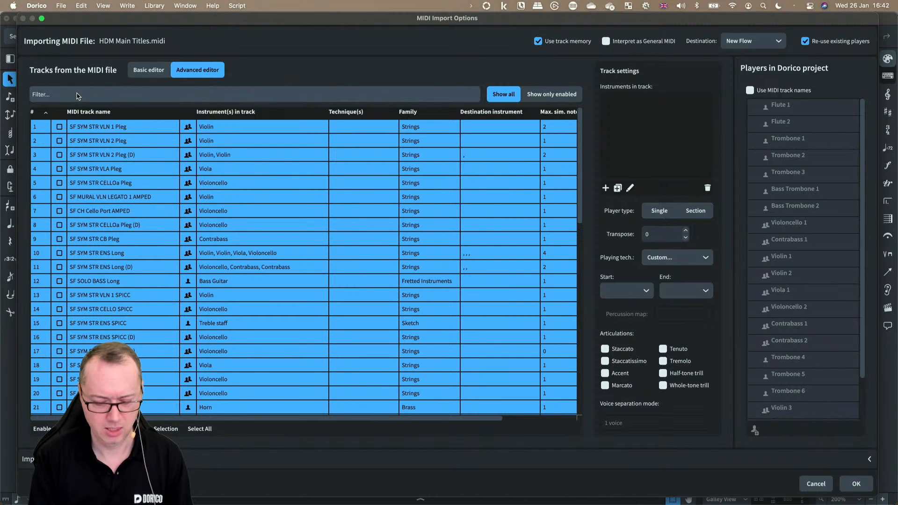
type("pia")
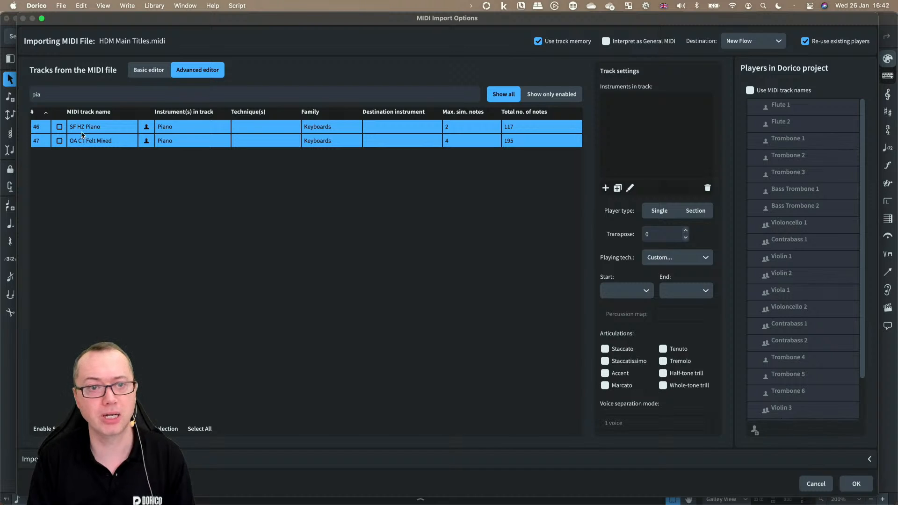
left_click(59, 127)
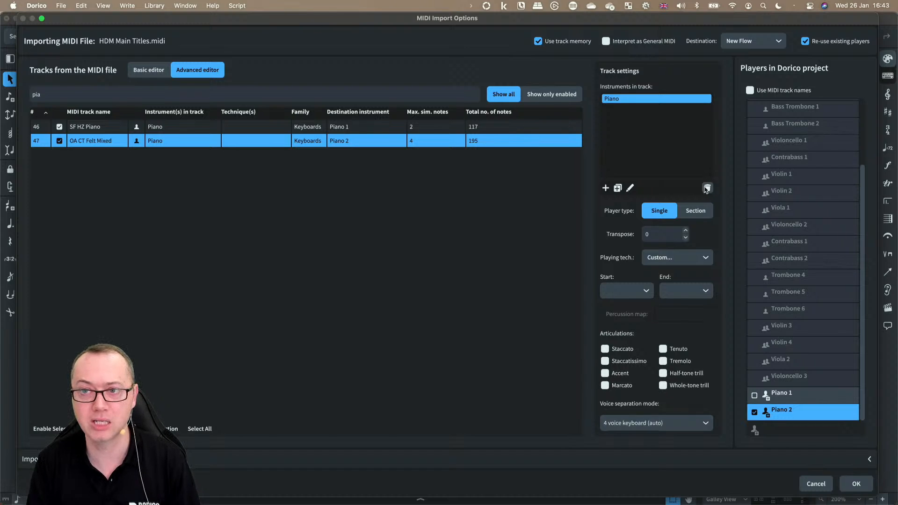
Step: Set the import destination to the existing HDM Main Titles flow and import the piano tracks
left_click(739, 42)
left_click(739, 64)
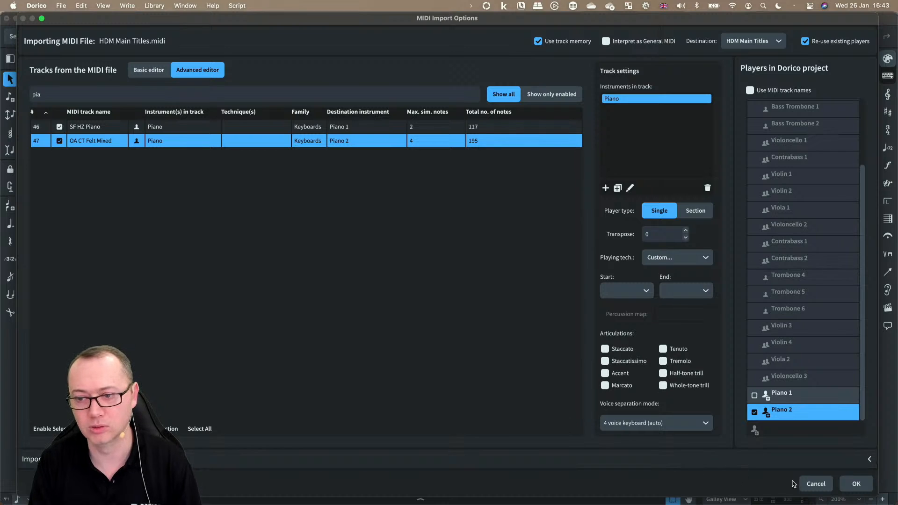
left_click(754, 460)
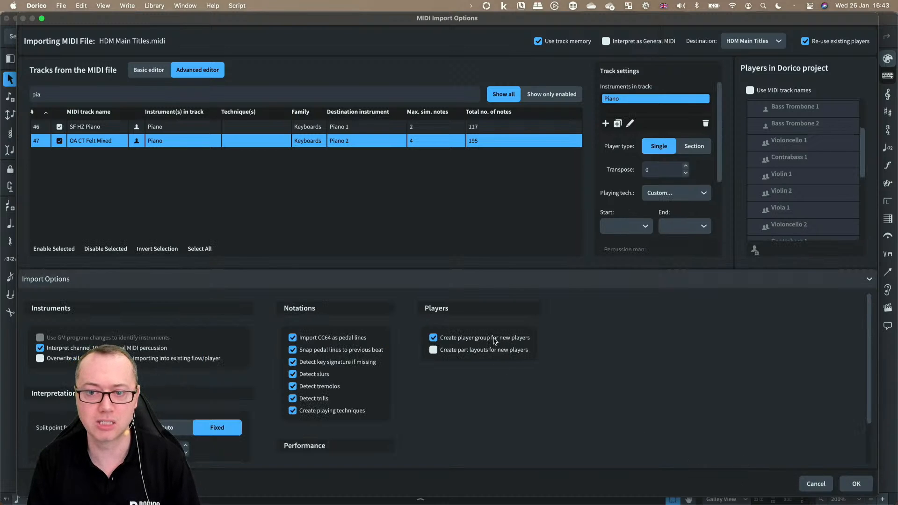
left_click(519, 280)
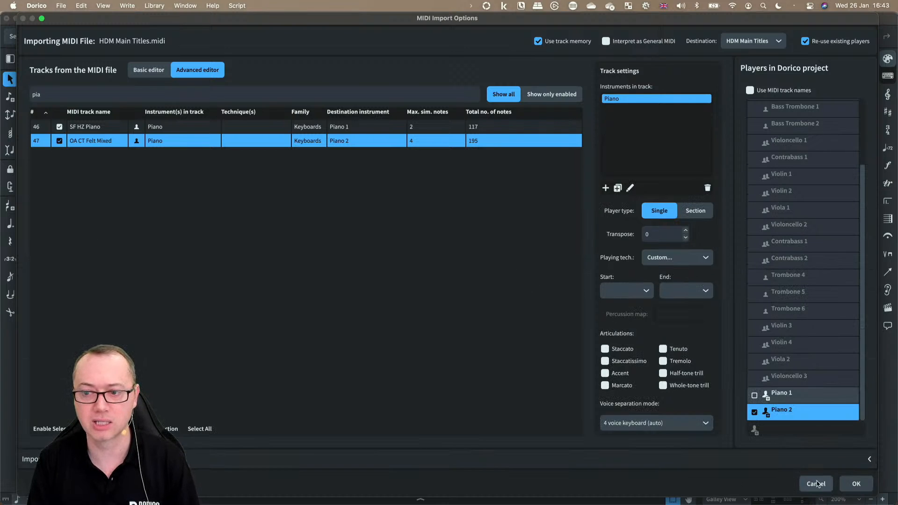
left_click(852, 484)
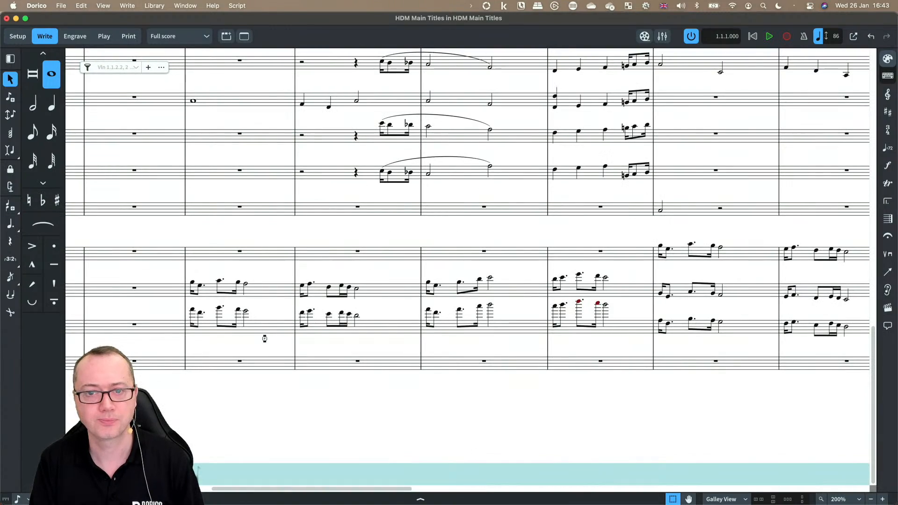
Step: Scroll through the score to examine the imported Piano 1 and Piano 2 parts
scroll(275, 240, "right", 15)
scroll(275, 241, "up", 10)
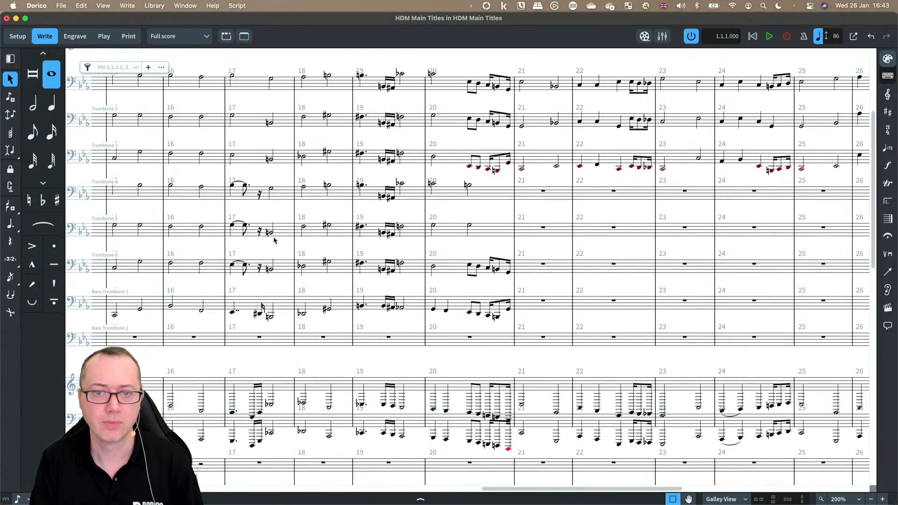
scroll(274, 240, "left", 15)
scroll(274, 240, "down", 2)
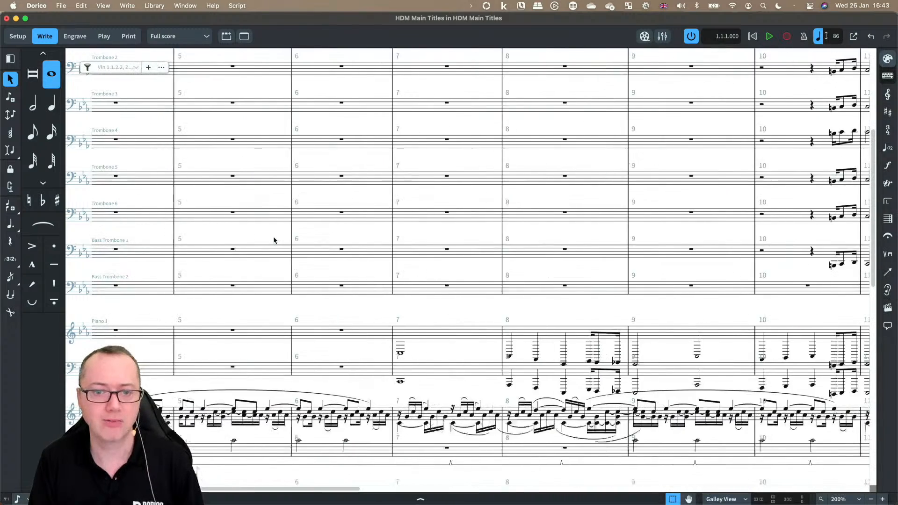
scroll(274, 240, "left", 10)
scroll(281, 374, "down", 2)
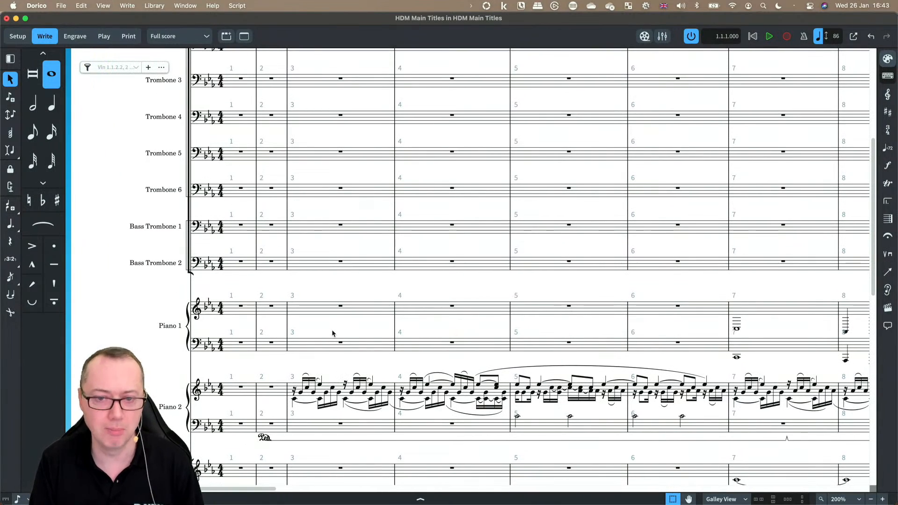
scroll(394, 304, "right", 3)
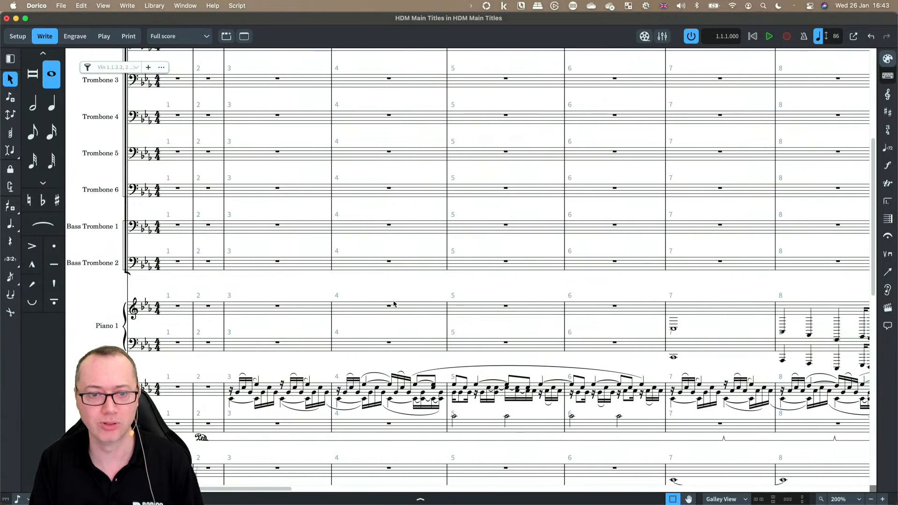
scroll(447, 320, "right", 10)
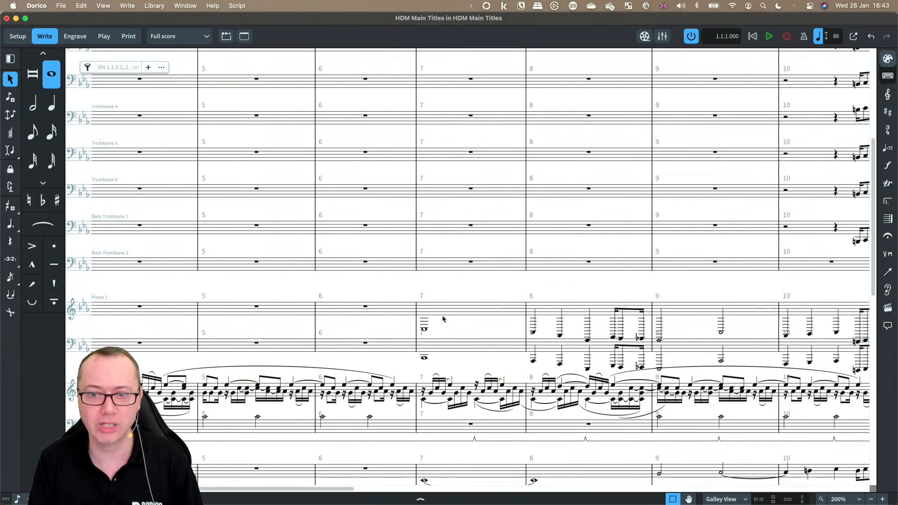
scroll(501, 318, "right", 7)
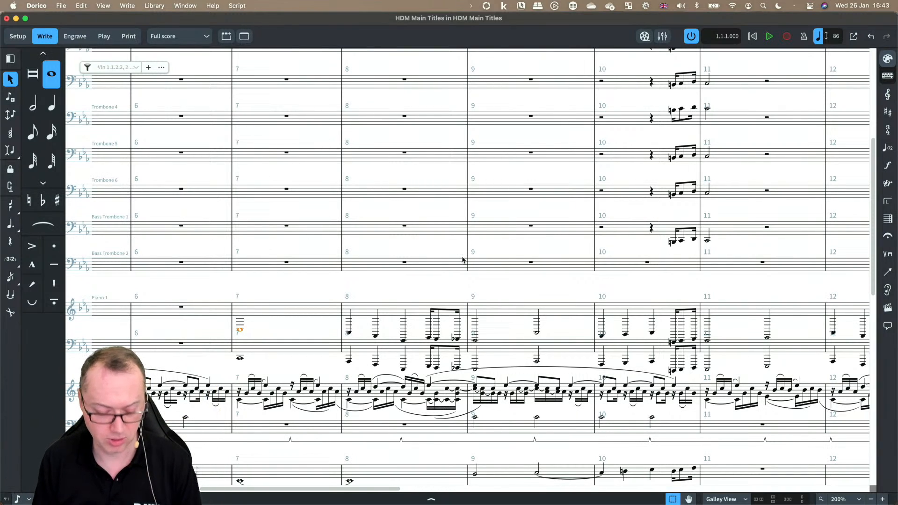
Step: Select the lowest notes of the Piano 1 treble chords and move them down to the bass staff
key("shift+super+a")
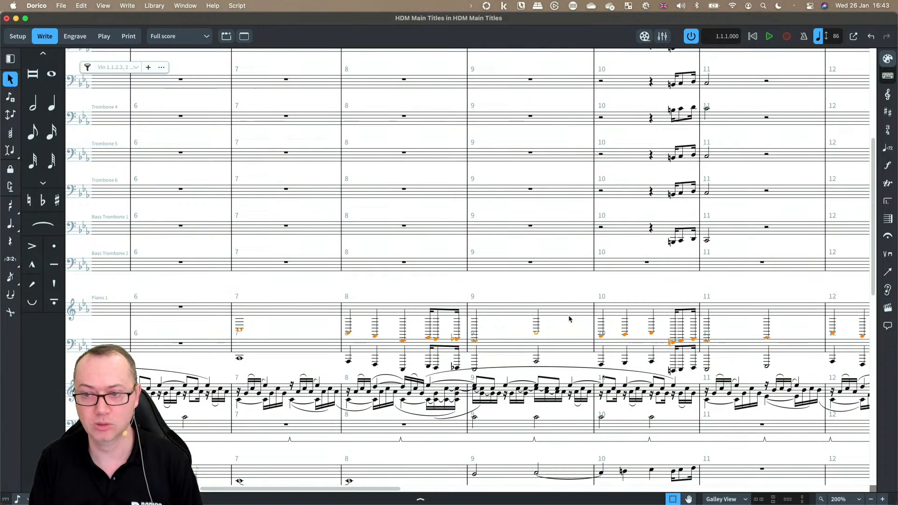
scroll(569, 319, "left", 4)
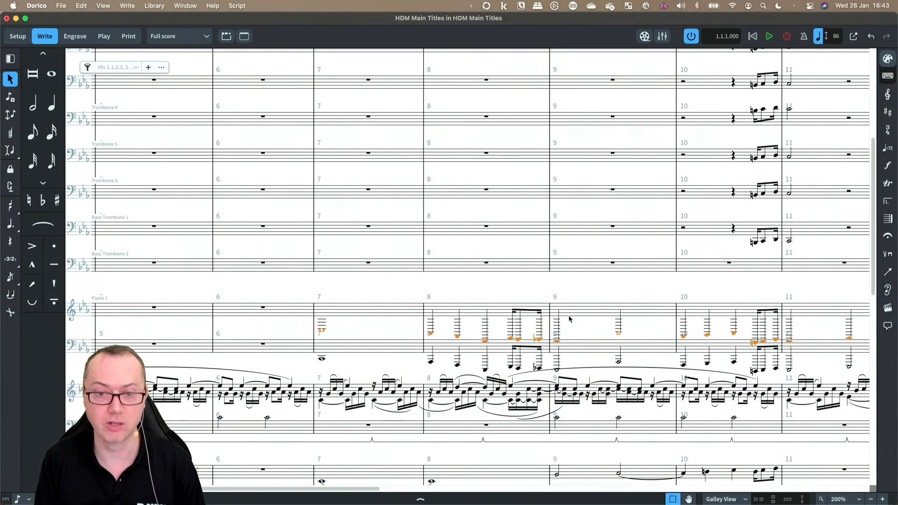
key("alt+super+Down")
Step: In Piano 2 bar 3, make the first tied note a sixteenth and move the following two lower notes into the upper voice
scroll(529, 332, "down", 2)
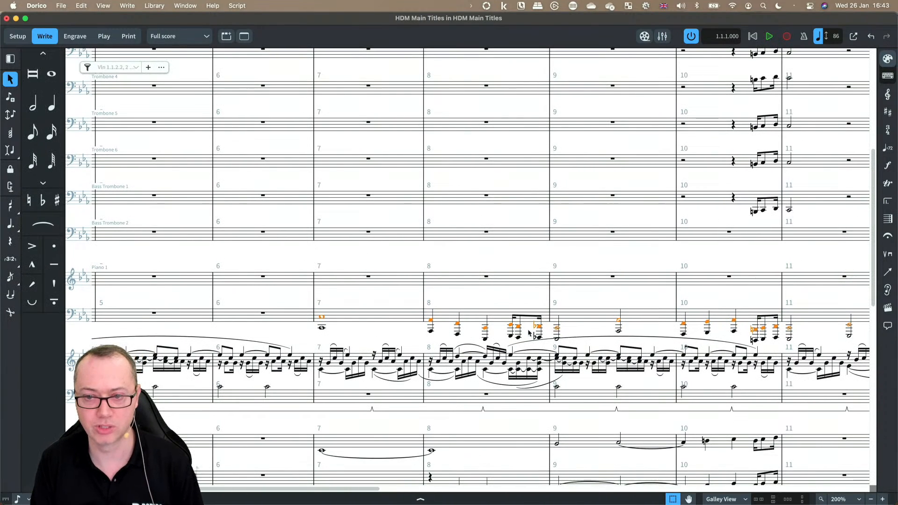
scroll(528, 333, "left", 5)
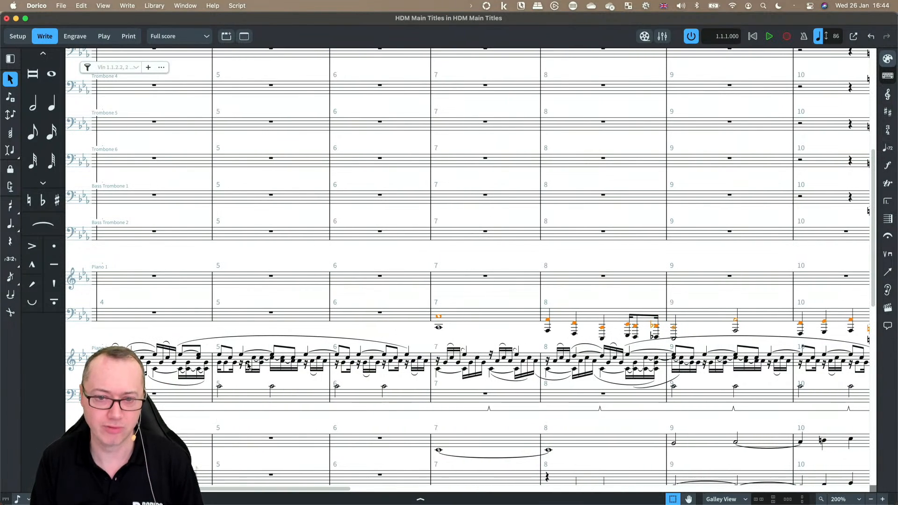
scroll(247, 366, "left", 1)
scroll(261, 360, "up", 4)
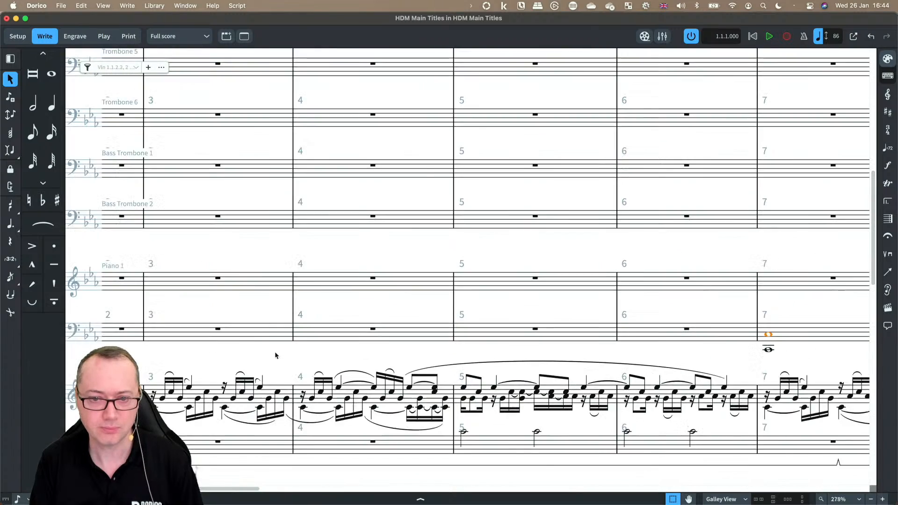
scroll(275, 356, "up", 3)
scroll(274, 337, "left", 4)
scroll(273, 318, "down", 4)
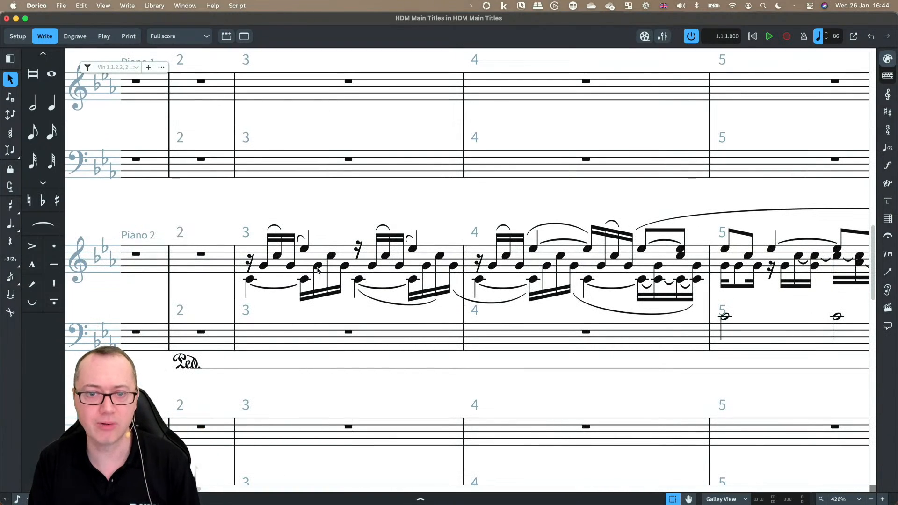
left_click(304, 249)
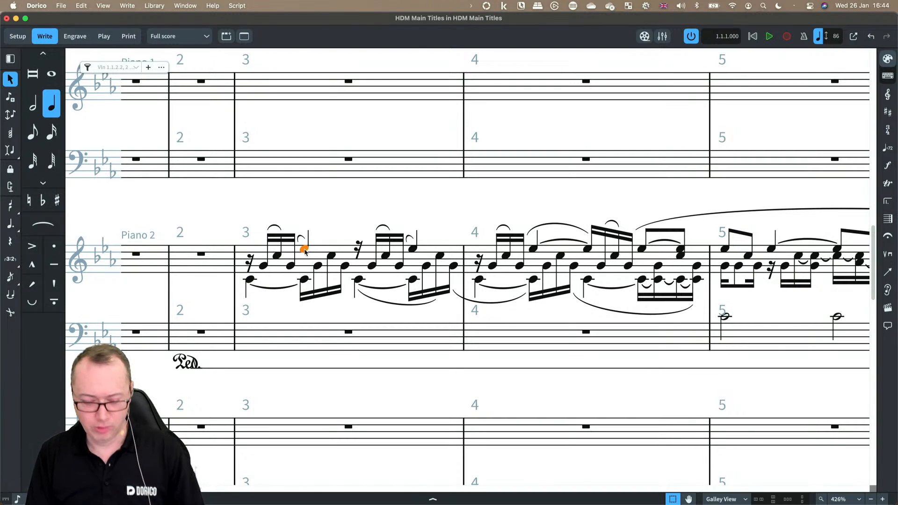
key("4")
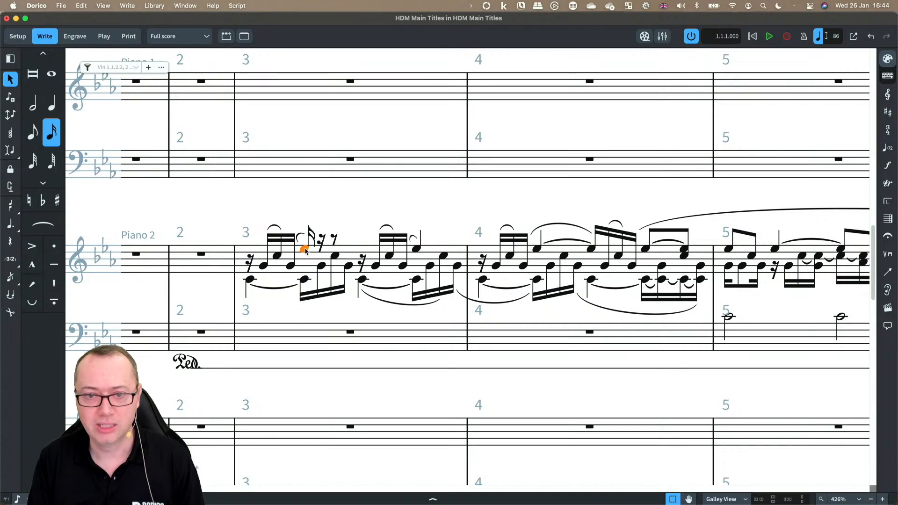
left_click(321, 266)
left_click(334, 256, "shift")
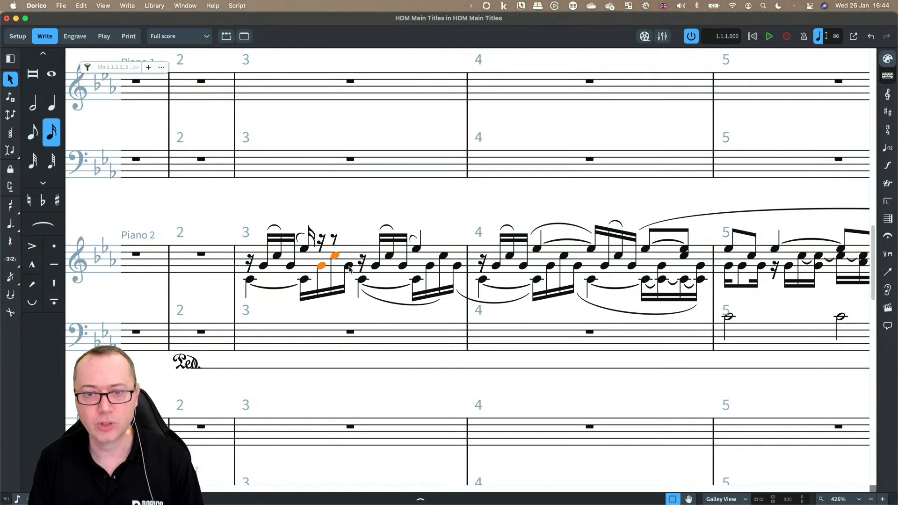
left_click(349, 267, "shift")
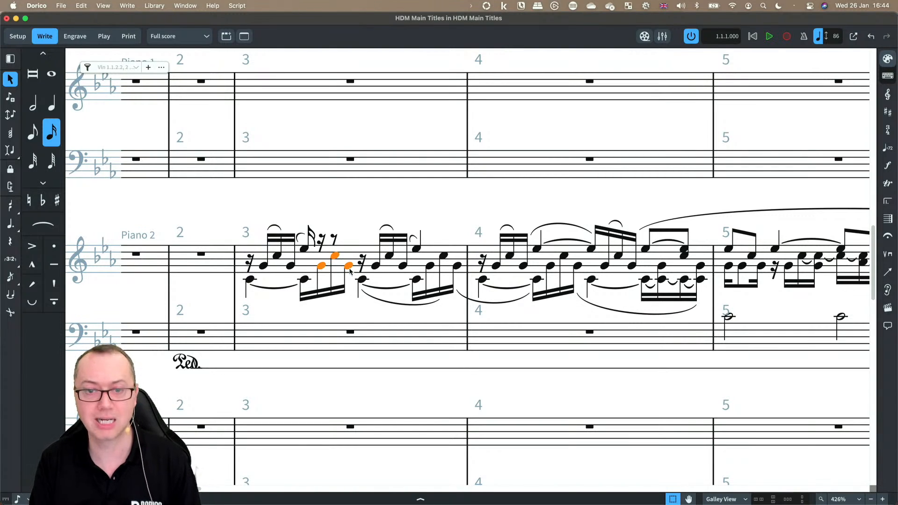
key("v")
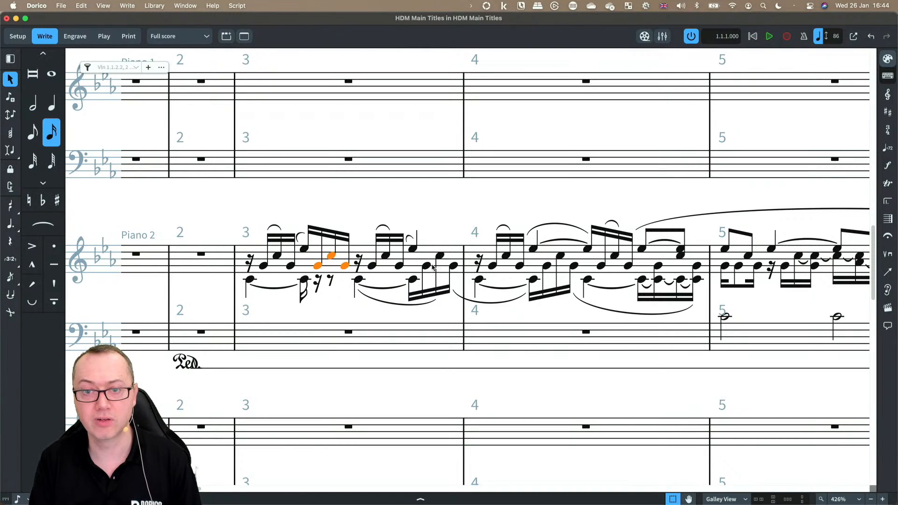
Step: In the second half of bar 3, make the tied note a sixteenth and move the next two notes into the upper voice
left_click(427, 266)
left_click(413, 249)
key("4")
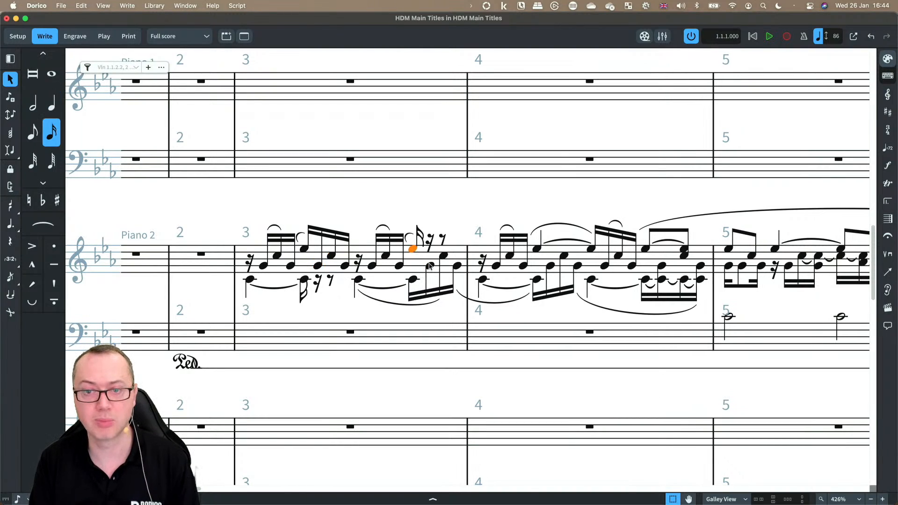
left_click(429, 266)
left_click(443, 256, "shift")
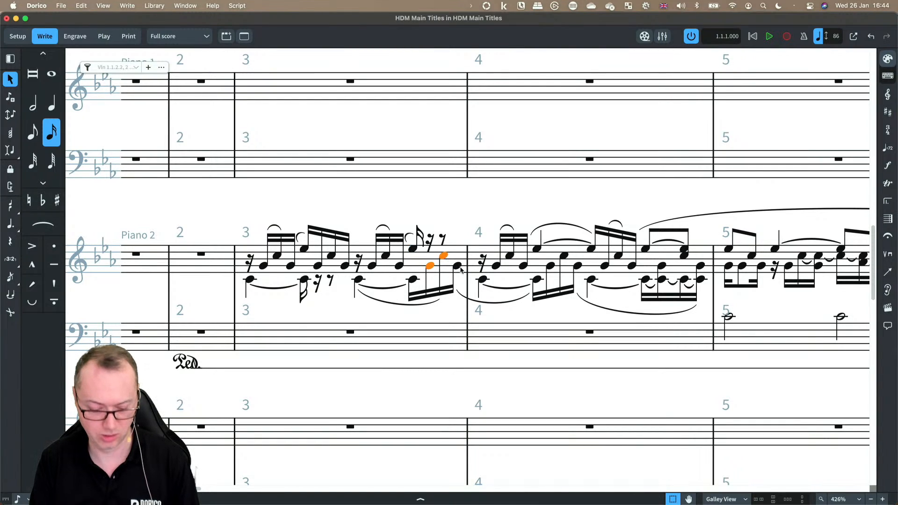
key("v")
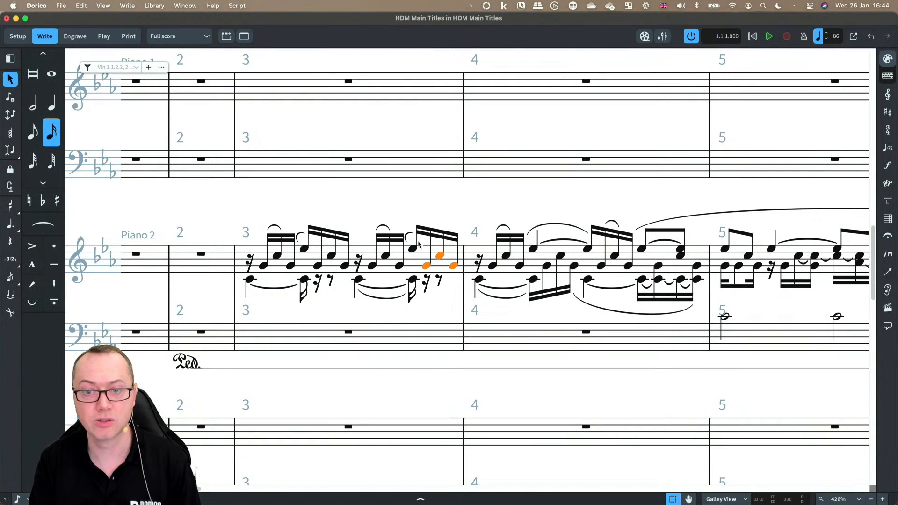
Step: Set the two lower-voice notes in Piano 2 bar 3 to half notes
left_click(250, 280)
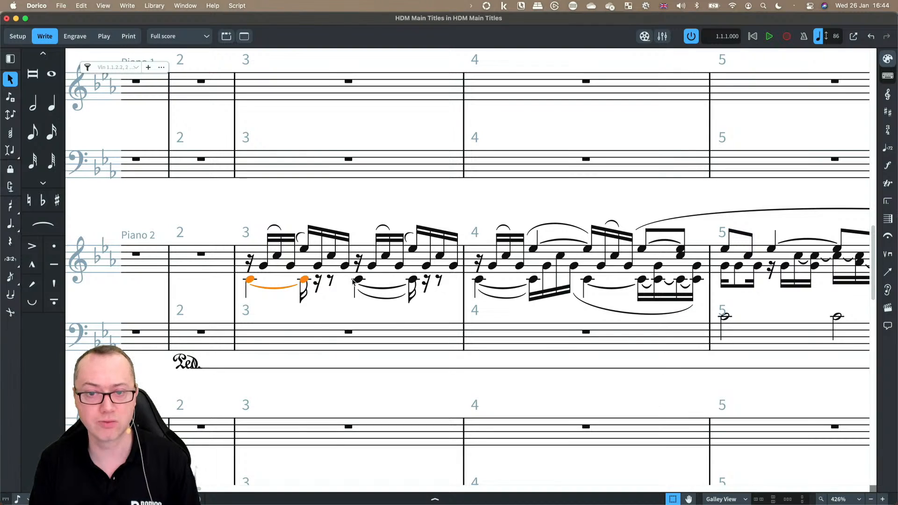
left_click(356, 280, "shift")
key("6")
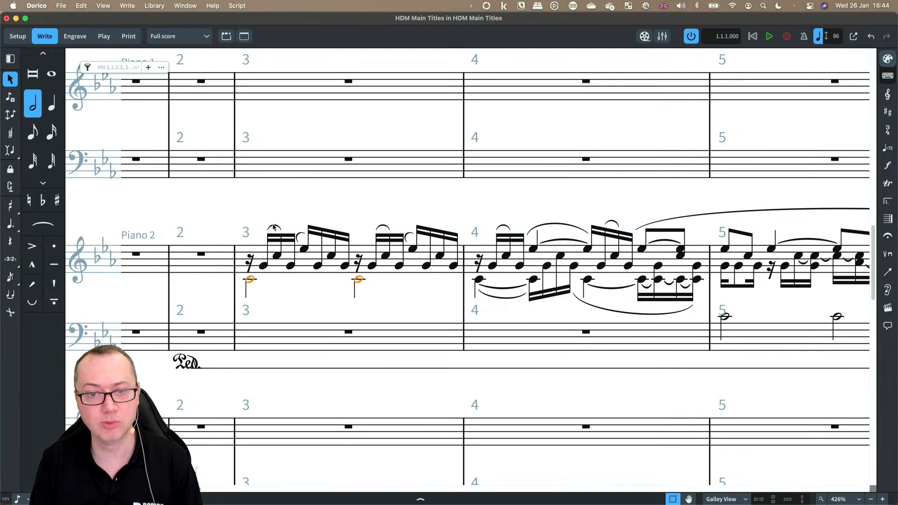
Step: Select the slurs above the upper voice in bar 3 and delete them
left_click(274, 227)
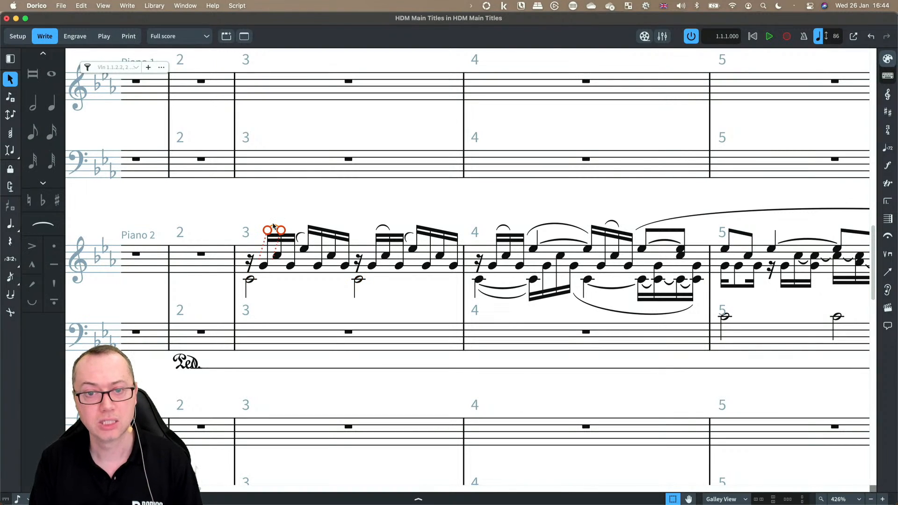
key("shift+super+a")
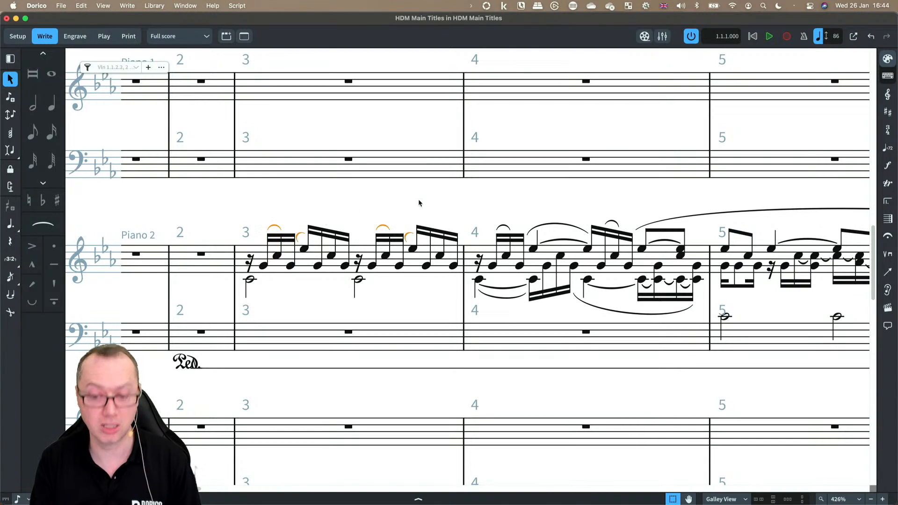
key("Delete")
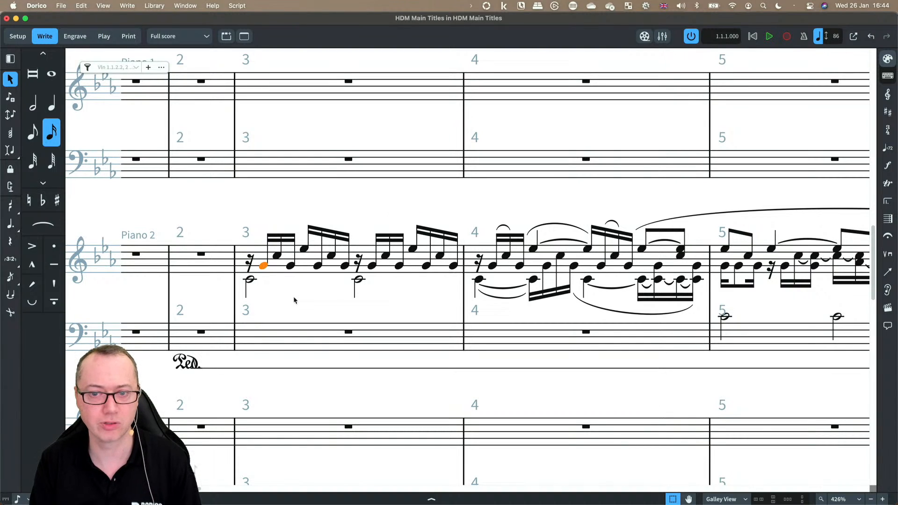
left_click(250, 279)
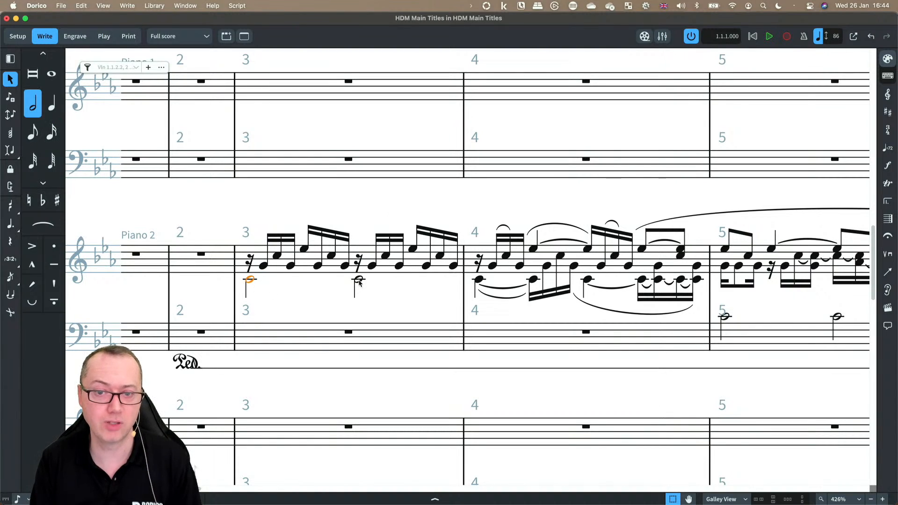
left_click(358, 279, "shift")
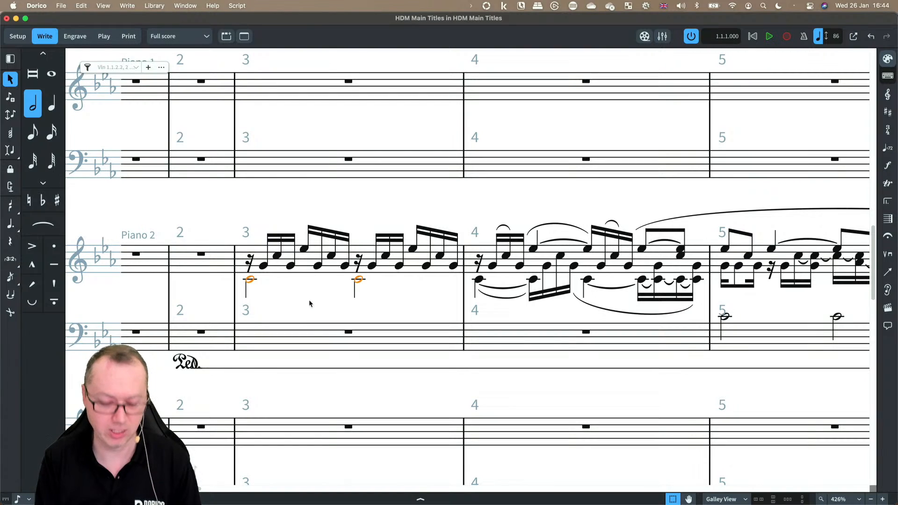
key("alt+m")
key("super+z")
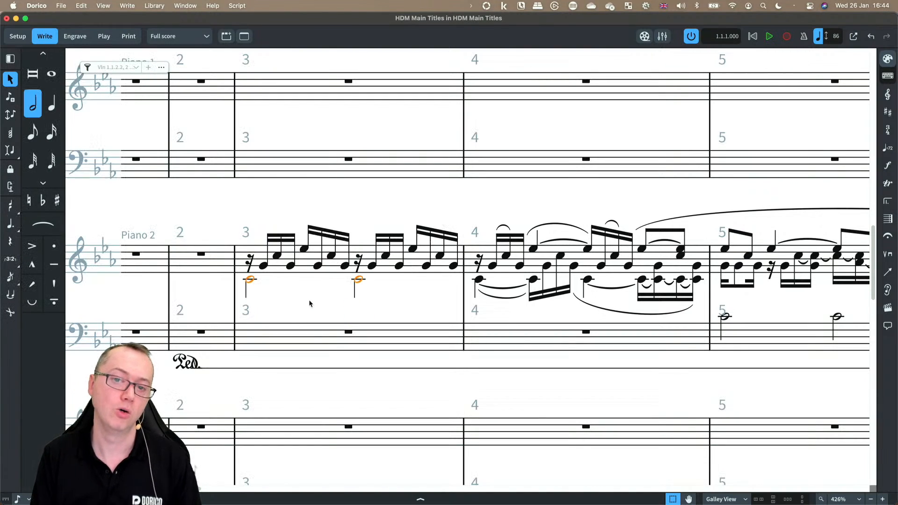
Step: Play back the edited Piano 2 bar 3 from the selected notes and stop playback
left_click(305, 268)
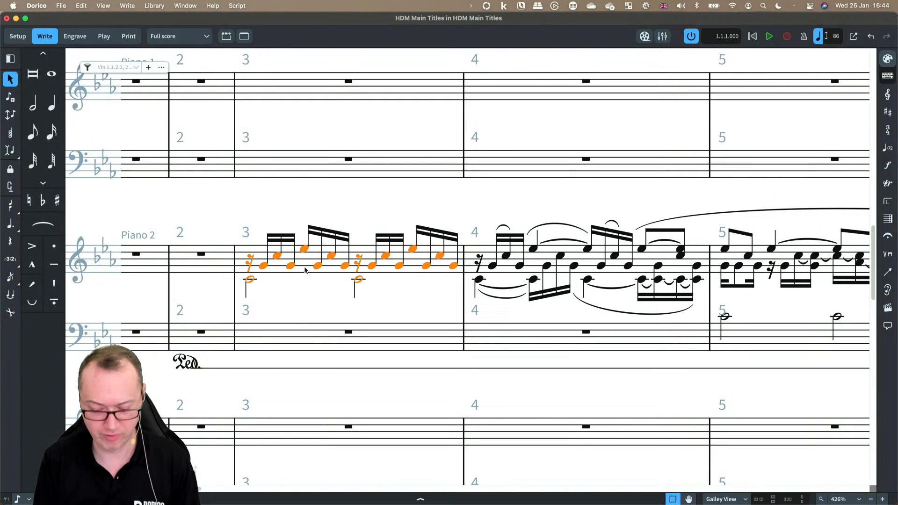
key("p")
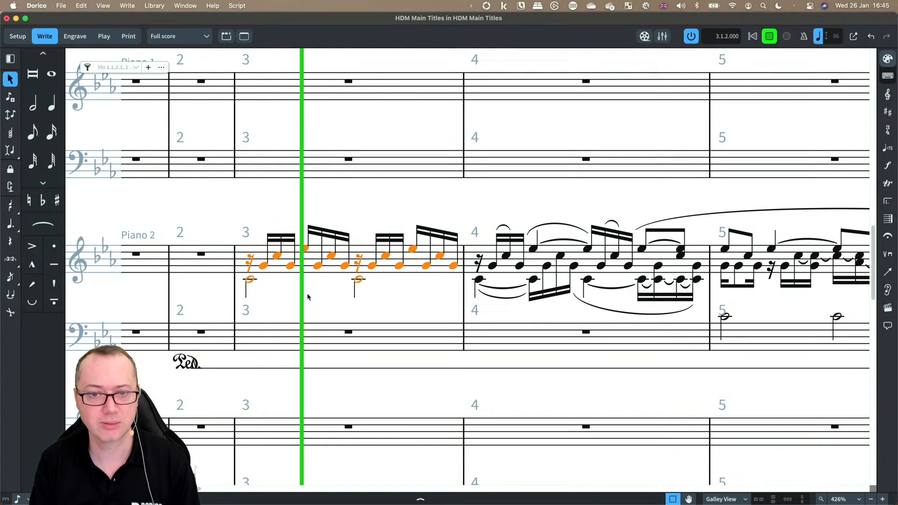
key("space")
left_click(298, 300)
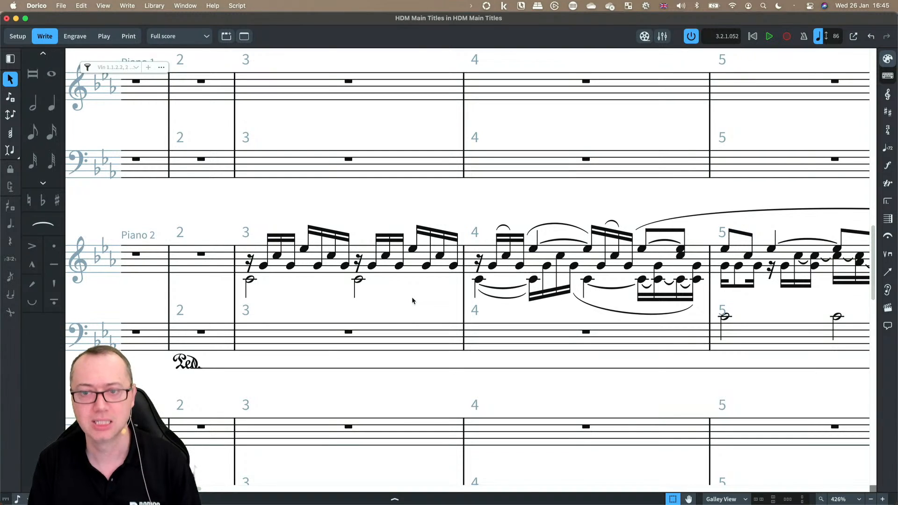
Step: Repeat the cleaned-up Piano 2 bar 3 material into bar 4
scroll(412, 296, "right", 1)
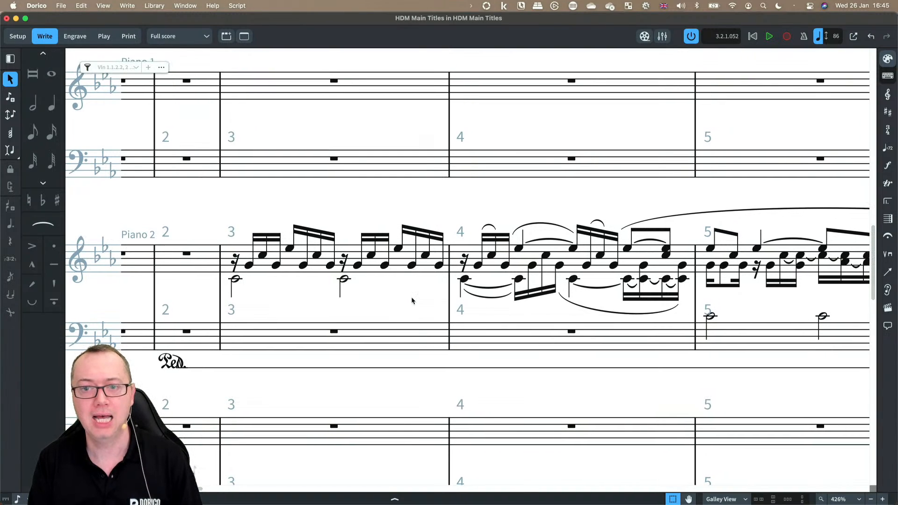
left_click(398, 266)
key("r")
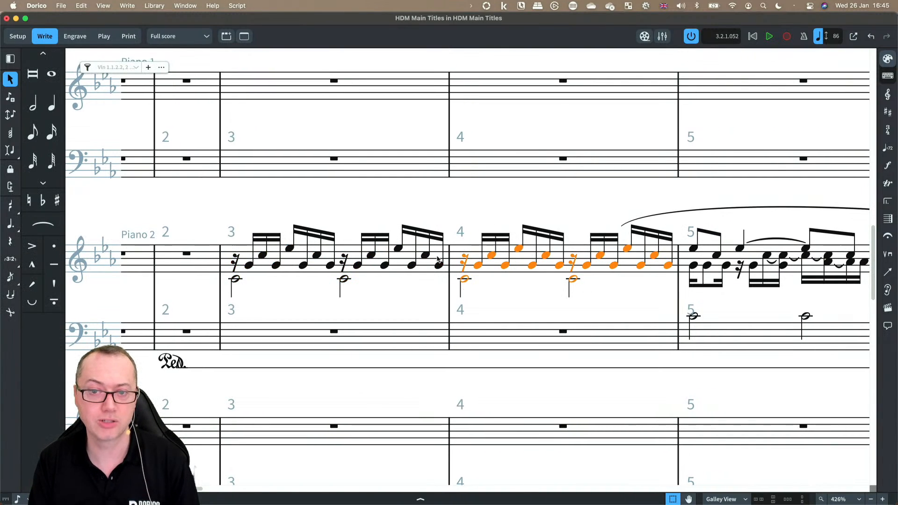
left_click(507, 291)
Step: Zoom out and survey the Piano 2 staff and the full score
scroll(507, 290, "right", 10)
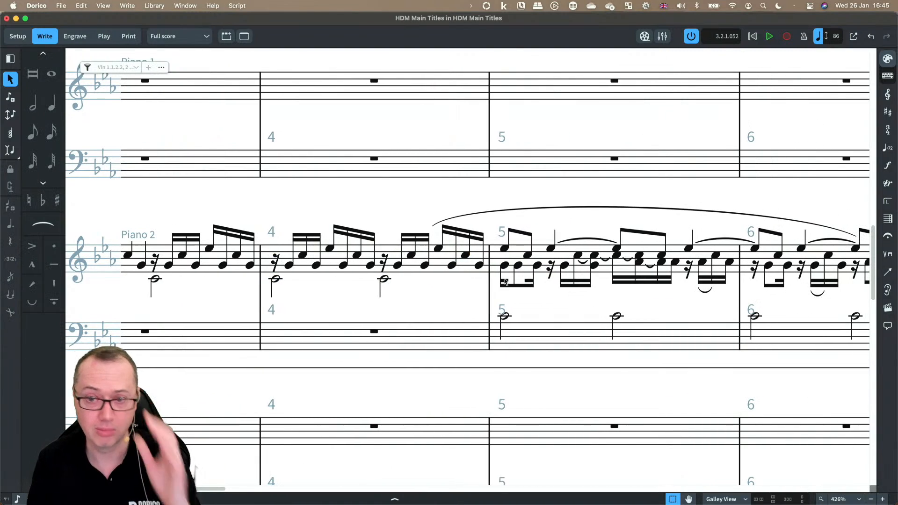
scroll(407, 295, "left", 10)
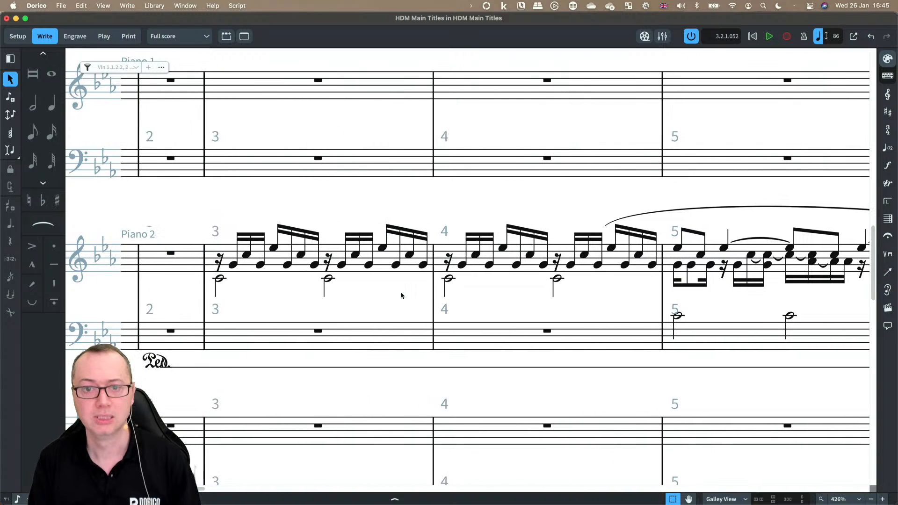
scroll(400, 291, "down", 3)
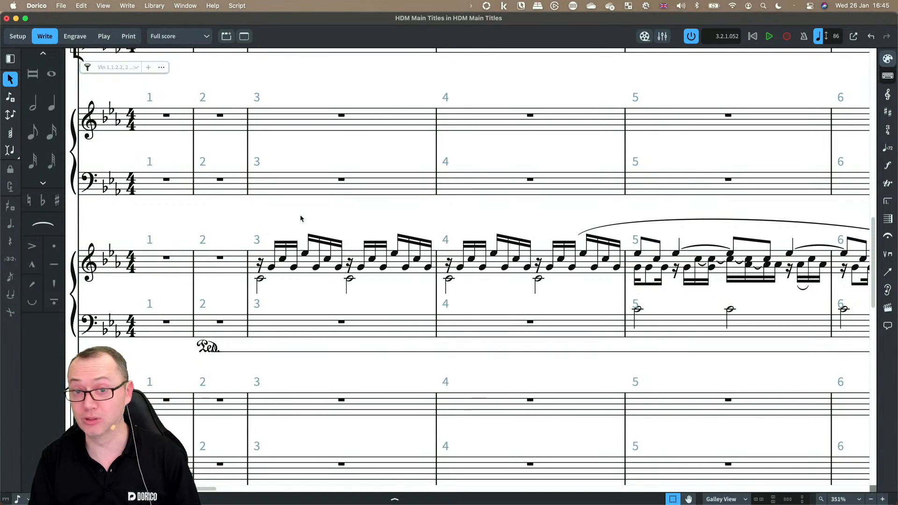
key("x")
key("x")
scroll(301, 218, "up", 9)
key("x")
key("x")
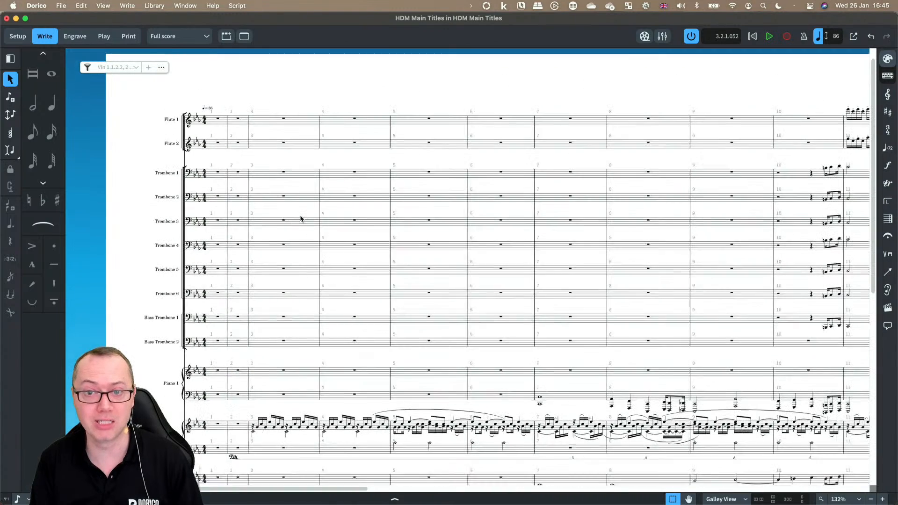
scroll(301, 219, "down", 1)
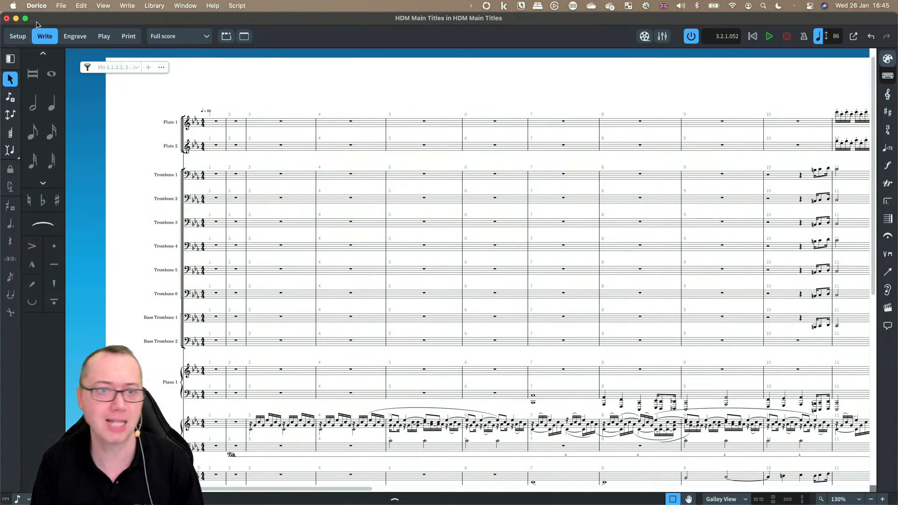
Step: In Setup mode, create default part layouts for all players
left_click(15, 37)
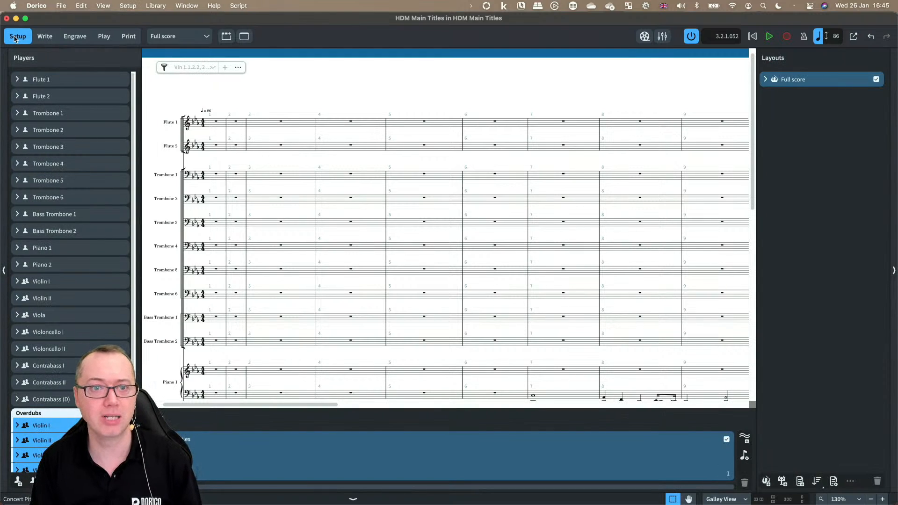
left_click(128, 5)
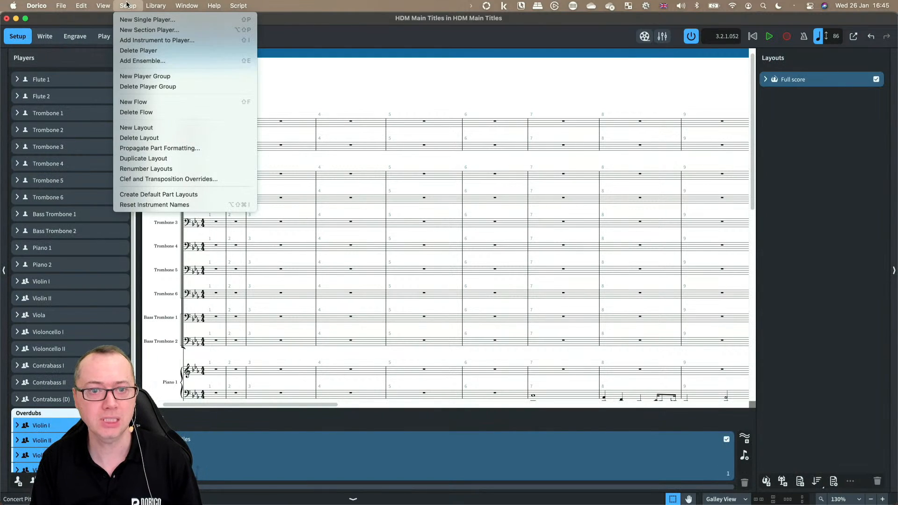
left_click(198, 195)
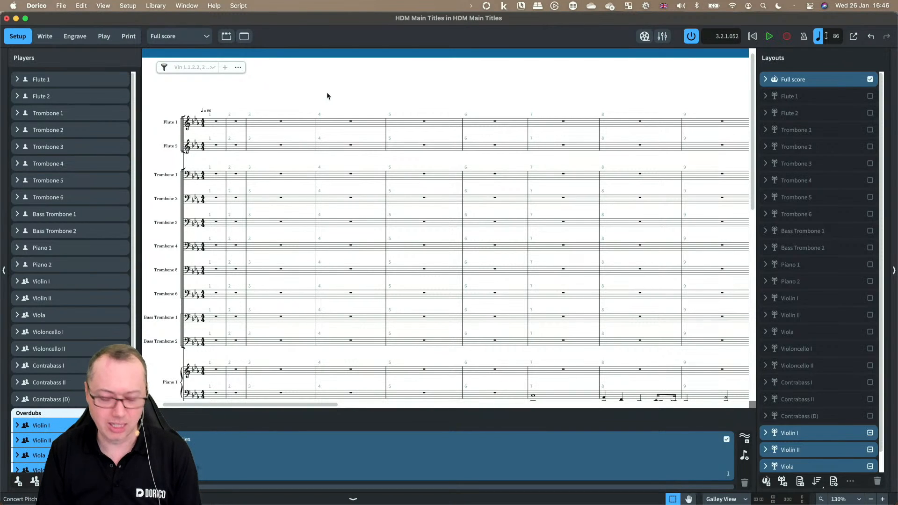
Step: Return to Write mode and browse through the full score to the later bars
key("super+2")
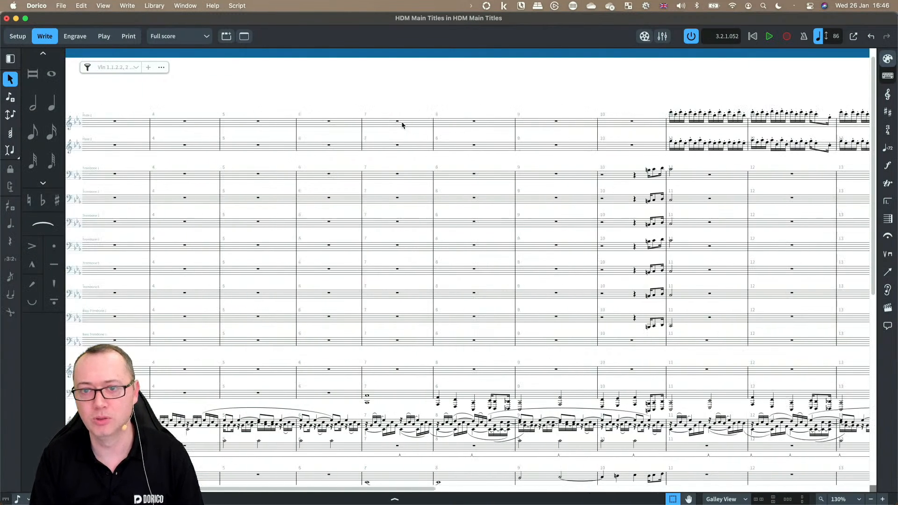
scroll(402, 126, "right", 6)
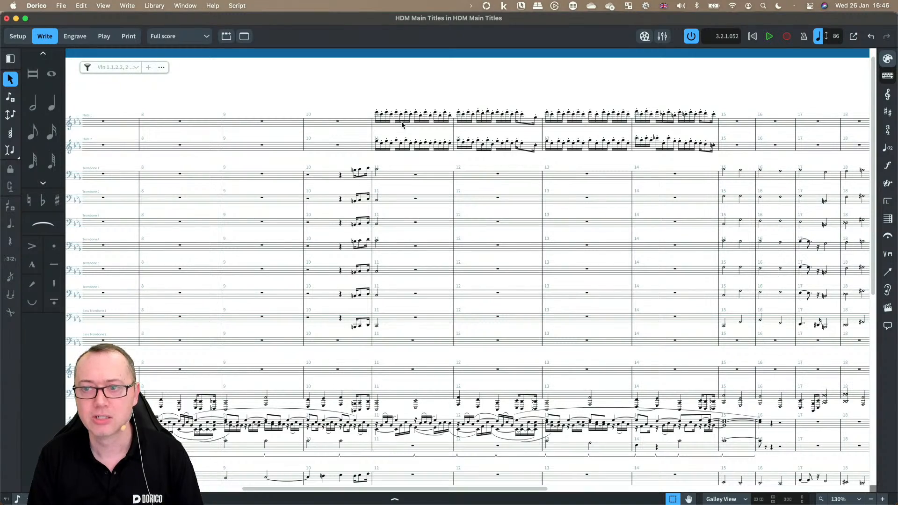
scroll(403, 126, "right", 10)
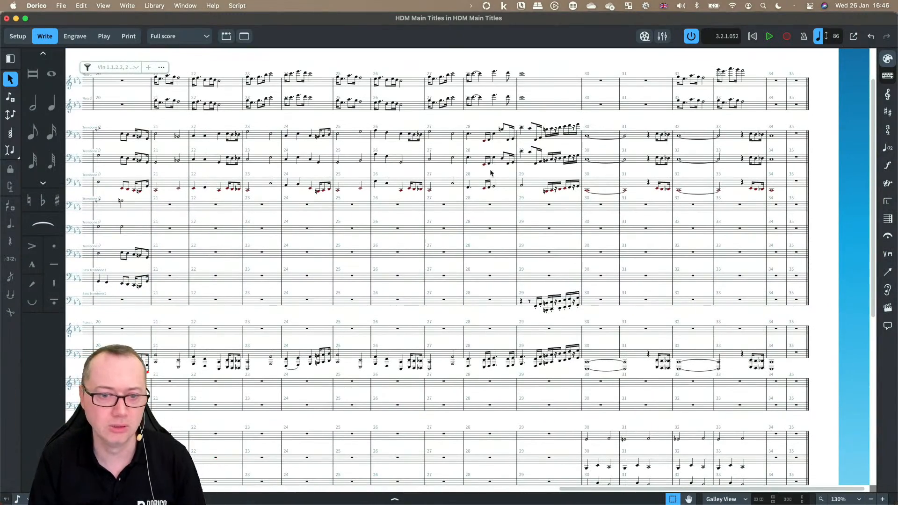
scroll(365, 358, "up", 5)
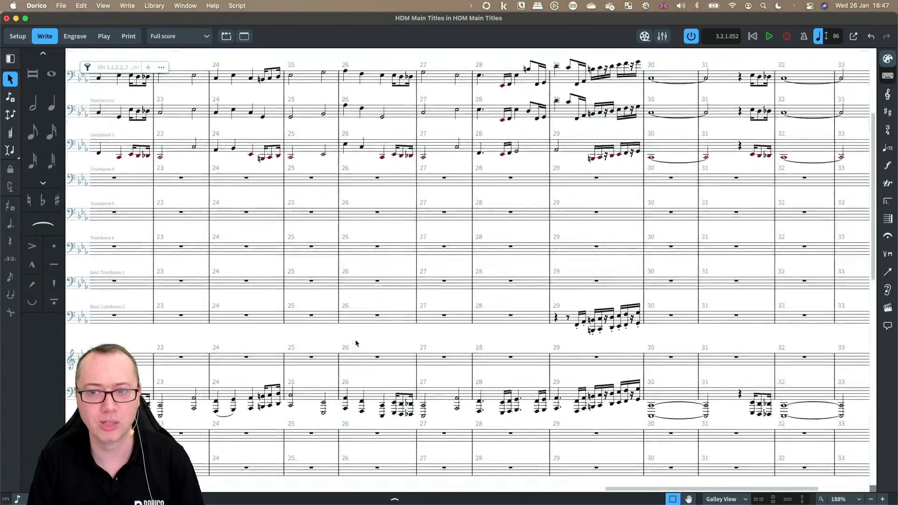
scroll(355, 343, "down", 1)
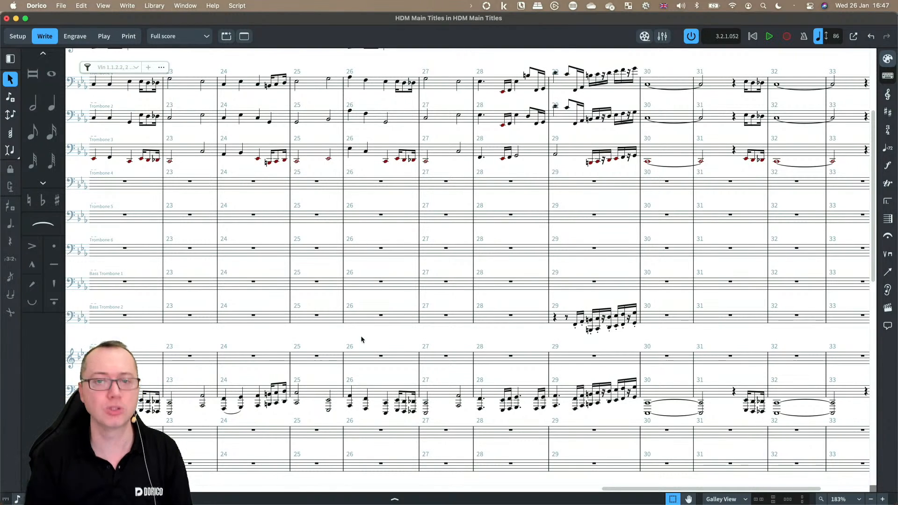
Step: Close the project and open the finished HDM Main Titles - session project from the hub
key("super+w")
left_click(429, 268)
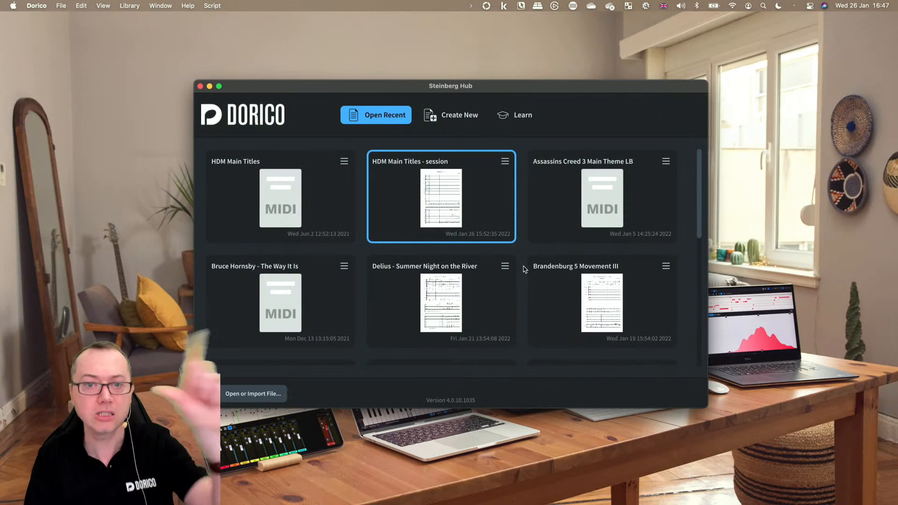
double_click(442, 197)
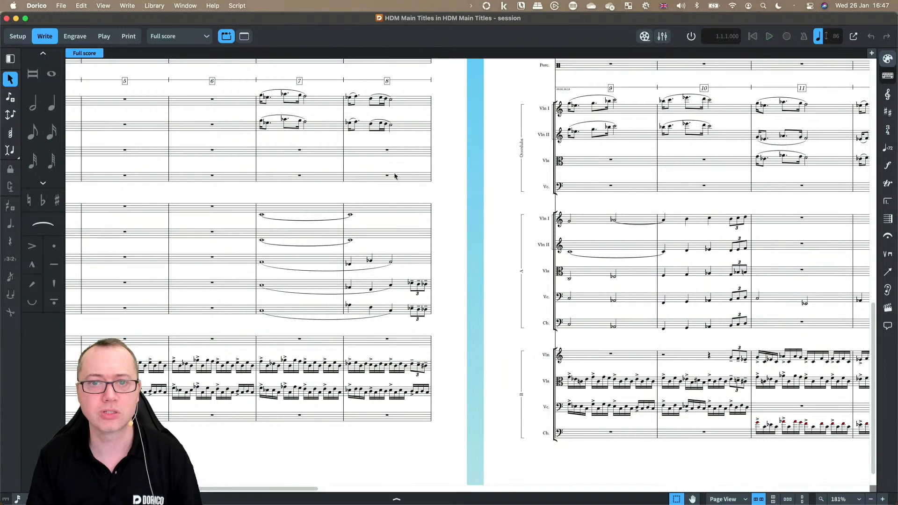
Step: Browse the finished session score, examining the piano staves and the opening page
scroll(405, 202, "left", 8)
scroll(405, 202, "up", 8)
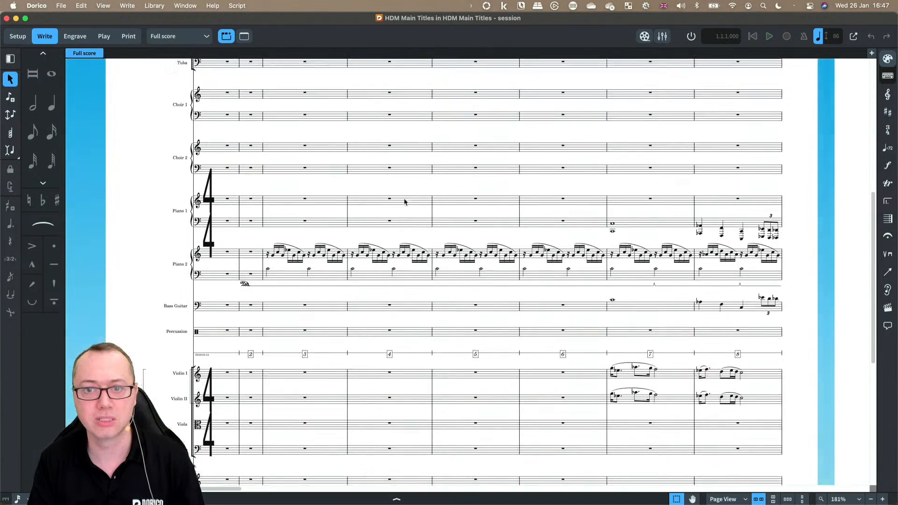
key("z")
key("z")
scroll(363, 282, "left", 4)
scroll(362, 286, "down", 3)
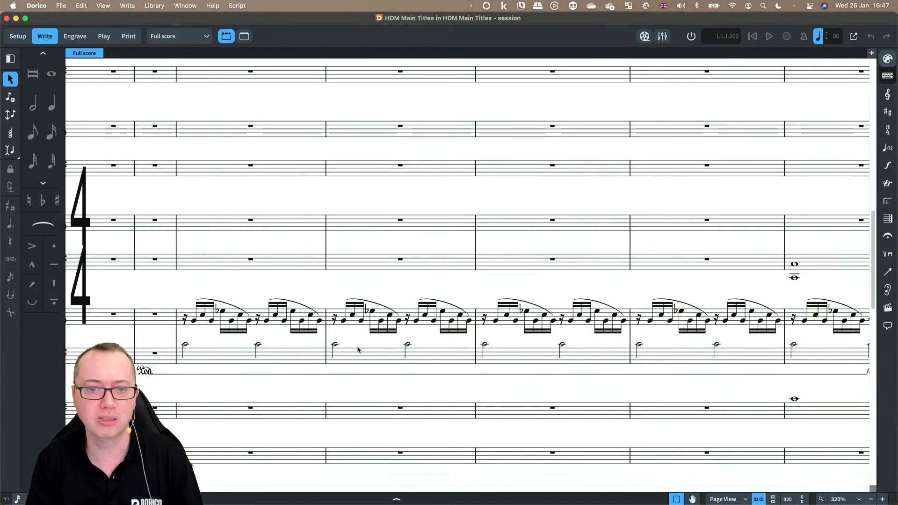
scroll(270, 324, "left", 2)
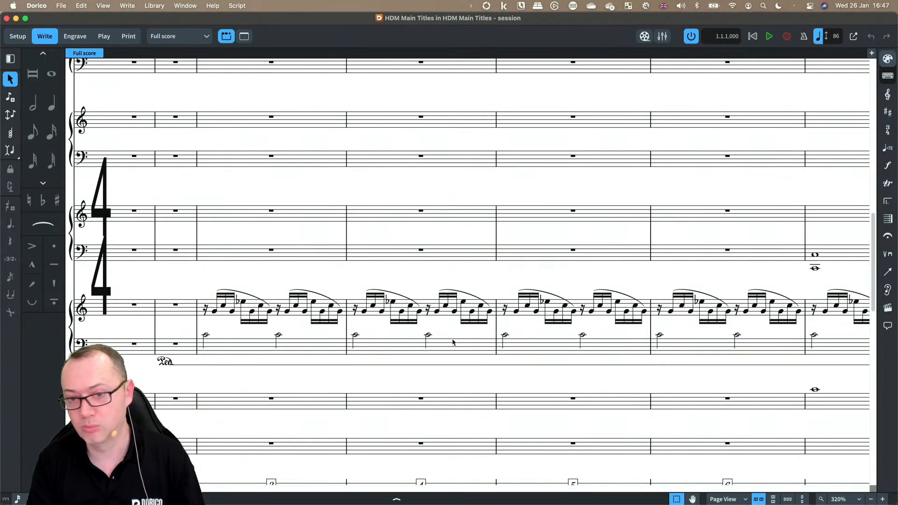
scroll(581, 336, "up", 10)
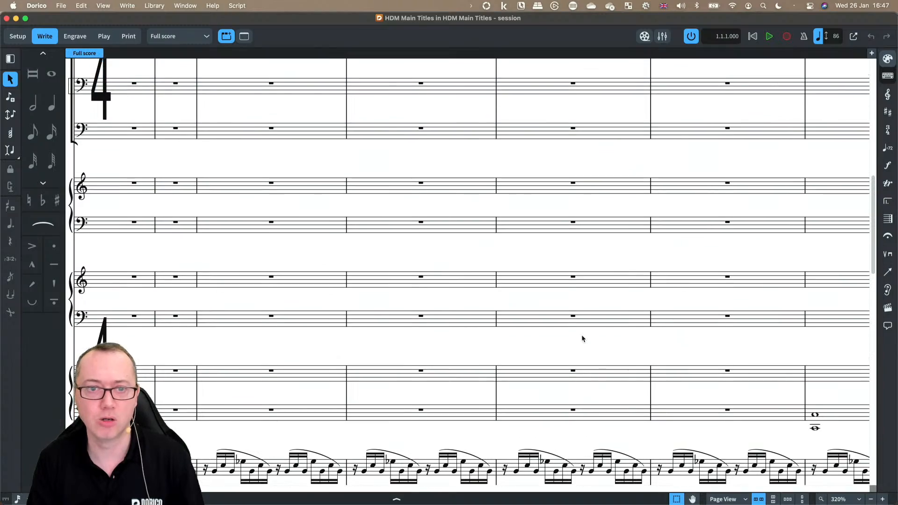
scroll(581, 339, "down", 3)
scroll(582, 337, "up", 8)
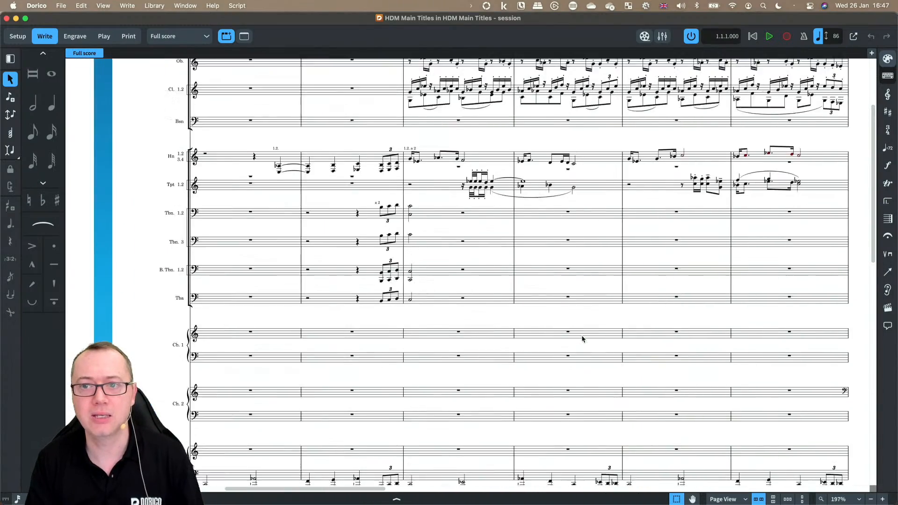
scroll(423, 165, "up", 3)
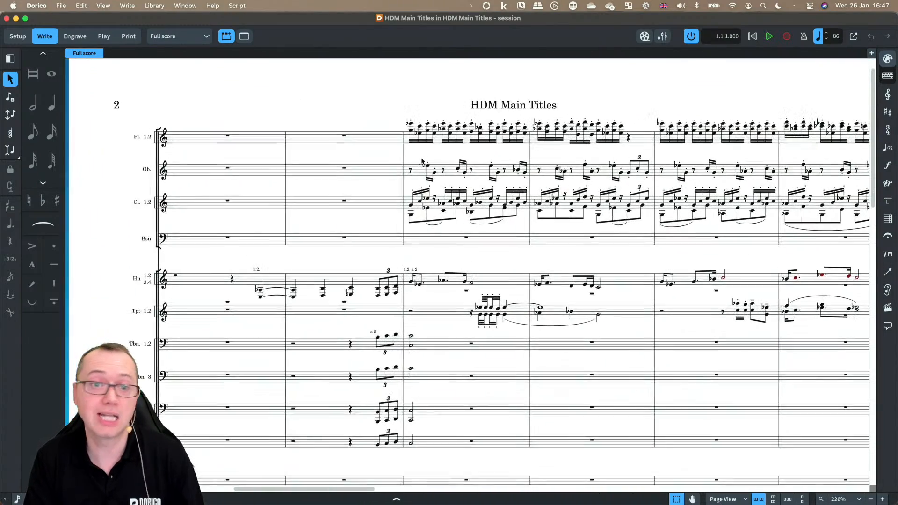
scroll(422, 162, "right", 1)
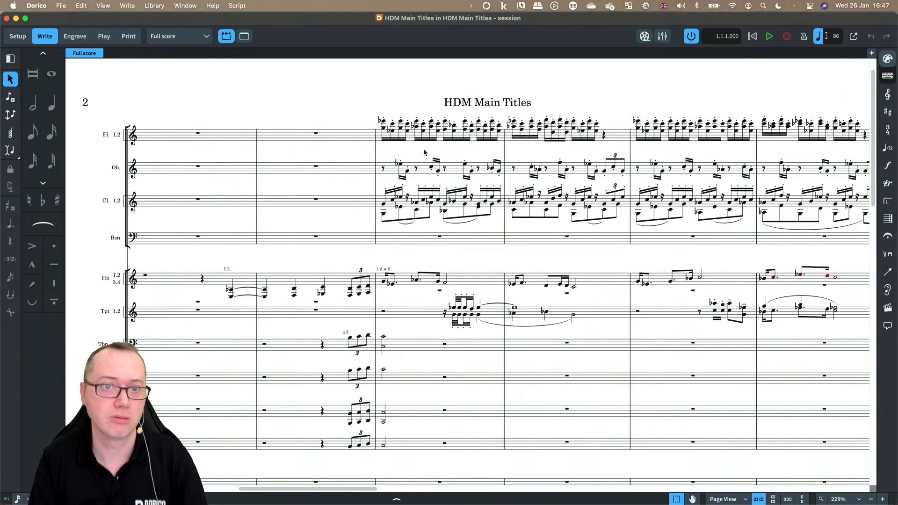
left_click(86, 5)
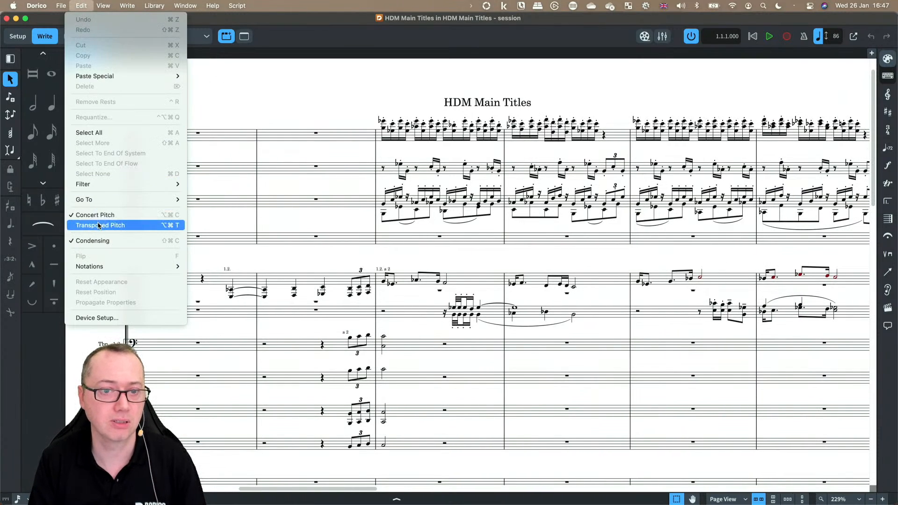
left_click(250, 83)
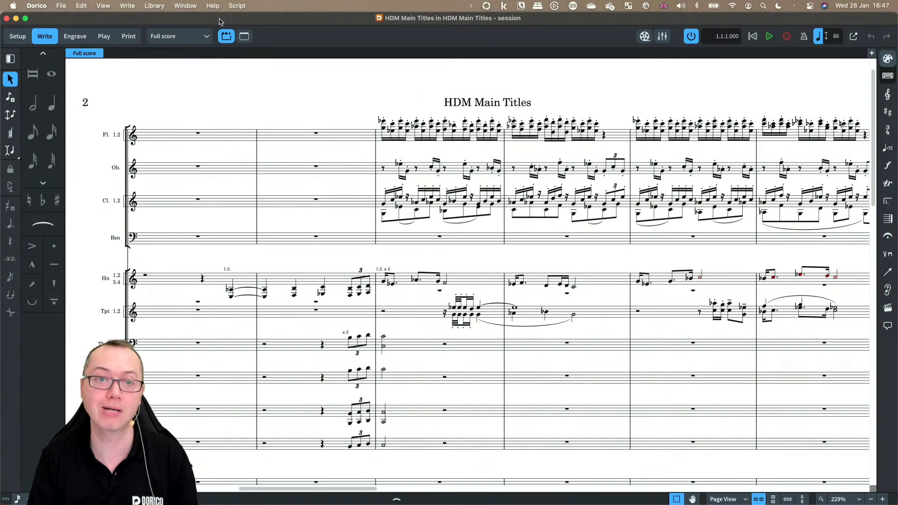
left_click(199, 36)
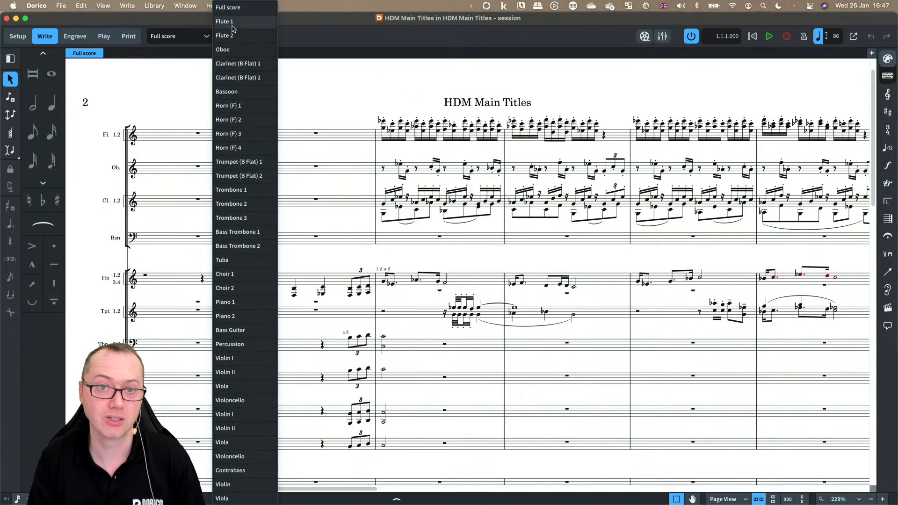
left_click(368, 91)
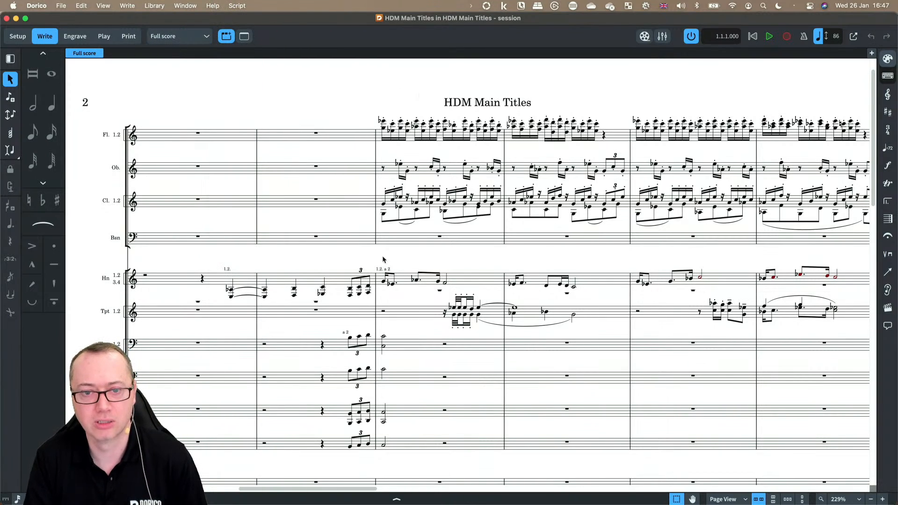
Step: Scroll down through the finished score to examine the brass, piano, and string sections
scroll(386, 353, "down", 2)
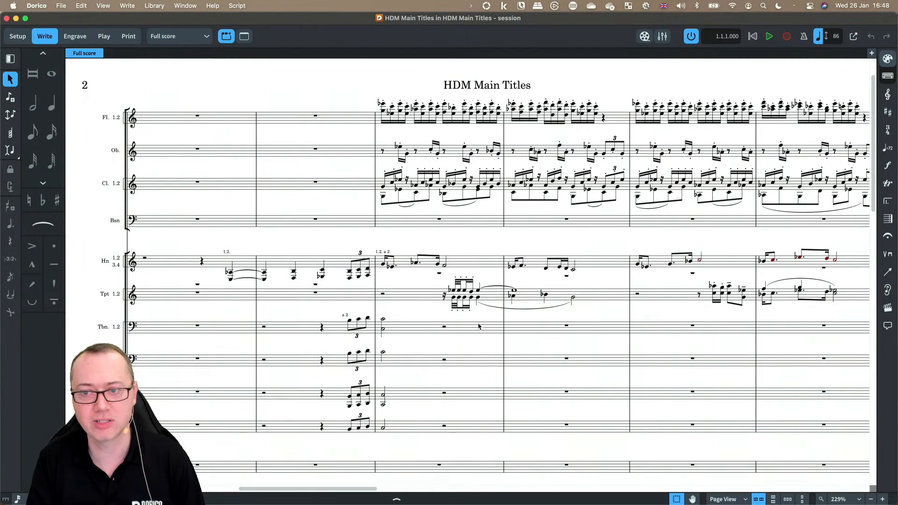
scroll(645, 284, "down", 10)
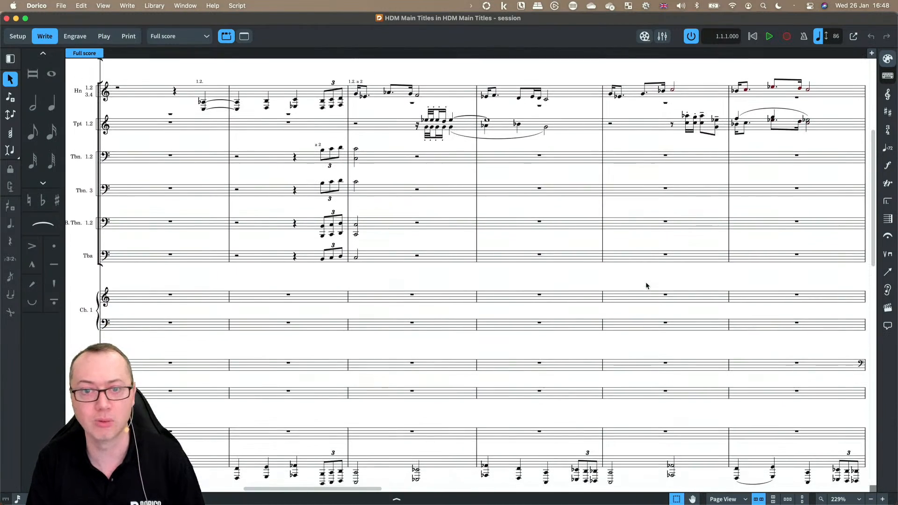
scroll(645, 283, "down", 15)
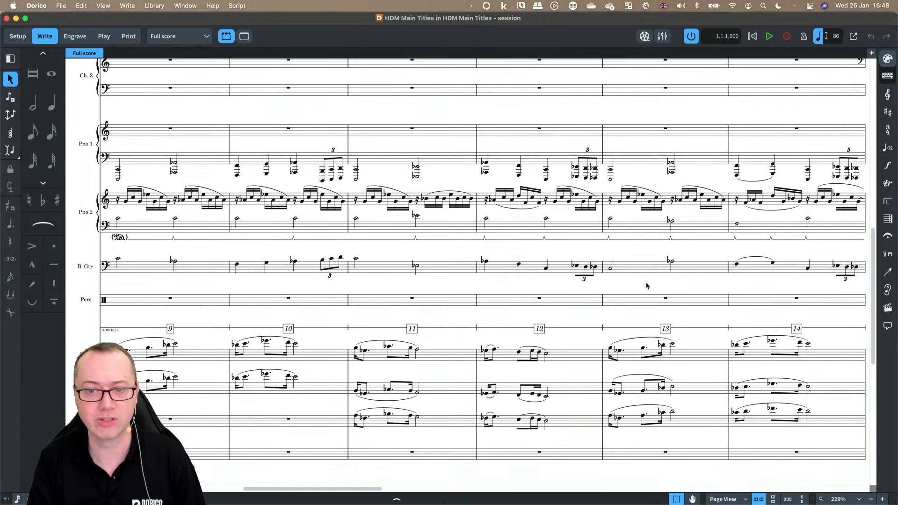
scroll(646, 284, "down", 5)
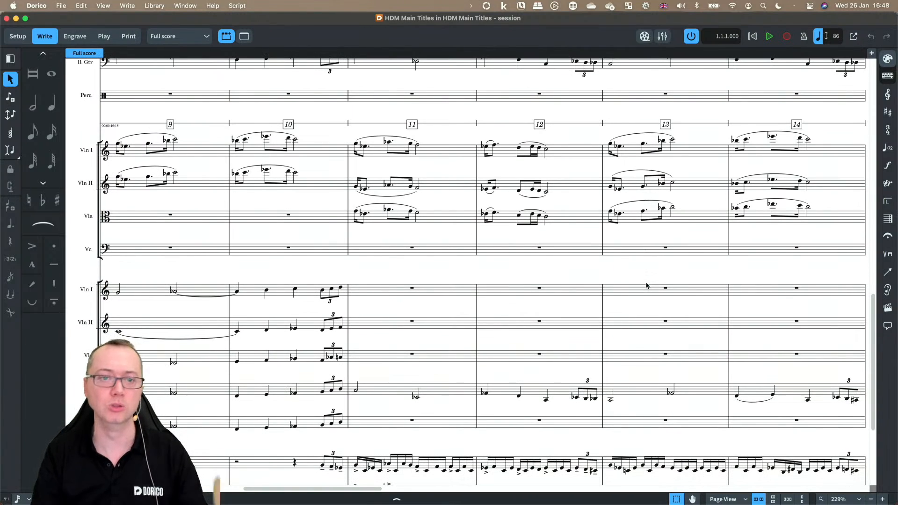
scroll(529, 272, "left", 3)
scroll(529, 272, "down", 2)
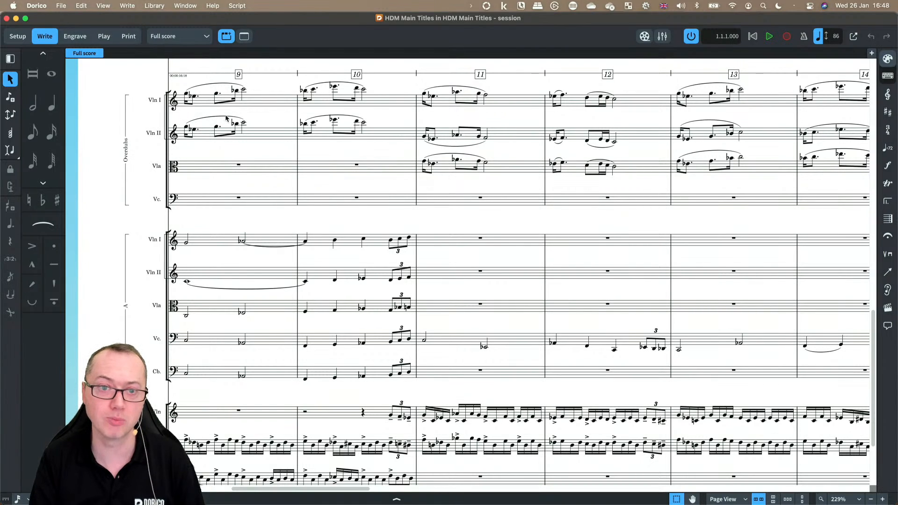
scroll(135, 220, "down", 3)
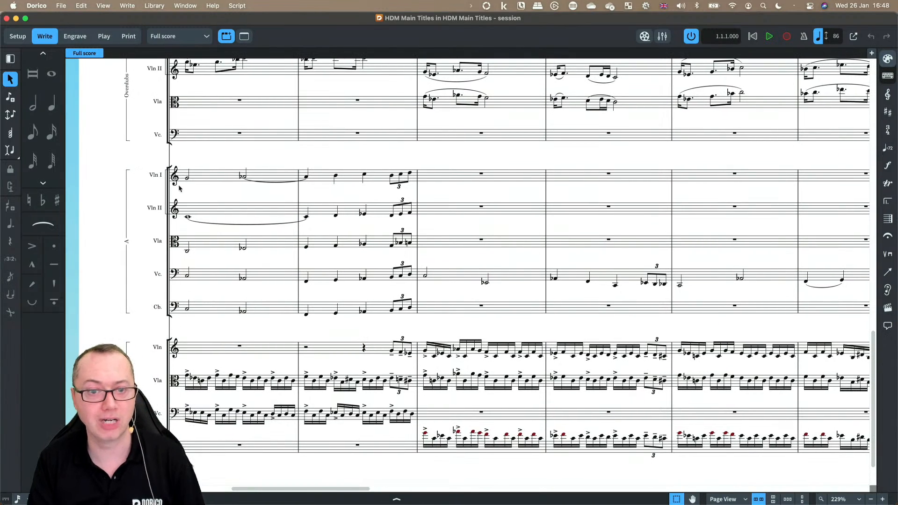
scroll(199, 322, "down", 2)
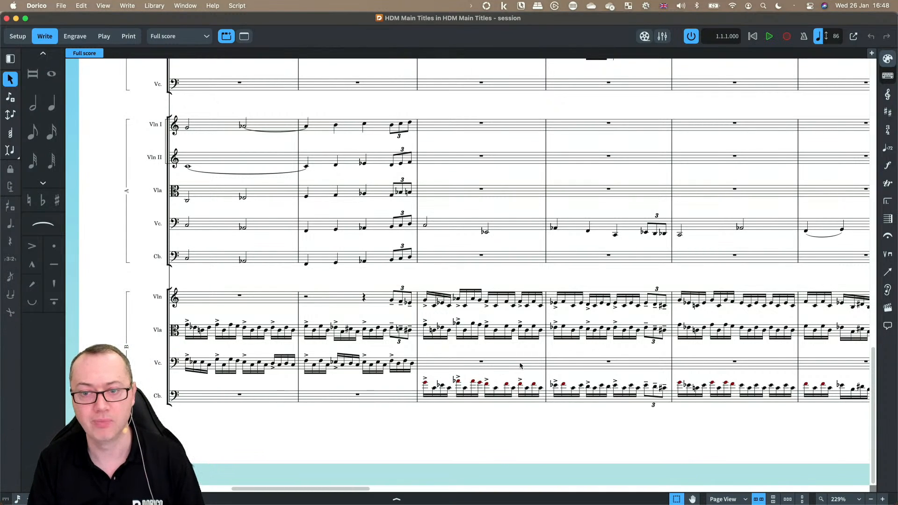
Step: Save and close the finished HDM Main Titles session project
scroll(520, 366, "right", 5)
scroll(520, 366, "up", 10)
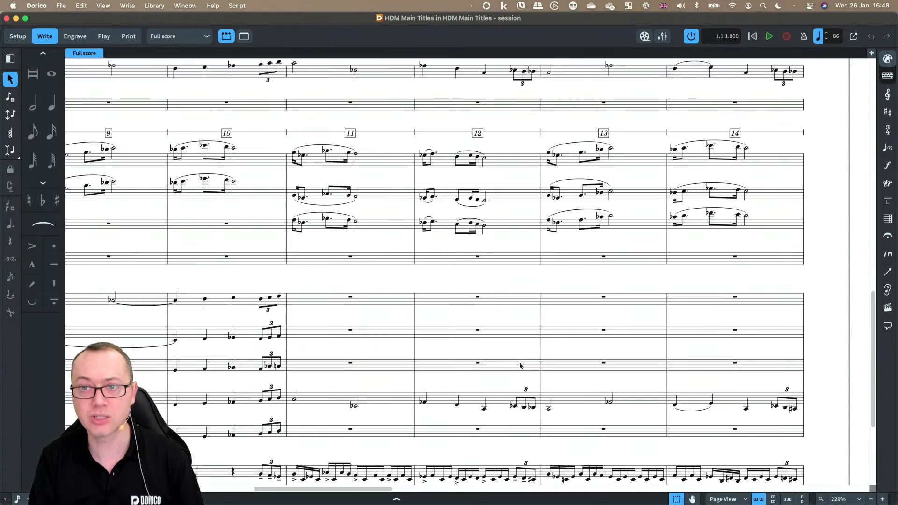
scroll(520, 366, "up", 10)
scroll(520, 366, "right", 5)
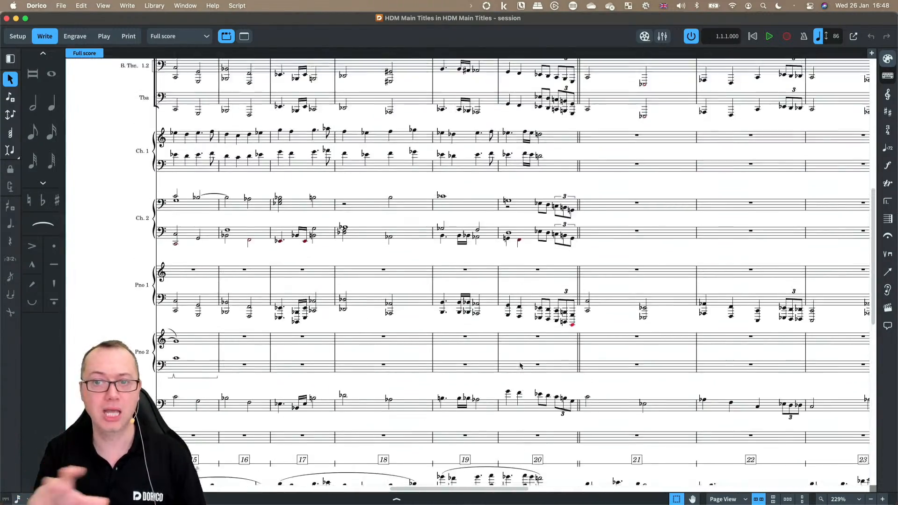
scroll(521, 365, "up", 1)
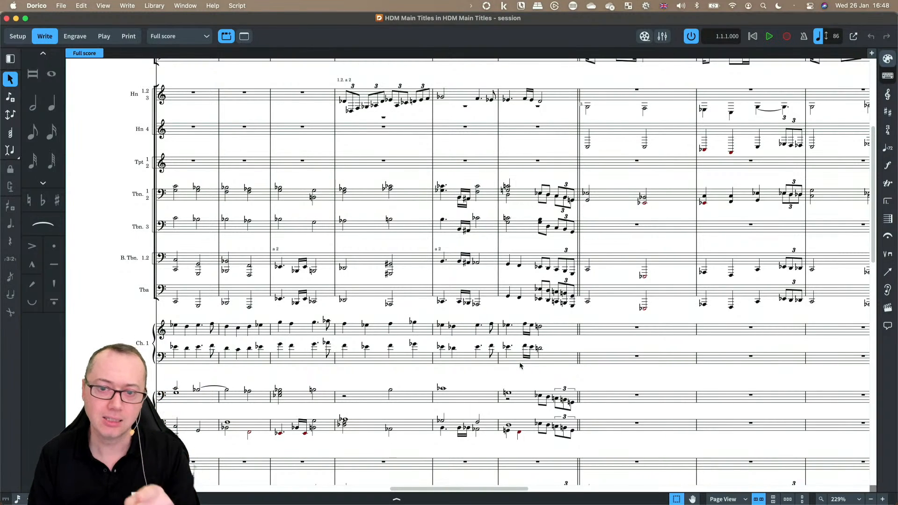
key("super+s")
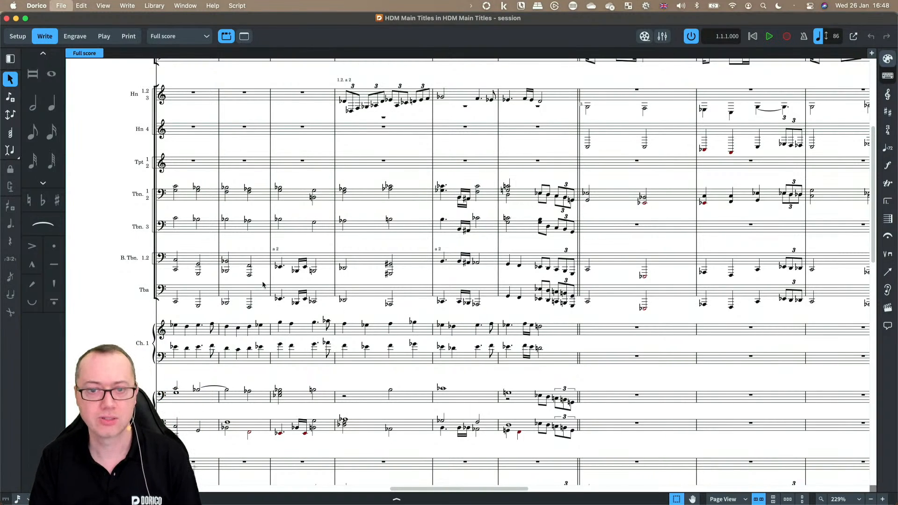
key("super+w")
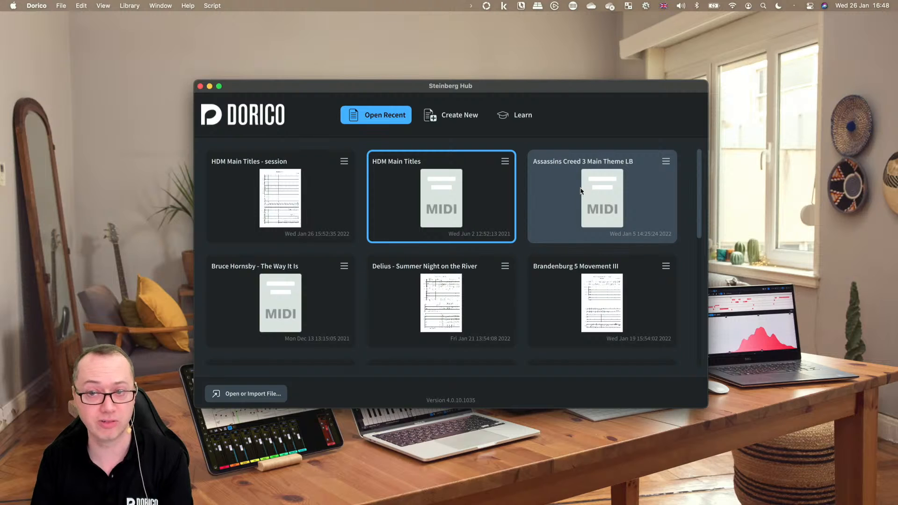
Step: Open the Assassins Creed 3 Main Theme LB MIDI file from the hub for import
double_click(595, 196)
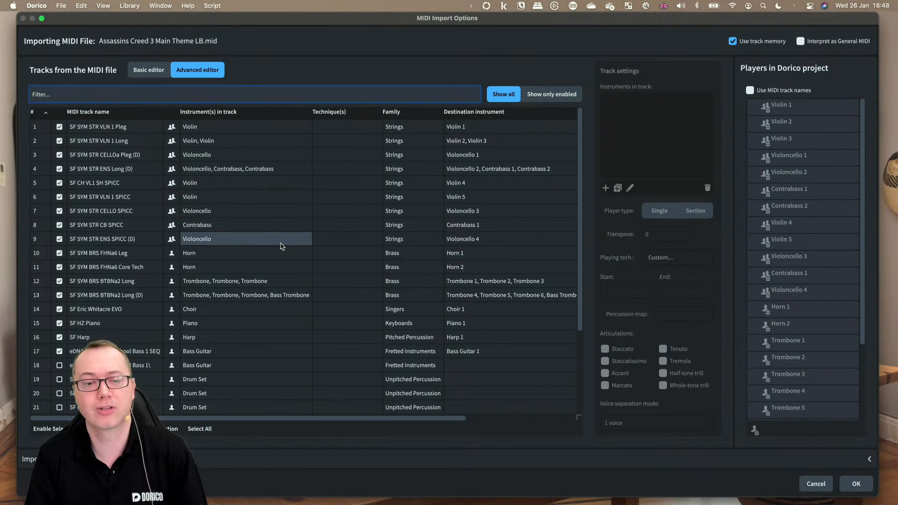
scroll(282, 246, "down", 5)
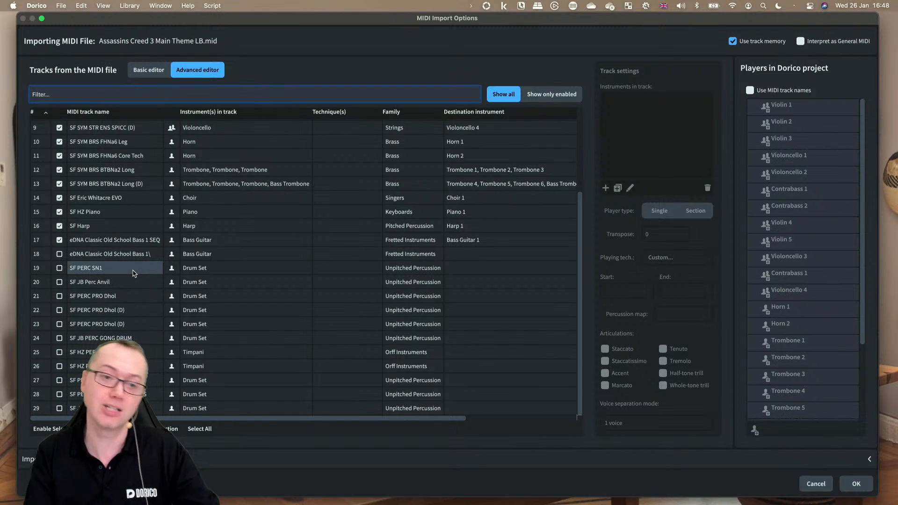
scroll(134, 273, "up", 5)
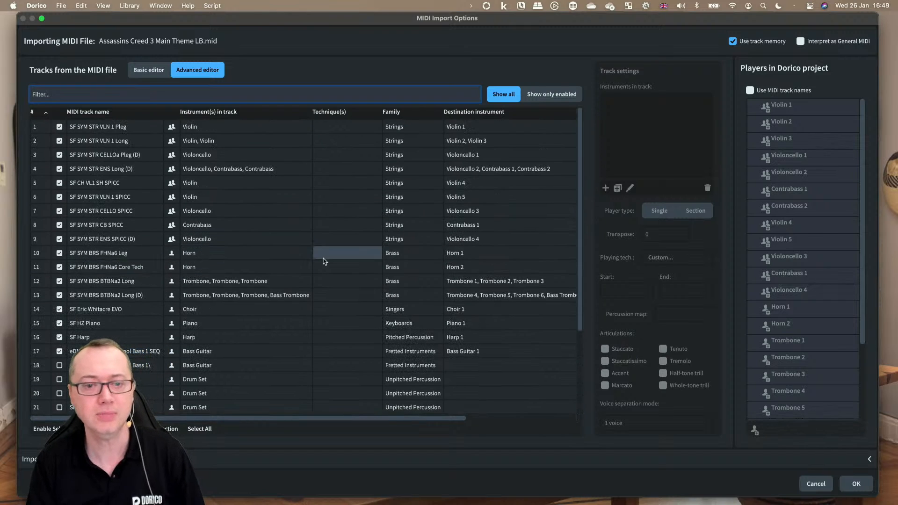
Step: Reduce MIDI track 12 to a single Trombone by deleting its extra trombone instruments
left_click(127, 284)
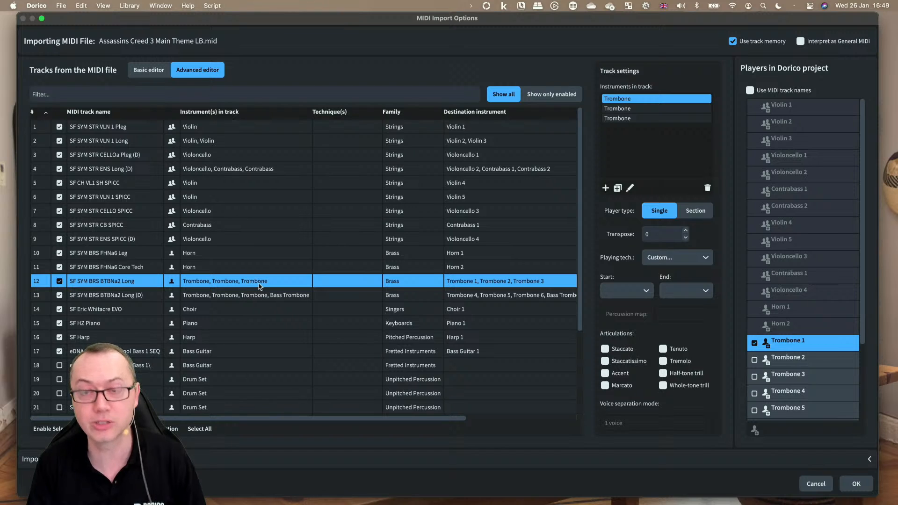
scroll(260, 286, "right", 5)
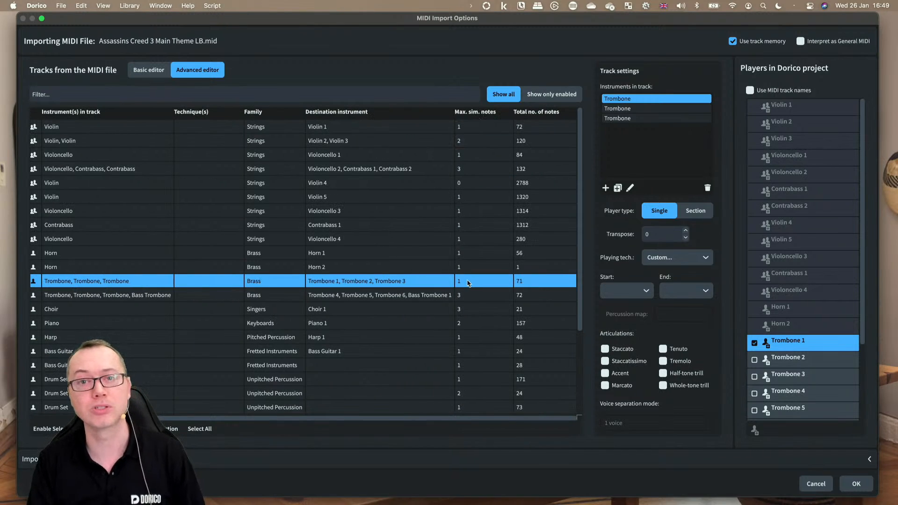
left_click(654, 108)
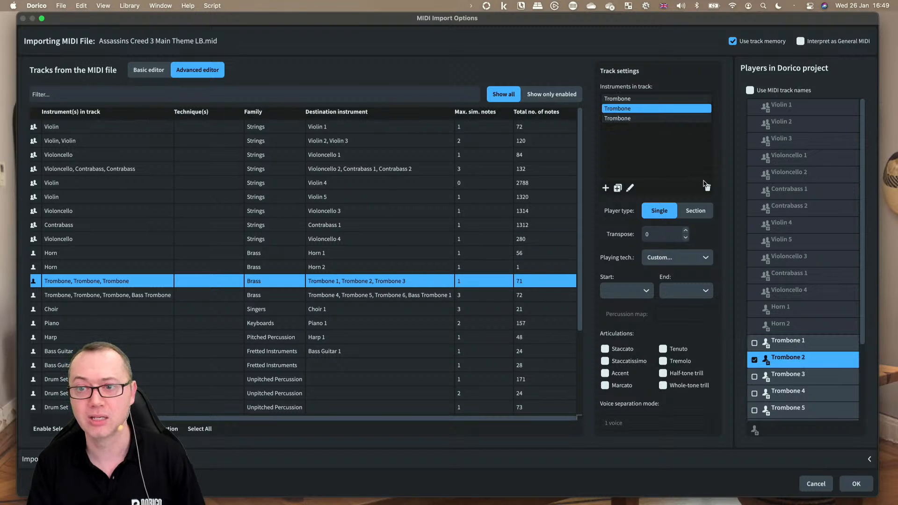
left_click(708, 188)
left_click(640, 109)
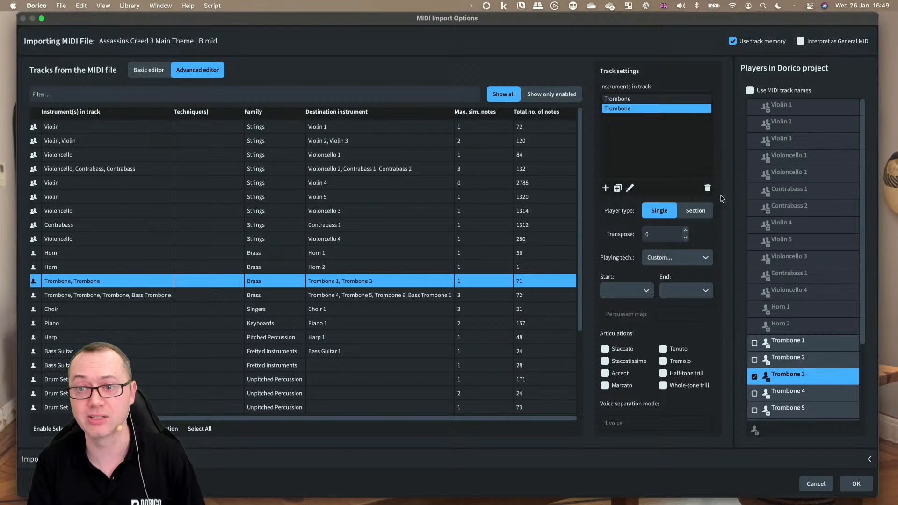
scroll(335, 238, "left", 5)
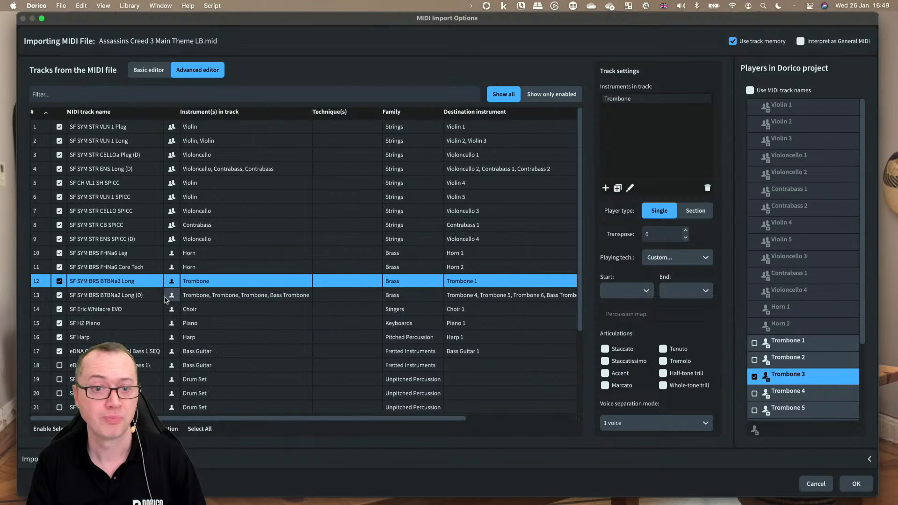
Step: Delete one trombone from track 13, leaving two trombones and a bass trombone
left_click(144, 299)
scroll(411, 302, "right", 5)
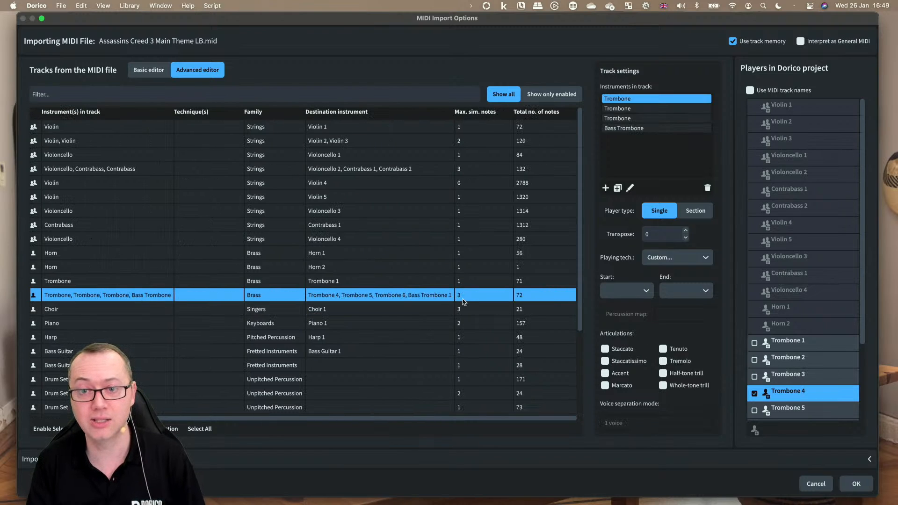
left_click(623, 128)
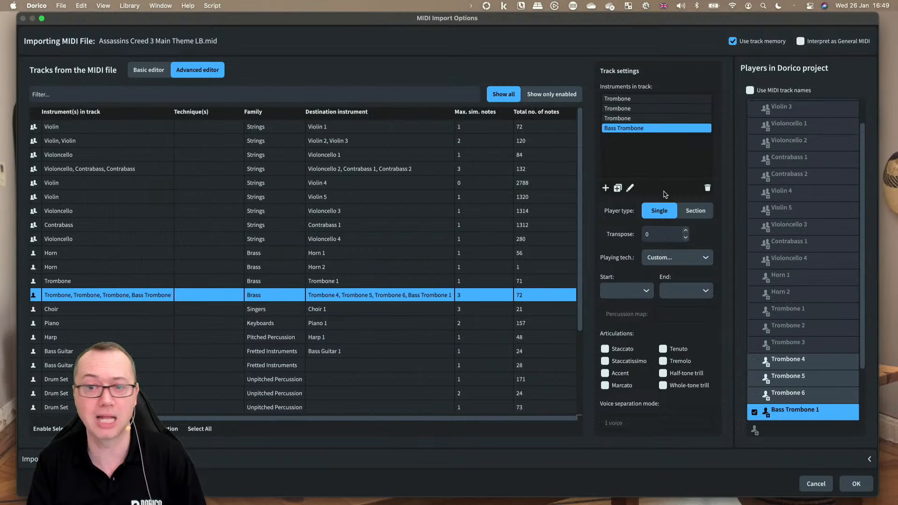
left_click(657, 118)
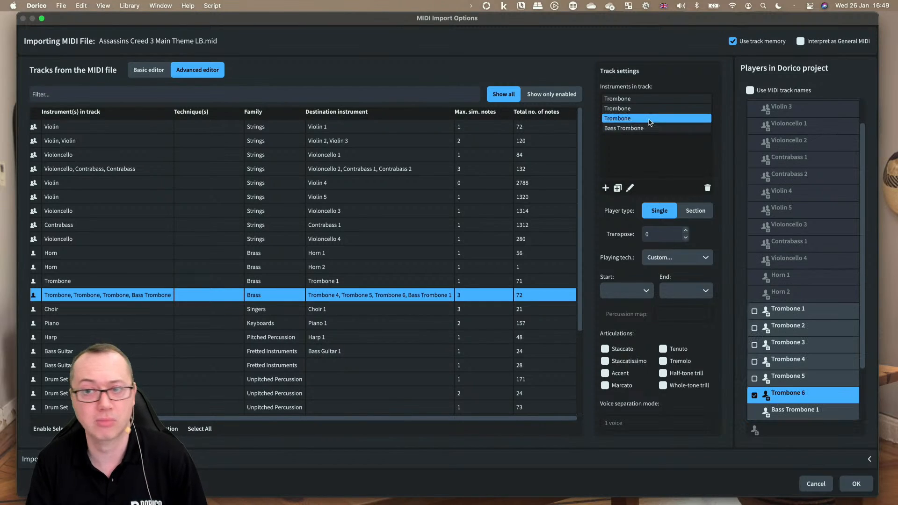
left_click(707, 189)
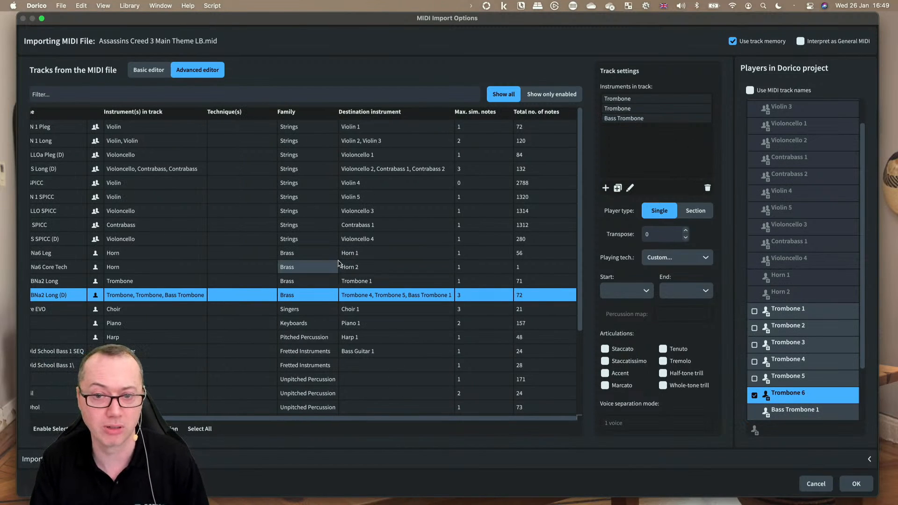
Step: Filter the MIDI tracks by "tro" to show only the trombone tracks
scroll(340, 263, "left", 5)
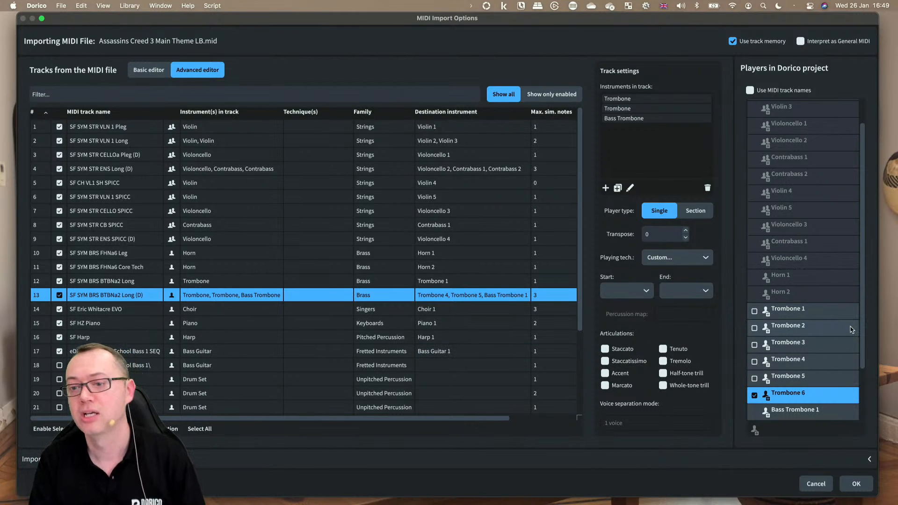
scroll(809, 281, "down", 3)
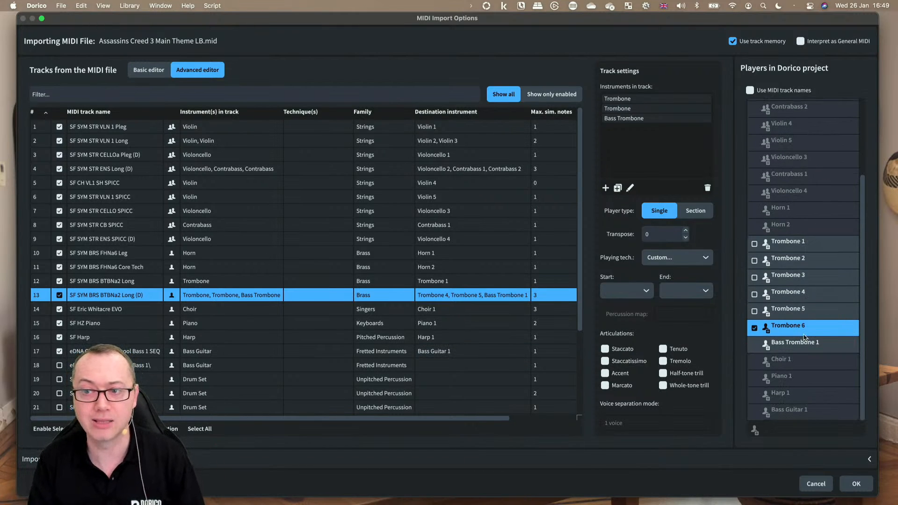
left_click(141, 99)
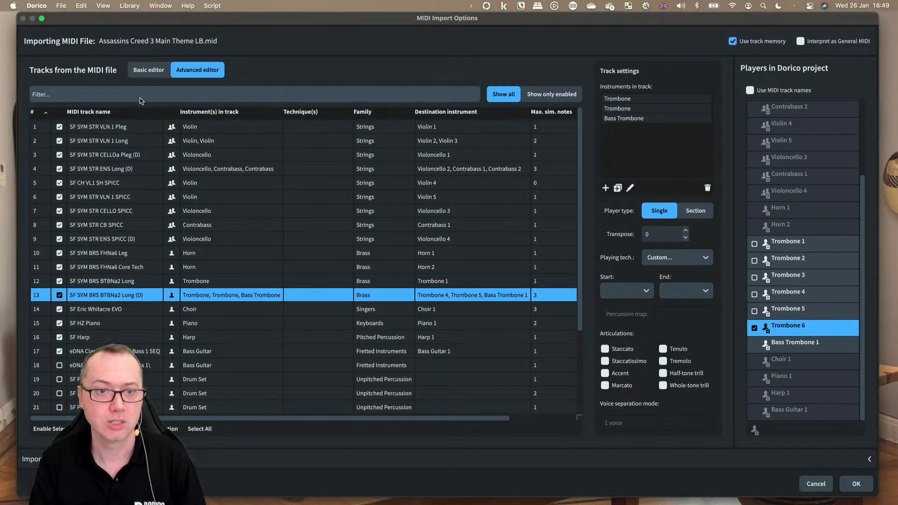
type("tro")
left_click(335, 127)
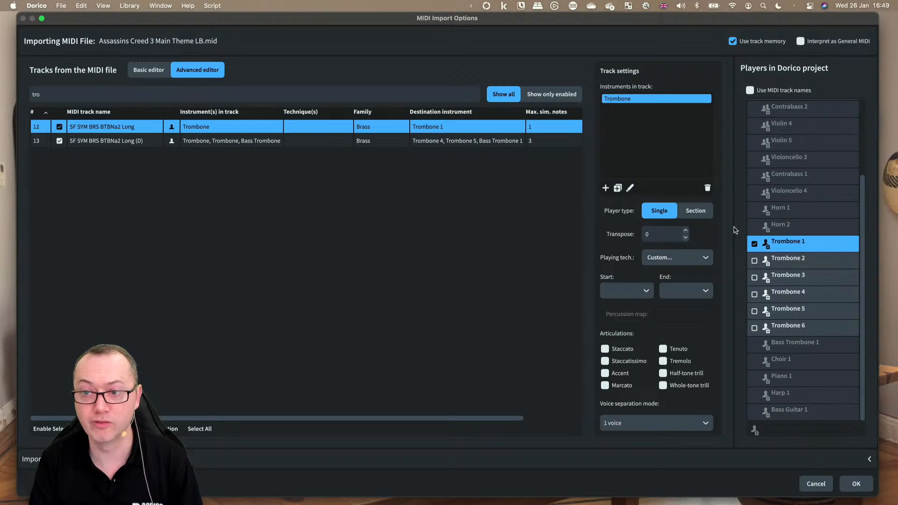
Step: Map track 13's two trombones to the Trombone 2 and Trombone 3 players
left_click(220, 141)
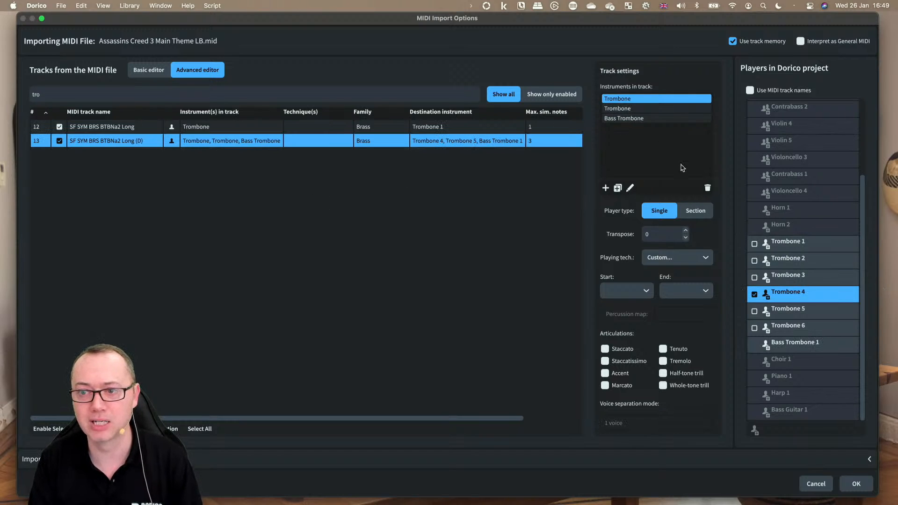
left_click(802, 261)
left_click(644, 108)
left_click(789, 328)
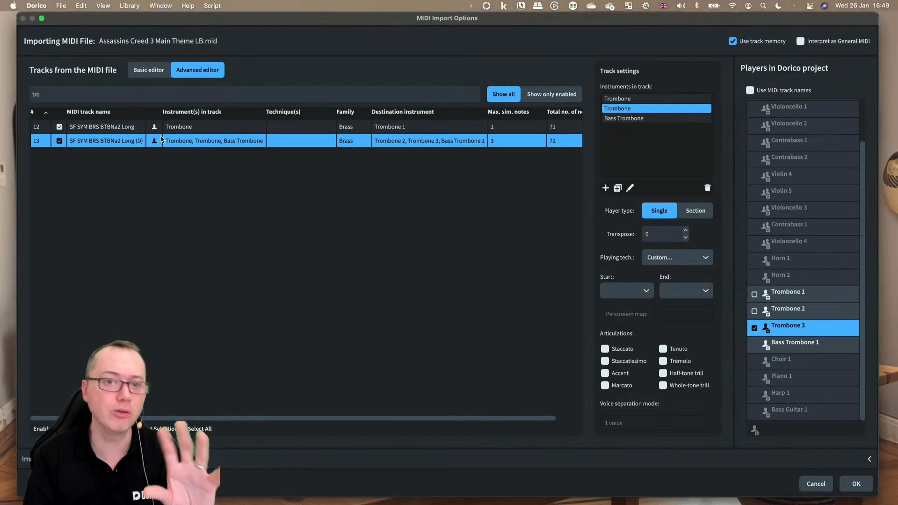
Step: Clear the track filter, review the violin and cello section tracks, and confirm the MIDI import
left_click(73, 95)
key("BackSpace")
key("BackSpace")
key("BackSpace")
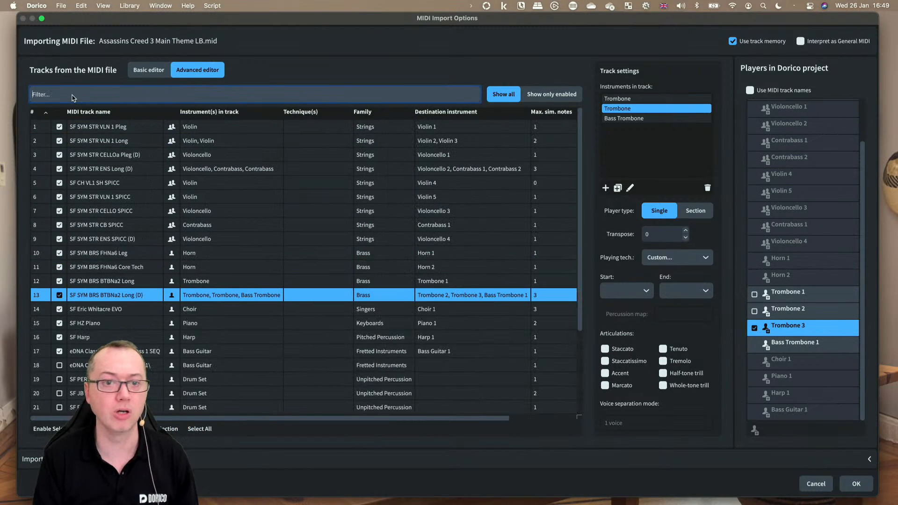
left_click(92, 201)
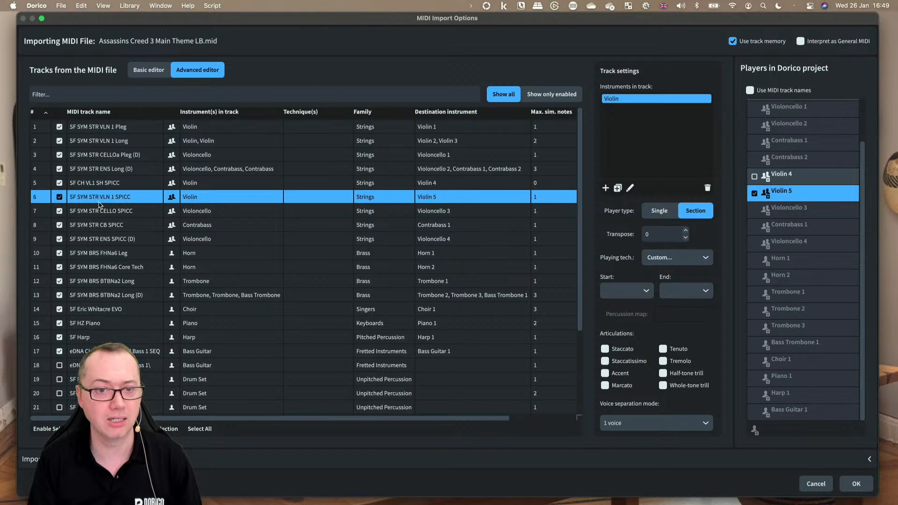
left_click(91, 241)
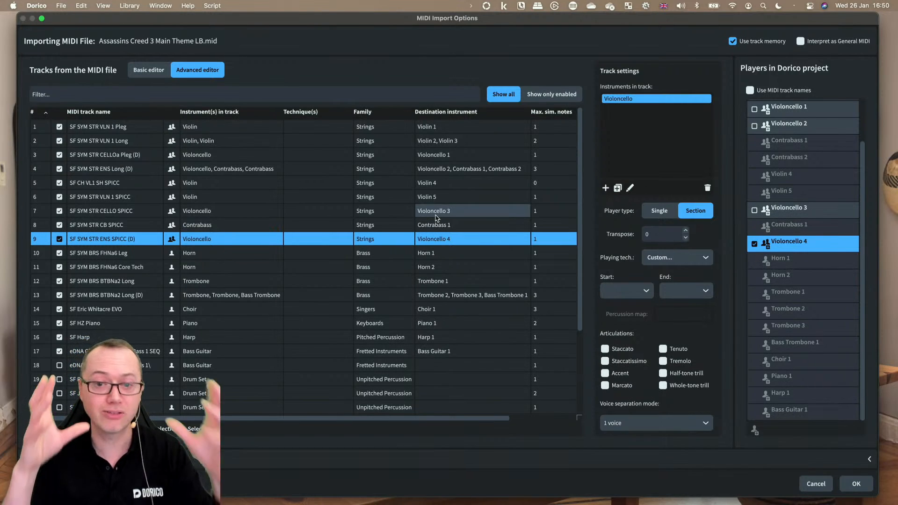
left_click(853, 483)
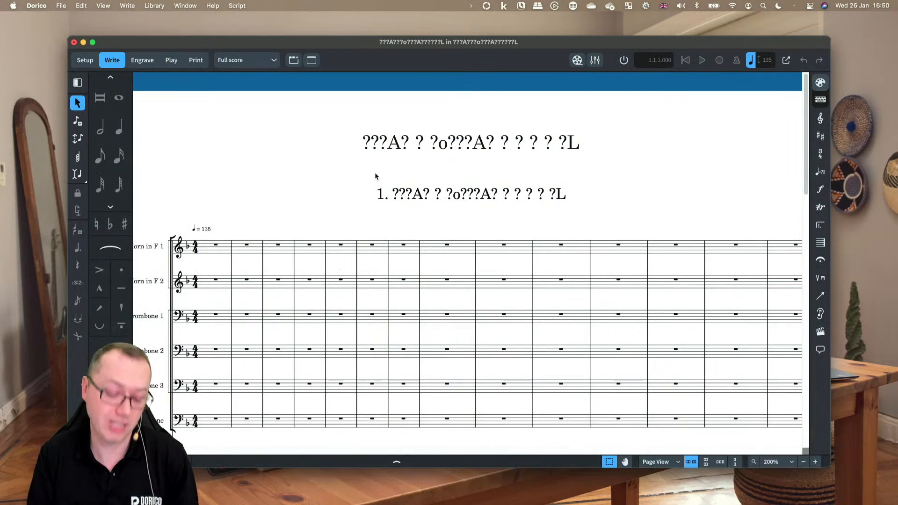
Step: Maximize the project window and set the project title to Assassins in Project Info
double_click(335, 42)
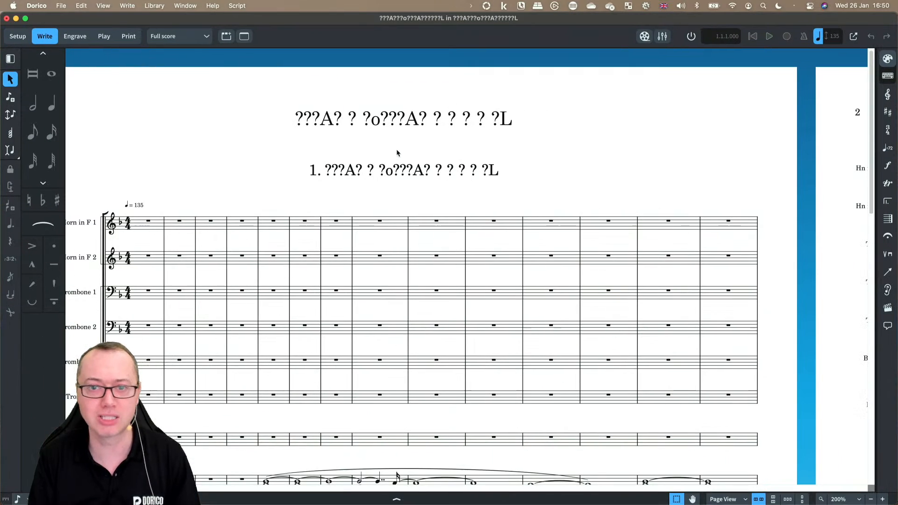
key("super+i")
key("super+a")
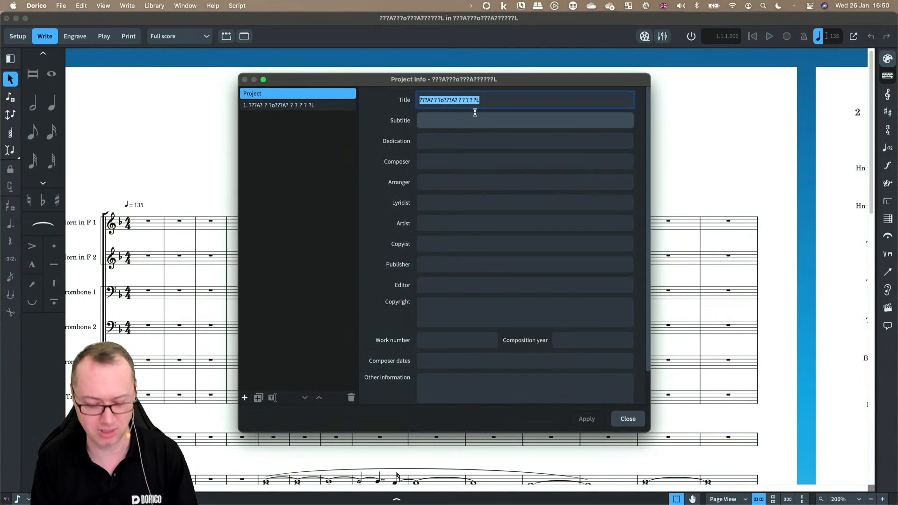
type("Assassi")
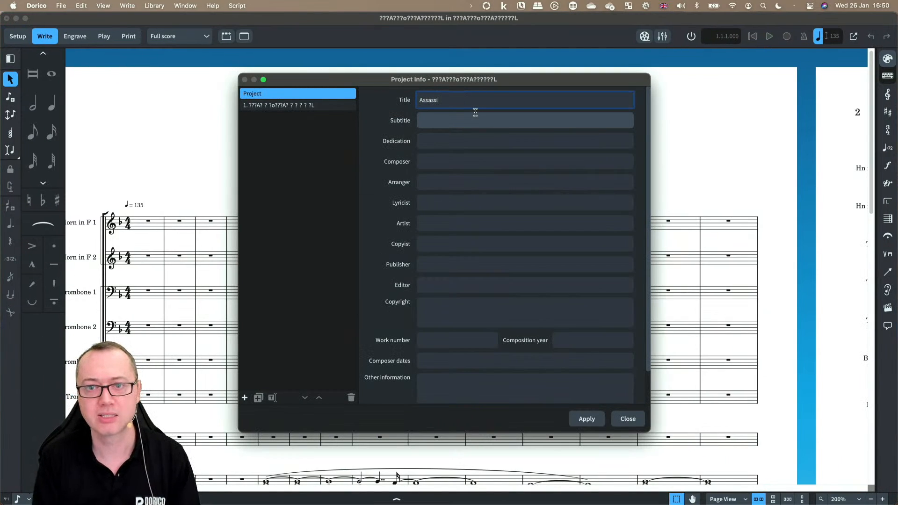
type("ns")
key("super+a")
key("super+c")
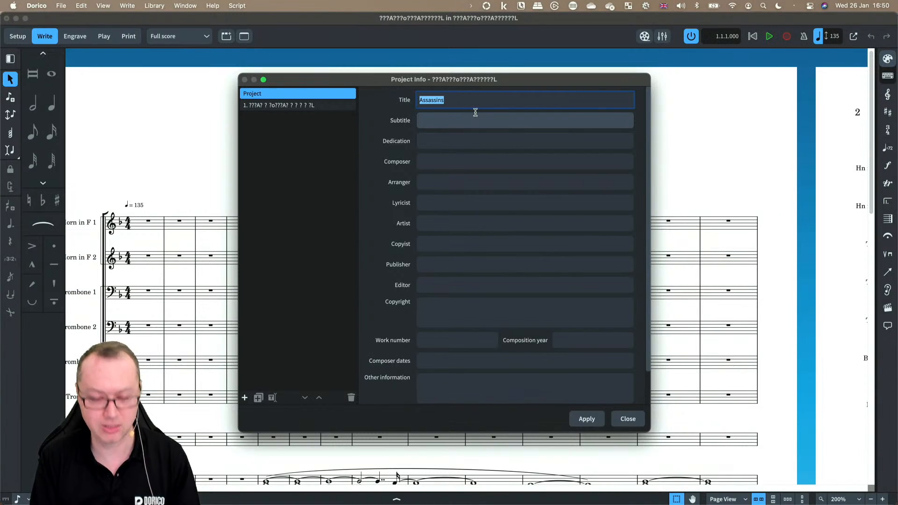
Step: Set flow 1's title to Assassins as well, apply, and close Project Info
left_click(300, 105)
triple_click(466, 100)
key("super+v")
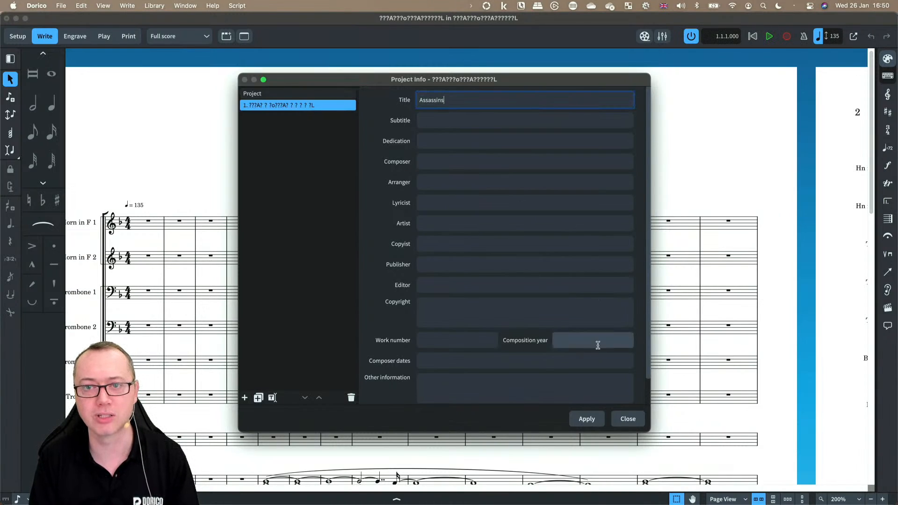
left_click(591, 420)
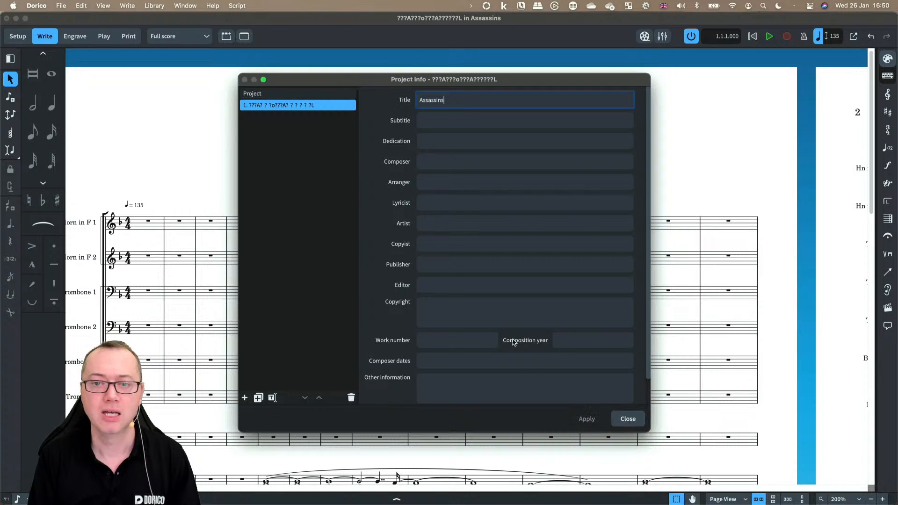
left_click(627, 419)
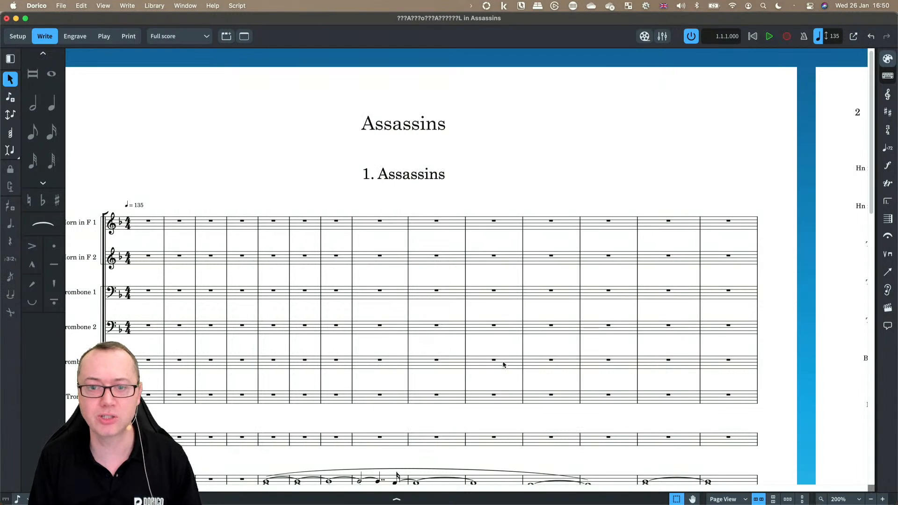
scroll(501, 360, "down", 10)
scroll(490, 355, "down", 3)
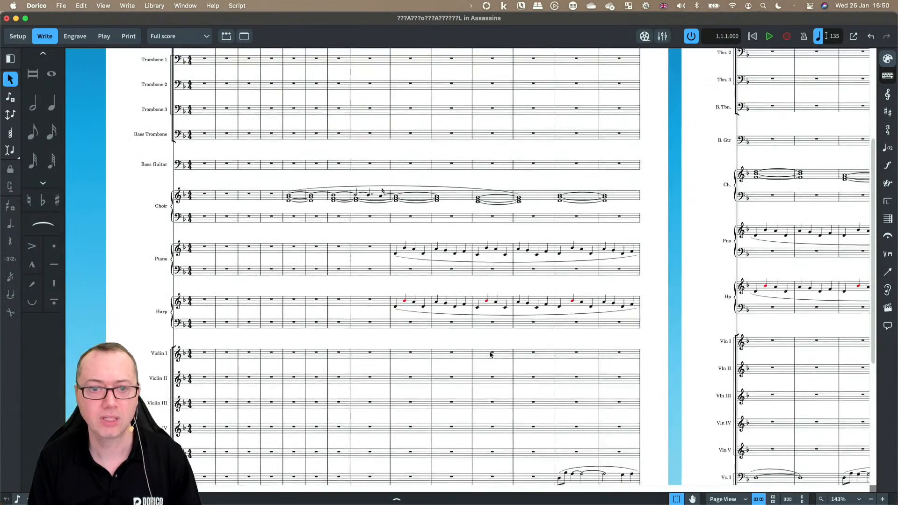
Step: Examine the imported Assassins score, scanning the piano, harp, string and bass parts across the pages
scroll(459, 208, "down", 2)
scroll(457, 279, "down", 3)
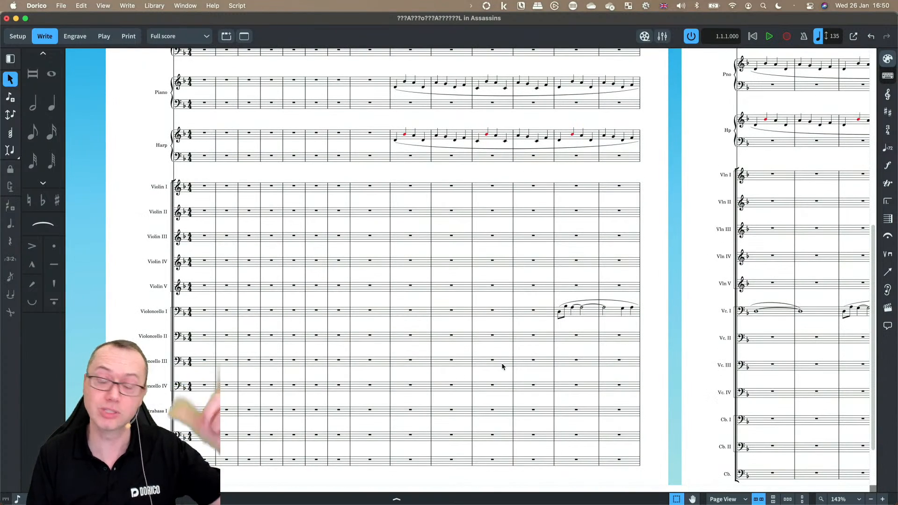
scroll(502, 366, "right", 10)
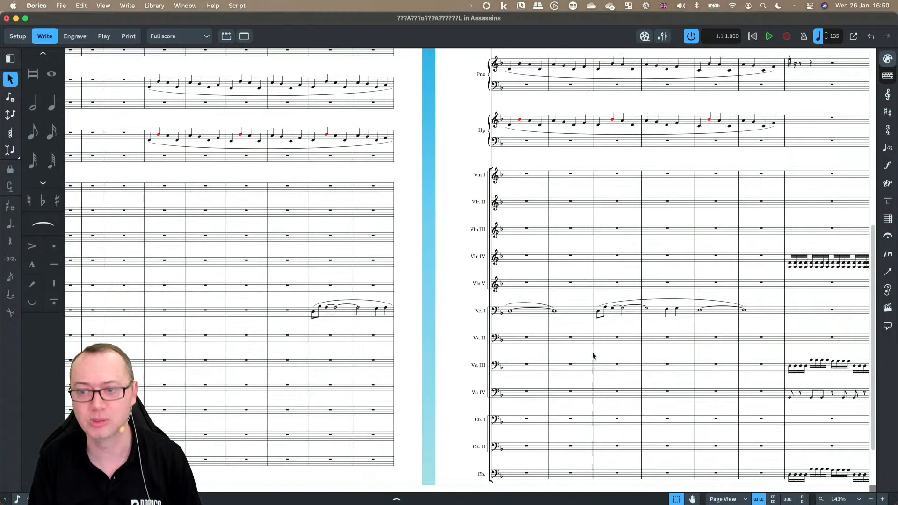
scroll(516, 198, "right", 9)
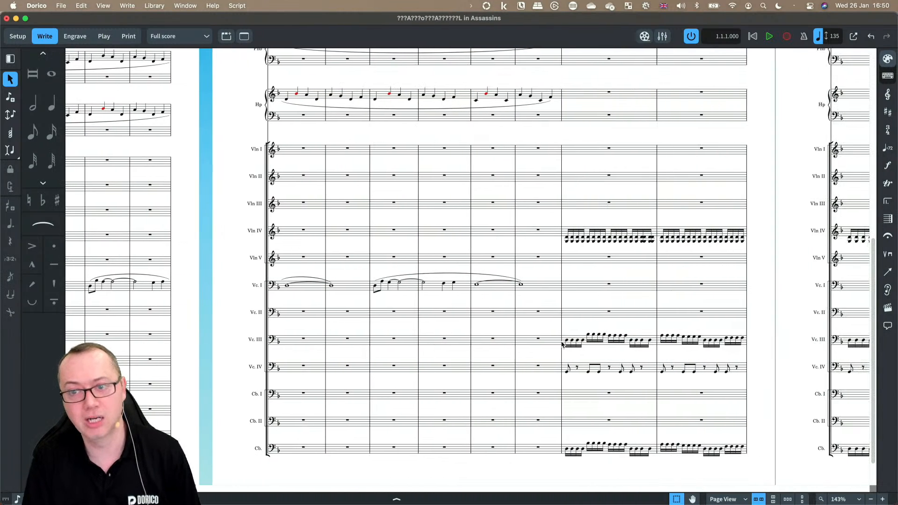
scroll(622, 245, "right", 20)
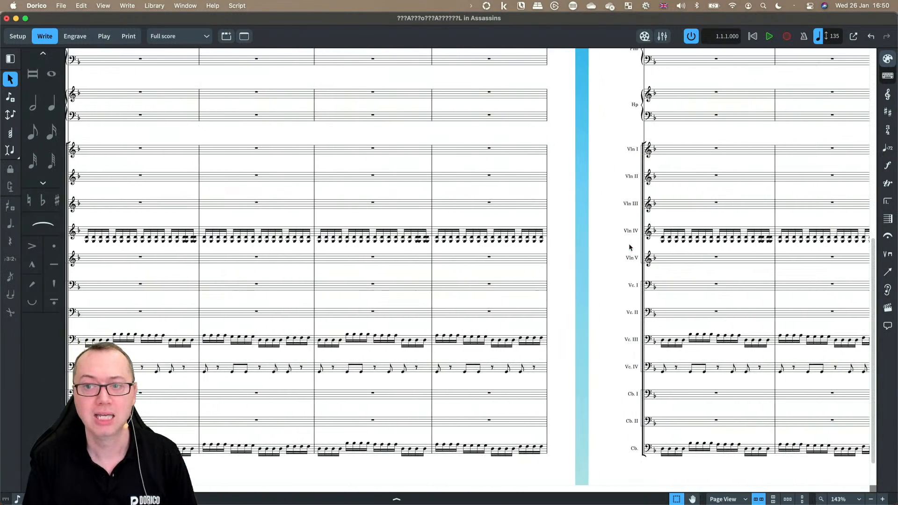
scroll(629, 246, "right", 10)
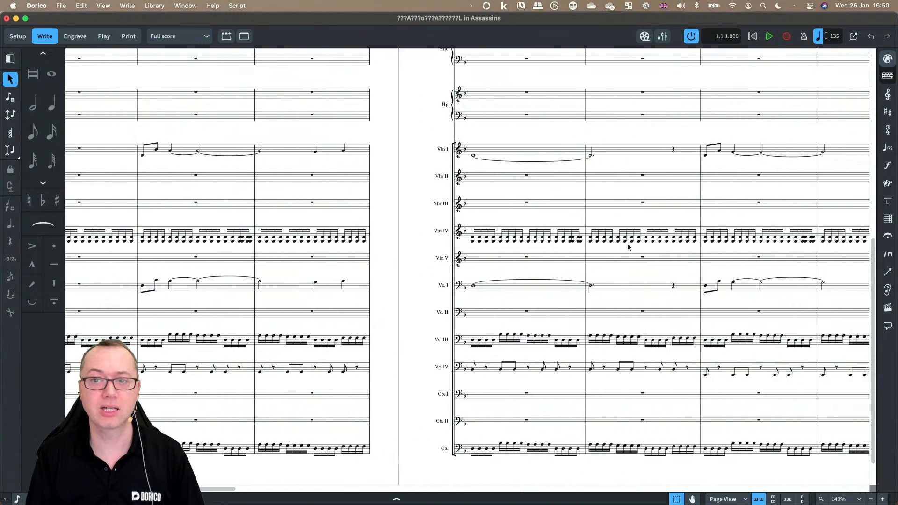
scroll(627, 243, "up", 15)
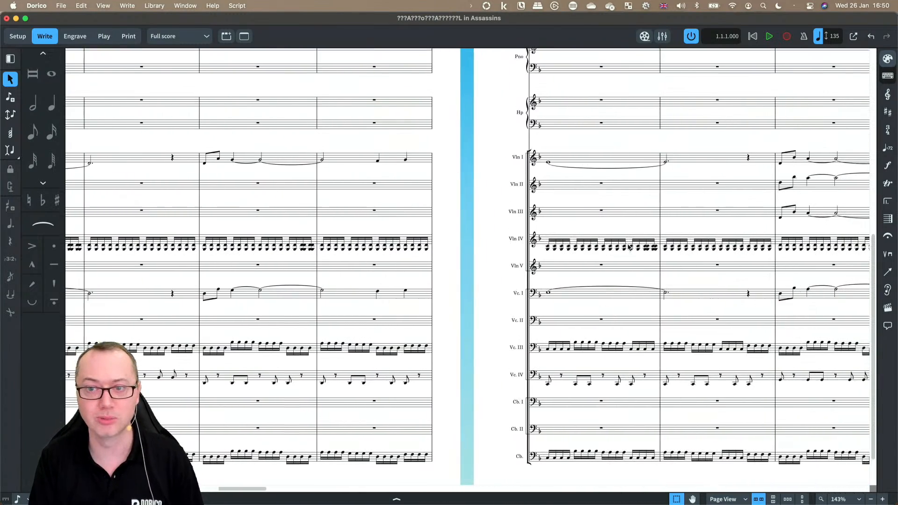
scroll(628, 247, "down", 15)
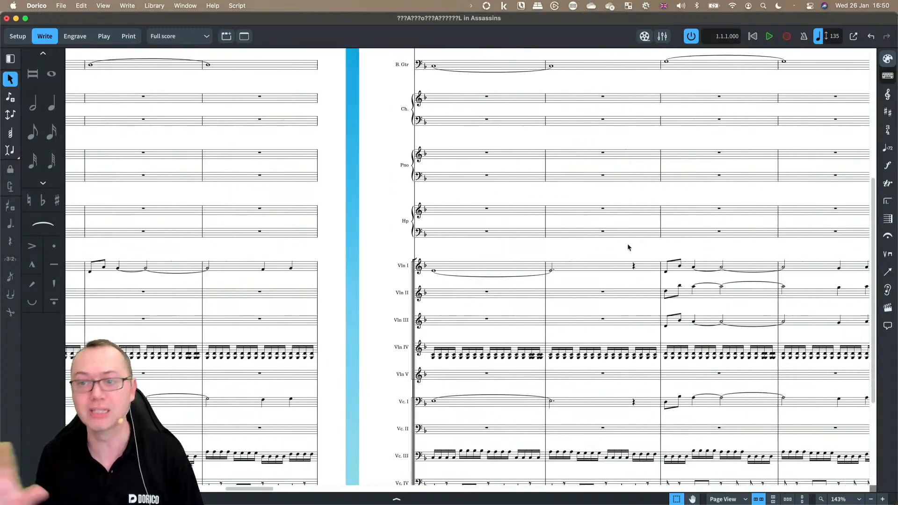
scroll(628, 247, "right", 5)
scroll(628, 247, "right", 10)
scroll(628, 247, "down", 5)
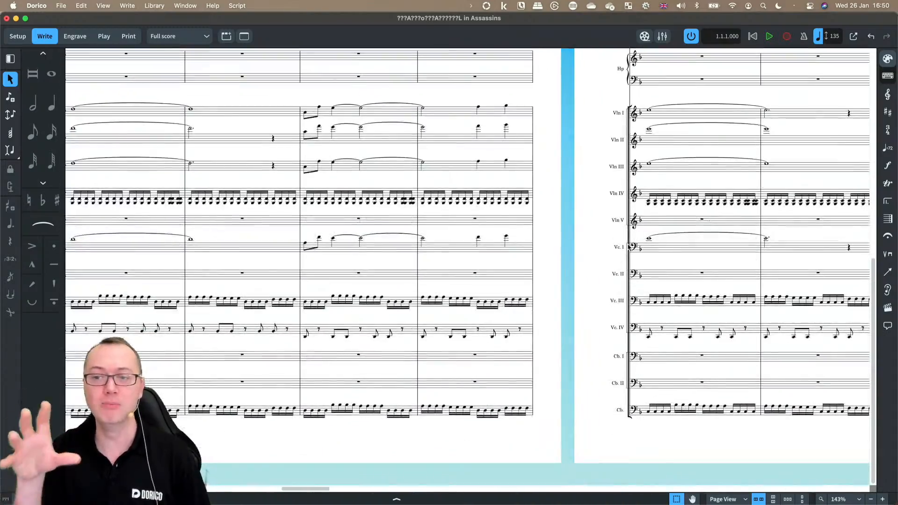
scroll(628, 247, "right", 10)
scroll(628, 247, "left", 3)
scroll(628, 246, "up", 10)
scroll(628, 247, "right", 2)
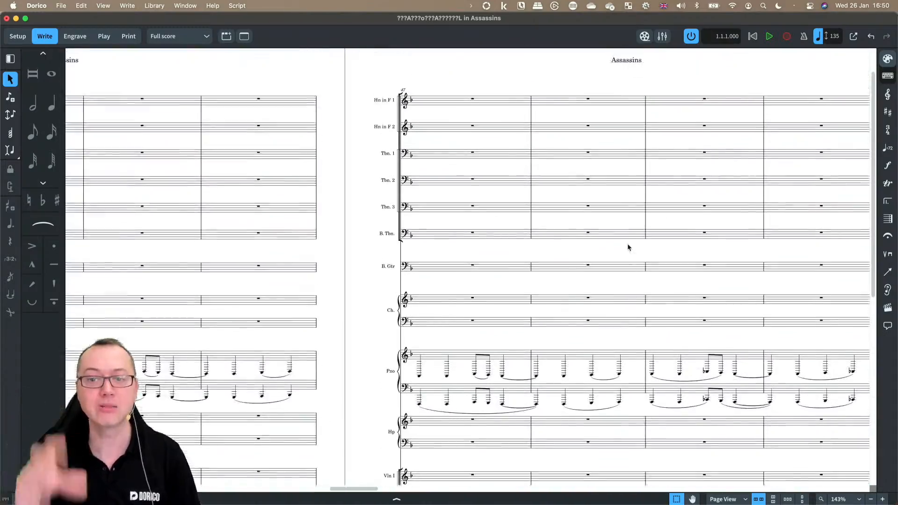
scroll(628, 246, "down", 8)
scroll(628, 247, "up", 3)
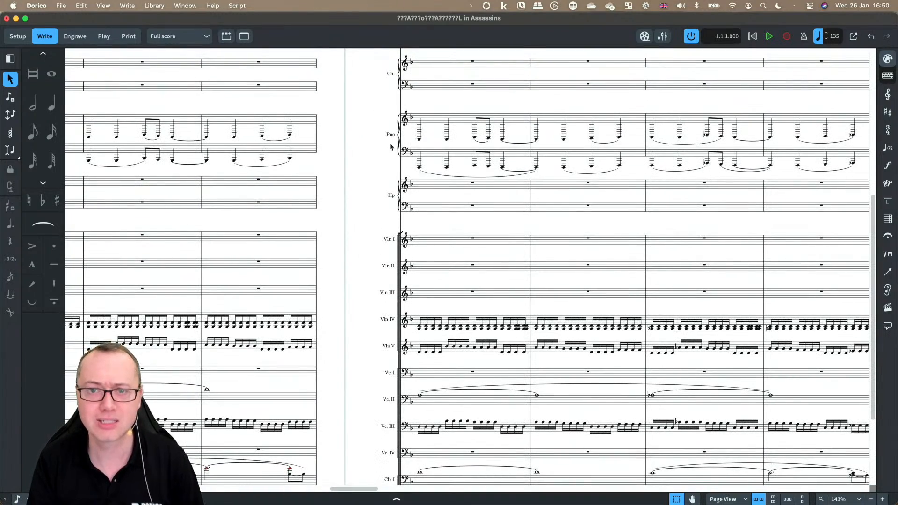
scroll(391, 146, "left", 15)
scroll(391, 147, "right", 5)
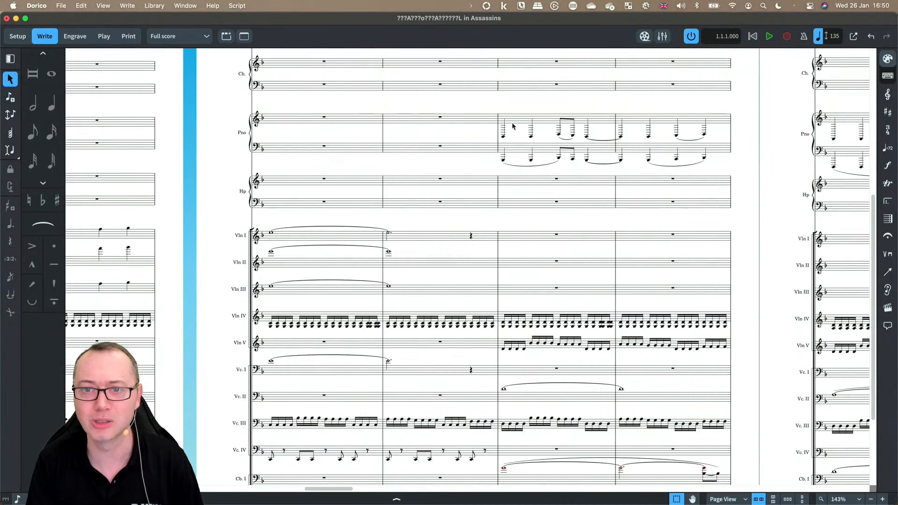
Step: Select the piano's upper-staff notes from that bar to the end, then hide the Assassins window
left_click(513, 123)
key("shift+super+Right")
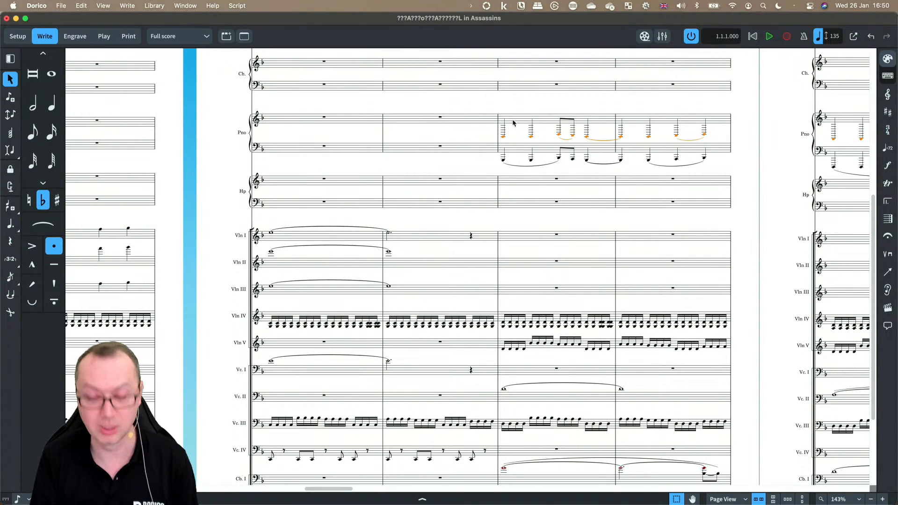
key("super+h")
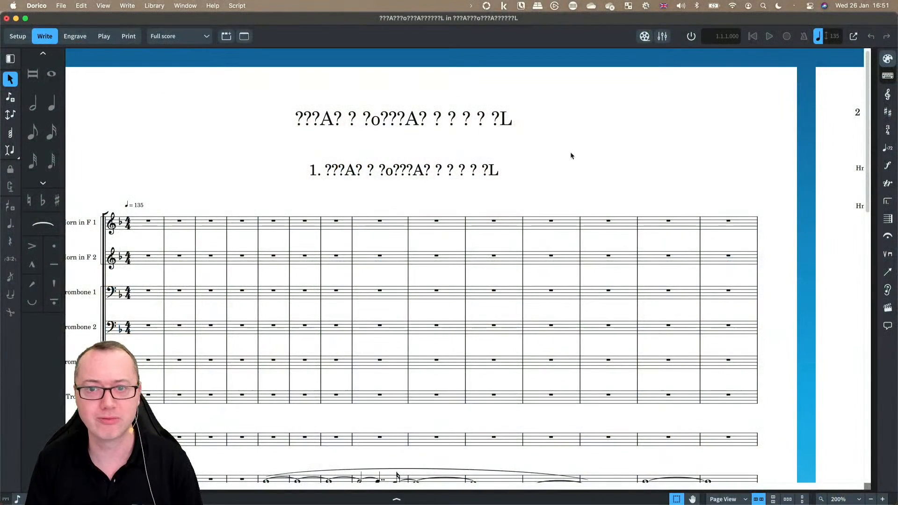
Step: Review the other imported project's score from the brass down through the violin, cello and bass staves
scroll(524, 156, "right", 15)
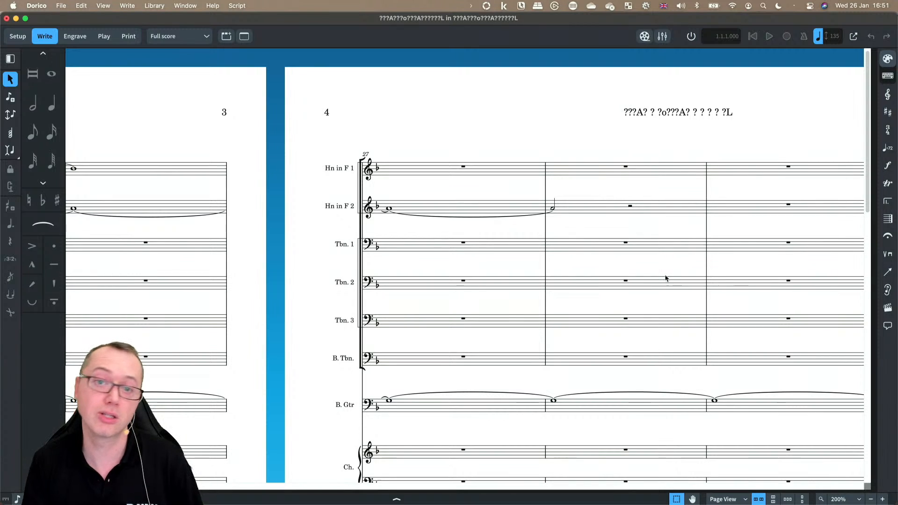
scroll(665, 278, "down", 10)
scroll(666, 278, "down", 2)
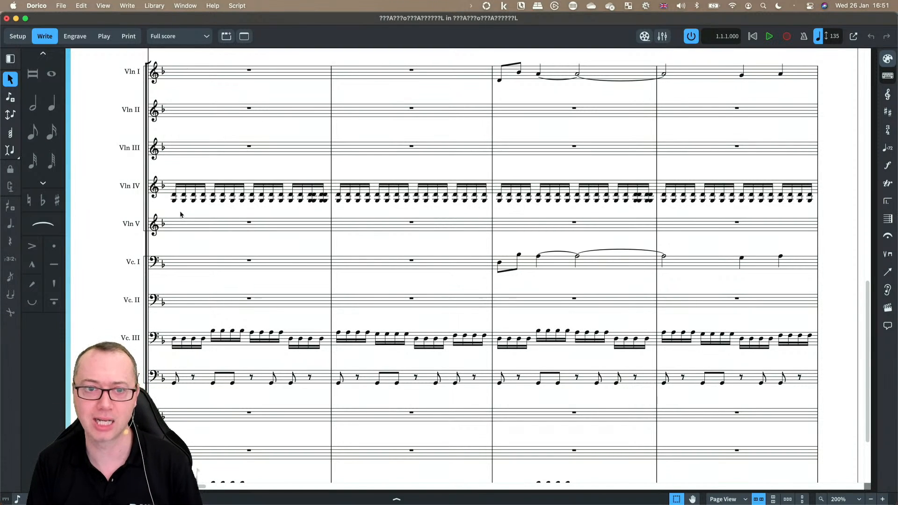
scroll(203, 274, "down", 3)
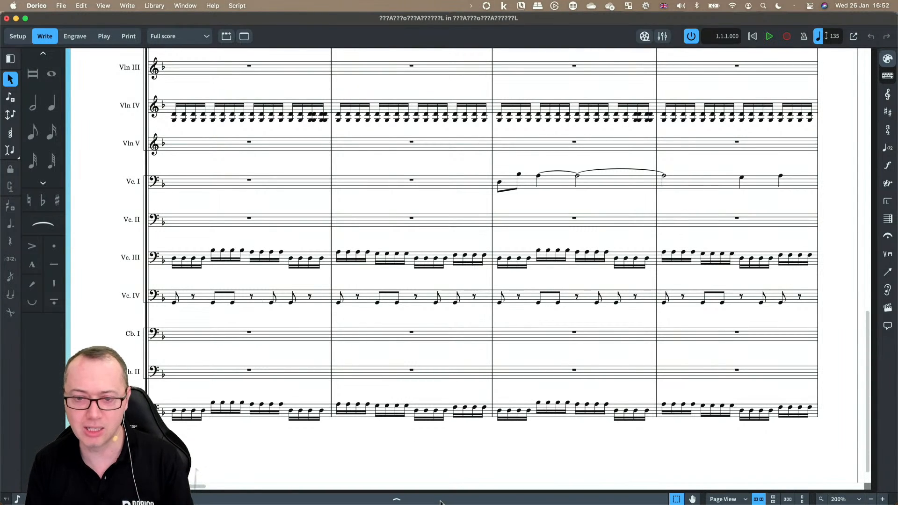
Step: Switch to the browser and open the Lorne Balfe Biography tab
mouse_move(653, 498)
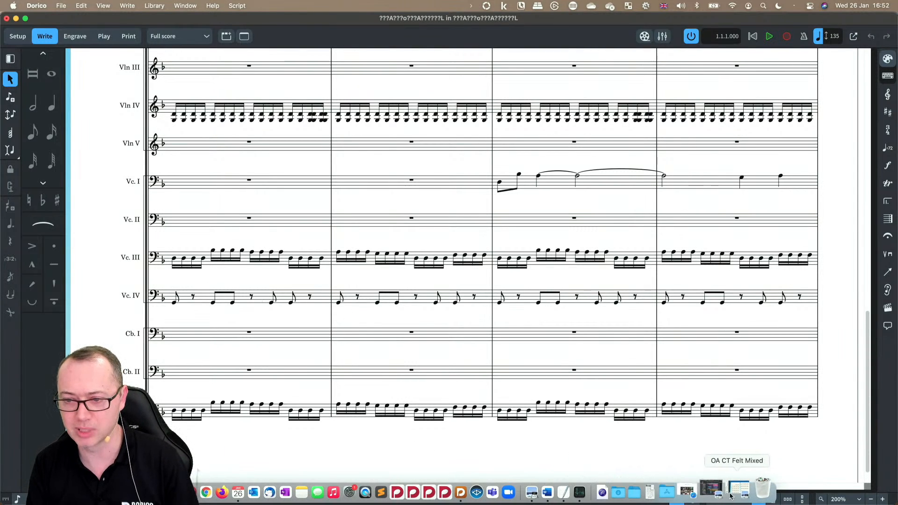
left_click(711, 489)
mouse_move(388, 114)
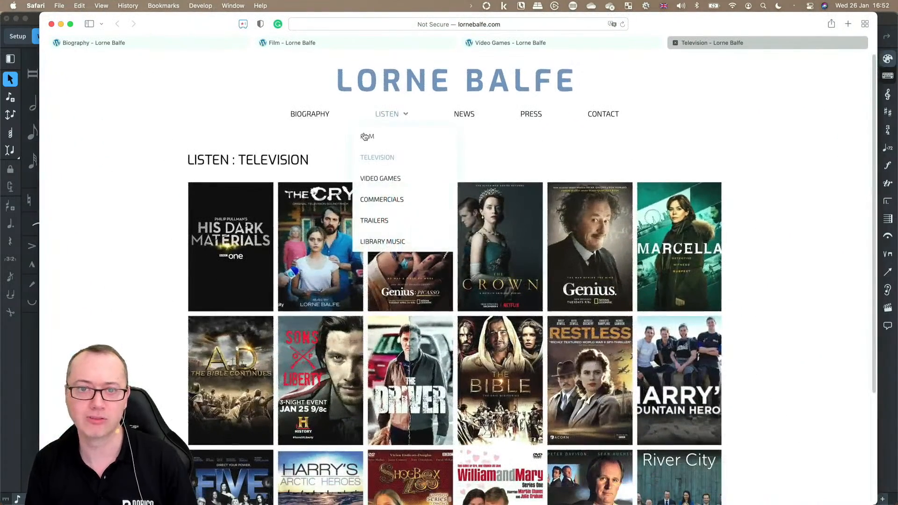
left_click(128, 47)
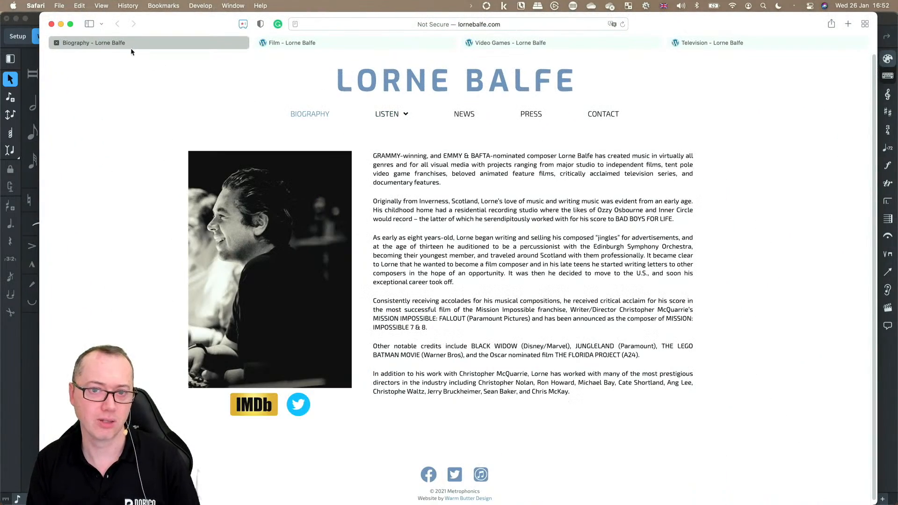